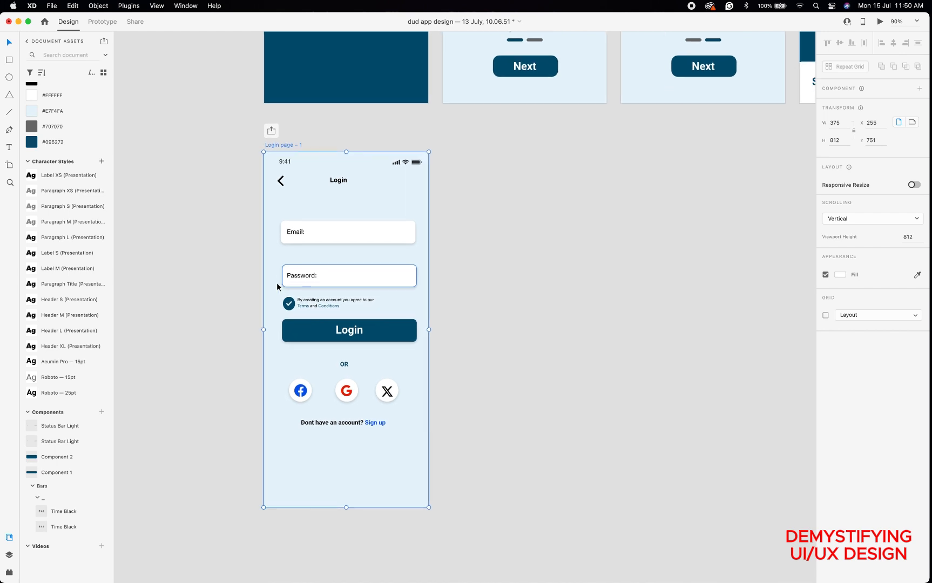
# Rename the "Login page – 1" artboard as HOME PAGE and delete its login contents, keeping the status bar.
pyautogui.scroll(3, 278, 283)
pyautogui.scroll(-2, 278, 283)
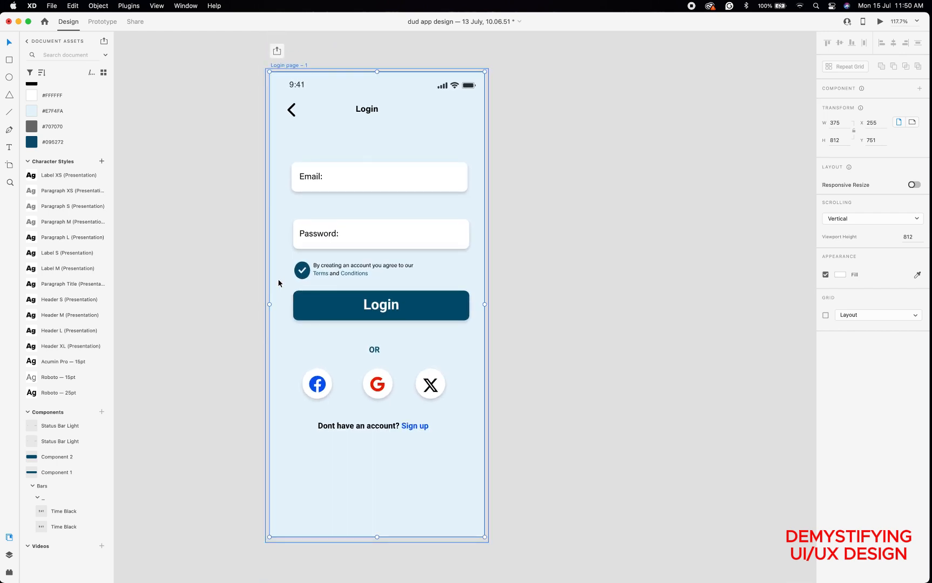
pyautogui.hscroll(-5, 279, 283)
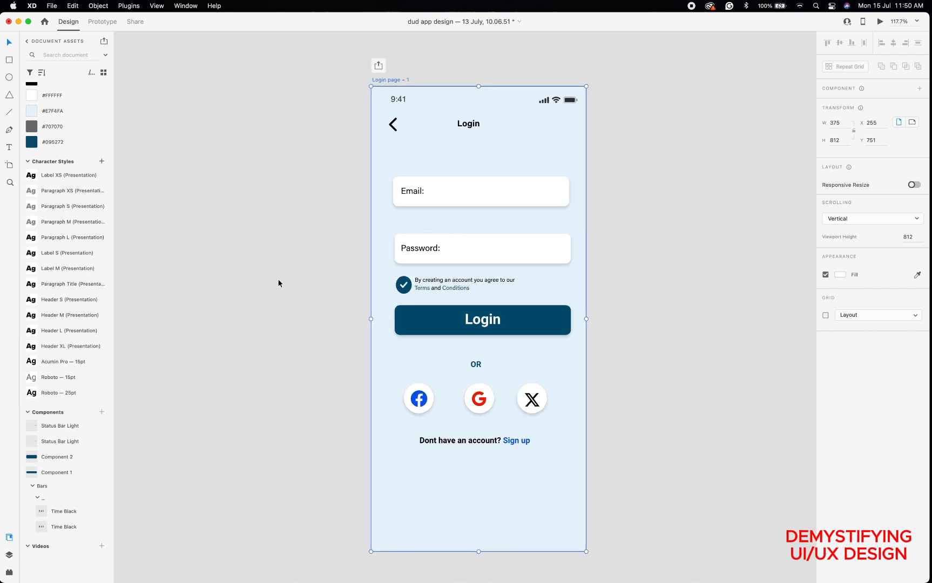
pyautogui.doubleClick(380, 80)
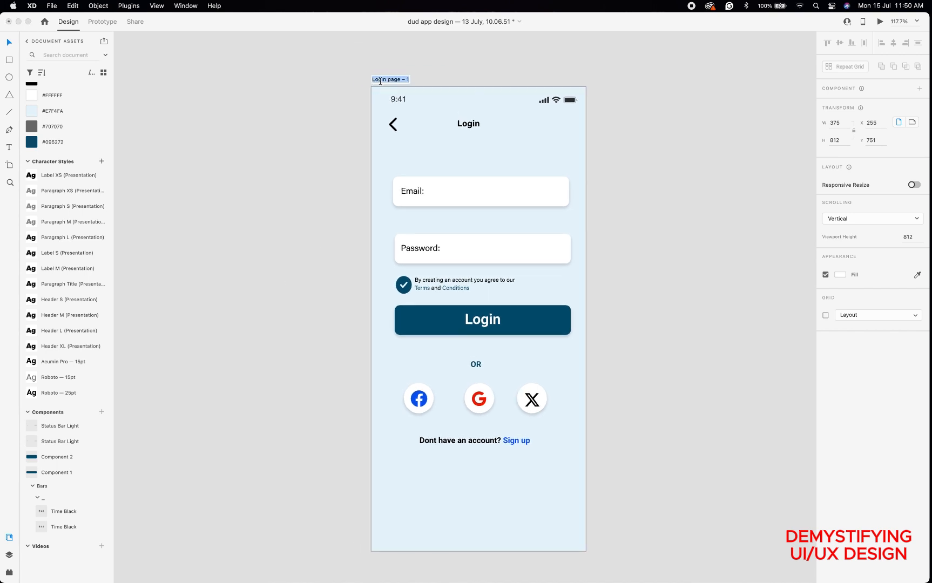
pyautogui.write('HOME PAGE')
pyautogui.click(637, 147)
pyautogui.moveTo(353, 119); pyautogui.dragTo(574, 520)
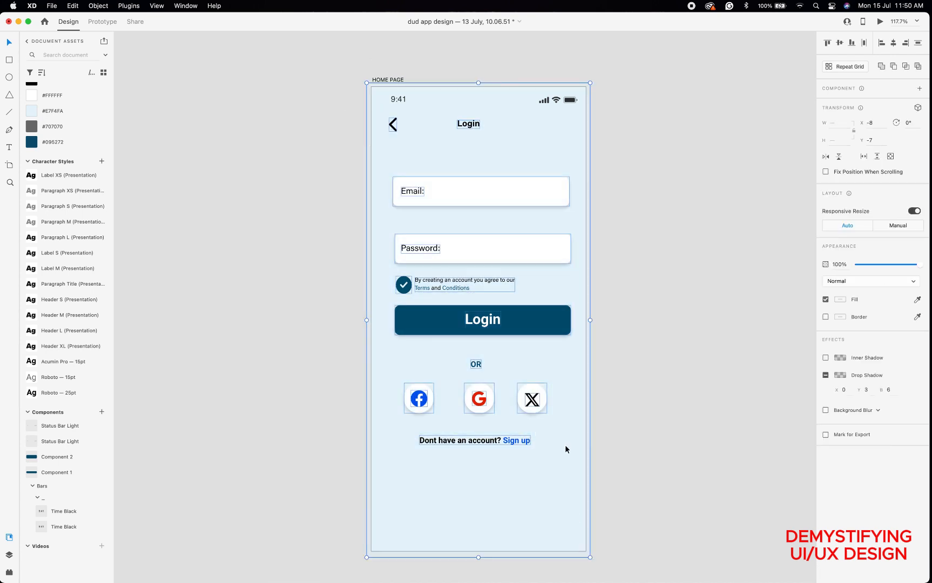
pyautogui.press('BackSpace')
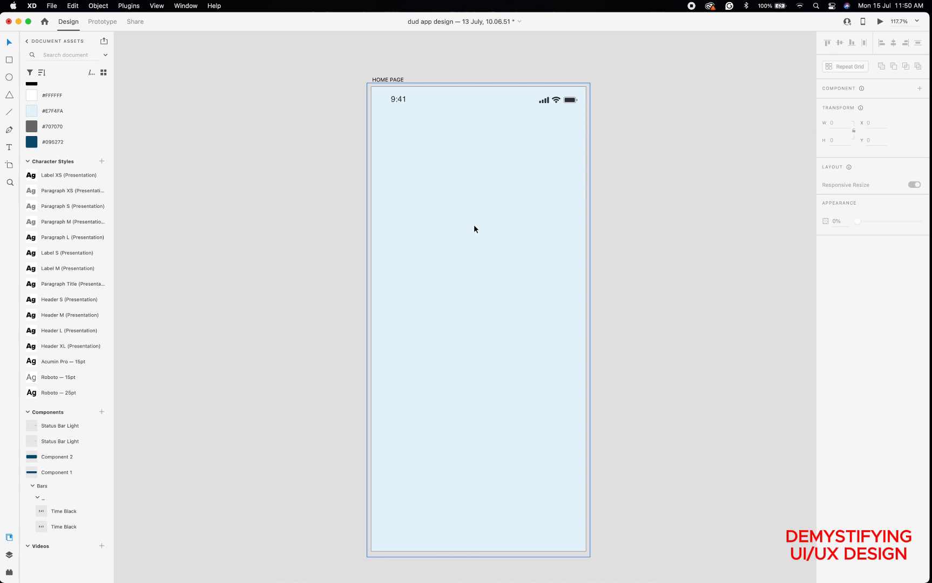
# Draw a rectangle about 375 by 144 across the HOME PAGE artboard's lower edge and round its corners to about 21.
pyautogui.scroll(-3, 474, 225)
pyautogui.hscroll(1, 474, 225)
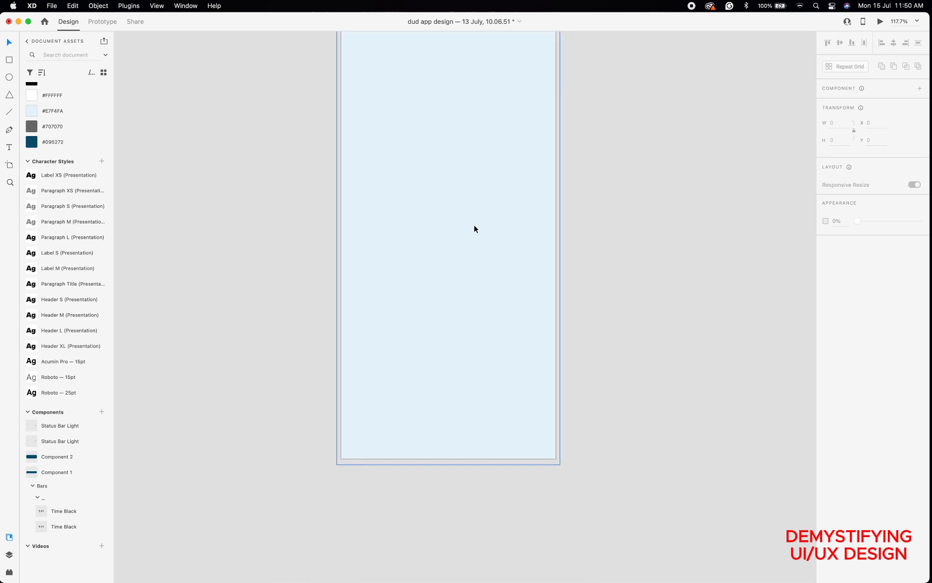
pyautogui.scroll(-3, 356, 202)
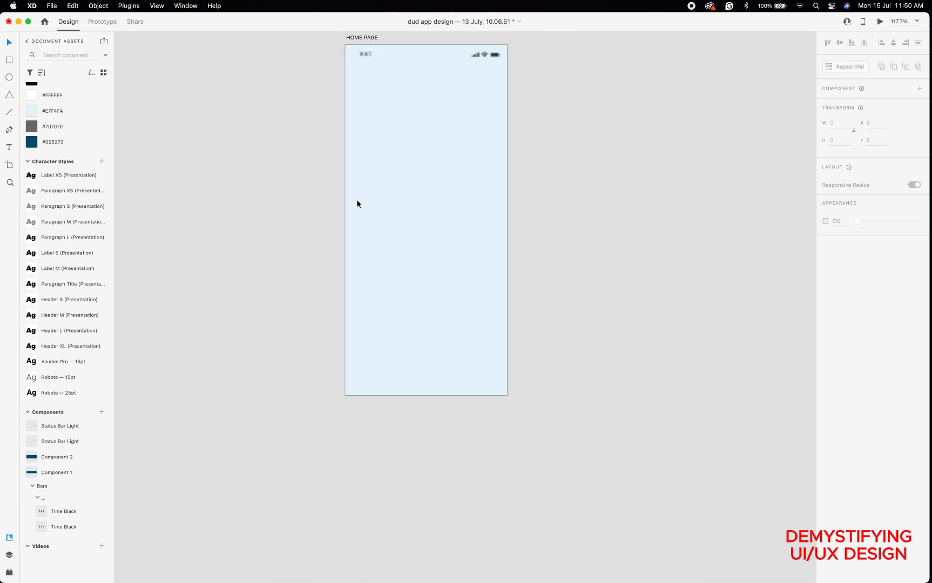
pyautogui.scroll(1, 434, 199)
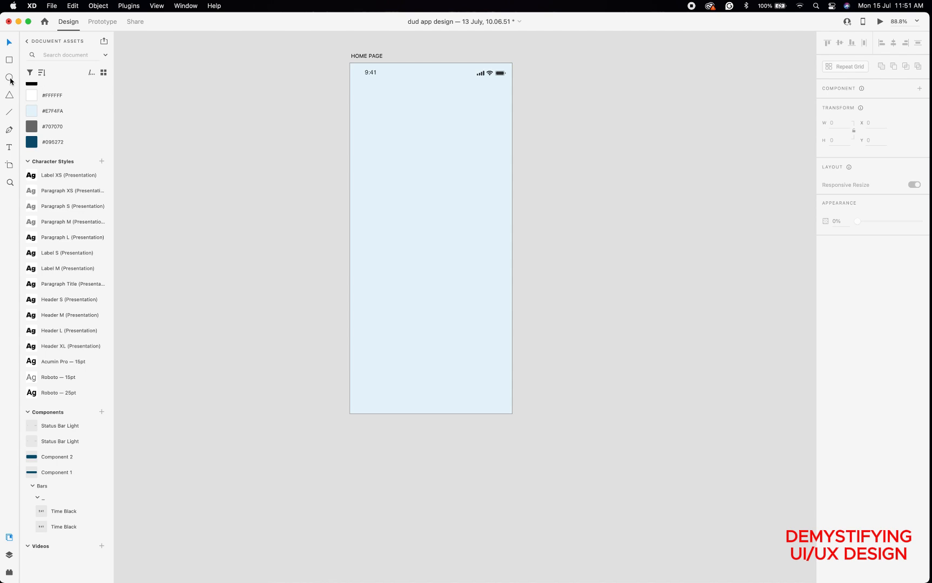
pyautogui.click(9, 60)
pyautogui.moveTo(349, 372)
pyautogui.mouseDown()
pyautogui.moveTo(372, 402)
pyautogui.moveTo(480, 402)
pyautogui.moveTo(512, 413)
pyautogui.moveTo(510, 435)
pyautogui.mouseUp()
pyautogui.click(356, 380)
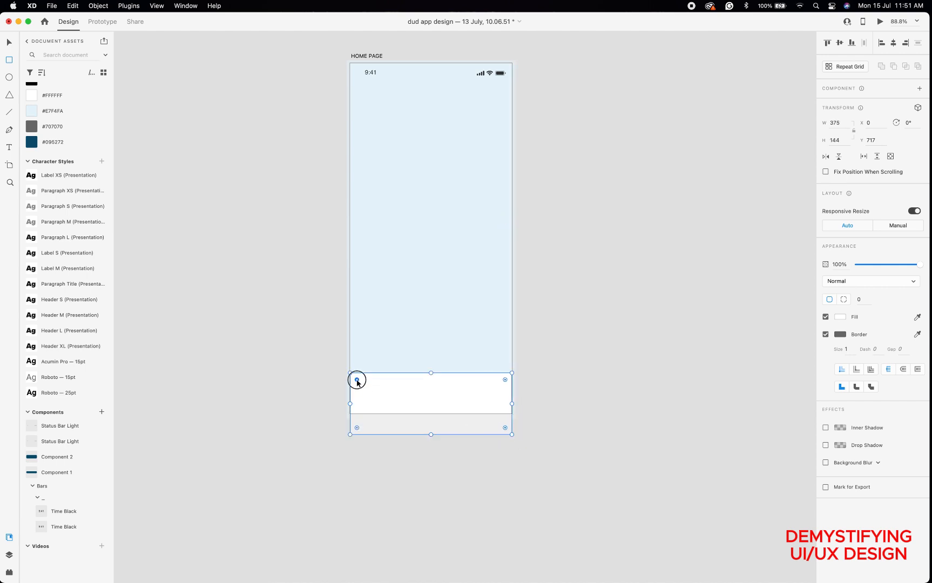
pyautogui.moveTo(357, 381); pyautogui.dragTo(359, 381)
# Remove the bottom rectangle's border and fill it with the saved dark blue #095272.
pyautogui.click(825, 335)
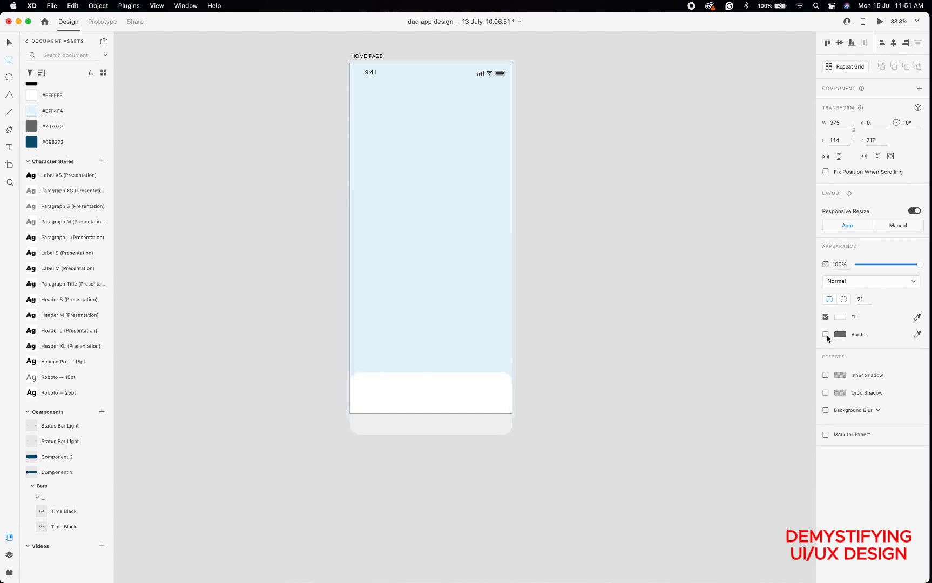
pyautogui.click(32, 143)
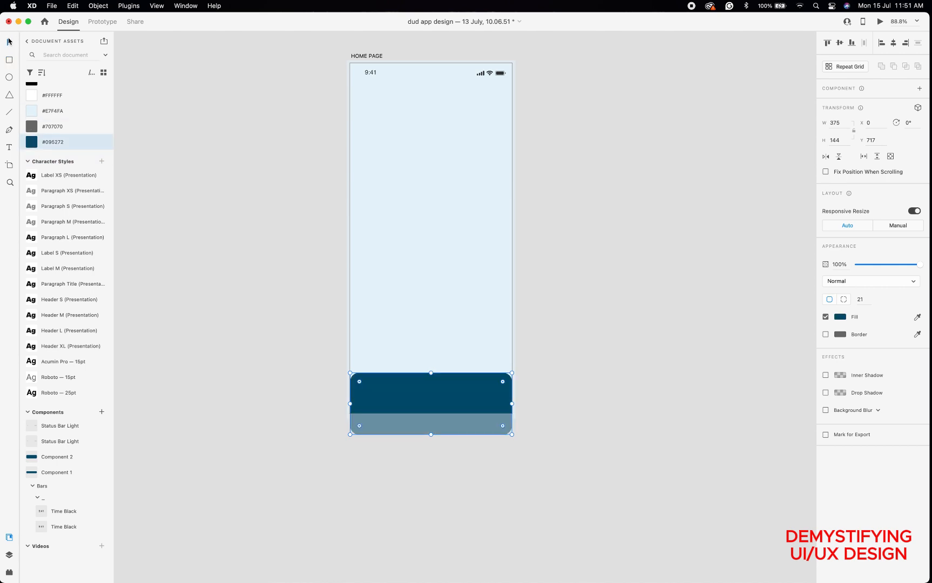
pyautogui.click(247, 247)
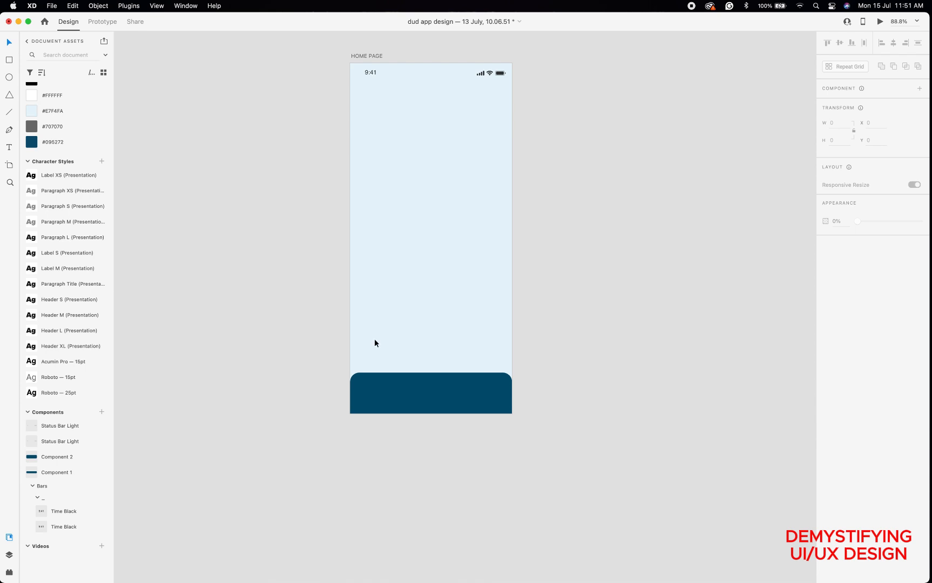
# Move the dark blue bar down the artboard to Y 741.
pyautogui.click(434, 402)
pyautogui.press('Down')
pyautogui.press('Down')
pyautogui.press('Down')
pyautogui.press('Down')
pyautogui.press('Down')
pyautogui.press('Down')
pyautogui.press('Down')
pyautogui.press('Down')
pyautogui.press('Down')
pyautogui.press('Down')
pyautogui.press('Down')
pyautogui.press('Down')
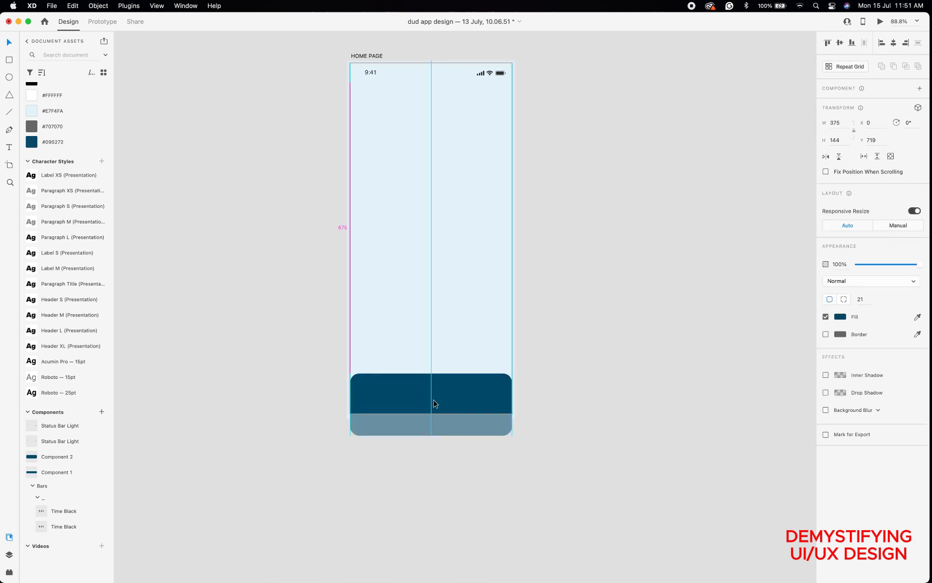
pyautogui.press('Down')
pyautogui.press('Down')
pyautogui.press('Down')
pyautogui.press('Down')
pyautogui.press('Down')
pyautogui.press('Down')
pyautogui.press('Down')
pyautogui.press('Down')
pyautogui.press('Down')
pyautogui.press('Down')
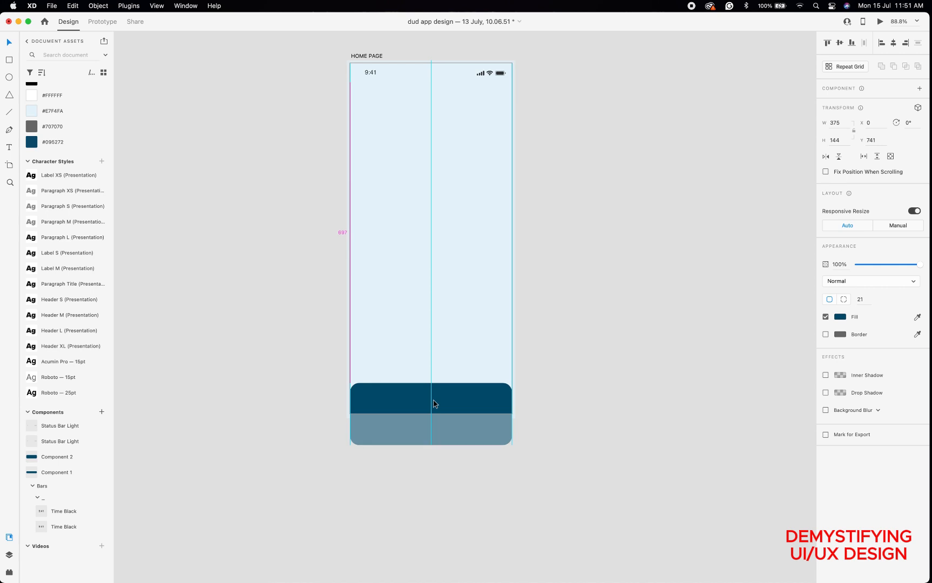
pyautogui.click(340, 328)
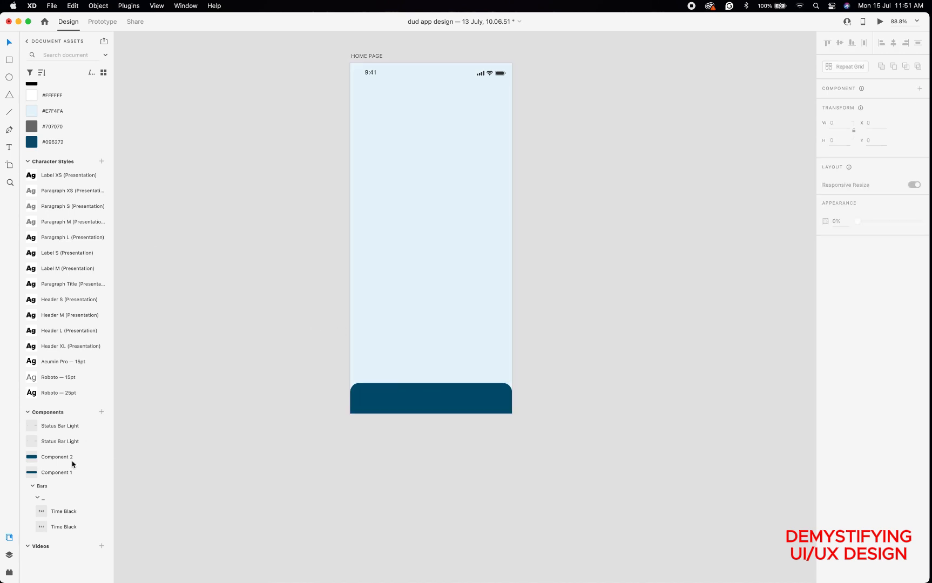
# Search the Icons 4 Design plugin for "Home" and insert the Akar home icon with a door.
pyautogui.click(9, 575)
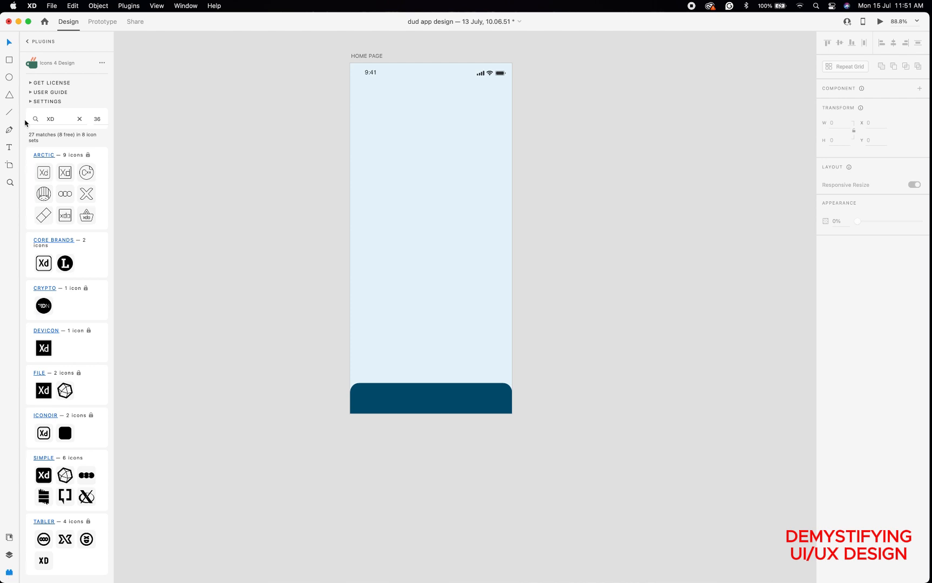
pyautogui.click(66, 122)
pyautogui.press('BackSpace')
pyautogui.click(28, 46)
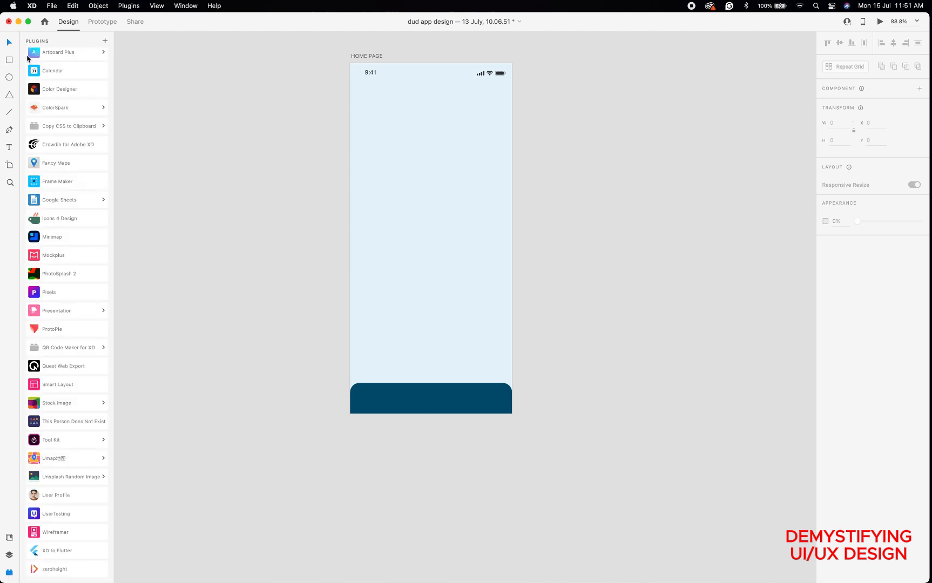
pyautogui.click(54, 225)
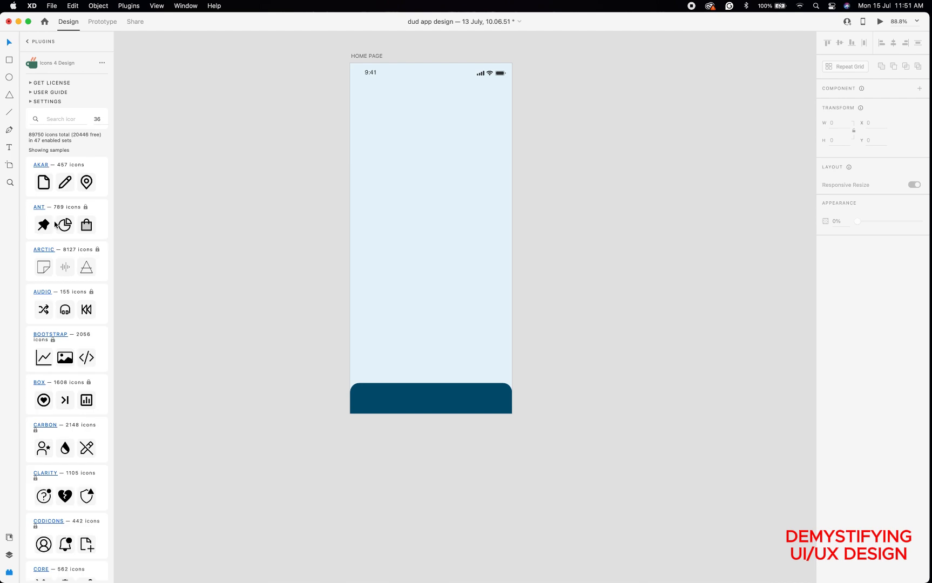
pyautogui.click(62, 119)
pyautogui.write('Home')
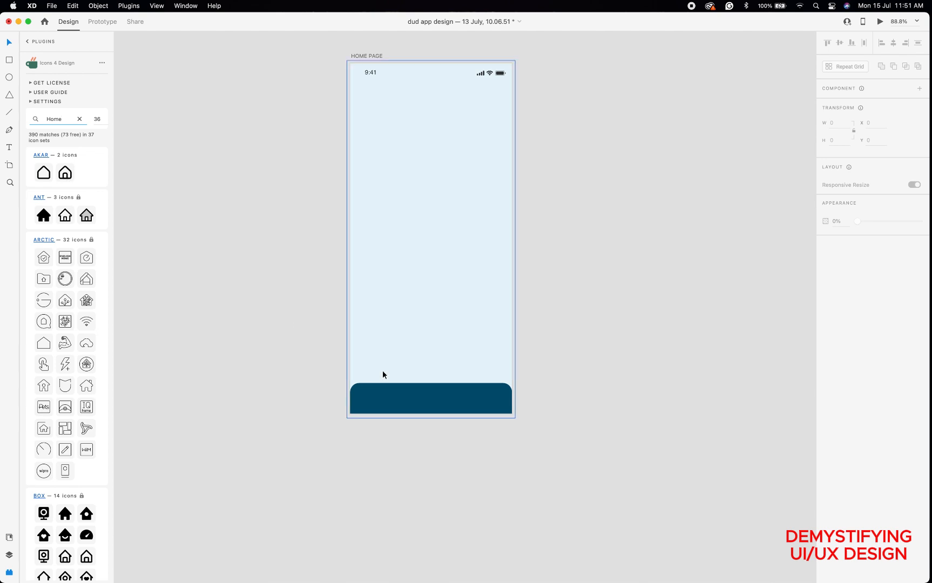
pyautogui.click(384, 388)
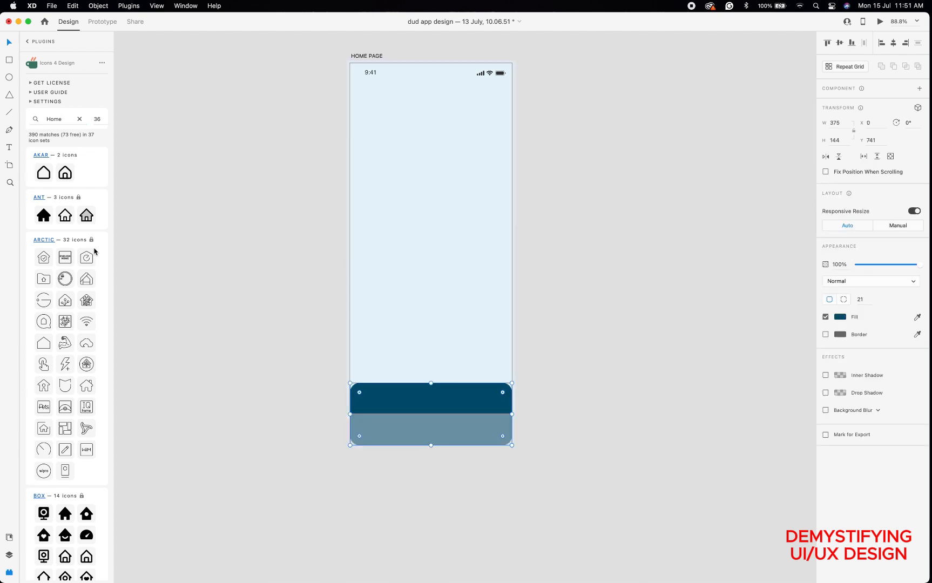
pyautogui.click(65, 174)
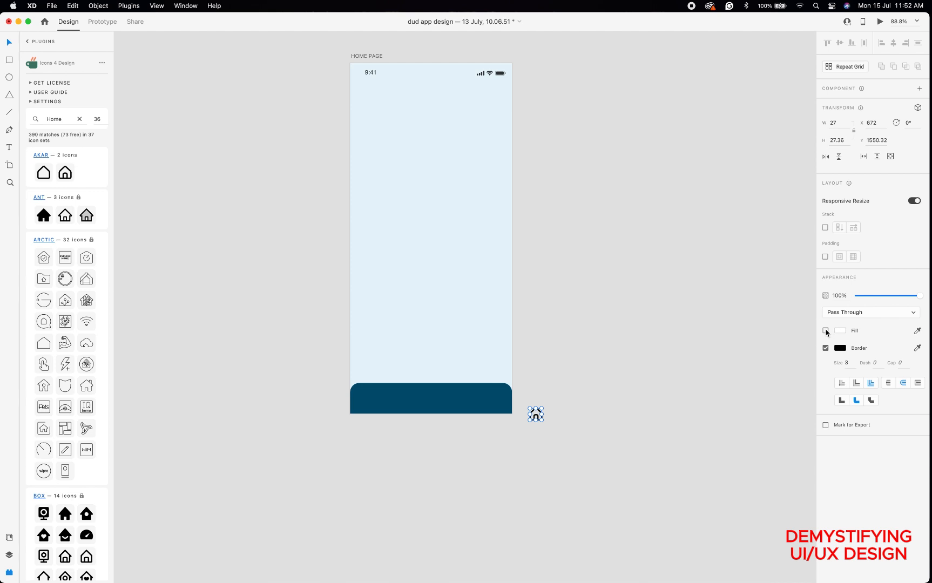
# Turn on the home icon's fill and set it to white, #FFFFFF.
pyautogui.click(825, 330)
pyautogui.click(839, 331)
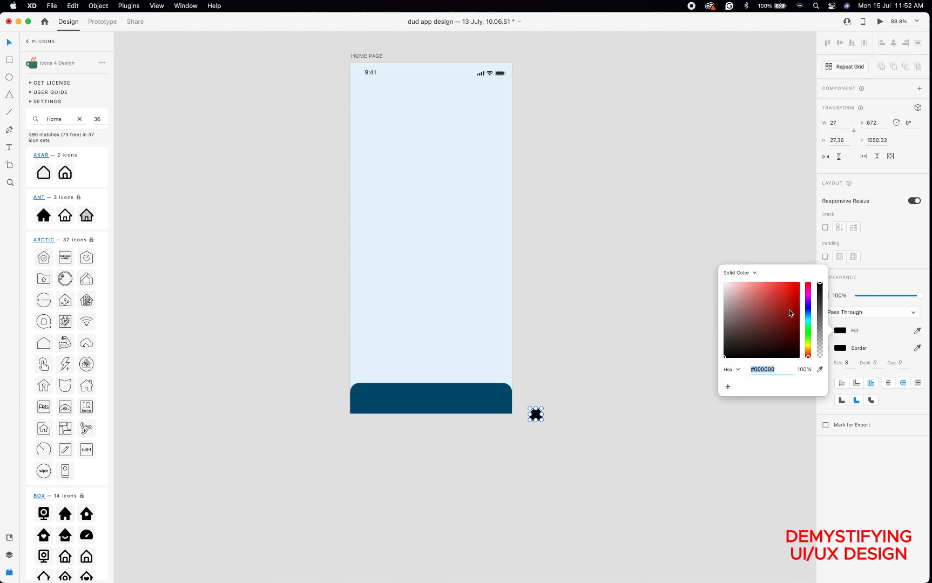
pyautogui.click(729, 289)
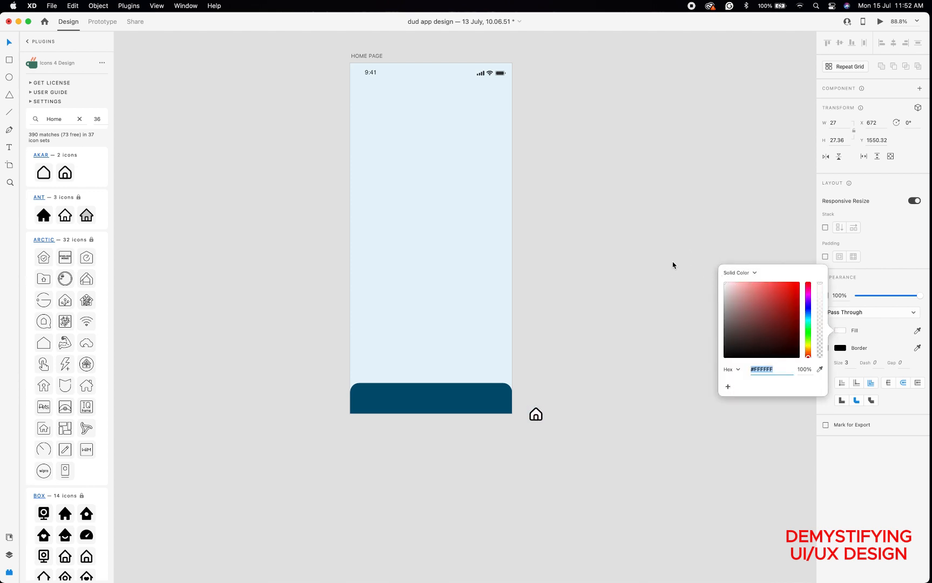
pyautogui.click(608, 331)
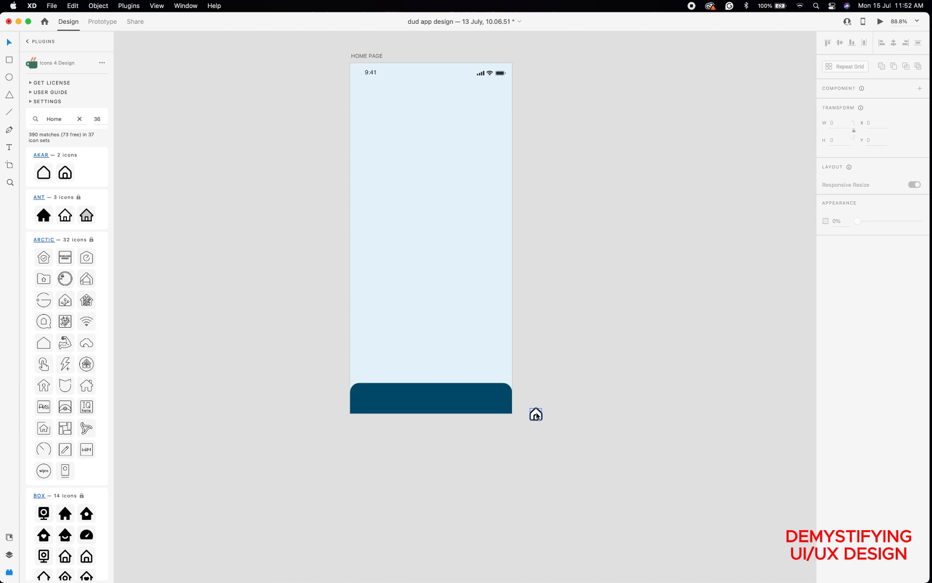
# Place the home icon in the dark blue bar at about X 28, Y 757 and match its border color to the bar.
pyautogui.moveTo(536, 413); pyautogui.dragTo(368, 399)
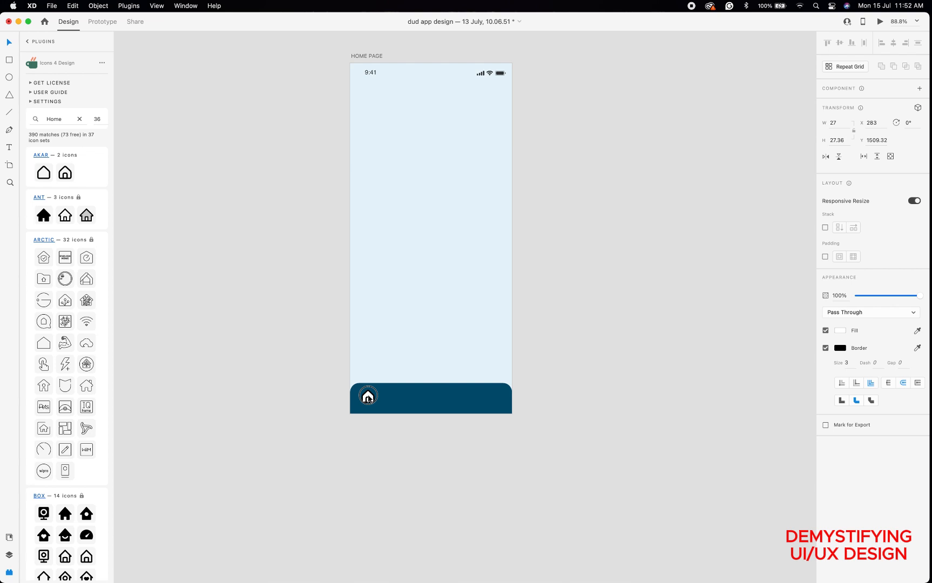
pyautogui.moveTo(368, 398); pyautogui.dragTo(368, 399)
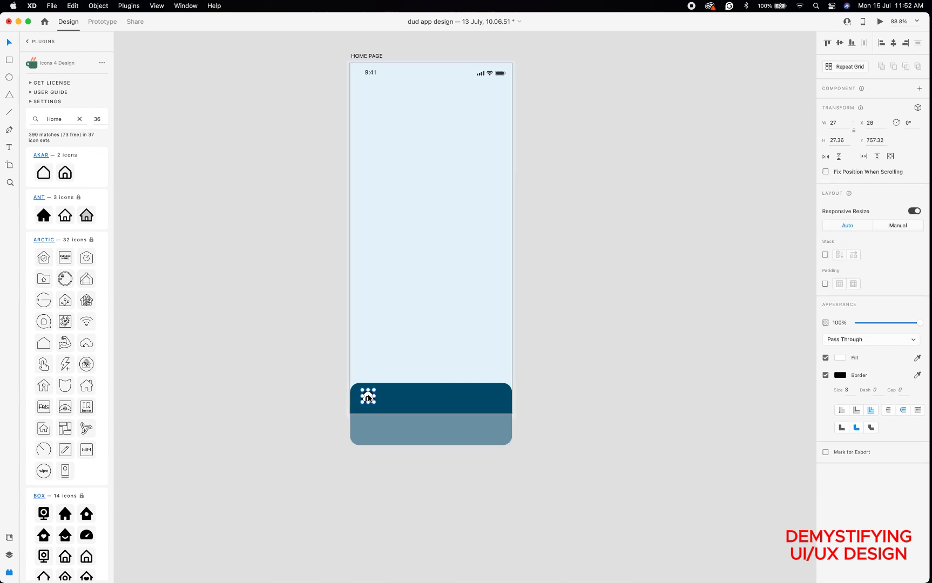
pyautogui.click(825, 375)
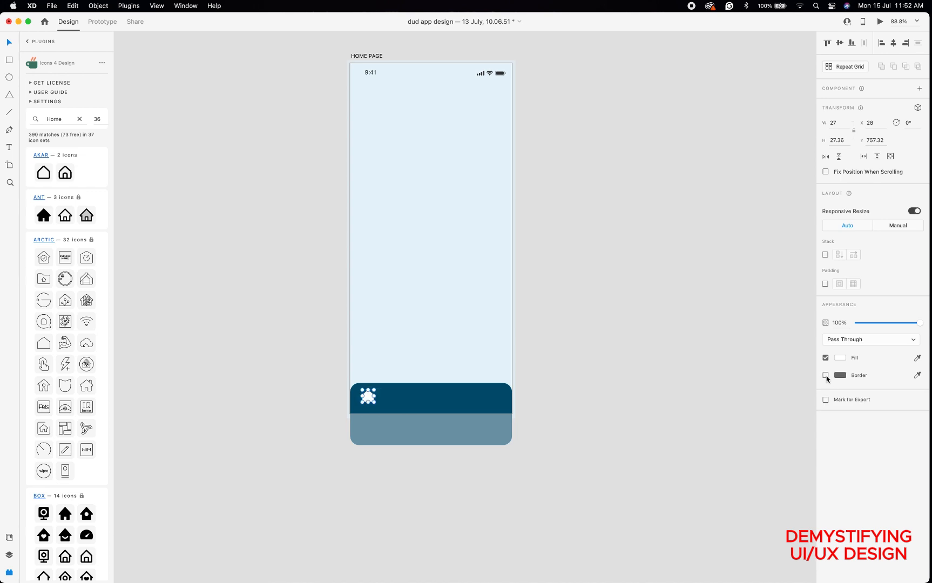
pyautogui.click(826, 375)
pyautogui.click(845, 377)
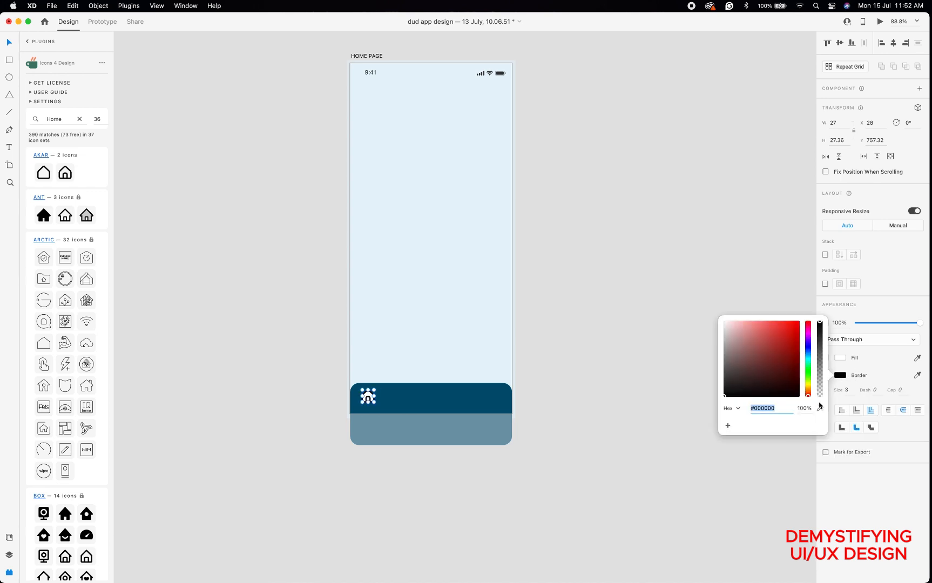
pyautogui.click(819, 408)
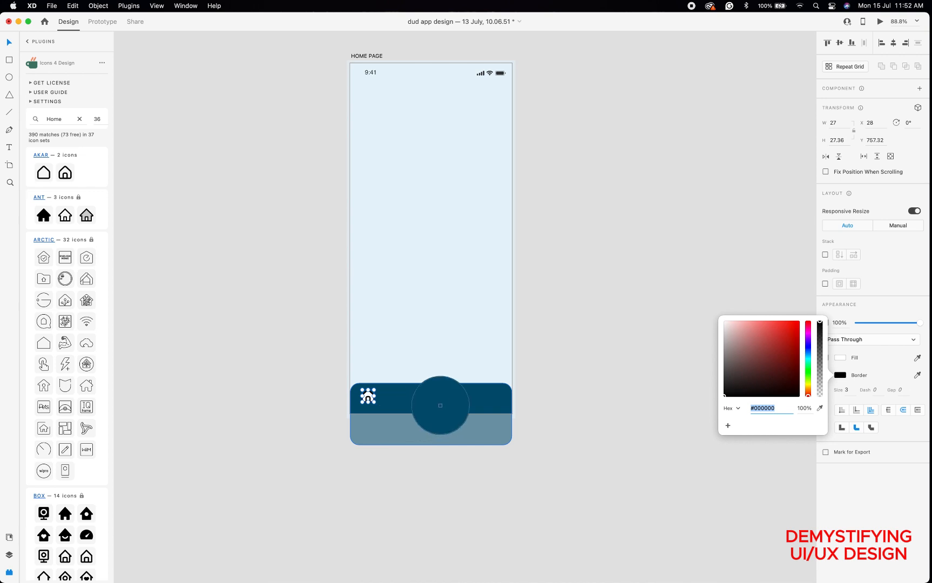
pyautogui.click(439, 408)
pyautogui.click(634, 362)
pyautogui.click(634, 362)
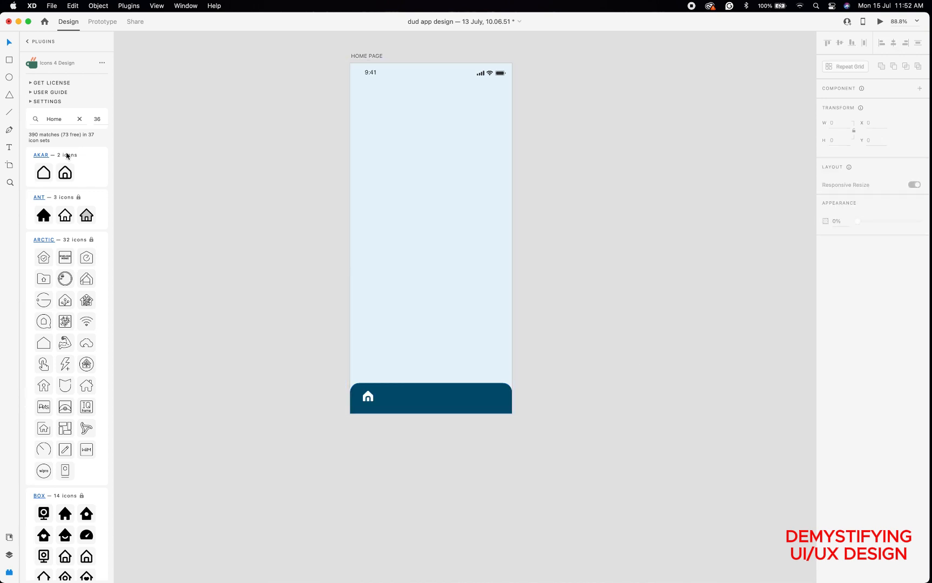
# Find the Akar magnifier icon with the plugin search "search" and place it beside the home icon at about X 80, Y 757.
pyautogui.doubleClick(66, 121)
pyautogui.write('search')
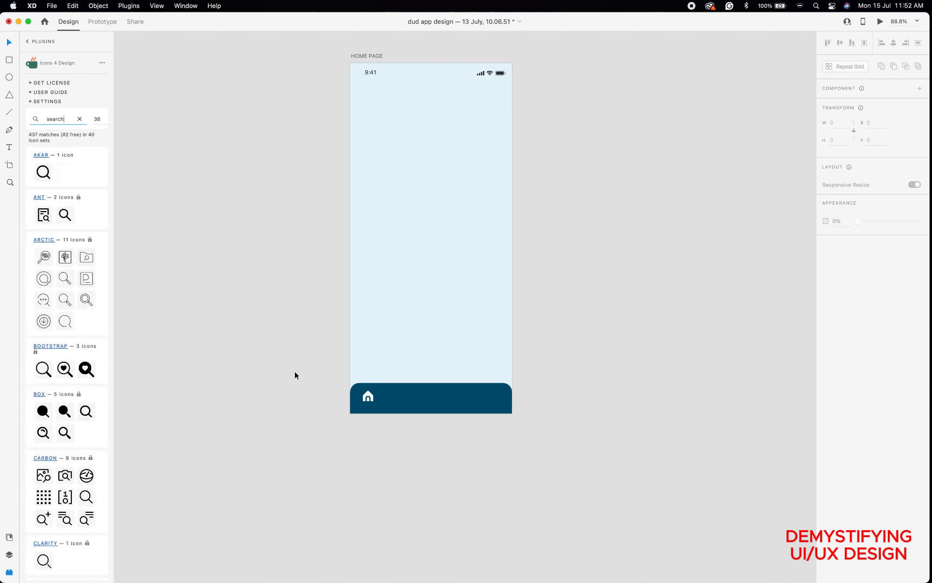
pyautogui.click(392, 396)
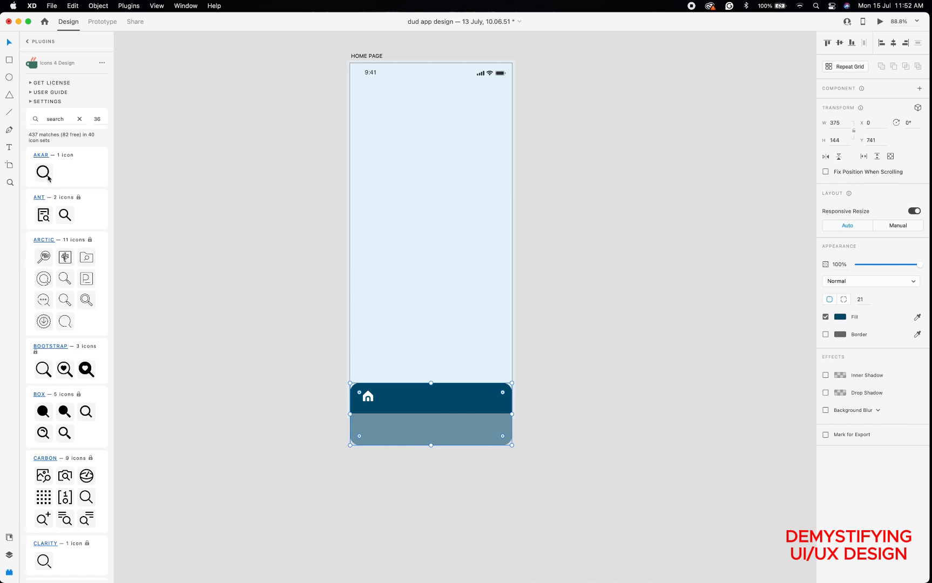
pyautogui.moveTo(48, 178); pyautogui.dragTo(537, 414)
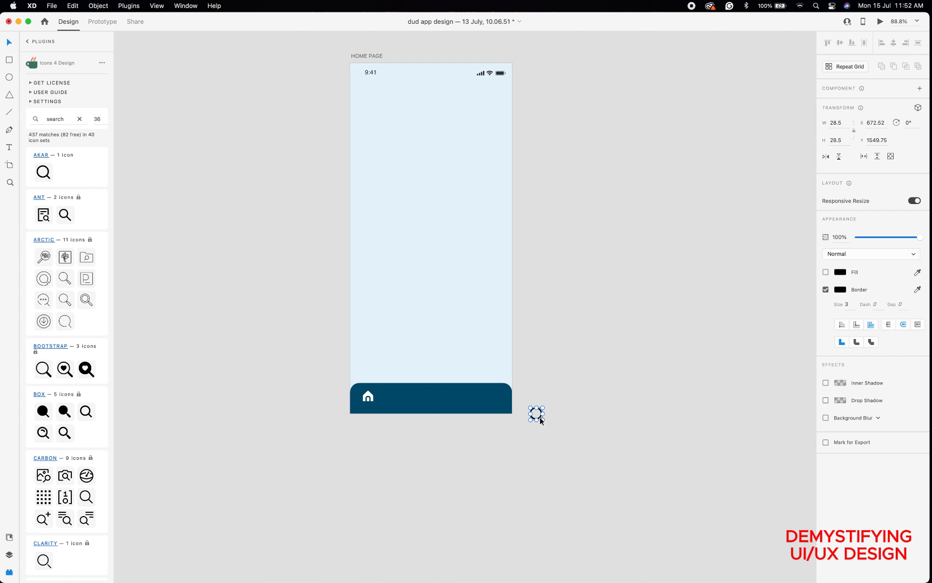
pyautogui.moveTo(540, 420); pyautogui.dragTo(394, 402)
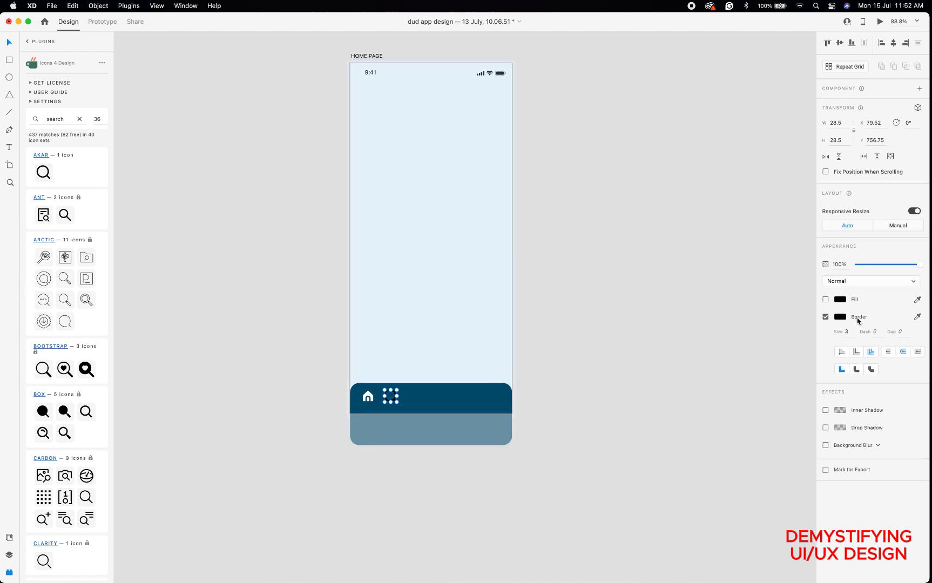
# Make the magnifier icon's border white and move the icon to about X 87, Y 757 in the bar.
pyautogui.click(825, 299)
pyautogui.click(825, 299)
pyautogui.click(840, 317)
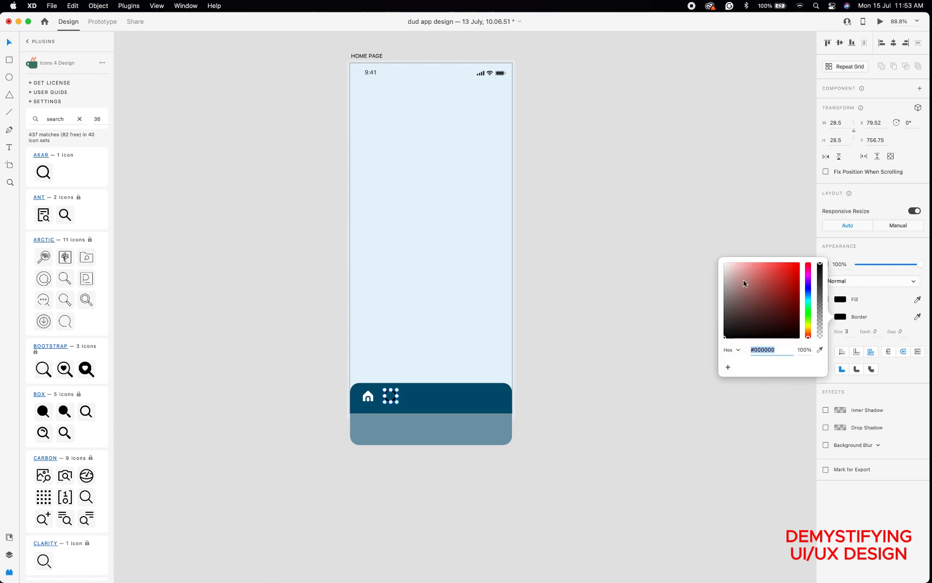
pyautogui.click(725, 263)
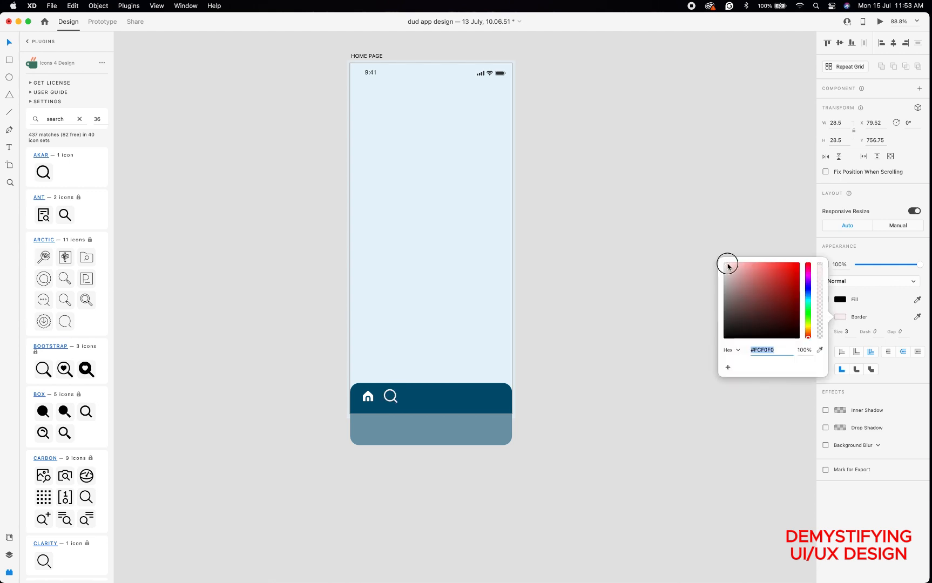
pyautogui.click(594, 331)
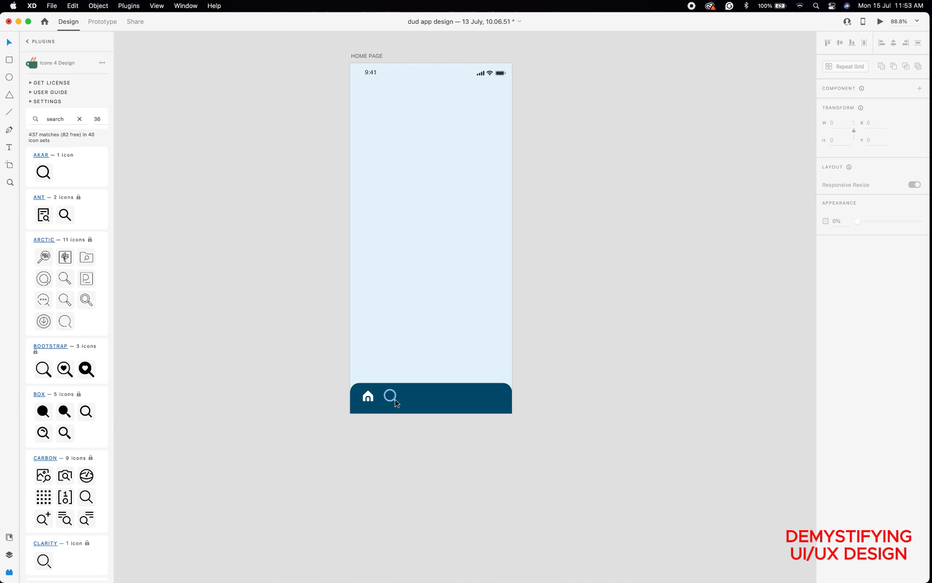
pyautogui.moveTo(396, 403); pyautogui.dragTo(398, 403)
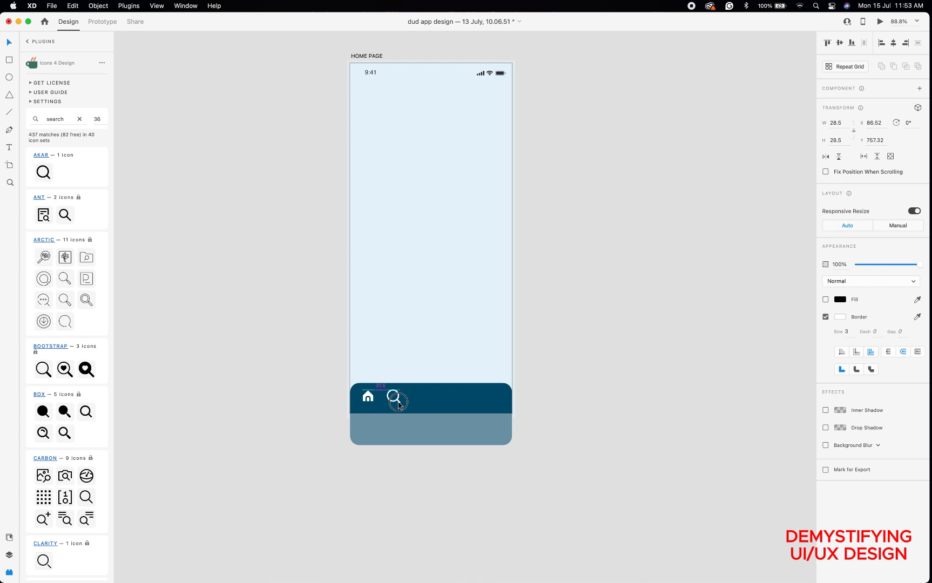
pyautogui.moveTo(399, 404); pyautogui.dragTo(400, 403)
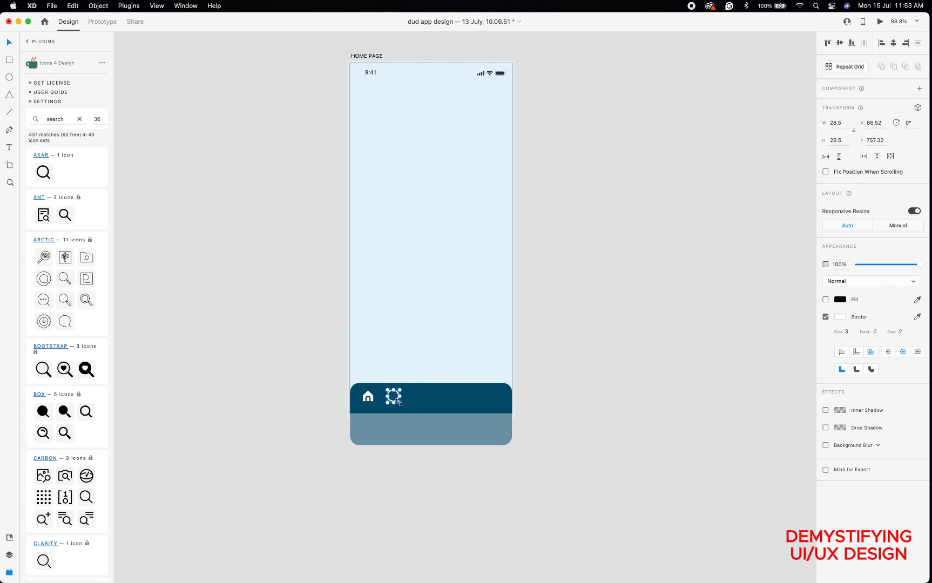
# Search the icon plugin for "book" and insert the Akar open book icon.
pyautogui.doubleClick(68, 120)
pyautogui.write('book')
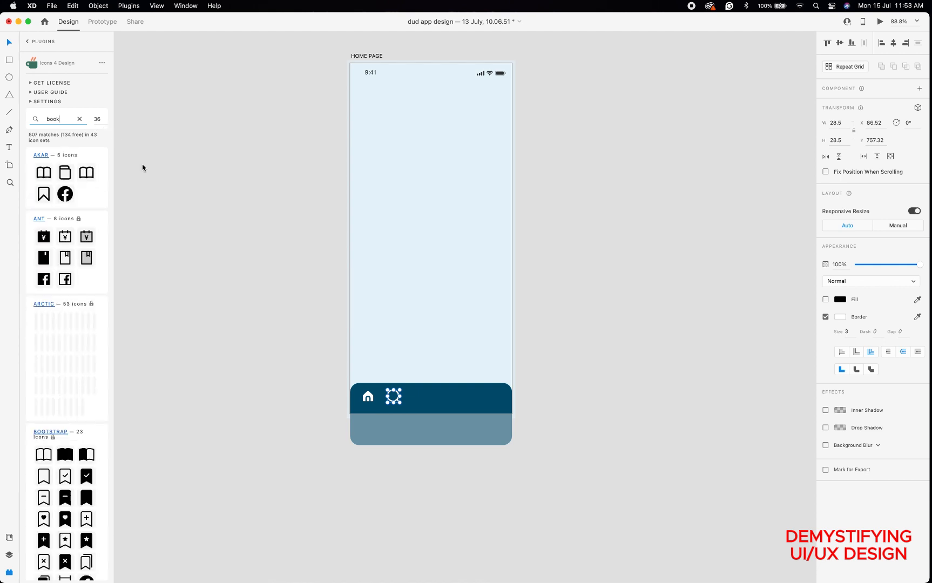
pyautogui.click(45, 174)
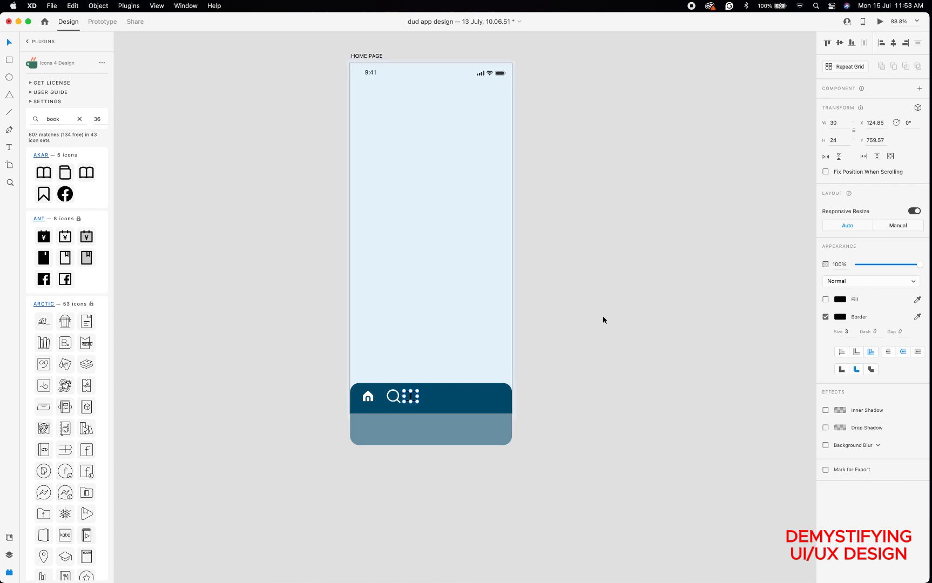
# Turn on the book icon's fill in white, #FFFFFF, and sample the bar's dark blue for its border.
pyautogui.click(825, 299)
pyautogui.click(839, 299)
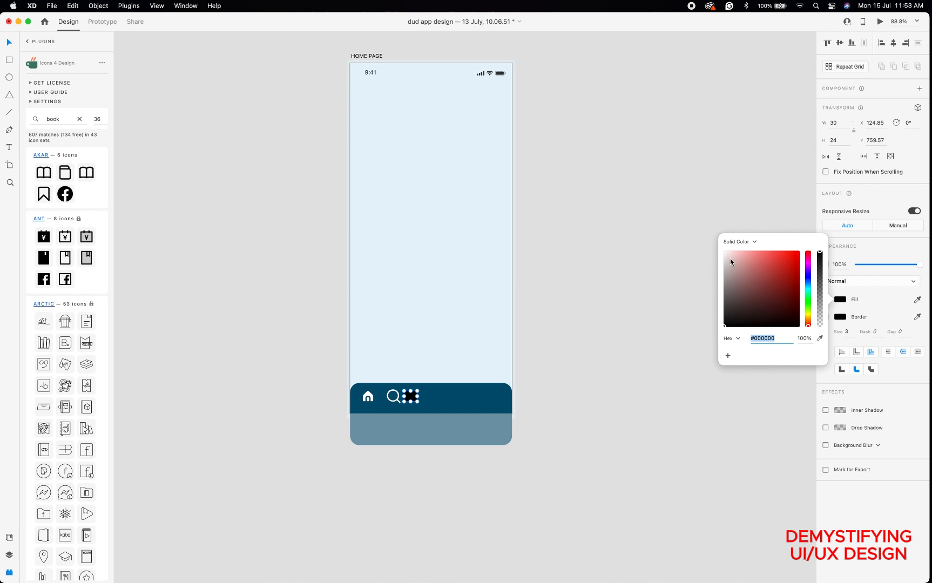
pyautogui.moveTo(731, 259); pyautogui.dragTo(725, 252)
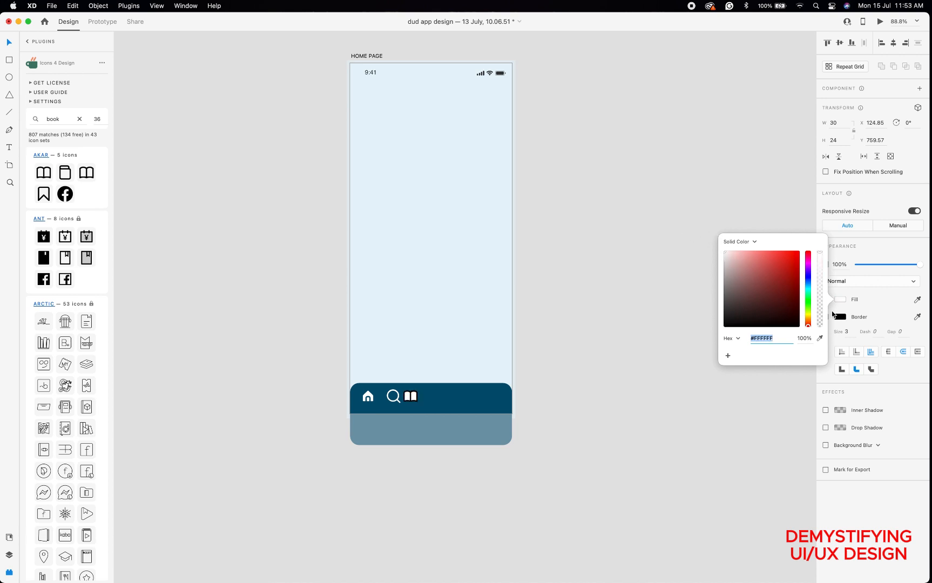
pyautogui.click(831, 315)
pyautogui.click(837, 318)
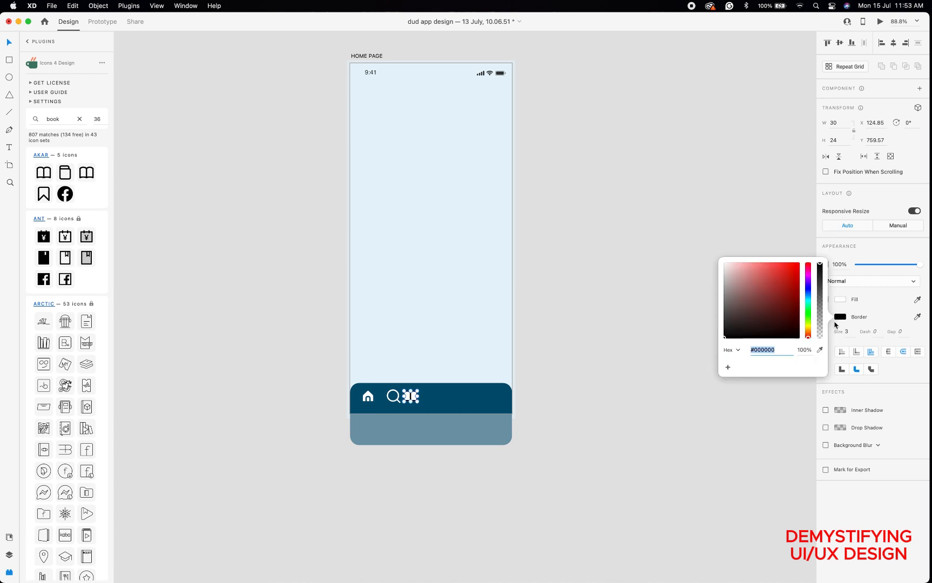
pyautogui.click(820, 349)
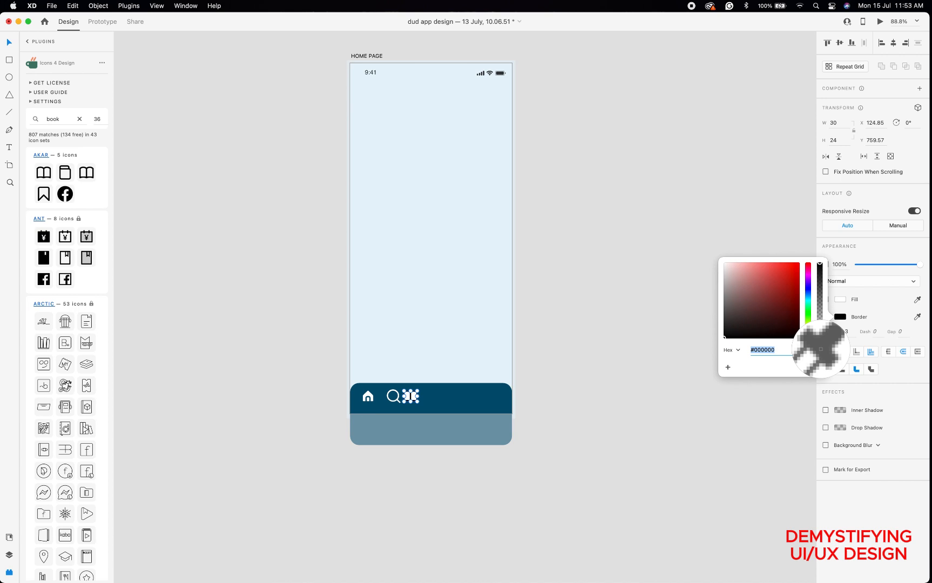
pyautogui.click(473, 398)
pyautogui.click(698, 238)
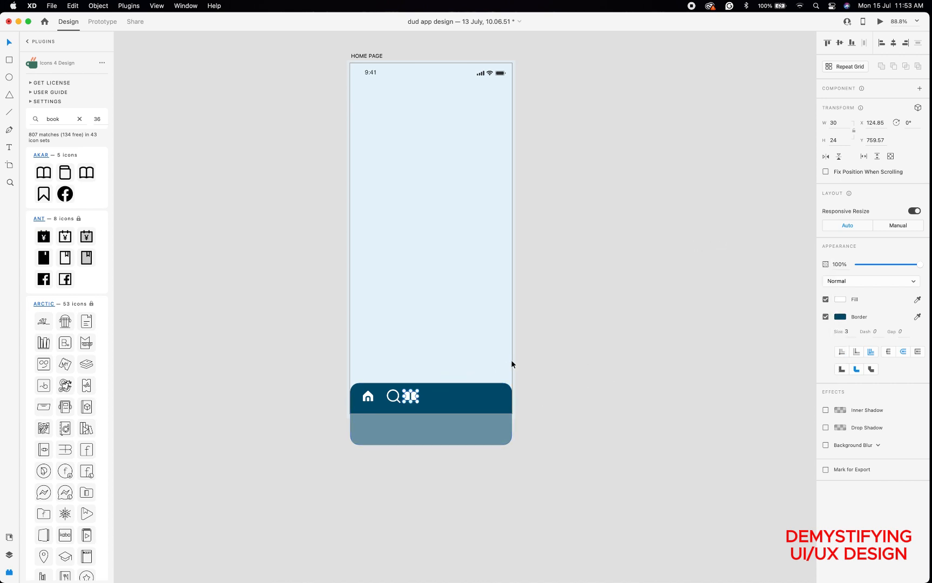
# Enlarge the book icon to about 41 × 33 and place it at about X 147, Y 755.
pyautogui.click(403, 408)
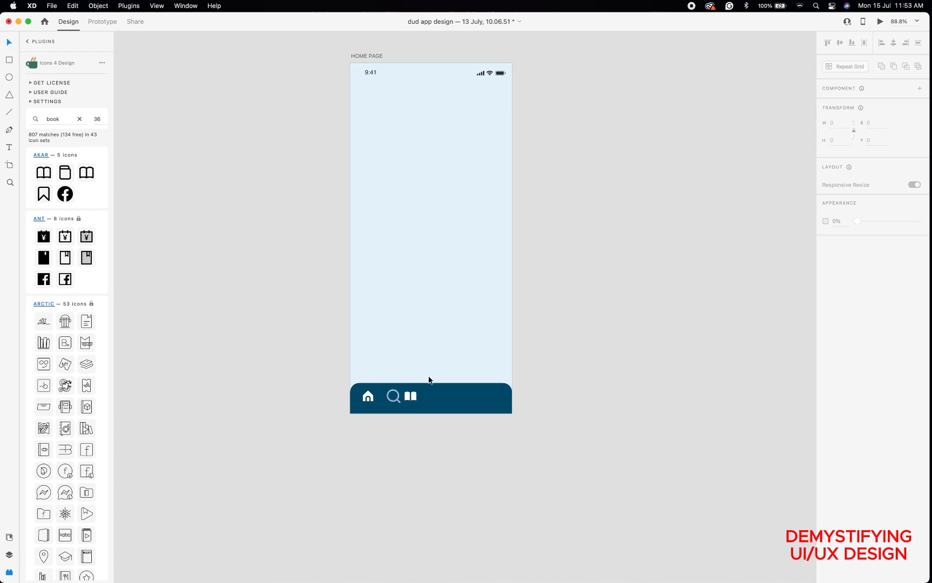
pyautogui.click(410, 396)
pyautogui.scroll(2, 413, 397)
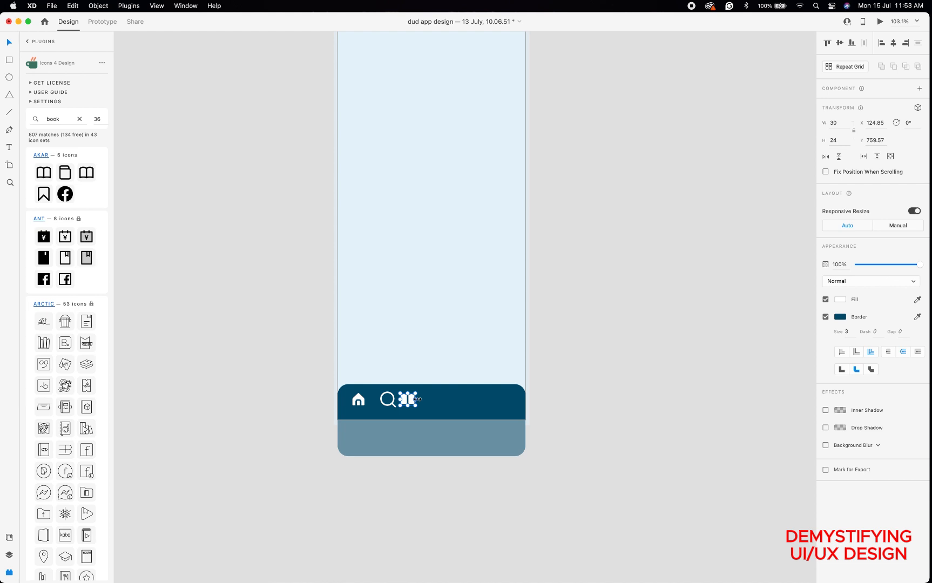
pyautogui.scroll(-2, 417, 399)
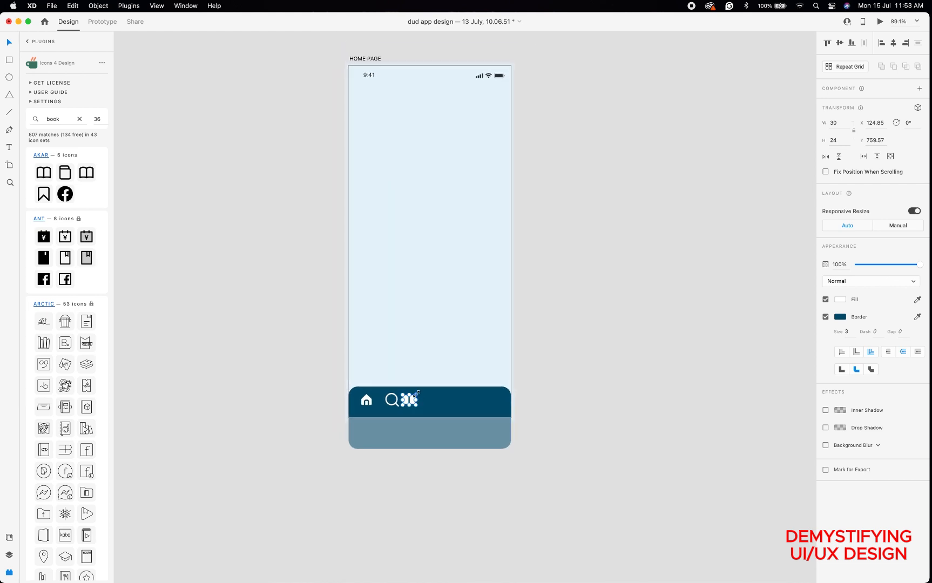
pyautogui.moveTo(417, 394)
pyautogui.mouseDown()
pyautogui.moveTo(430, 409)
pyautogui.moveTo(424, 404)
pyautogui.mouseUp()
# Search the icon plugin for "cart" and insert the Akar shopping cart icon.
pyautogui.doubleClick(64, 120)
pyautogui.write('cart')
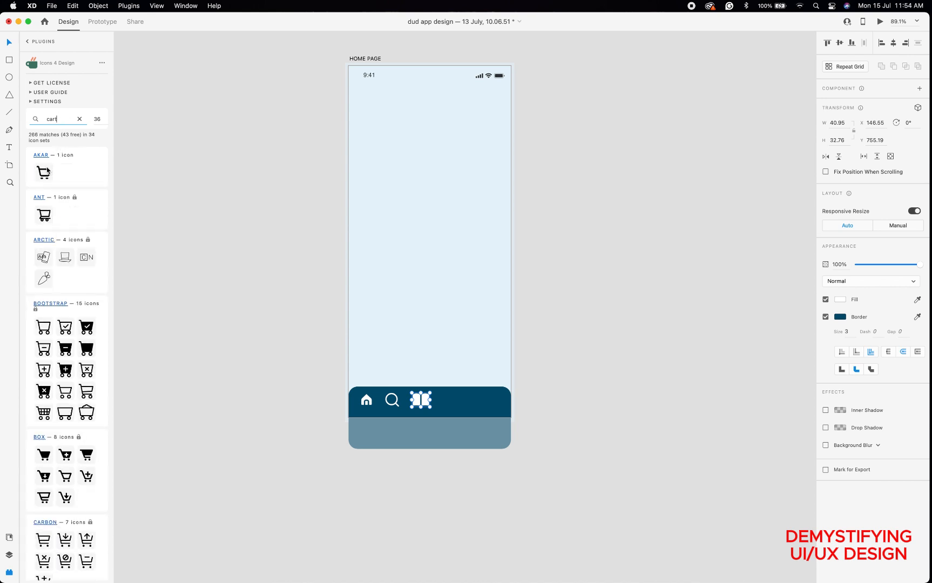
pyautogui.click(47, 171)
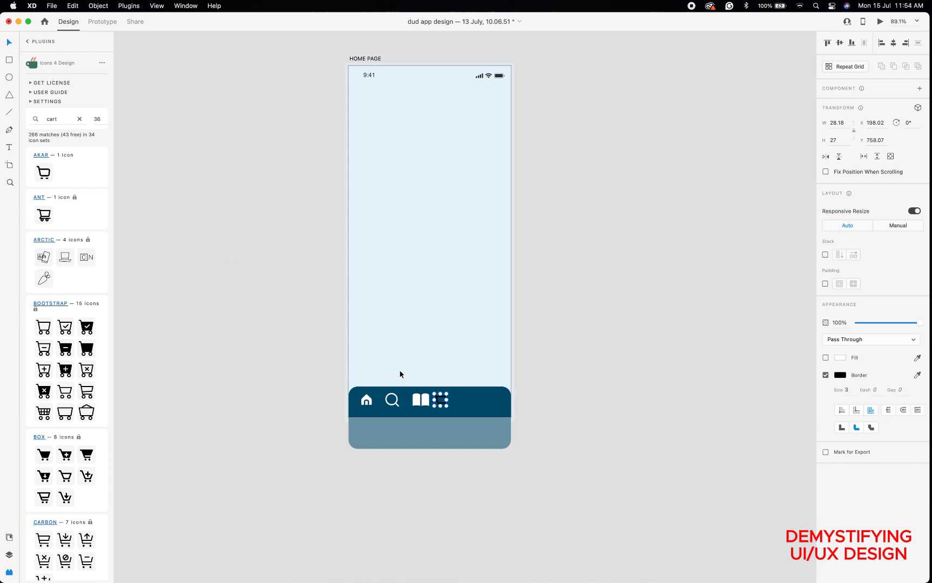
# Turn on the cart icon's fill and set both its fill and border to white, #FFFFFF.
pyautogui.click(826, 358)
pyautogui.click(840, 357)
pyautogui.moveTo(732, 323); pyautogui.dragTo(714, 292)
pyautogui.click(871, 373)
pyautogui.click(826, 374)
pyautogui.click(840, 375)
pyautogui.click(726, 325)
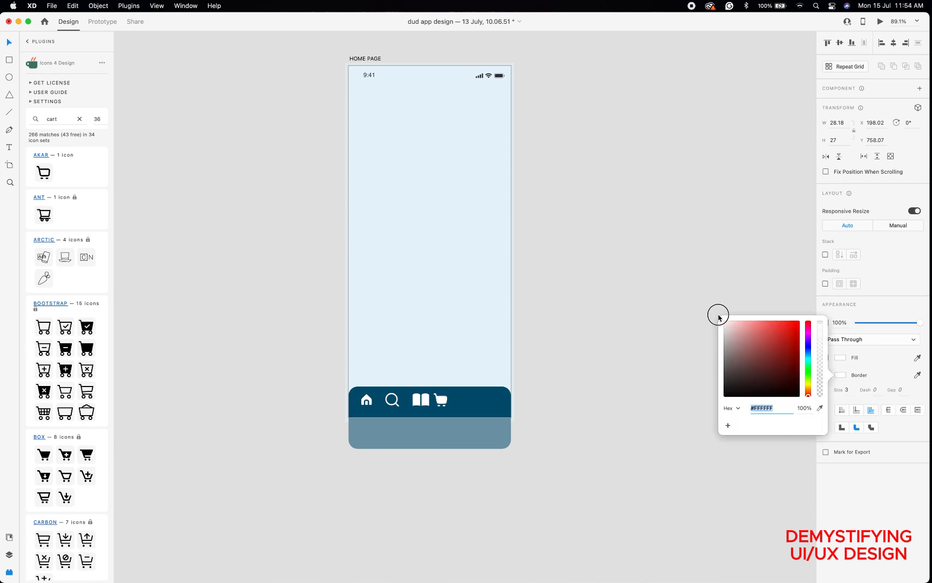
pyautogui.click(585, 326)
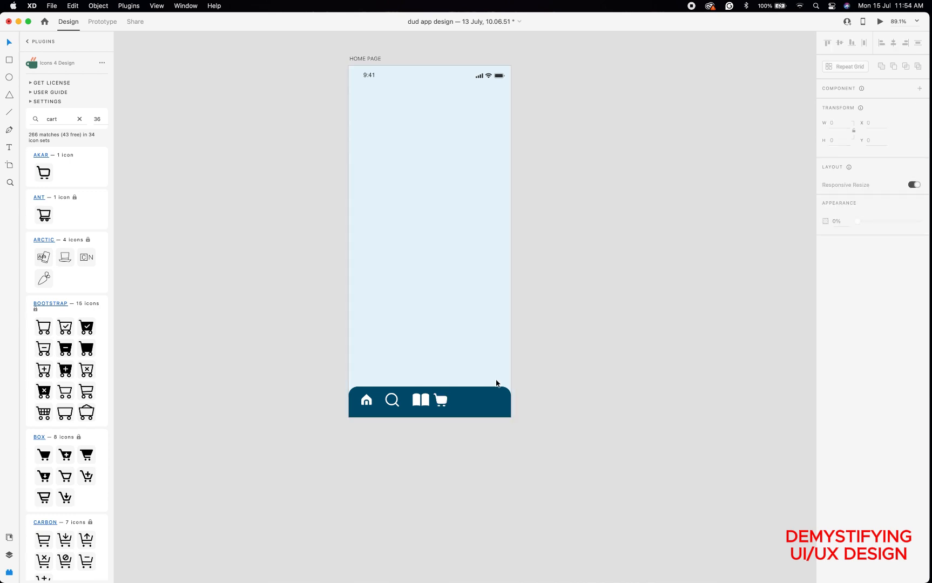
# Move the cart icon to about X 219, Y 757 and enlarge it to about 30 × 29.
pyautogui.moveTo(440, 401); pyautogui.dragTo(449, 401)
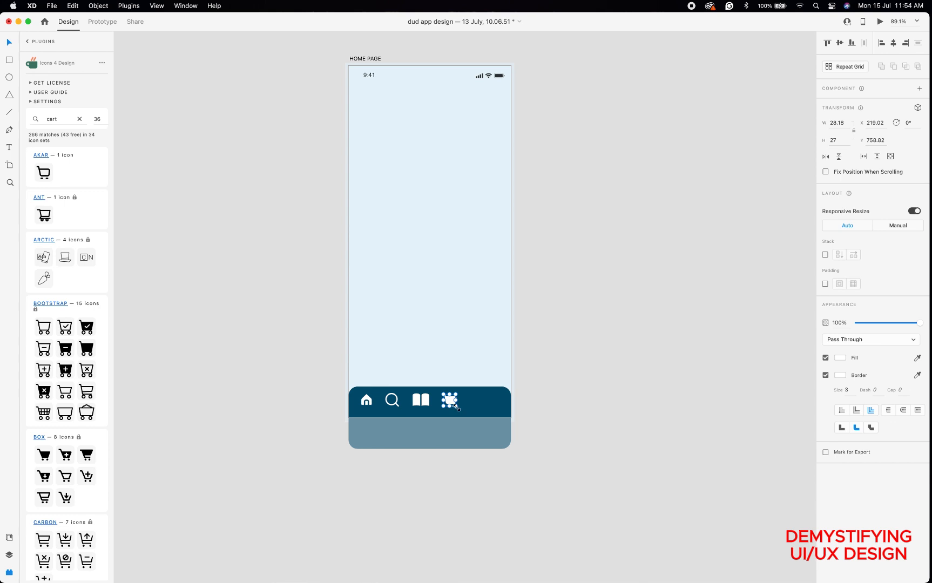
pyautogui.moveTo(456, 408); pyautogui.dragTo(452, 403)
# Search the icon plugin for "account" and insert the filled account circle icon from the Material set.
pyautogui.doubleClick(60, 120)
pyautogui.write('accoun')
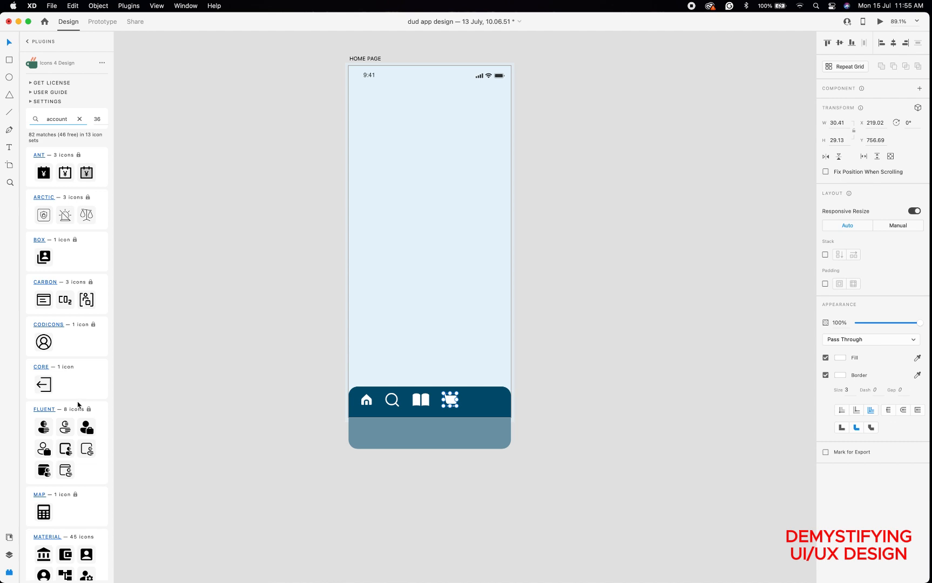
pyautogui.scroll(-5, 78, 404)
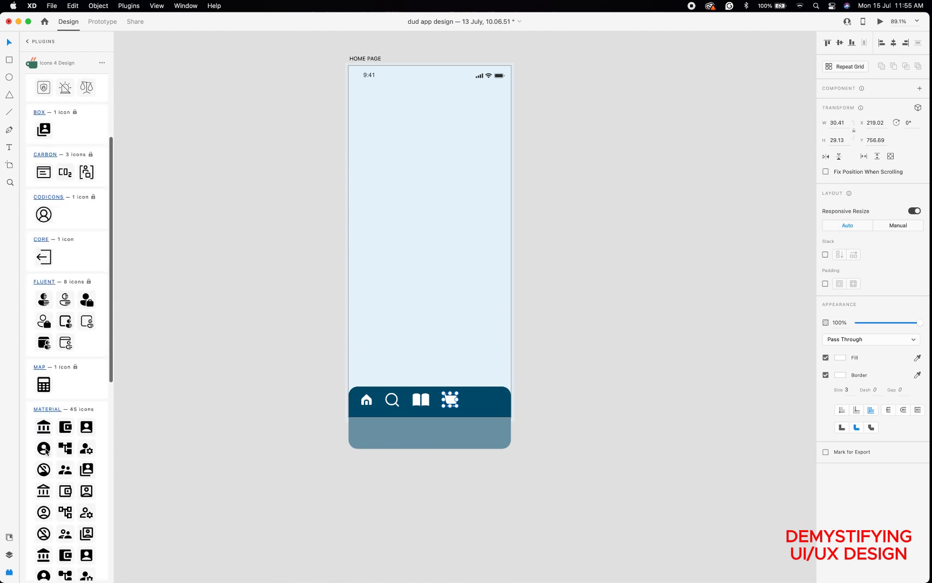
pyautogui.click(47, 451)
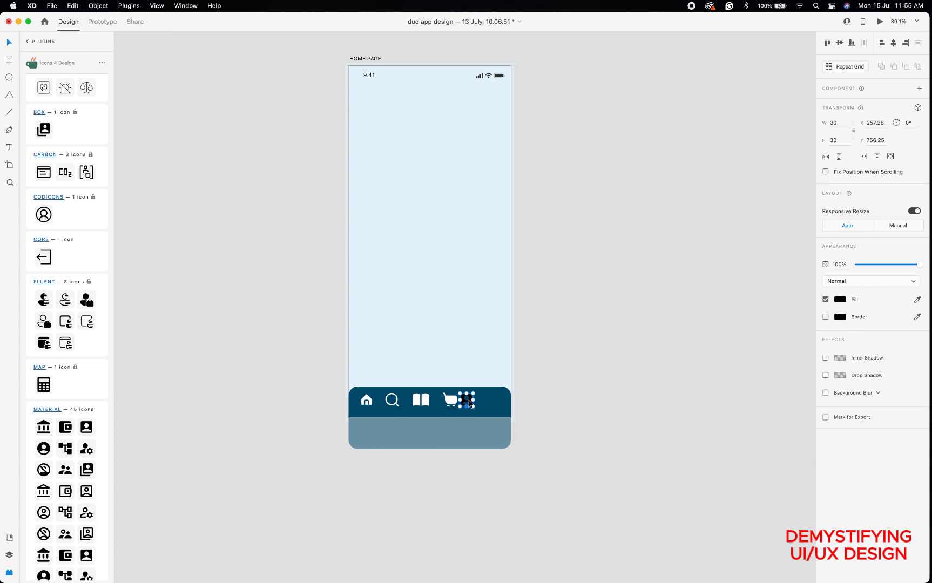
# Place the account icon beside the cart at about X 281, Y 758 and set its fill to white.
pyautogui.moveTo(470, 399); pyautogui.dragTo(482, 400)
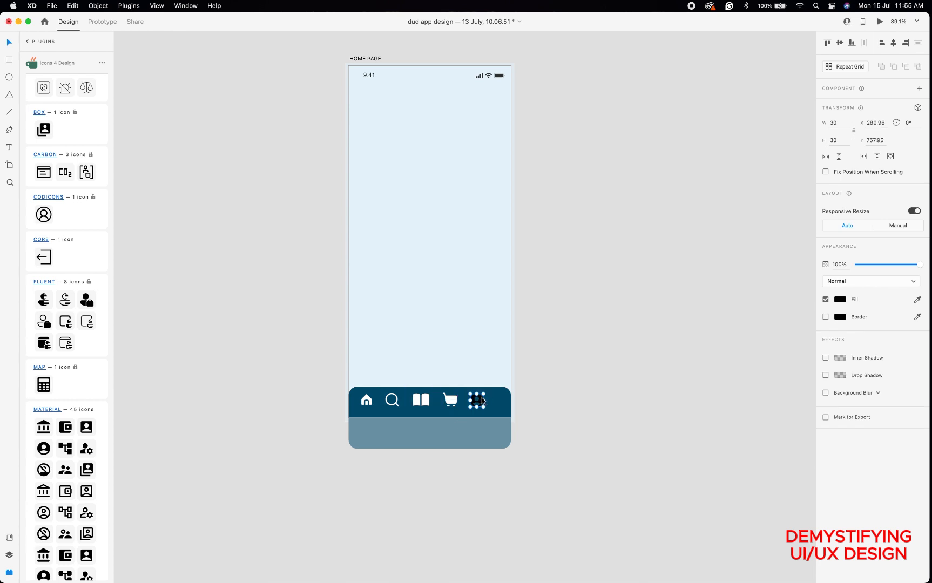
pyautogui.click(842, 299)
pyautogui.moveTo(730, 255); pyautogui.dragTo(723, 250)
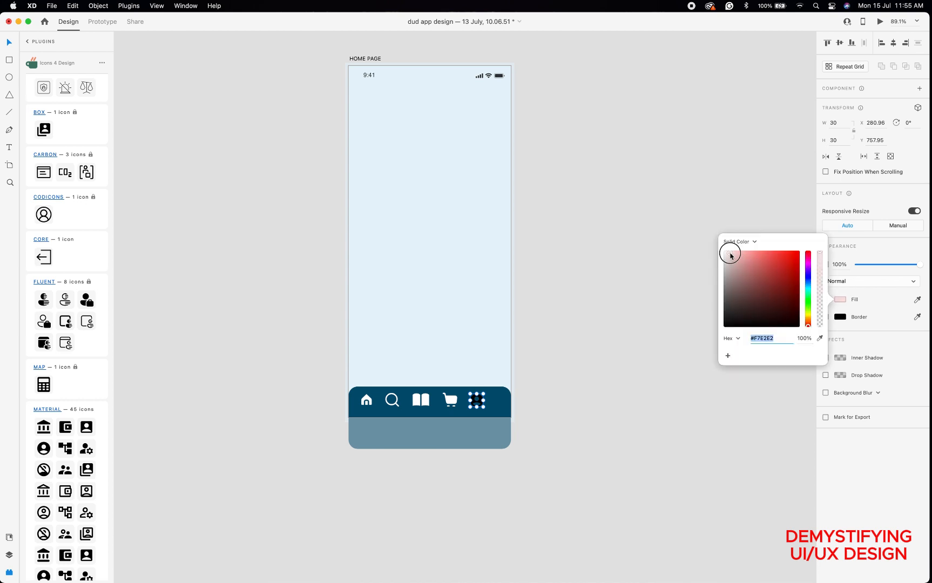
pyautogui.click(614, 321)
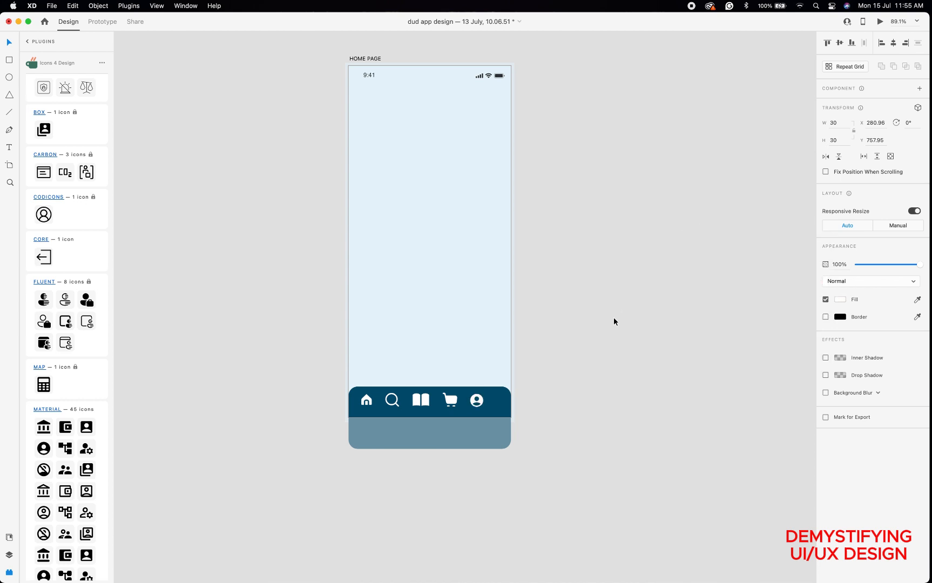
pyautogui.click(614, 321)
# Select all five navigation icons and shift them together to center the row in the dark blue bar.
pyautogui.doubleClick(478, 404)
pyautogui.keyDown('shift'); pyautogui.click(452, 402); pyautogui.keyUp('shift')
pyautogui.keyDown('shift'); pyautogui.click(427, 403); pyautogui.keyUp('shift')
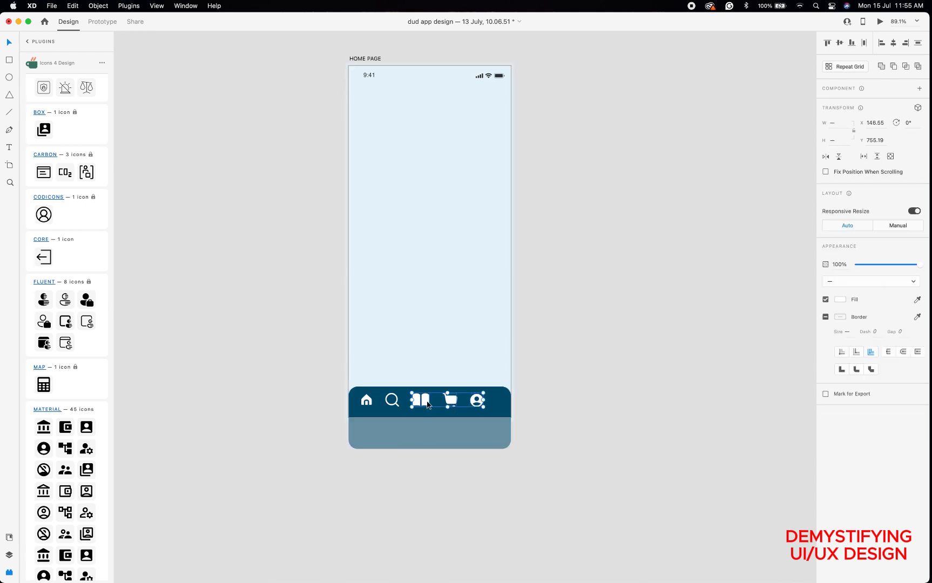
pyautogui.keyDown('shift'); pyautogui.click(397, 401); pyautogui.keyUp('shift')
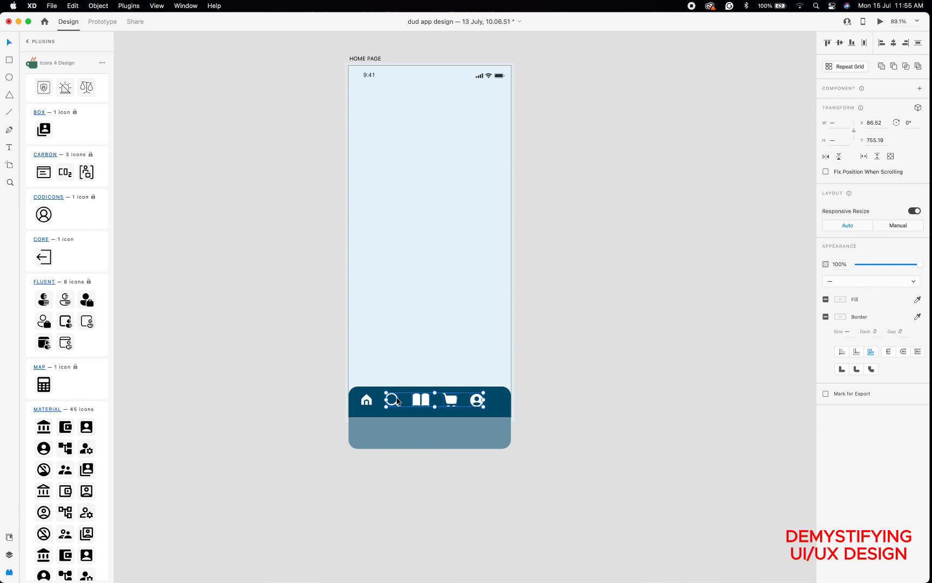
pyautogui.keyDown('shift'); pyautogui.click(369, 402); pyautogui.keyUp('shift')
pyautogui.moveTo(368, 402); pyautogui.dragTo(380, 403)
pyautogui.click(562, 376)
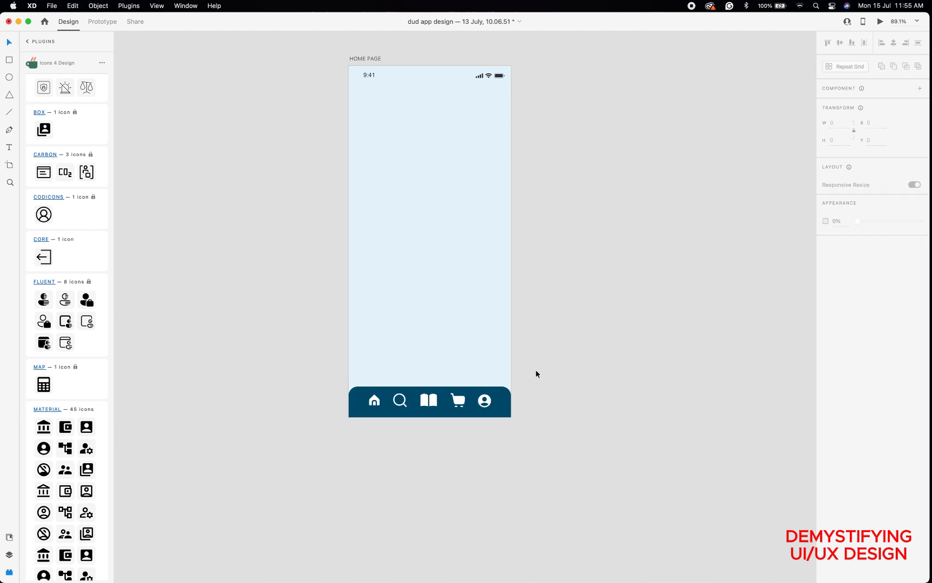
# Draw an ellipse of 55 × 22 at X 33, Y 734 above the home icon and place its layer behind the bar's rectangle.
pyautogui.click(8, 78)
pyautogui.moveTo(364, 383); pyautogui.dragTo(387, 393)
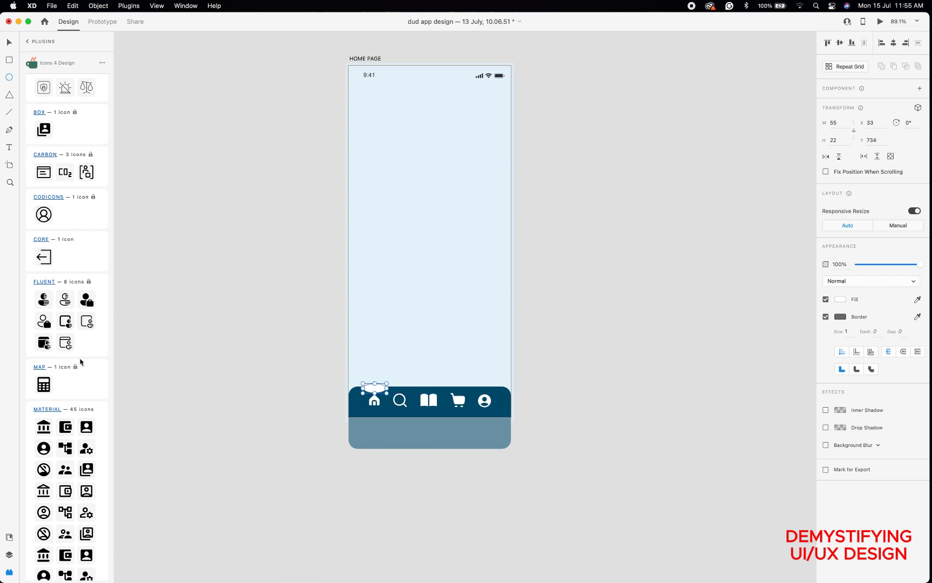
pyautogui.click(9, 556)
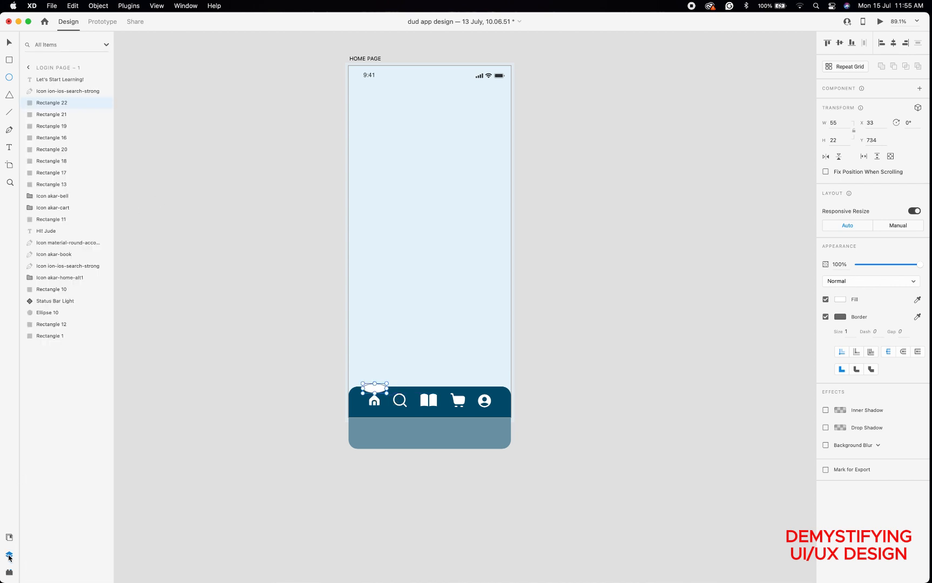
pyautogui.moveTo(61, 83); pyautogui.dragTo(43, 156)
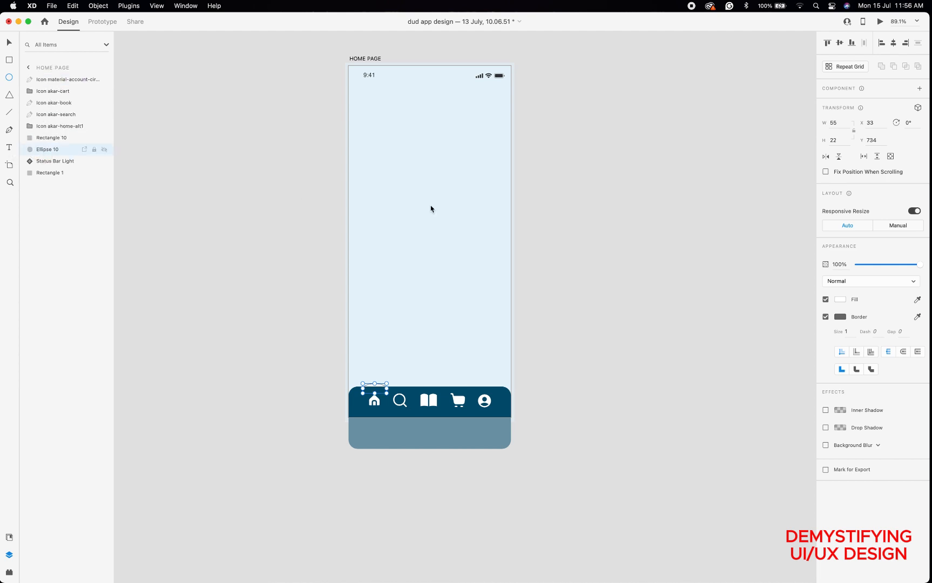
# Fill the ellipse with the bar's dark blue, #095272, sampled from the bar.
pyautogui.click(839, 301)
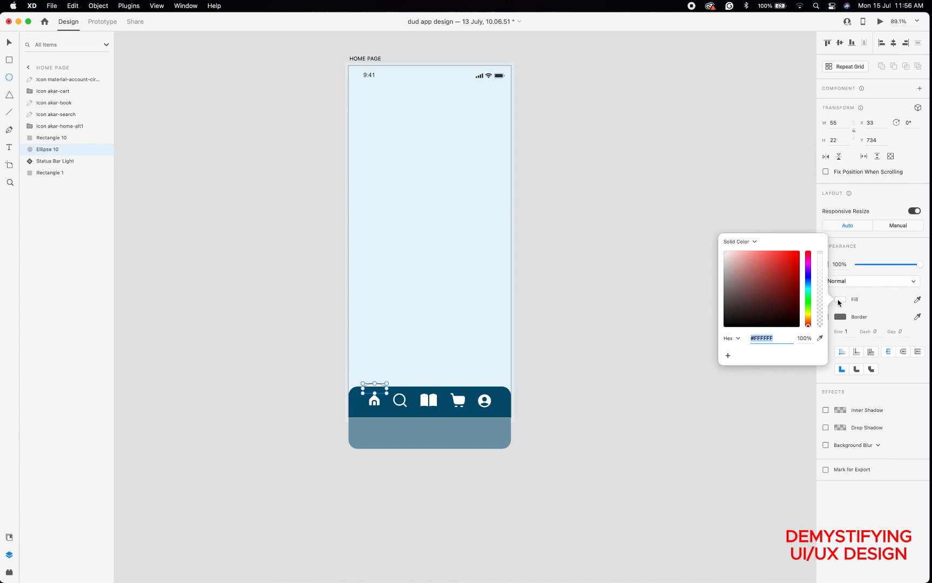
pyautogui.click(821, 339)
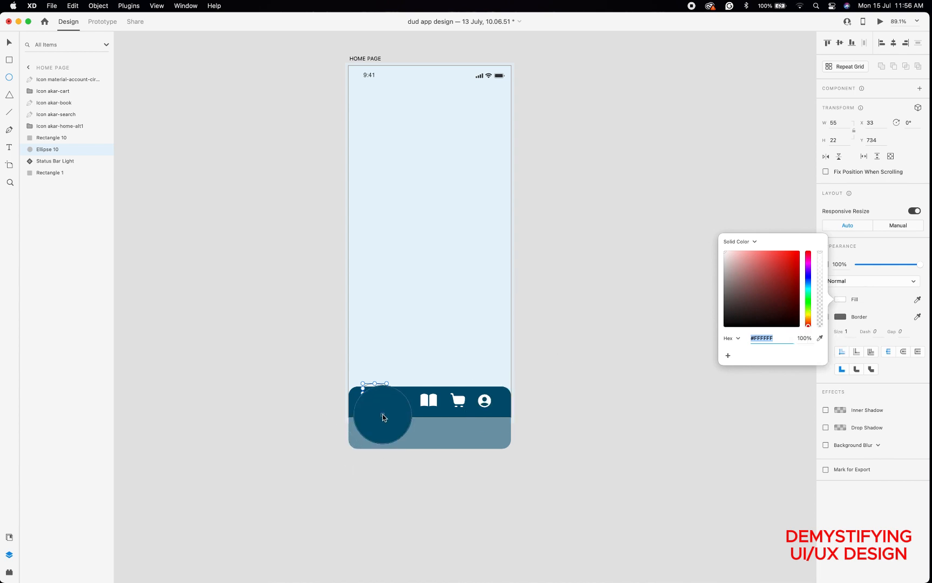
pyautogui.click(383, 414)
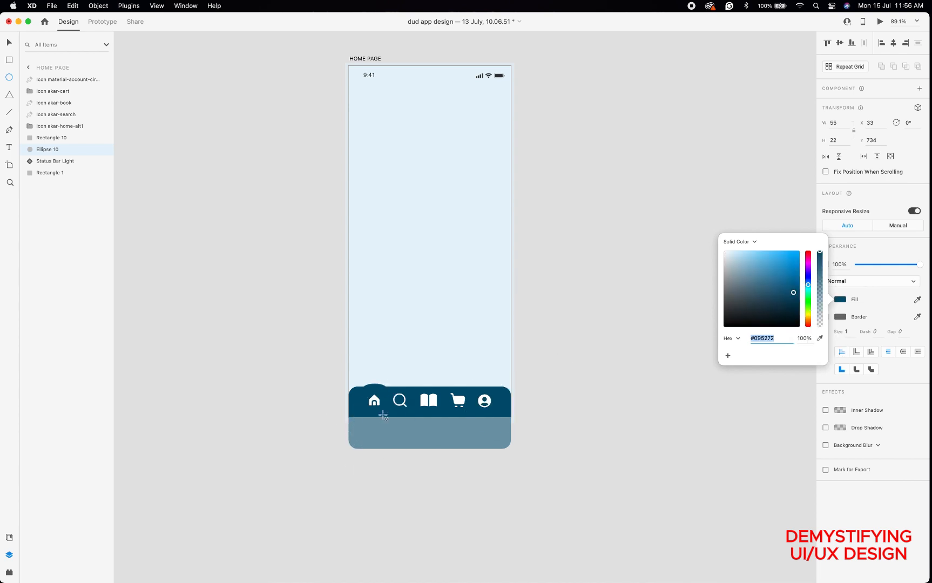
# Remove the border from the dark blue ellipse above the home icon.
pyautogui.click(875, 302)
pyautogui.click(824, 317)
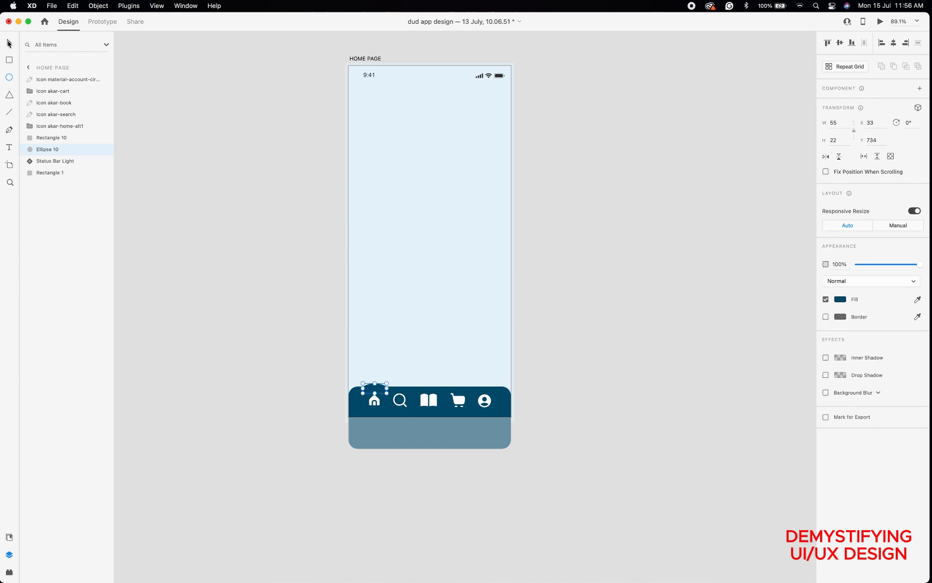
pyautogui.click(240, 295)
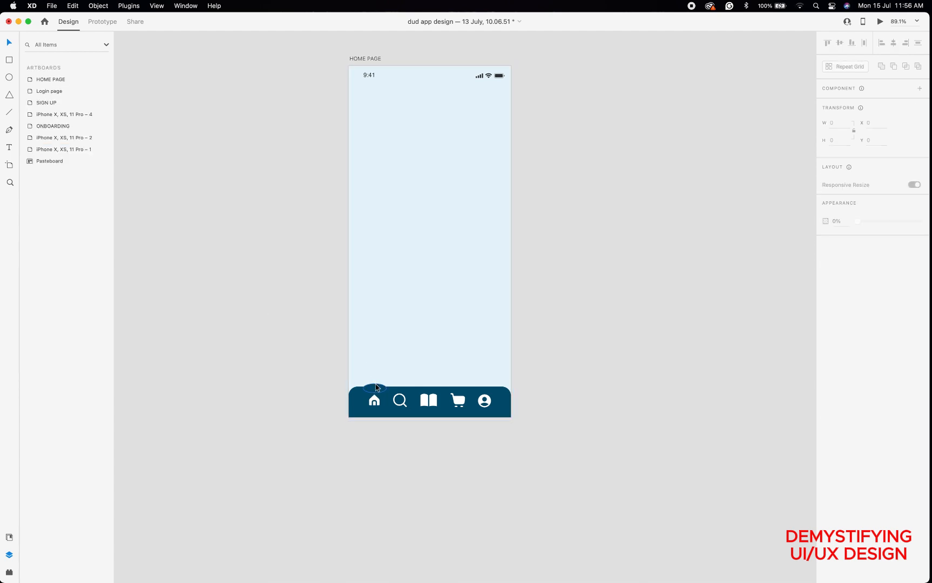
pyautogui.moveTo(376, 388)
pyautogui.mouseDown()
pyautogui.moveTo(390, 386)
pyautogui.moveTo(376, 387)
pyautogui.mouseUp()
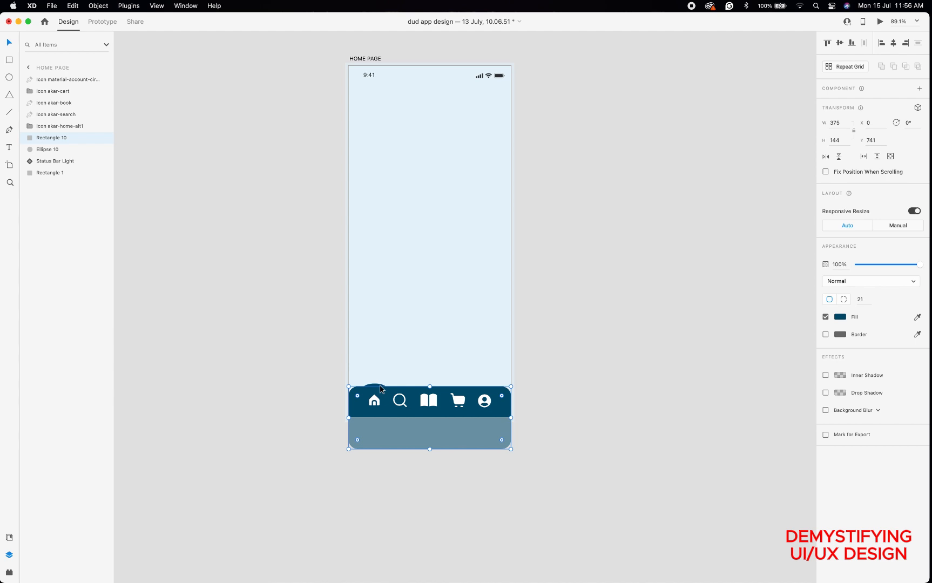
pyautogui.click(380, 388)
pyautogui.doubleClick(376, 384)
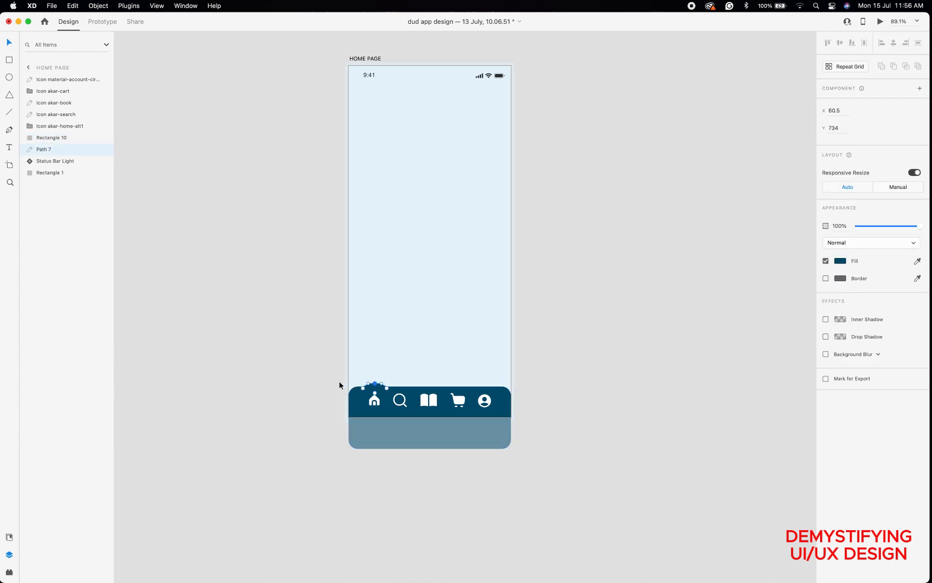
pyautogui.press('super+z')
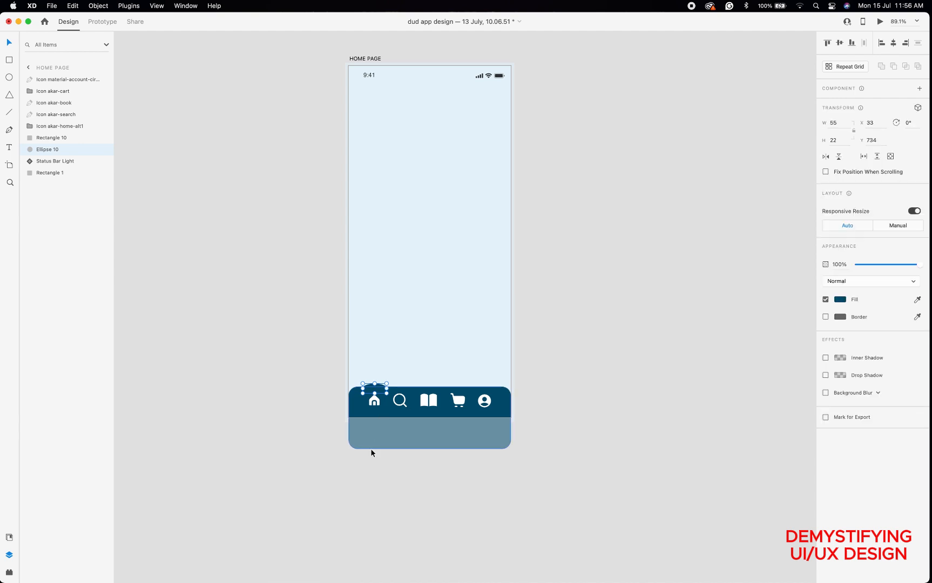
pyautogui.doubleClick(376, 386)
pyautogui.press('Escape')
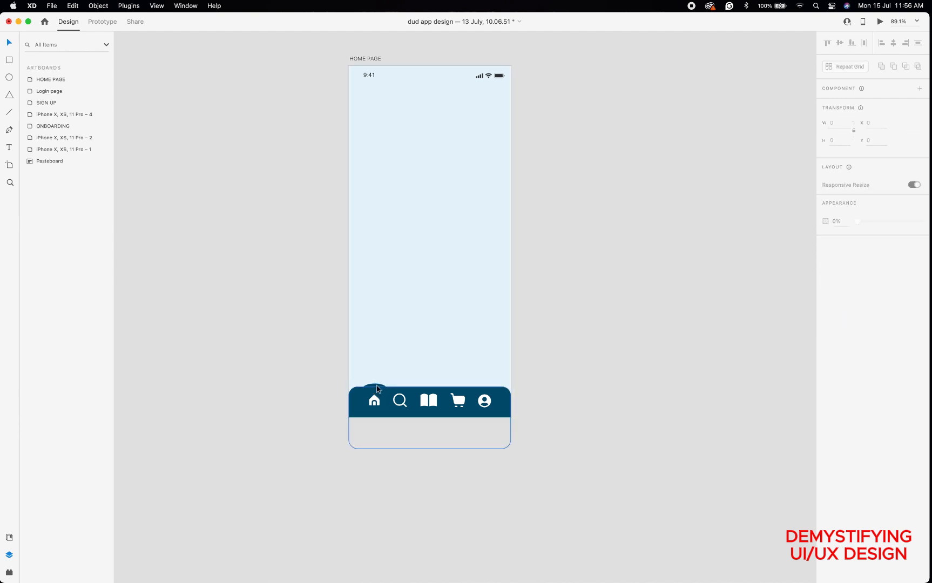
pyautogui.click(377, 389)
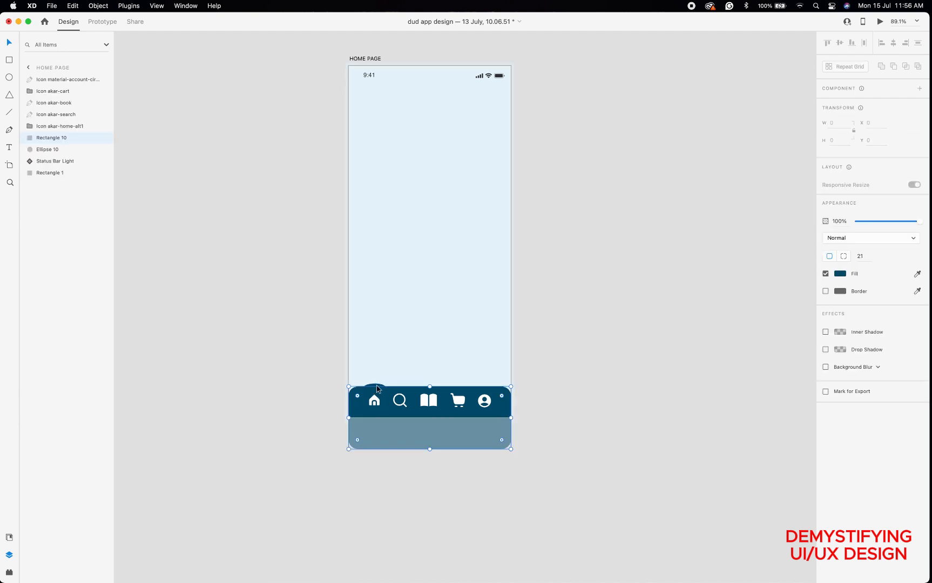
pyautogui.click(334, 368)
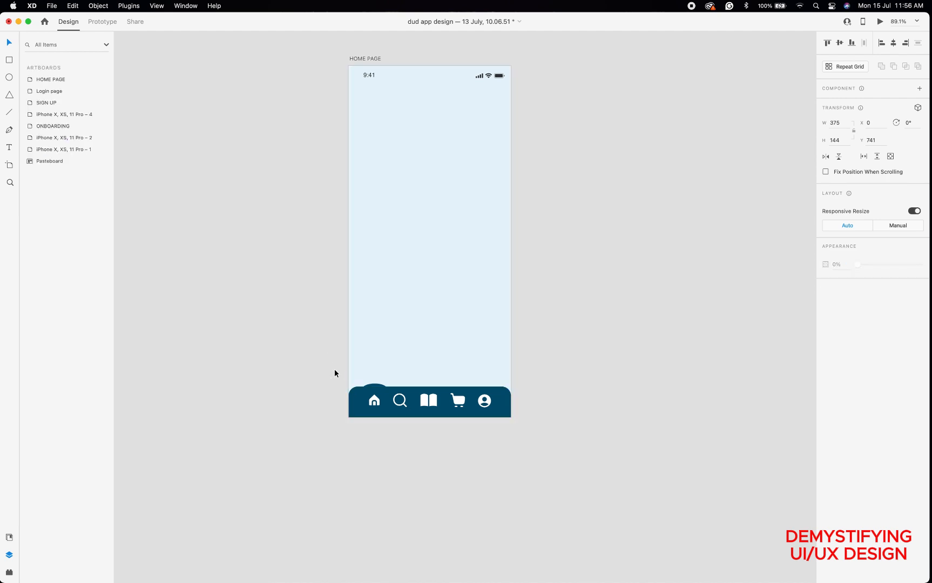
pyautogui.click(375, 387)
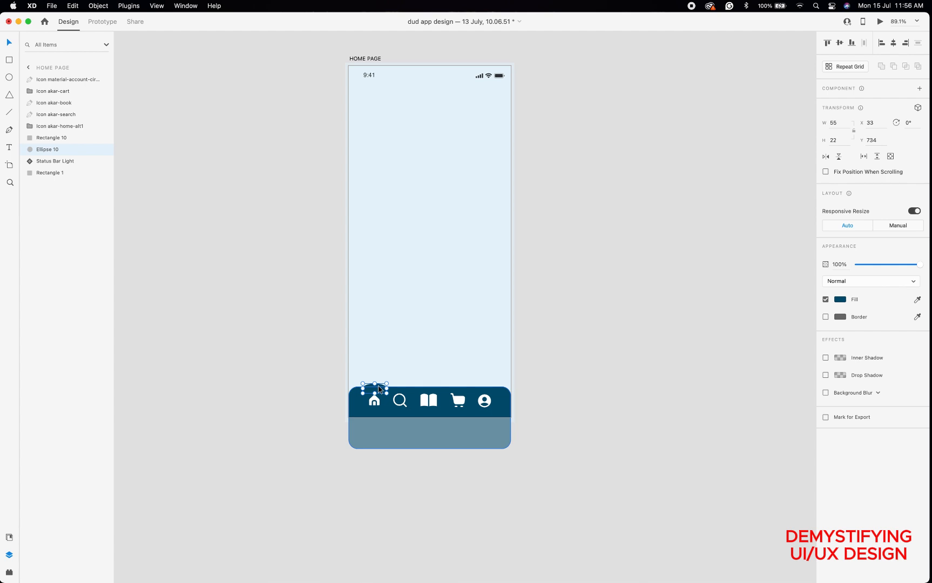
pyautogui.moveTo(379, 389); pyautogui.dragTo(397, 385)
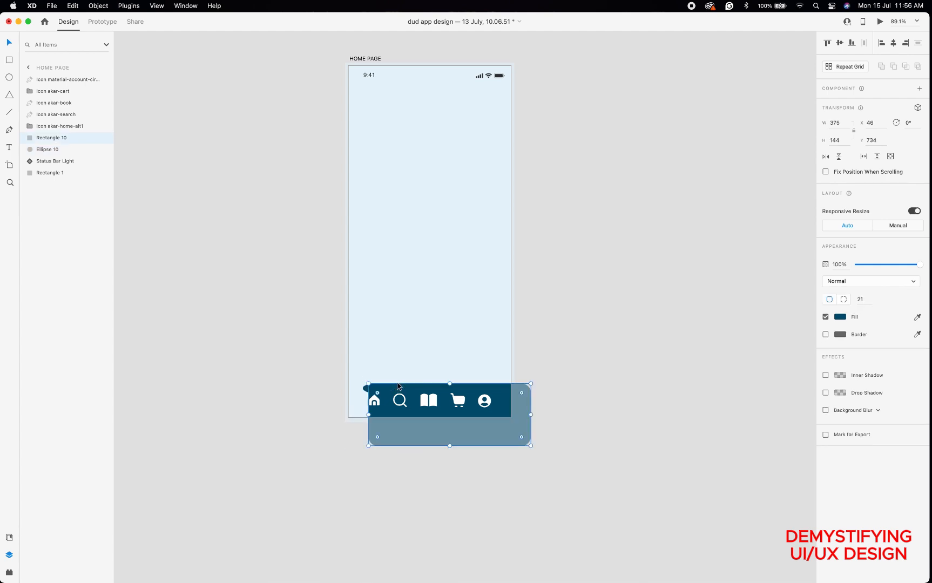
pyautogui.press('super+z')
# Try placing the dark blue ellipse above the book icon in the navigation bar, and undo the placement.
pyautogui.scroll(3, 398, 385)
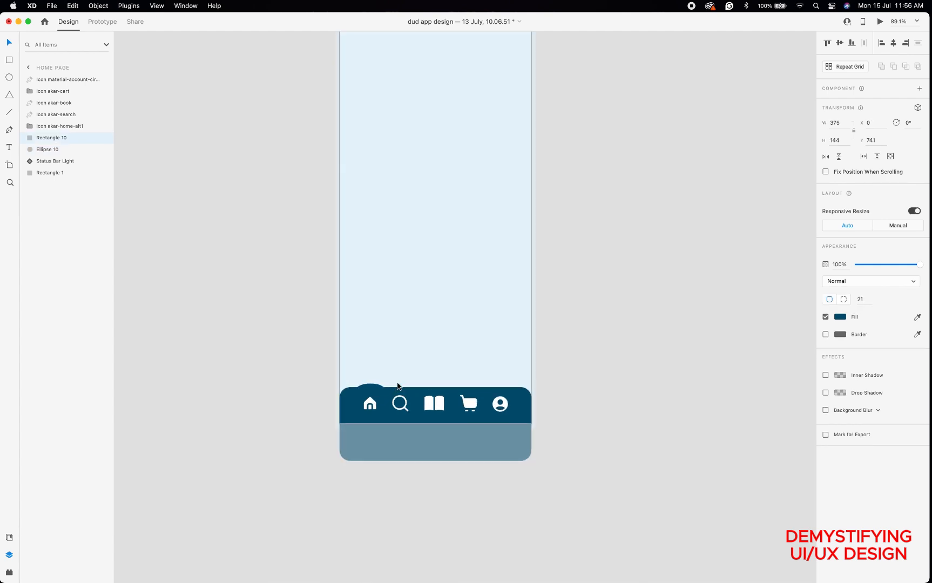
pyautogui.click(366, 388)
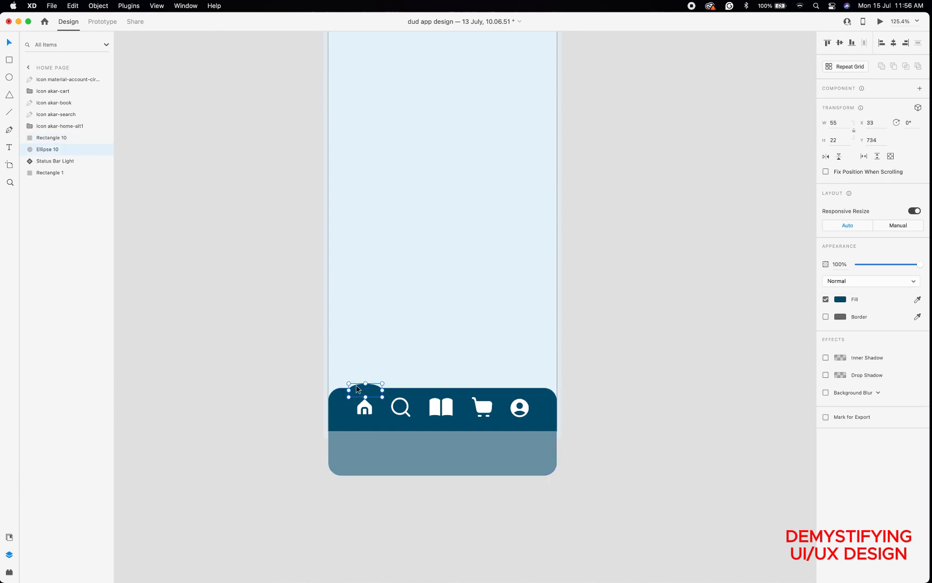
pyautogui.moveTo(356, 389); pyautogui.dragTo(433, 386)
pyautogui.click(627, 312)
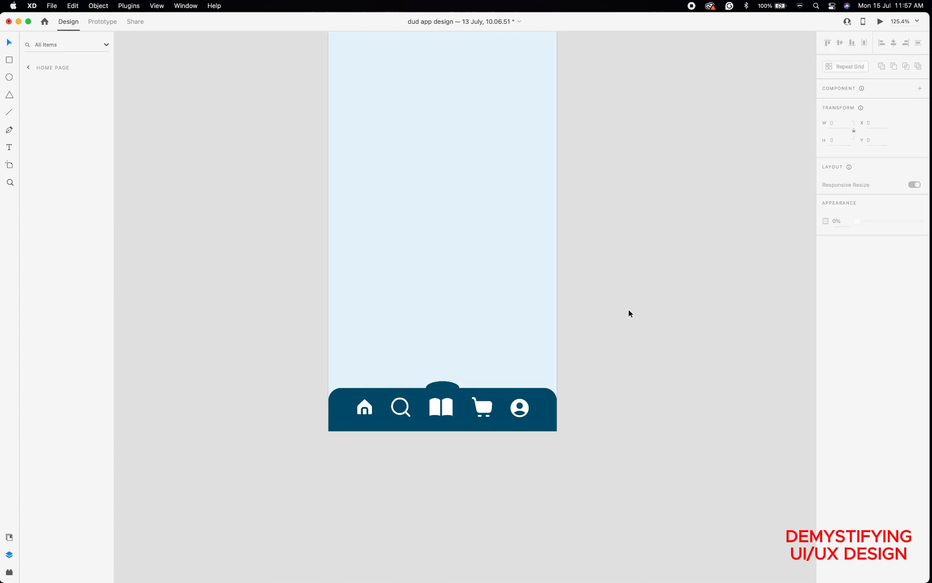
pyautogui.scroll(-5, 628, 312)
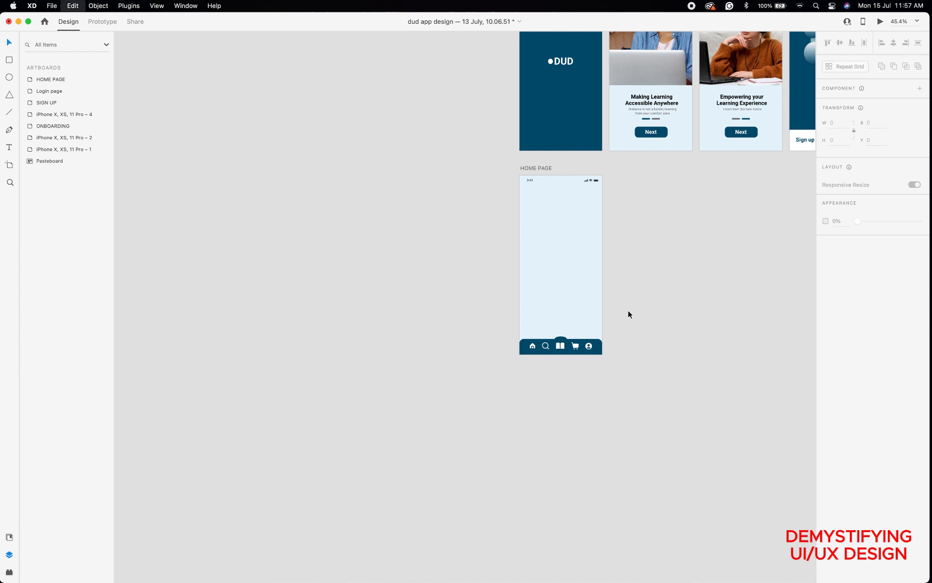
pyautogui.press('super+z')
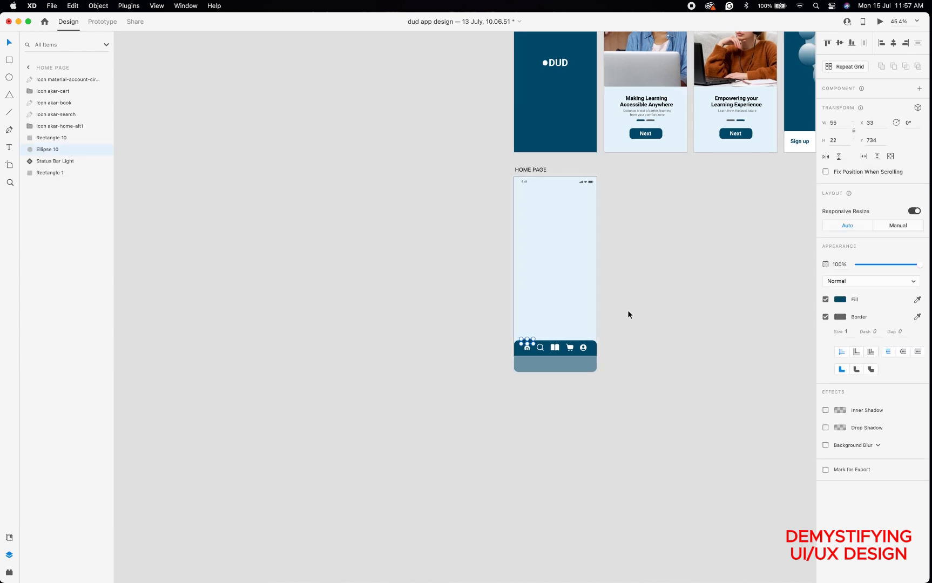
# Look over the HOME PAGE artboard alongside the neighbouring app screens.
pyautogui.click(497, 303)
pyautogui.hscroll(3, 555, 301)
pyautogui.scroll(2, 555, 301)
pyautogui.scroll(-5, 554, 301)
pyautogui.hscroll(5, 554, 301)
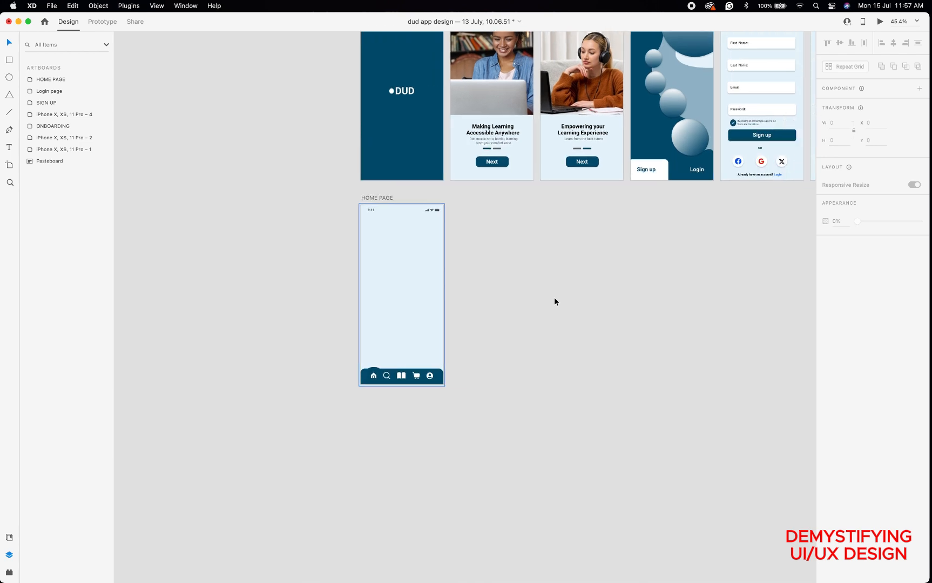
pyautogui.scroll(5, 554, 301)
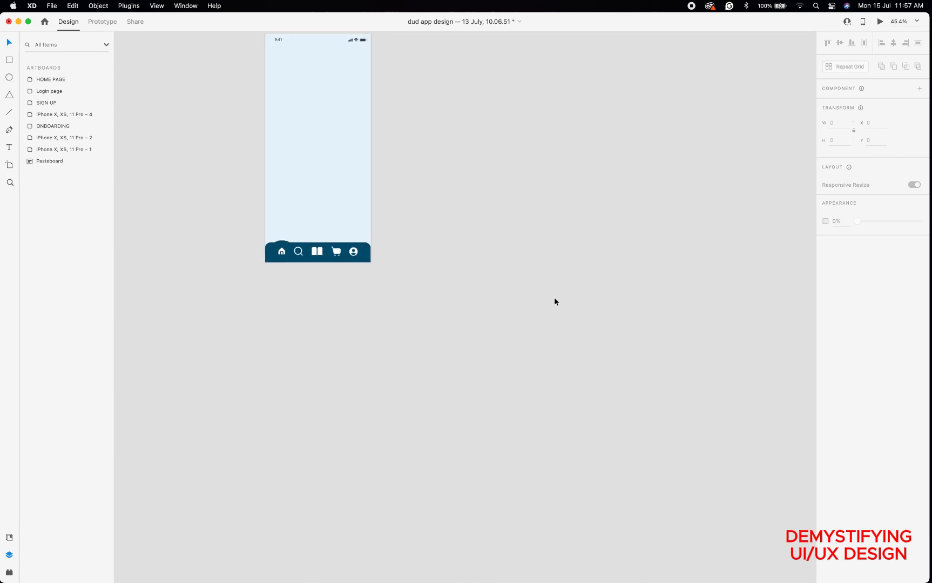
pyautogui.hscroll(-3, 398, 206)
pyautogui.scroll(2, 398, 206)
pyautogui.scroll(3, 392, 207)
pyautogui.hscroll(-2, 393, 207)
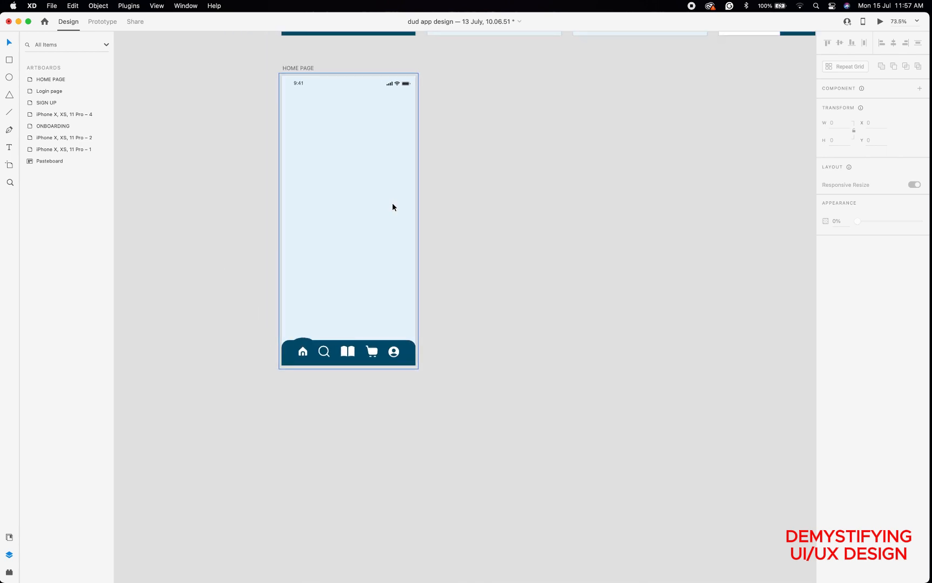
pyautogui.scroll(-2, 448, 206)
pyautogui.hscroll(1, 449, 206)
pyautogui.scroll(-1, 448, 207)
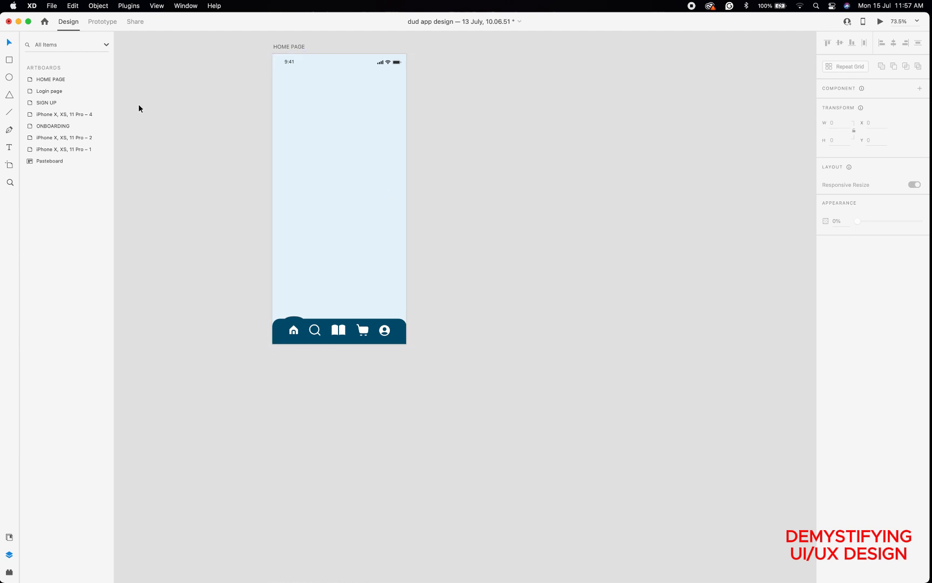
# Draw a 375 × 247 header rectangle at X 0, Y -9 across the top of HOME PAGE and round its corners to 23.
pyautogui.click(12, 62)
pyautogui.moveTo(272, 51)
pyautogui.mouseDown()
pyautogui.moveTo(312, 98)
pyautogui.moveTo(364, 109)
pyautogui.moveTo(407, 139)
pyautogui.mouseUp()
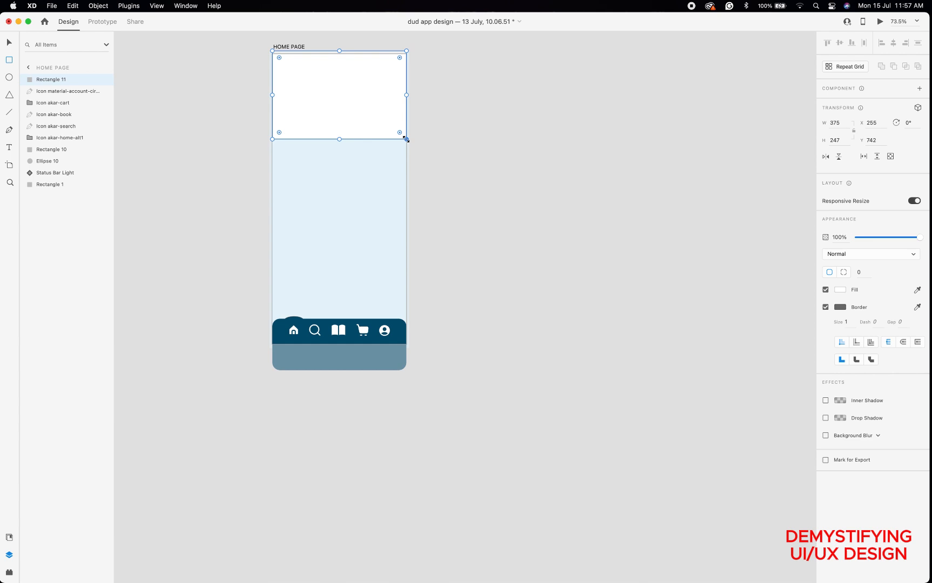
pyautogui.click(280, 133)
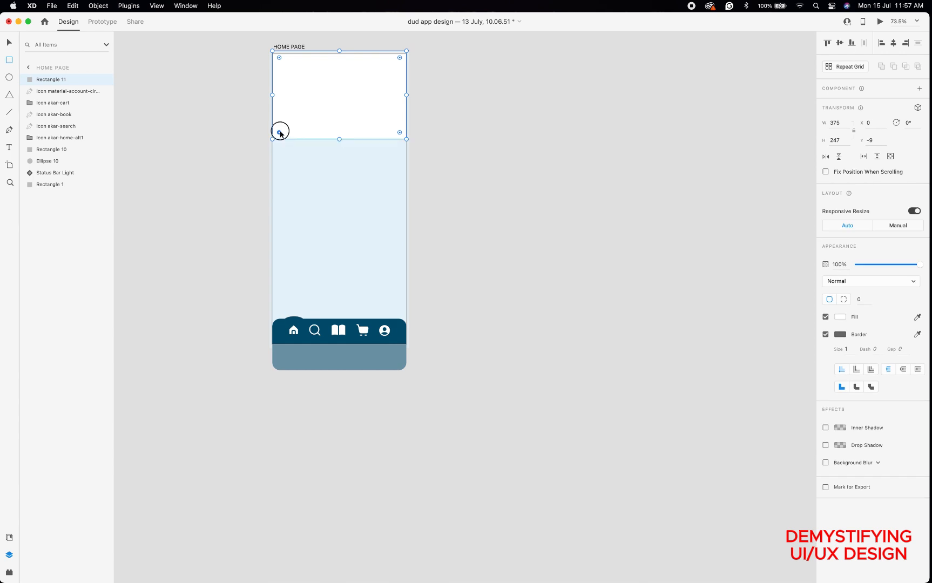
pyautogui.moveTo(280, 133); pyautogui.dragTo(281, 133)
# Fill the header rectangle with the document color #095272 and remove its border.
pyautogui.click(8, 538)
pyautogui.click(33, 144)
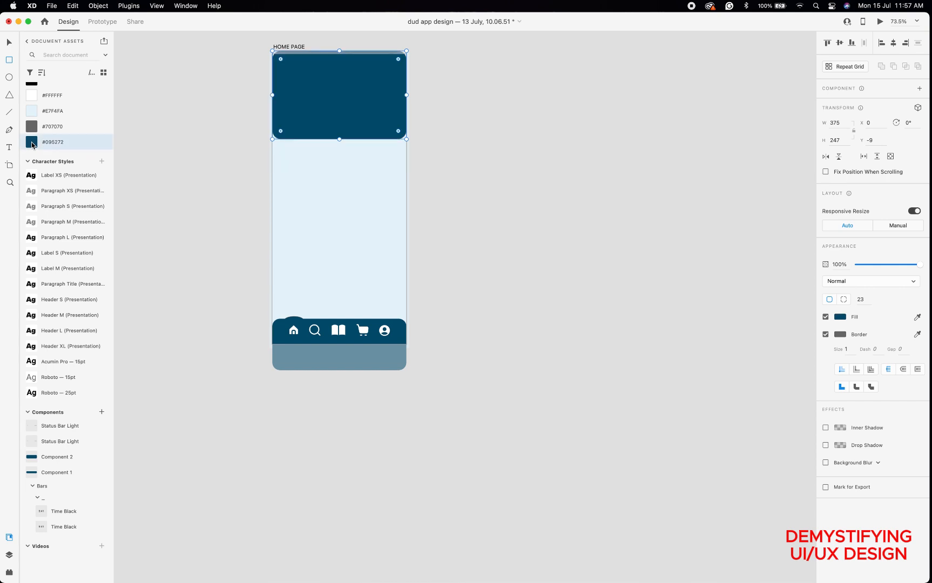
pyautogui.click(824, 334)
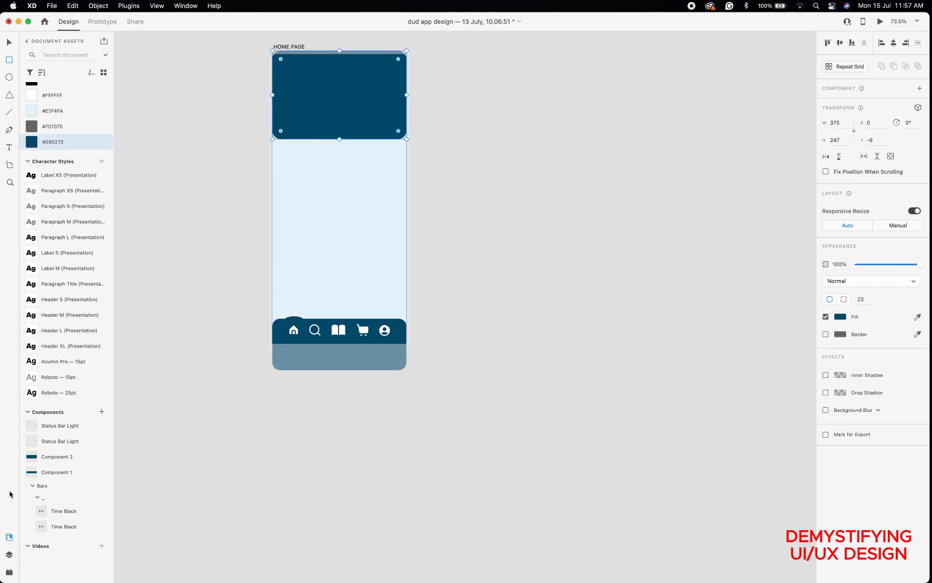
# Reorder the header rectangle's layer to sit directly below Status Bar Light.
pyautogui.click(9, 556)
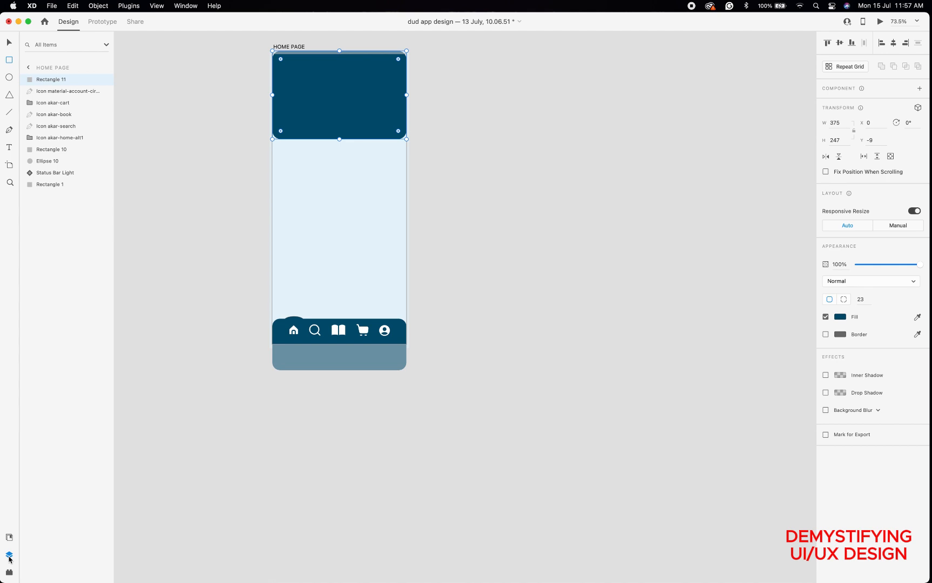
pyautogui.moveTo(46, 82); pyautogui.dragTo(34, 179)
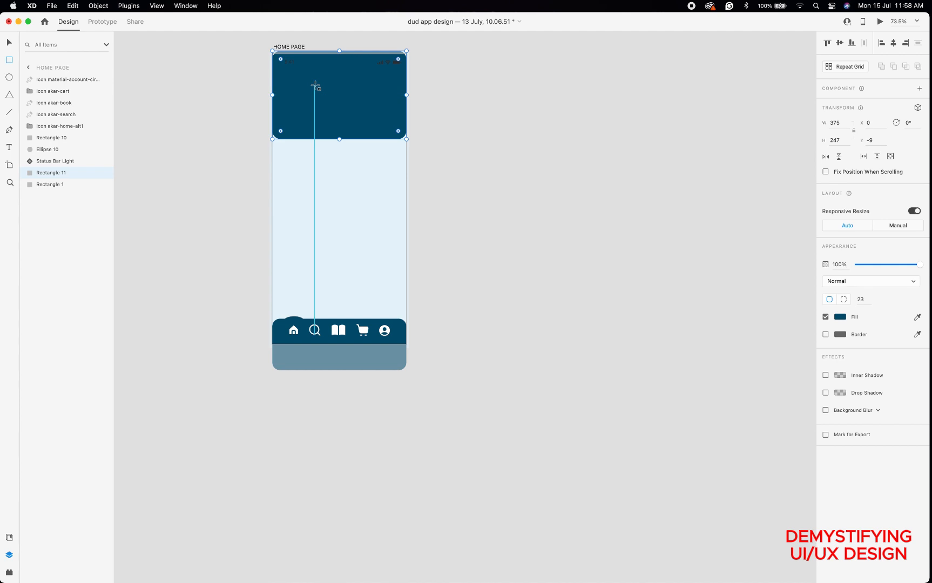
# Set the fill of the time text inside the status bar component to white, #FFFFFF.
pyautogui.scroll(5, 315, 86)
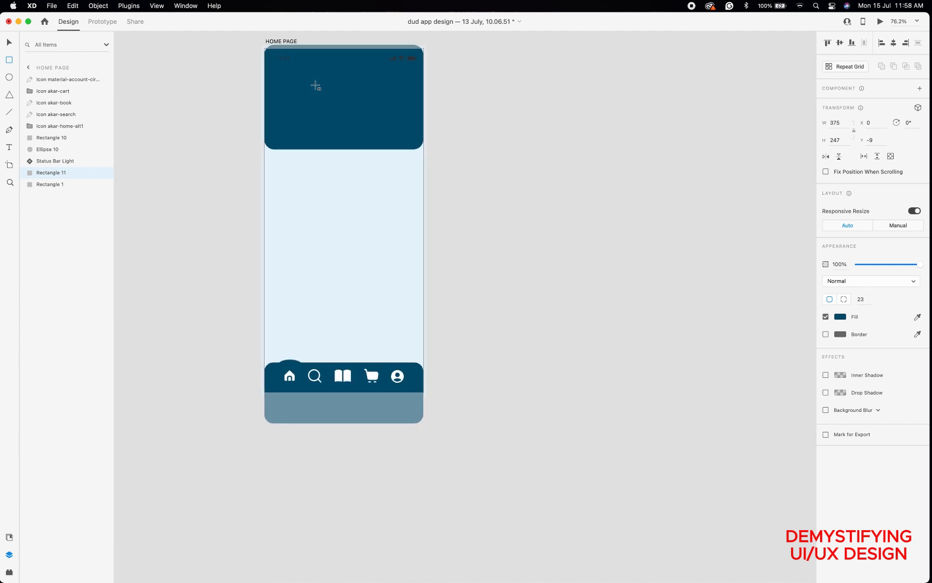
pyautogui.press('v')
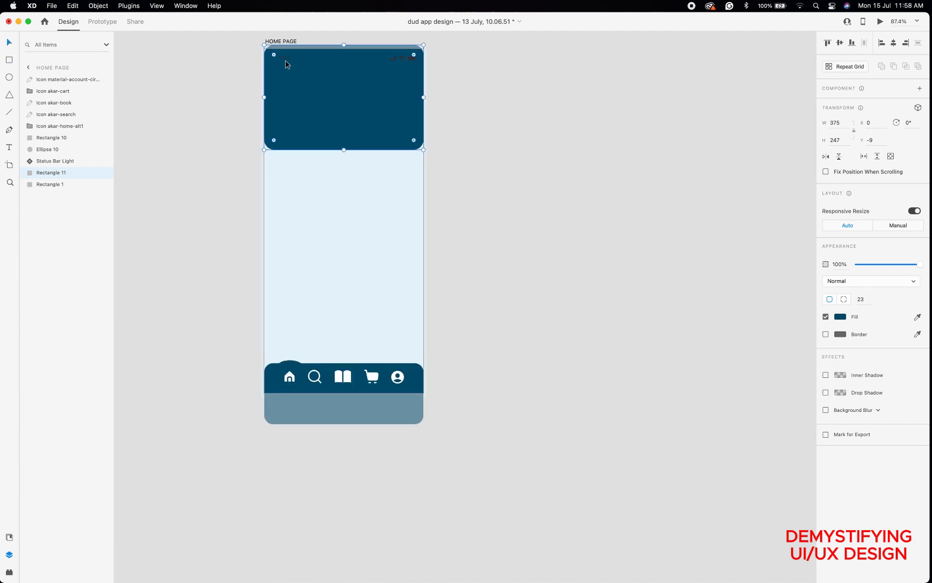
pyautogui.scroll(10, 286, 64)
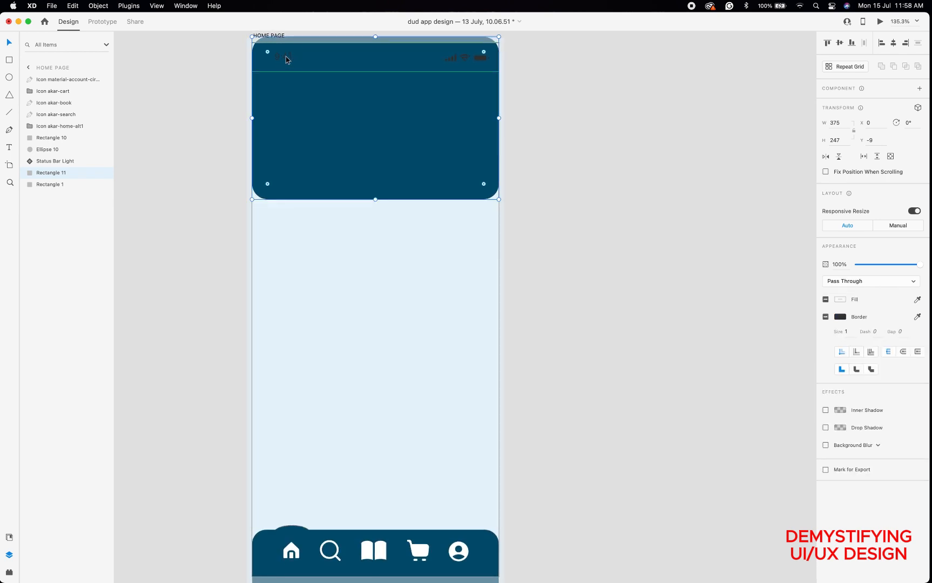
pyautogui.click(286, 56)
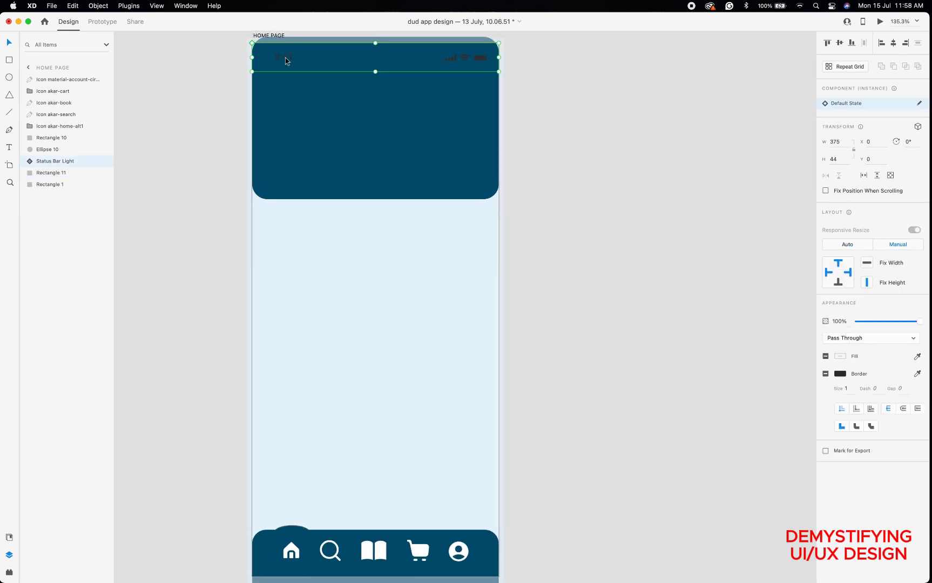
pyautogui.doubleClick(285, 61)
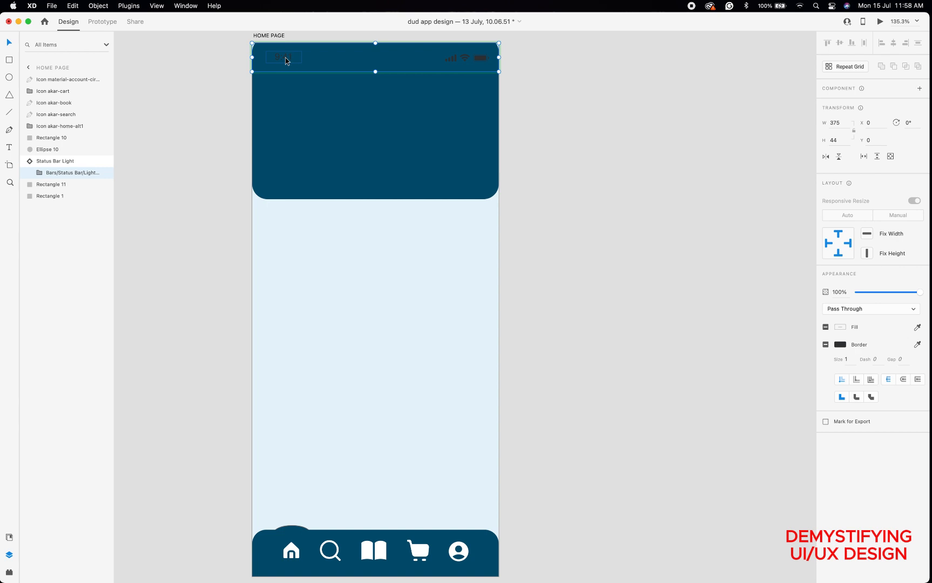
pyautogui.doubleClick(285, 60)
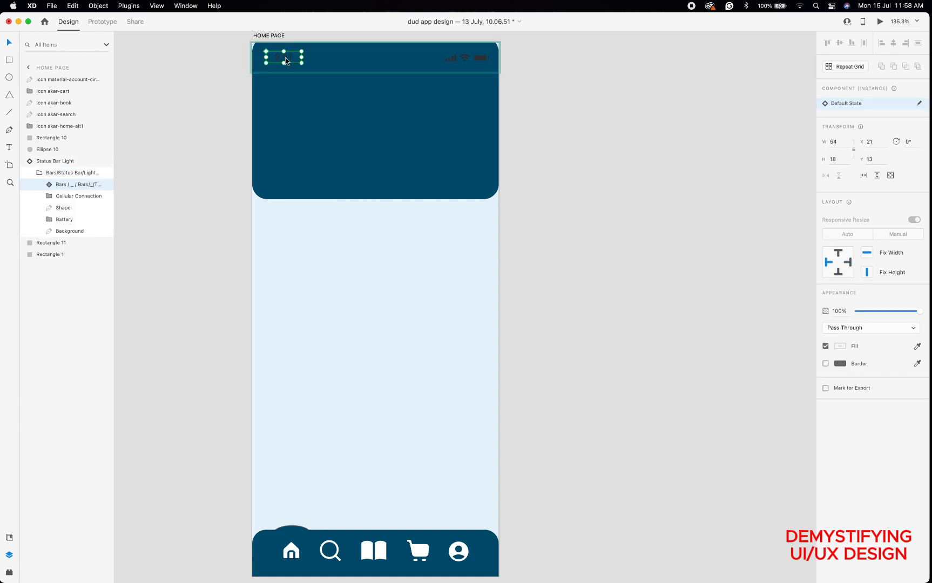
pyautogui.doubleClick(286, 59)
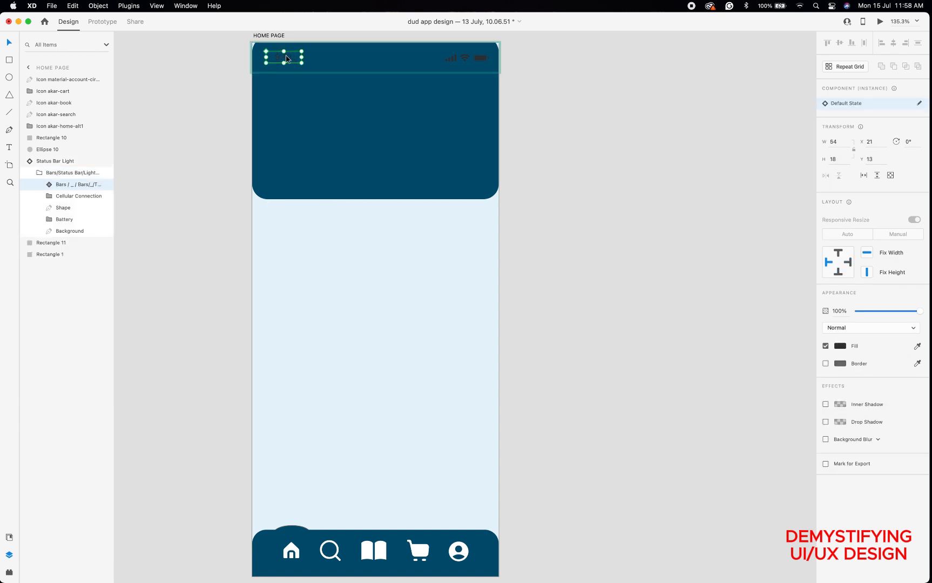
pyautogui.doubleClick(287, 59)
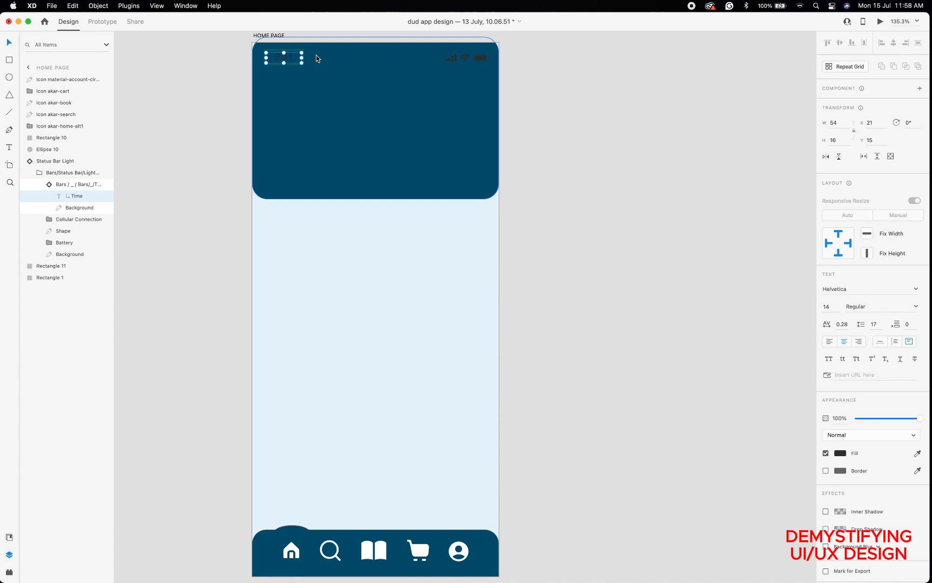
pyautogui.click(840, 453)
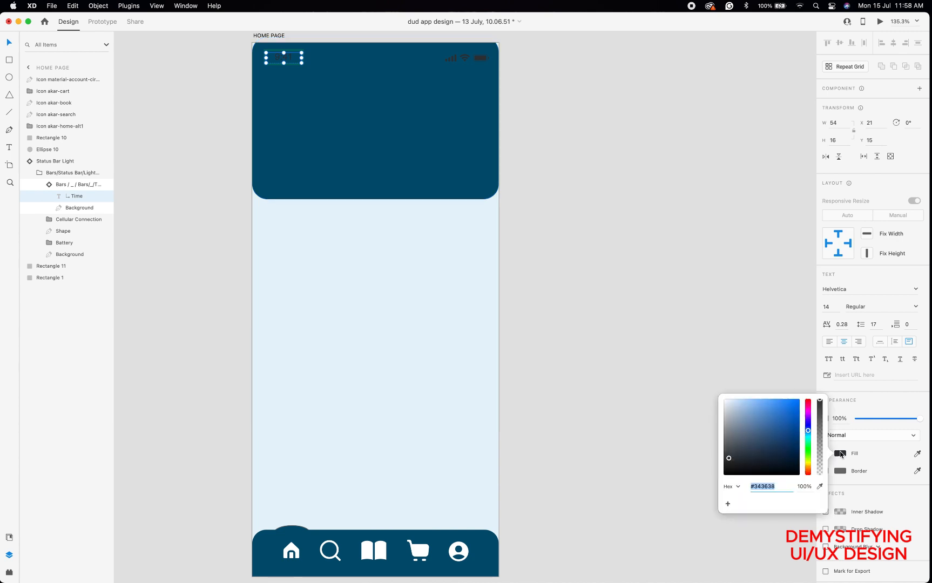
pyautogui.moveTo(732, 407); pyautogui.dragTo(716, 388)
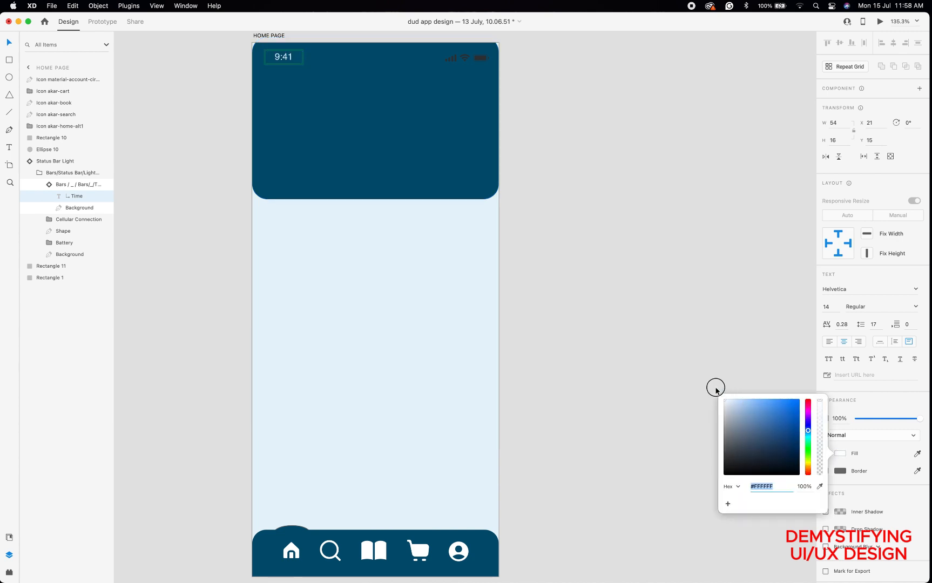
# Set the fill of the status bar's cellular, Wi-Fi and battery icons to white, #FFFFFF.
pyautogui.click(456, 61)
pyautogui.click(455, 59)
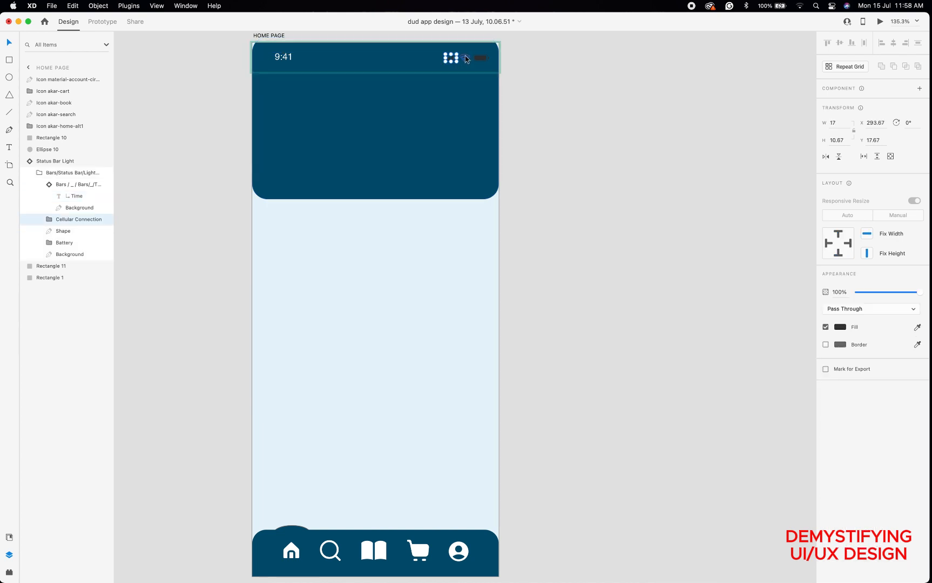
pyautogui.keyDown('shift'); pyautogui.click(465, 59); pyautogui.keyUp('shift')
pyautogui.keyDown('shift'); pyautogui.click(480, 58); pyautogui.keyUp('shift')
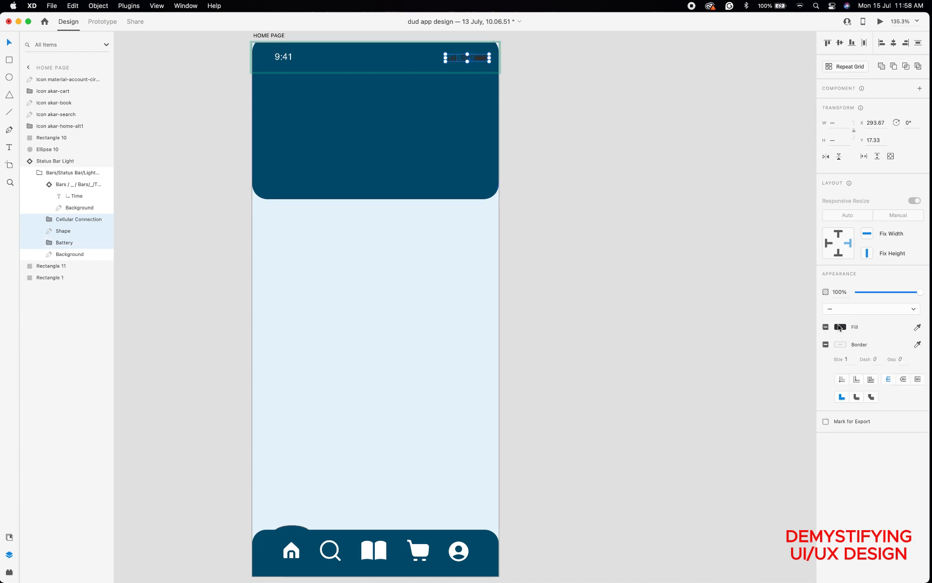
pyautogui.click(839, 327)
pyautogui.click(726, 281)
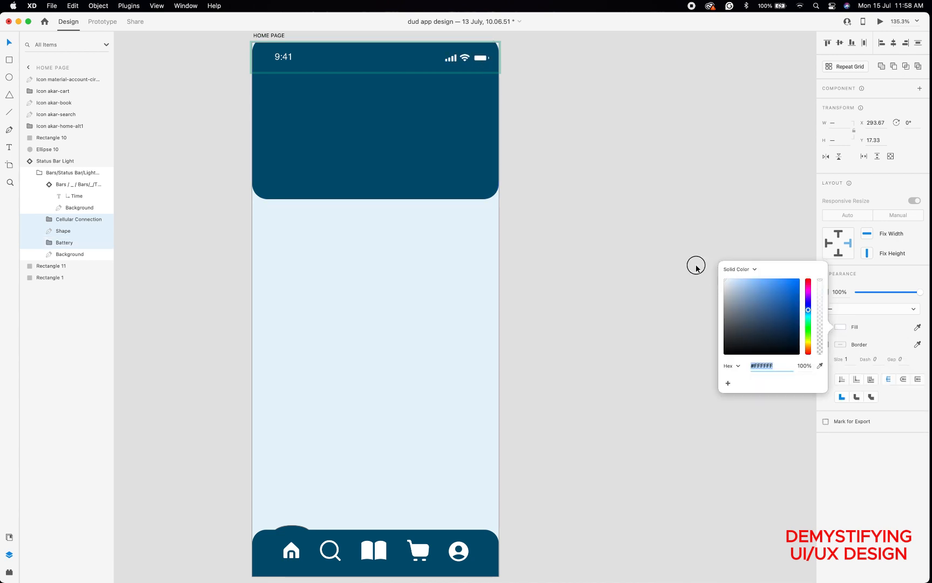
pyautogui.click(557, 131)
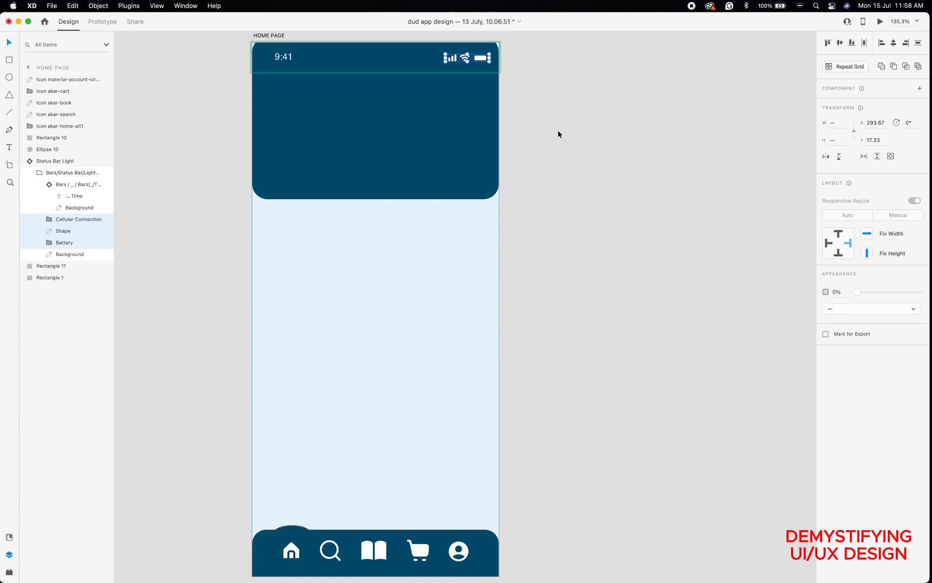
pyautogui.click(540, 130)
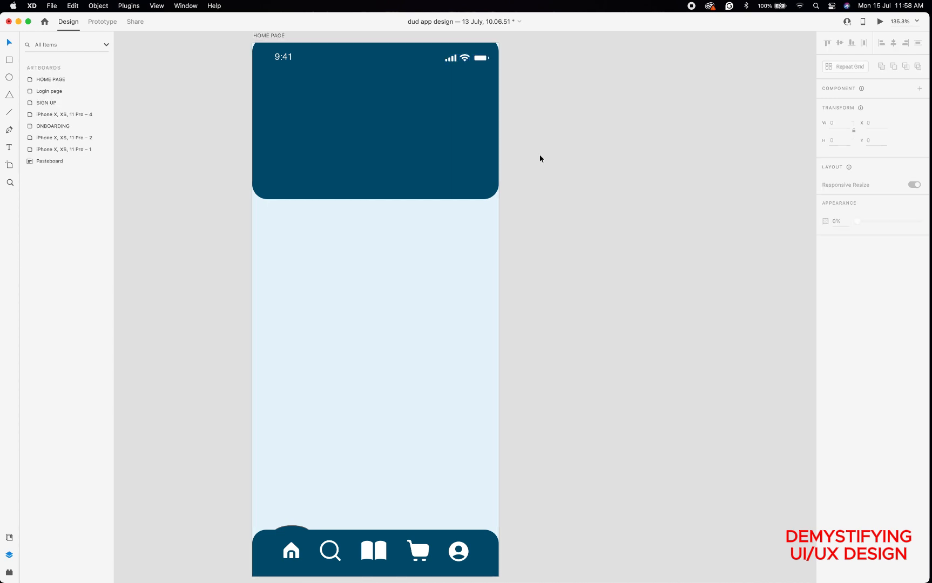
# Draw a circle of about 45 × 46 at X 309, Y 83 in the header and remove its border.
pyautogui.scroll(-3, 540, 156)
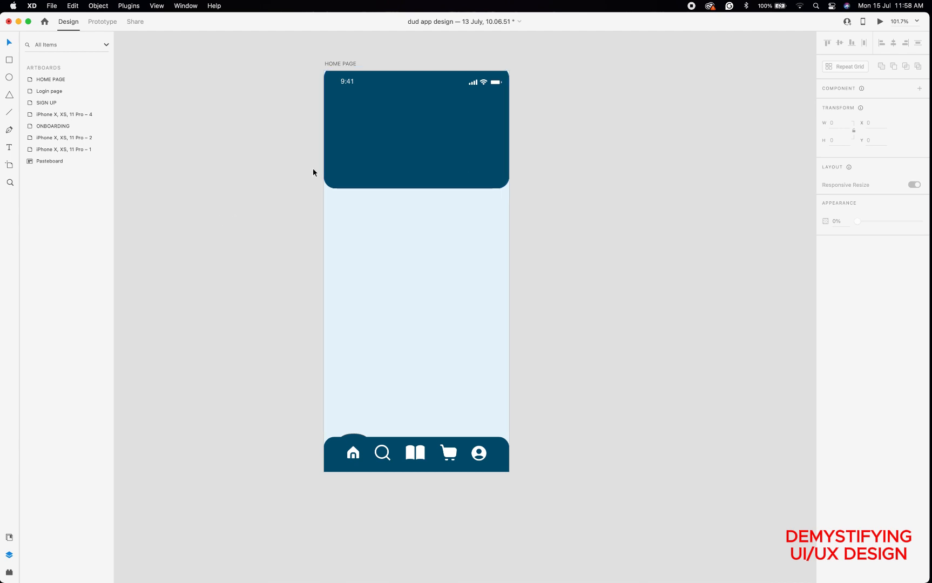
pyautogui.click(9, 79)
pyautogui.moveTo(487, 123); pyautogui.dragTo(498, 135)
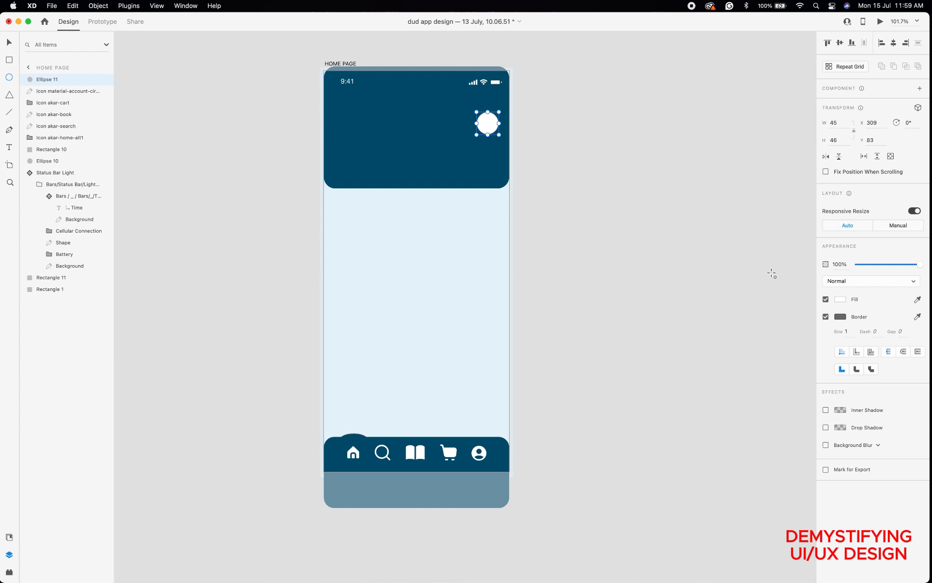
pyautogui.click(825, 318)
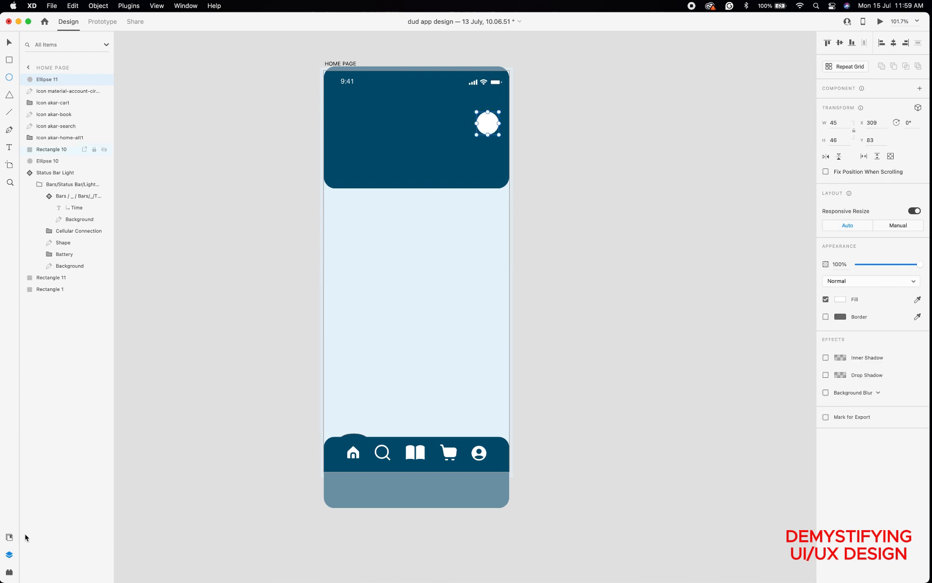
# Open the User Profile plugin with the header circle still selected.
pyautogui.click(9, 572)
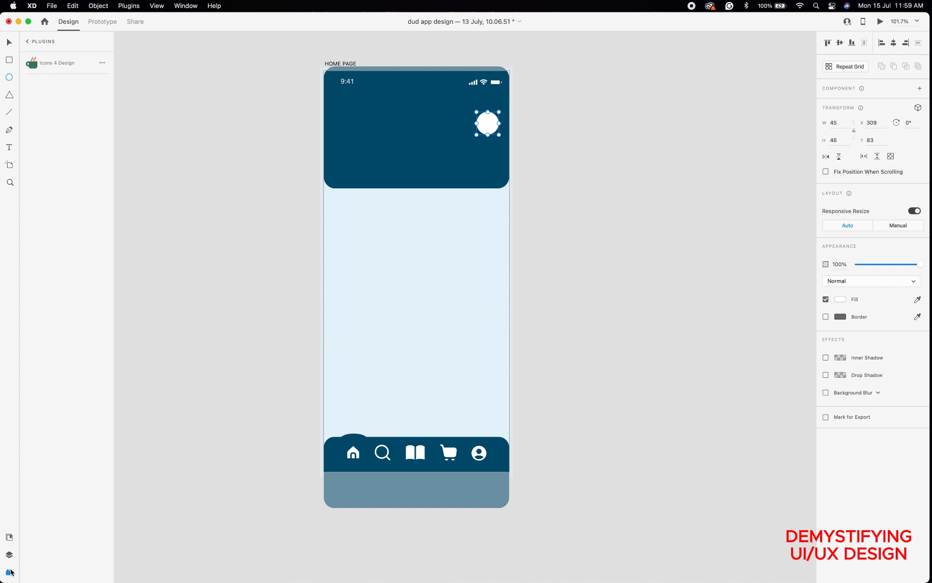
pyautogui.click(27, 42)
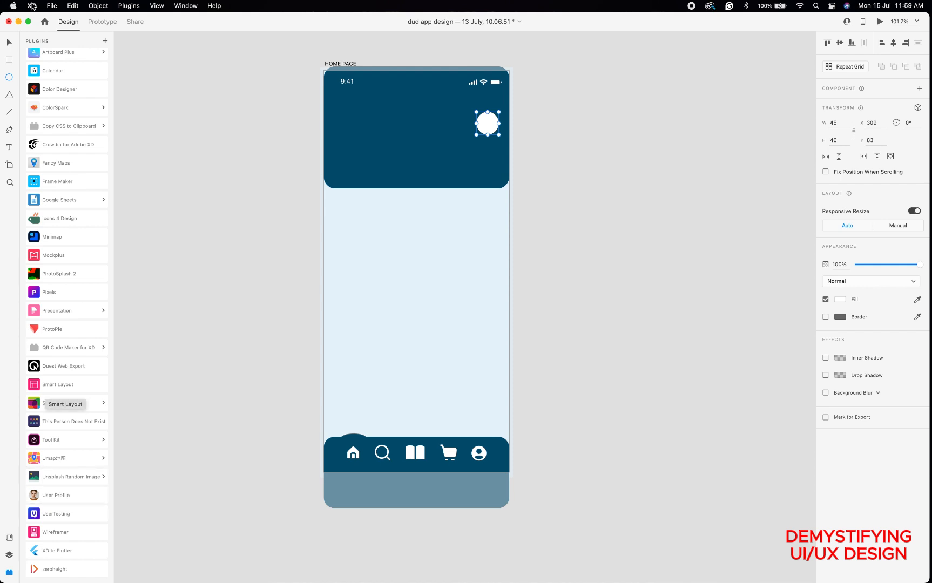
pyautogui.click(128, 6)
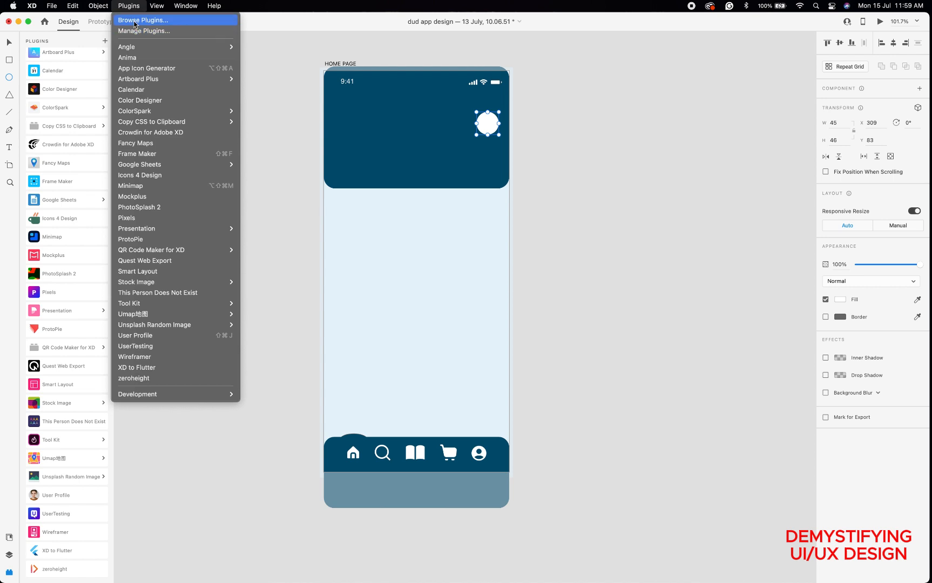
pyautogui.click(175, 471)
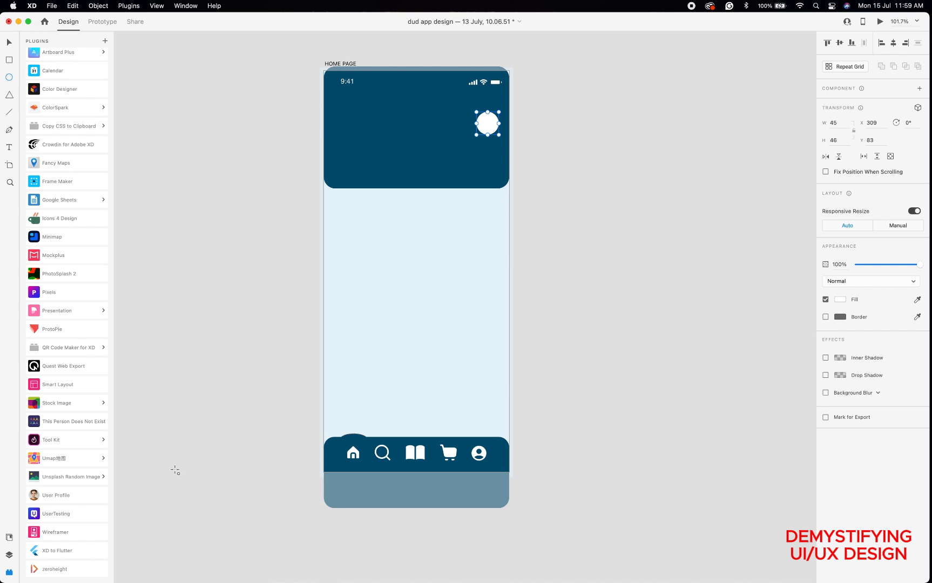
pyautogui.click(47, 496)
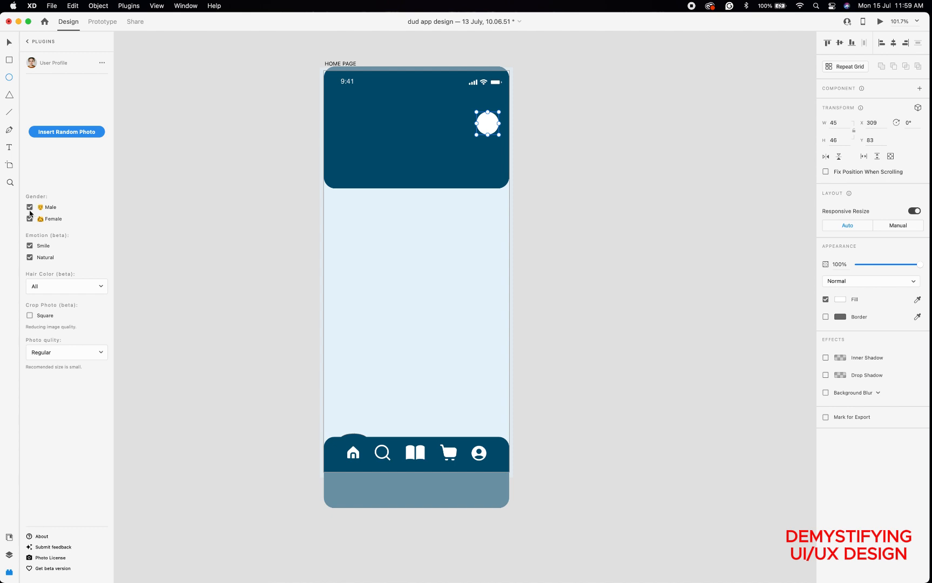
# Limit the plugin's photos to Female and set the photo quality to Original.
pyautogui.click(30, 209)
pyautogui.click(101, 289)
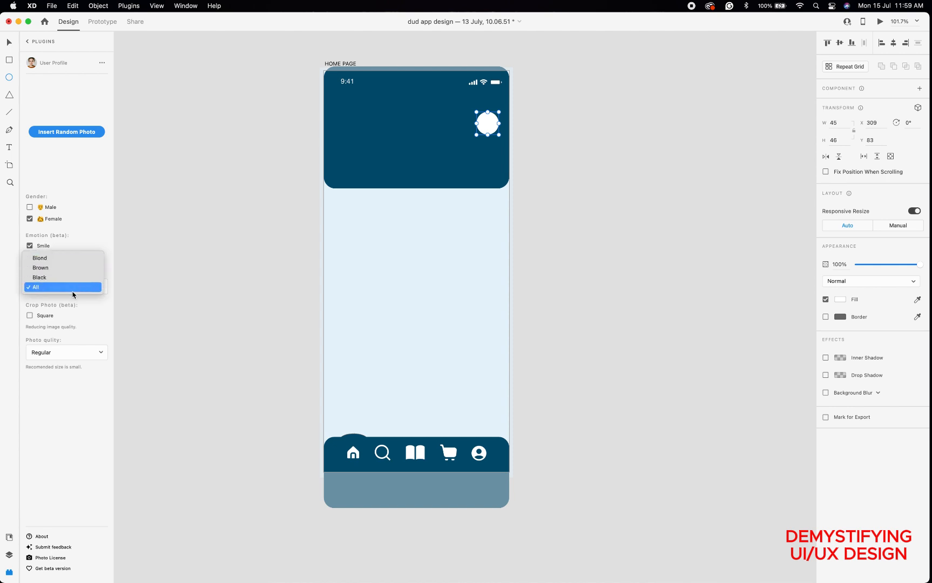
pyautogui.click(74, 294)
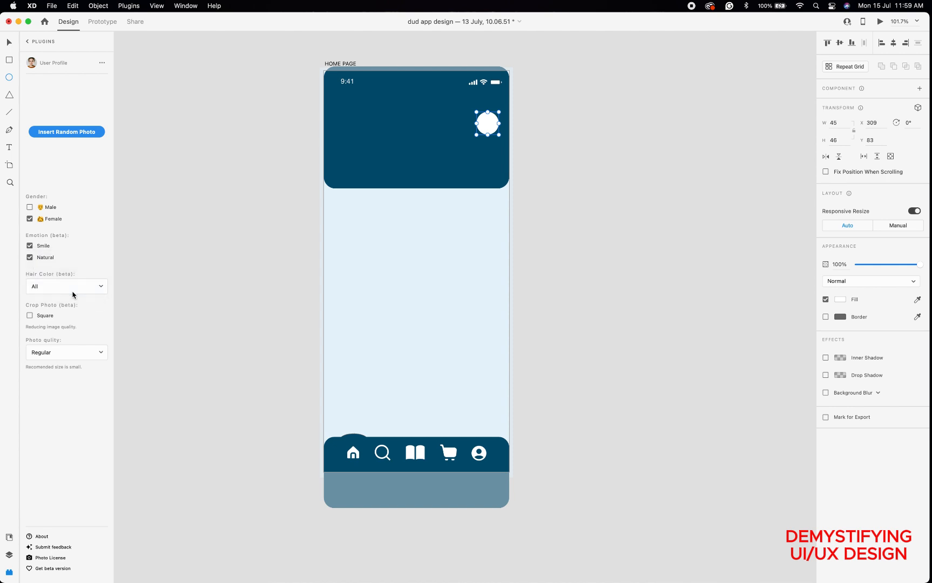
pyautogui.click(101, 353)
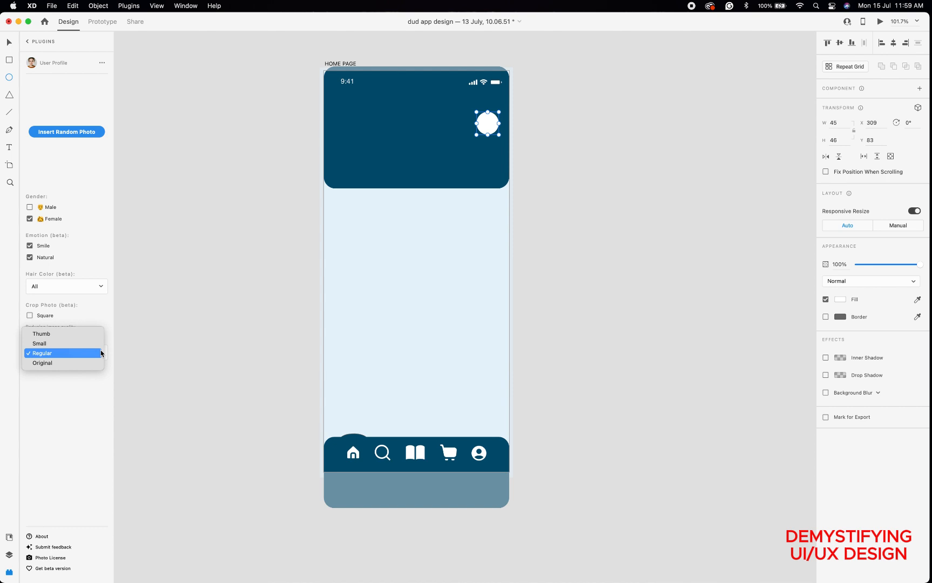
pyautogui.click(50, 363)
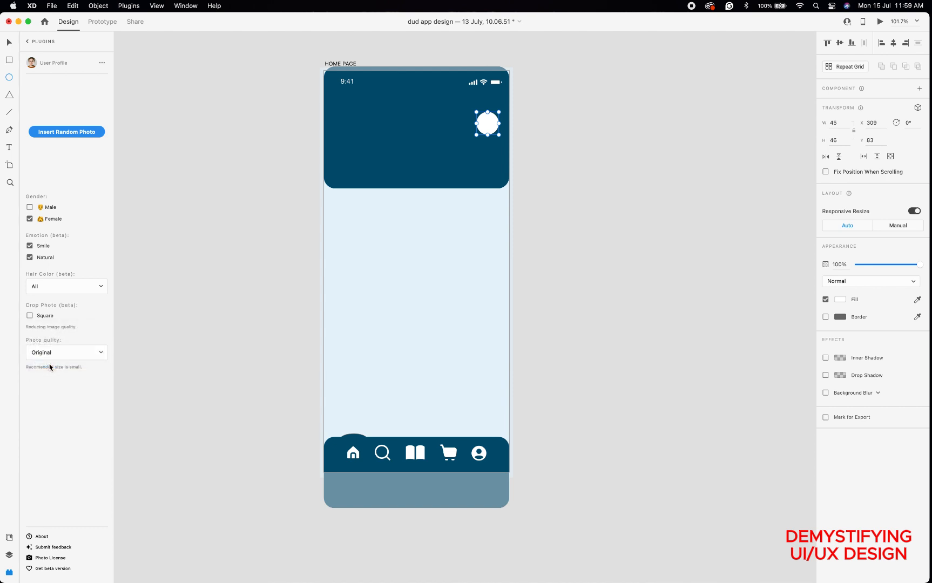
# Fill the header circle with a random profile photo from the plugin and inspect it up close.
pyautogui.press('v')
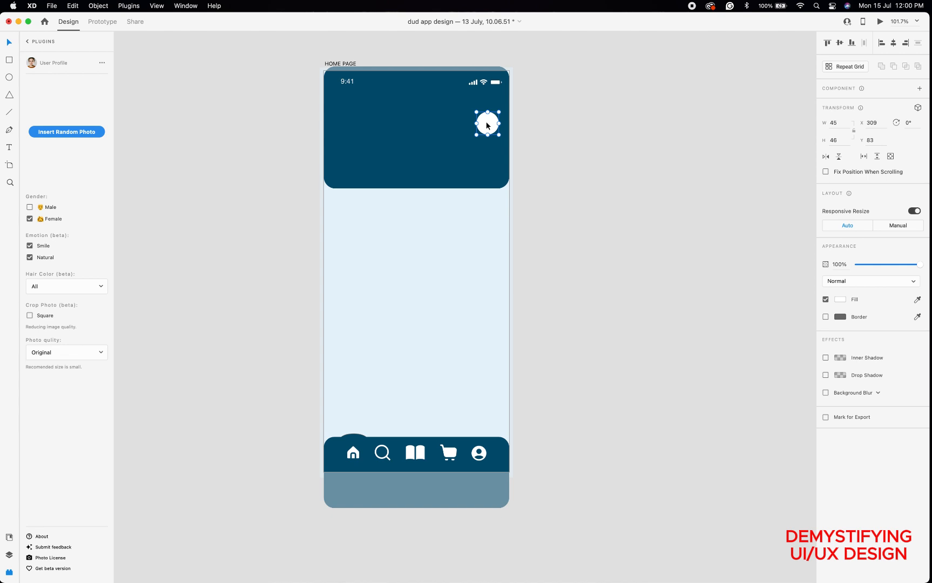
pyautogui.click(60, 132)
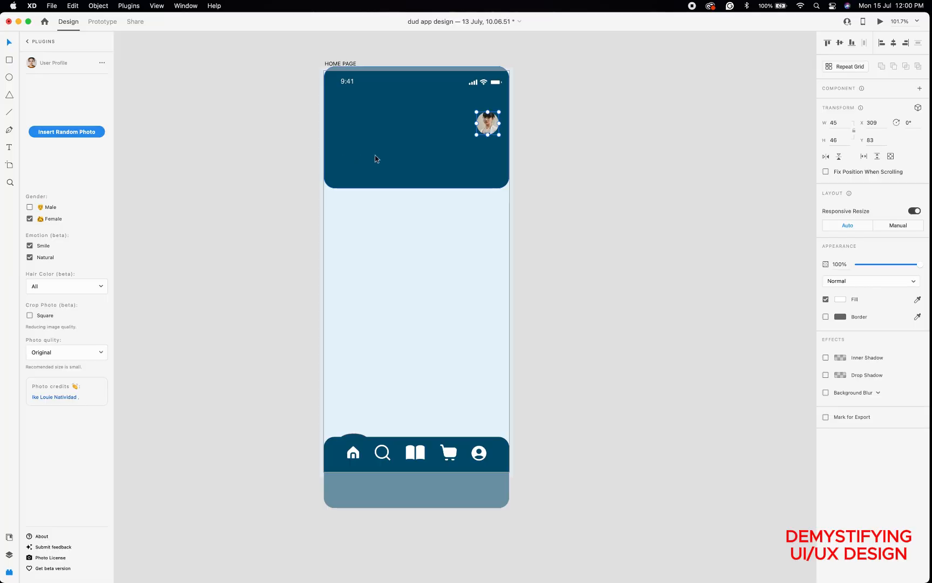
pyautogui.scroll(2, 488, 123)
pyautogui.scroll(10, 488, 123)
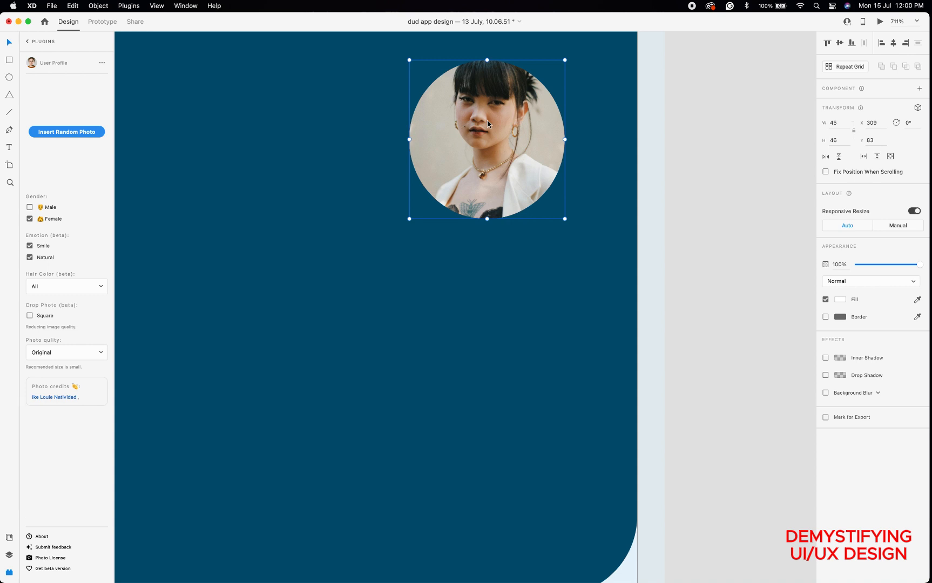
pyautogui.scroll(-10, 487, 124)
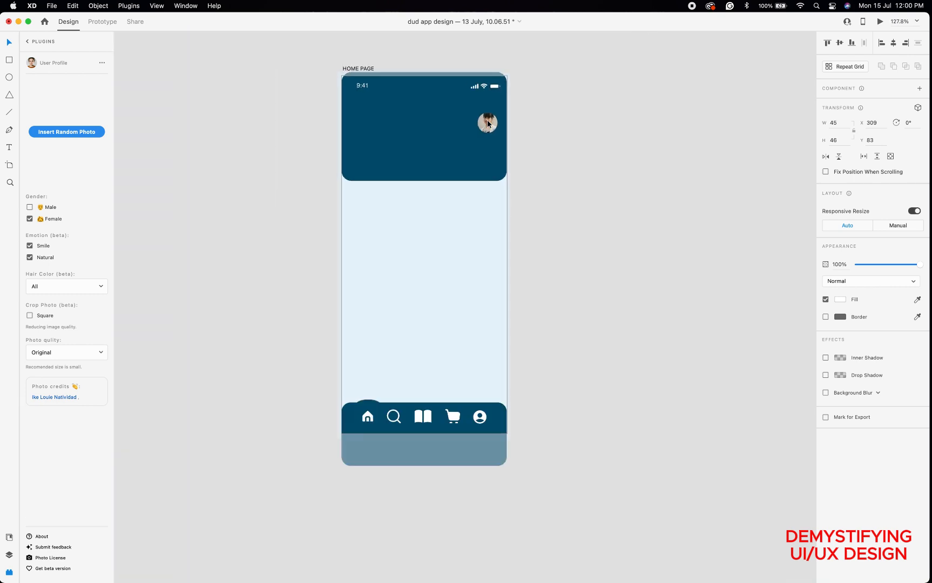
pyautogui.scroll(-3, 487, 123)
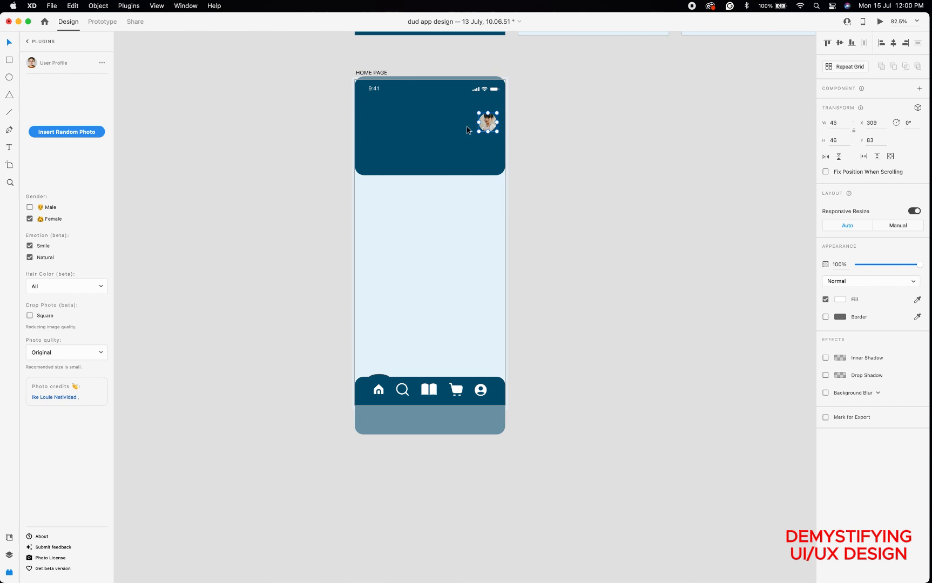
pyautogui.click(254, 161)
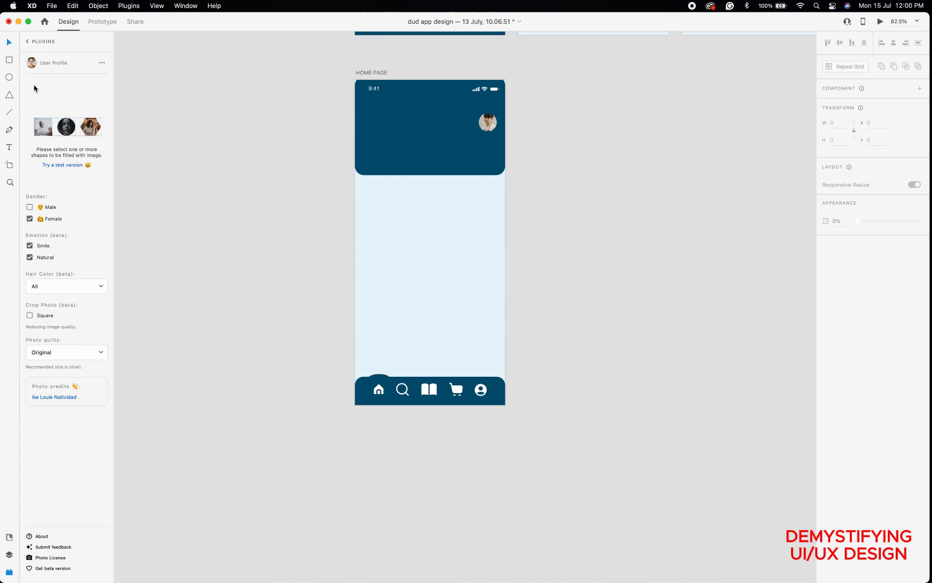
# Search the Icons 4 Design plugin for "bell" and insert the Akar bell icon.
pyautogui.click(29, 43)
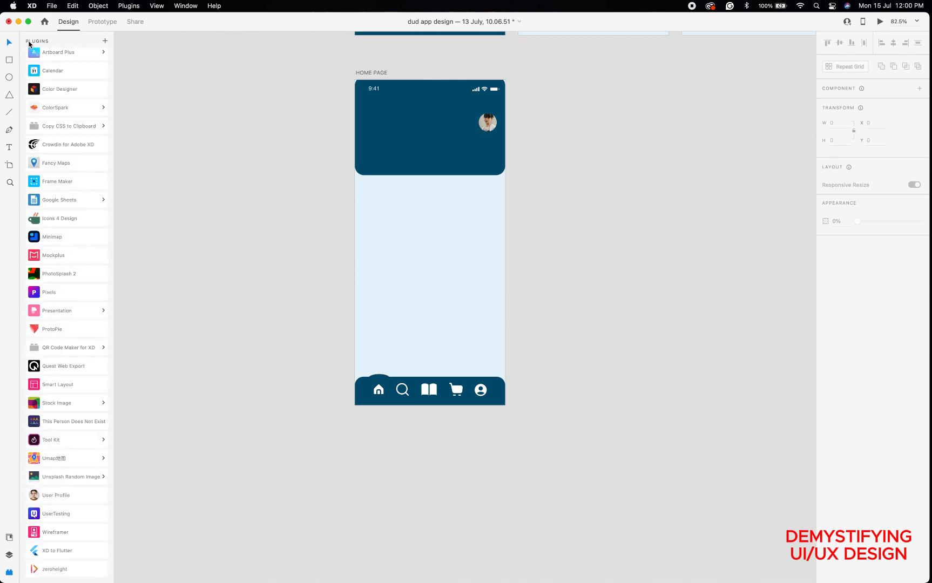
pyautogui.click(54, 224)
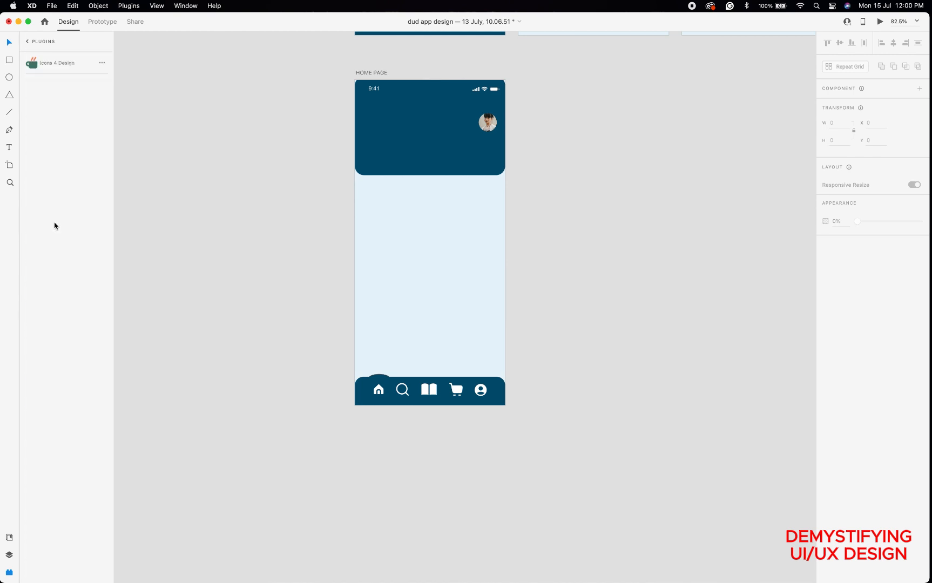
pyautogui.doubleClick(70, 118)
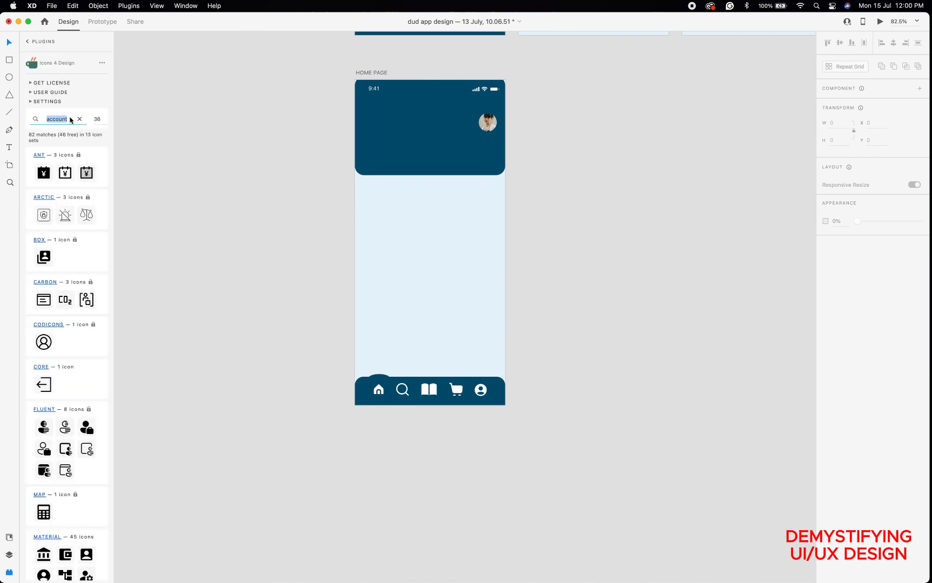
pyautogui.write('bell')
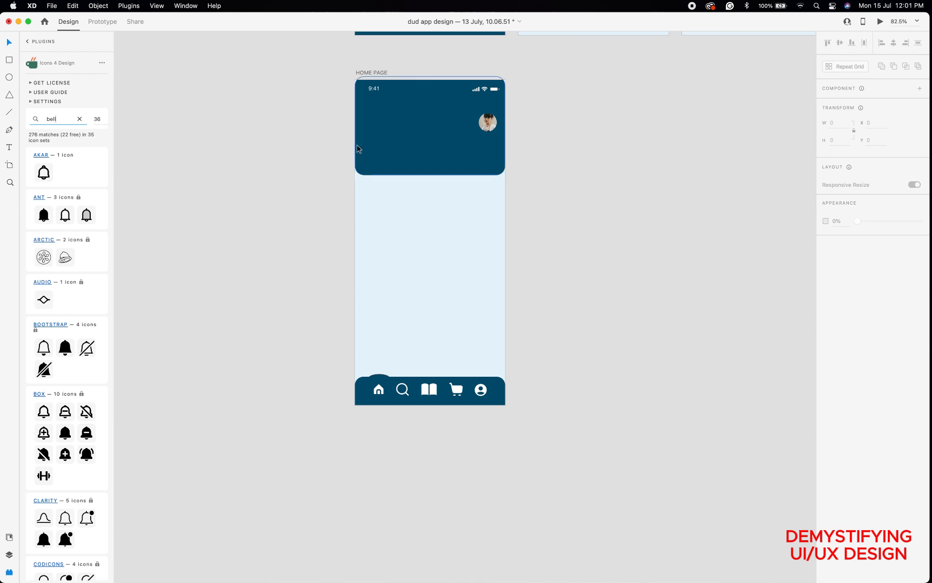
pyautogui.click(382, 143)
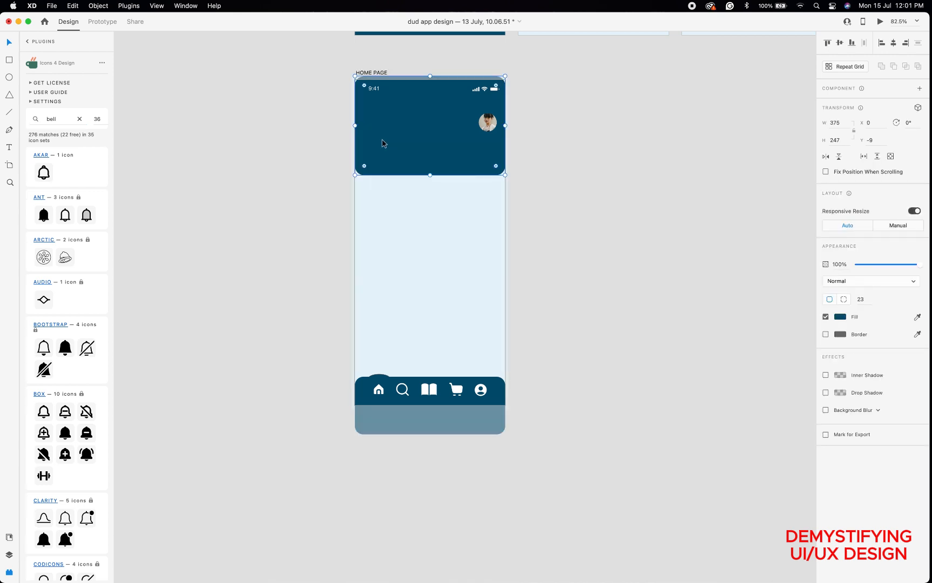
pyautogui.click(47, 172)
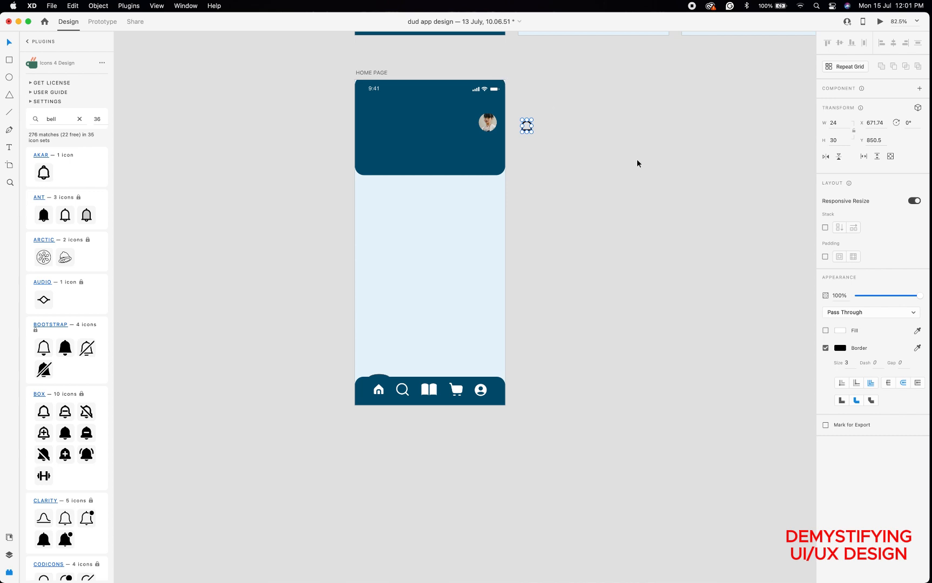
# Give the bell icon a white #FFFFFF fill and remove its border.
pyautogui.click(825, 330)
pyautogui.click(839, 331)
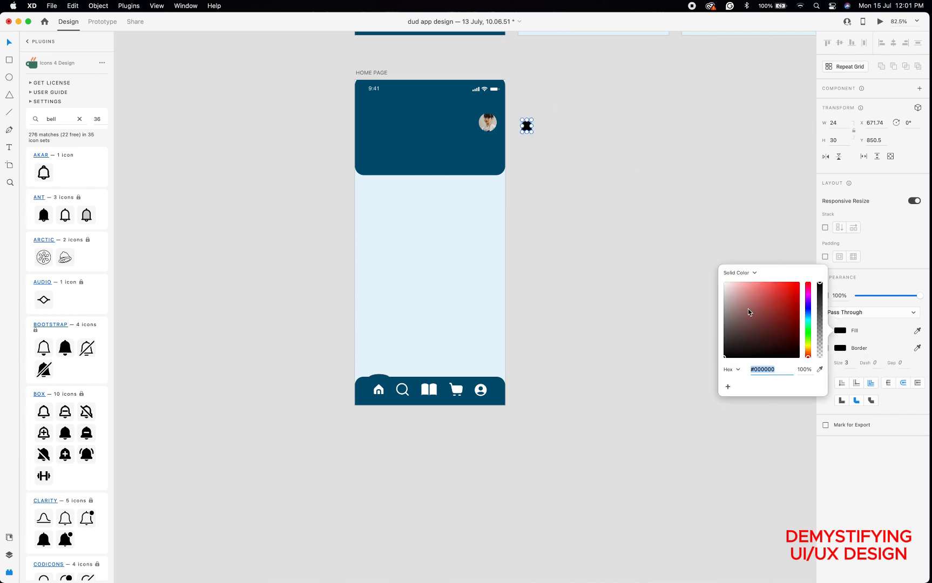
pyautogui.moveTo(719, 275); pyautogui.dragTo(705, 266)
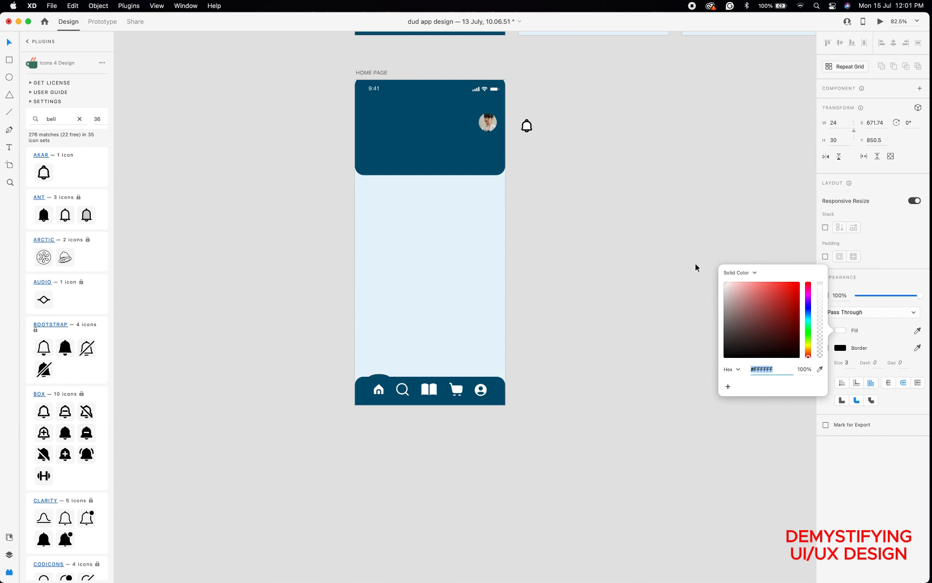
pyautogui.click(892, 346)
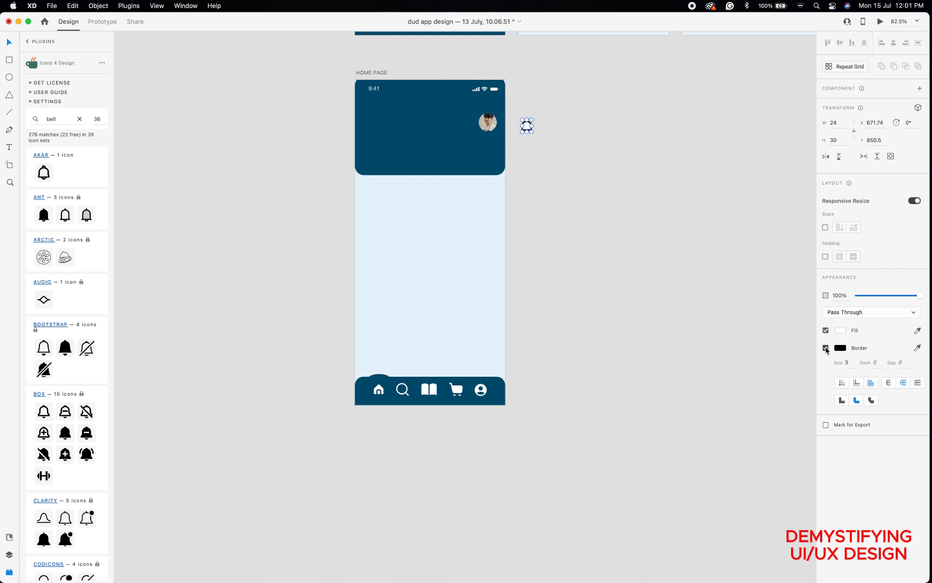
pyautogui.click(825, 348)
# Place the bell icon in the header just left of the profile photo, enlarged to about 31.6 × 39.5.
pyautogui.moveTo(527, 126); pyautogui.dragTo(474, 133)
pyautogui.click(470, 129)
pyautogui.click(530, 134)
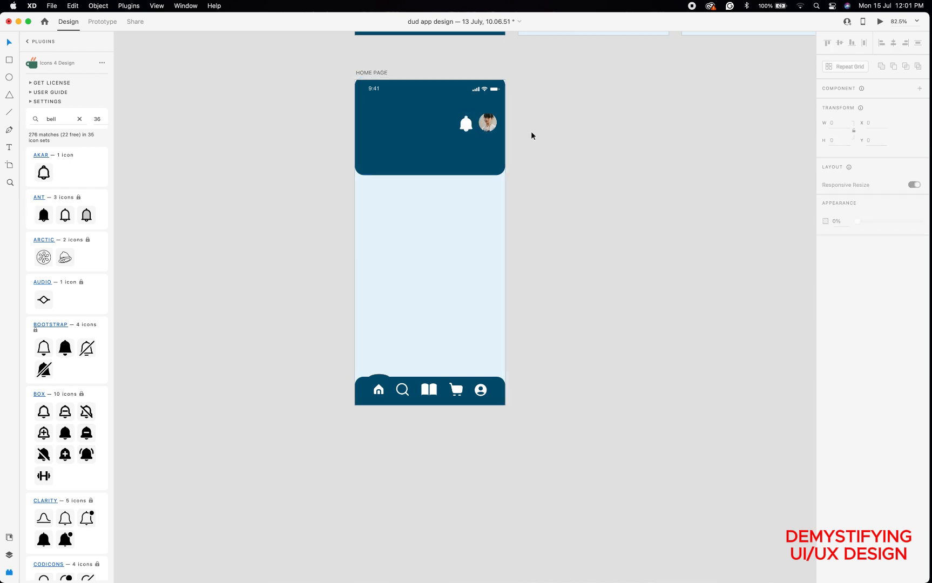
pyautogui.click(466, 125)
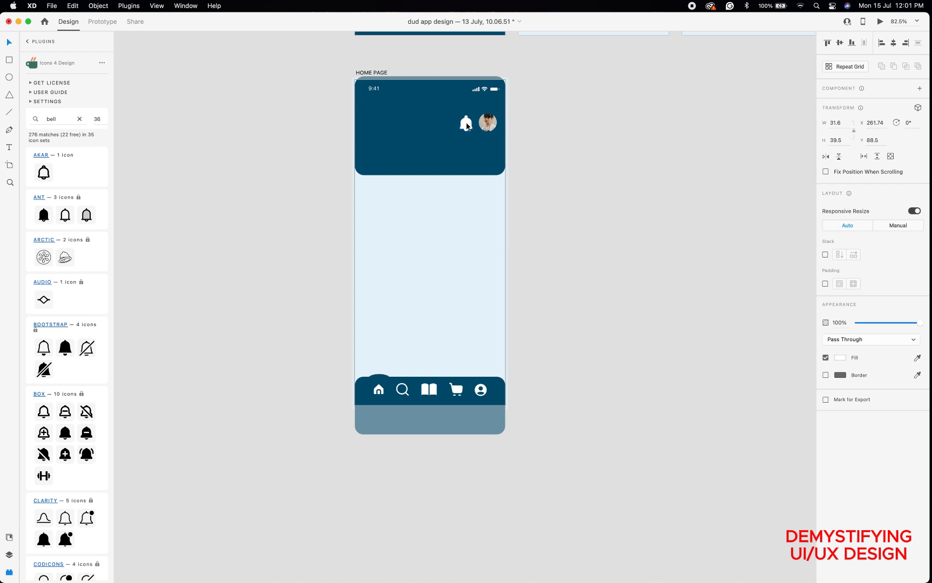
pyautogui.press('Up')
# Add a greeting text in the upper part of the header reading "Hi!" followed by the person's first name.
pyautogui.click(11, 150)
pyautogui.click(365, 119)
pyautogui.write('H')
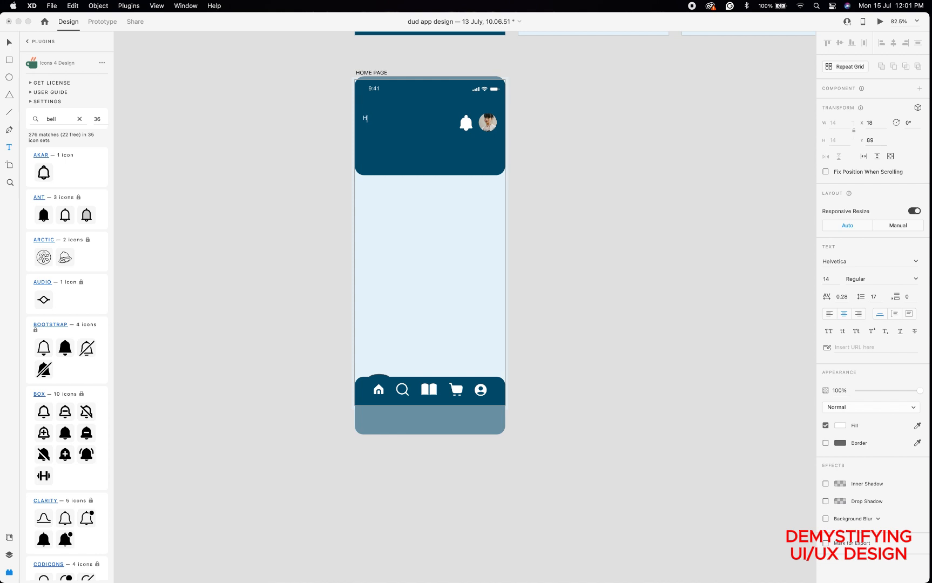
pyautogui.write('i!')
pyautogui.write('Charlity')
# Style the greeting with the Roboto 25pt character style in white #FFFFFF and place it at about X 21, Y 88.
pyautogui.hotkey('shift', 'Left')
pyautogui.hotkey('shift', 'Left')
pyautogui.hotkey('shift', 'Left')
pyautogui.hotkey('shift', 'Left')
pyautogui.hotkey('shift', 'Left')
pyautogui.hotkey('shift', 'Left')
pyautogui.hotkey('shift', 'Left')
pyautogui.hotkey('shift', 'Left')
pyautogui.hotkey('shift', 'Left')
pyautogui.hotkey('shift', 'Left')
pyautogui.click(8, 537)
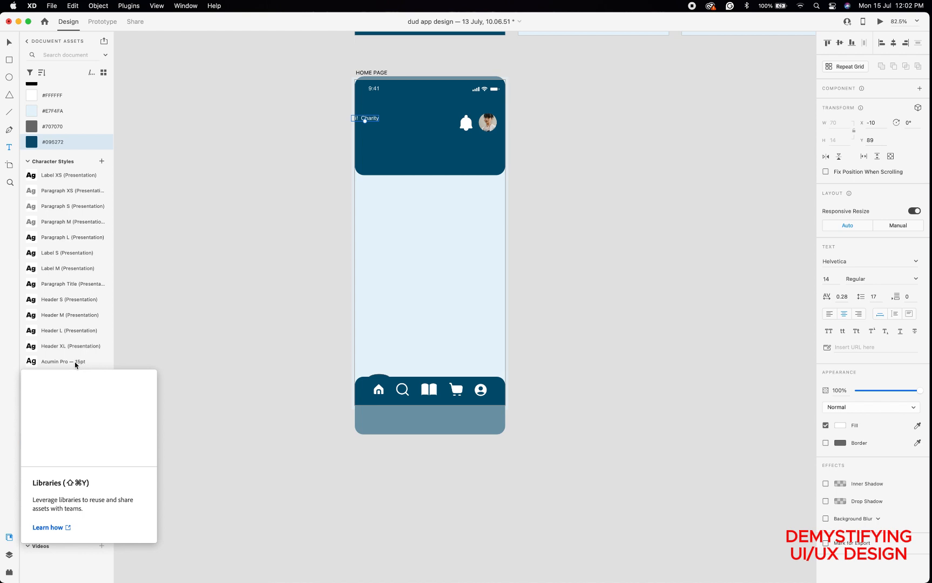
pyautogui.click(58, 393)
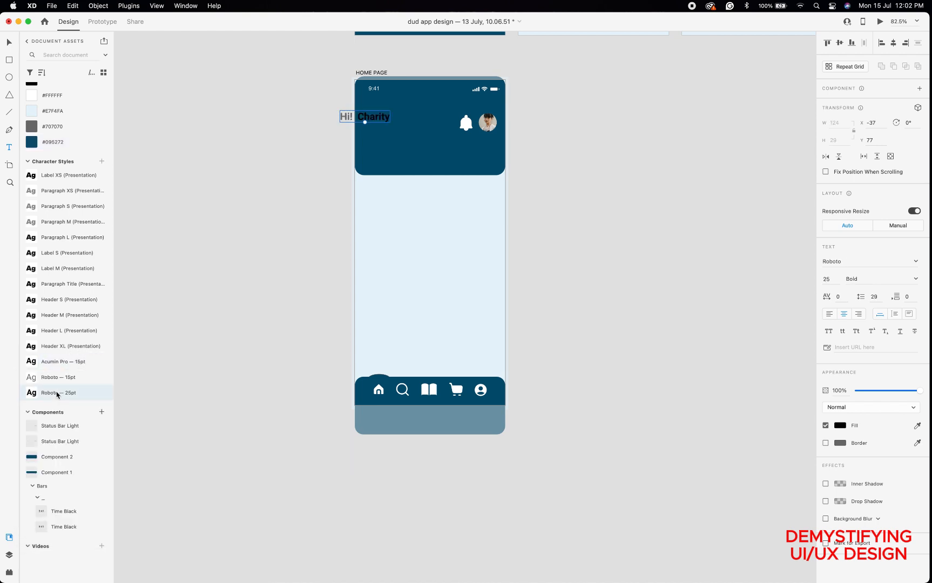
pyautogui.click(33, 96)
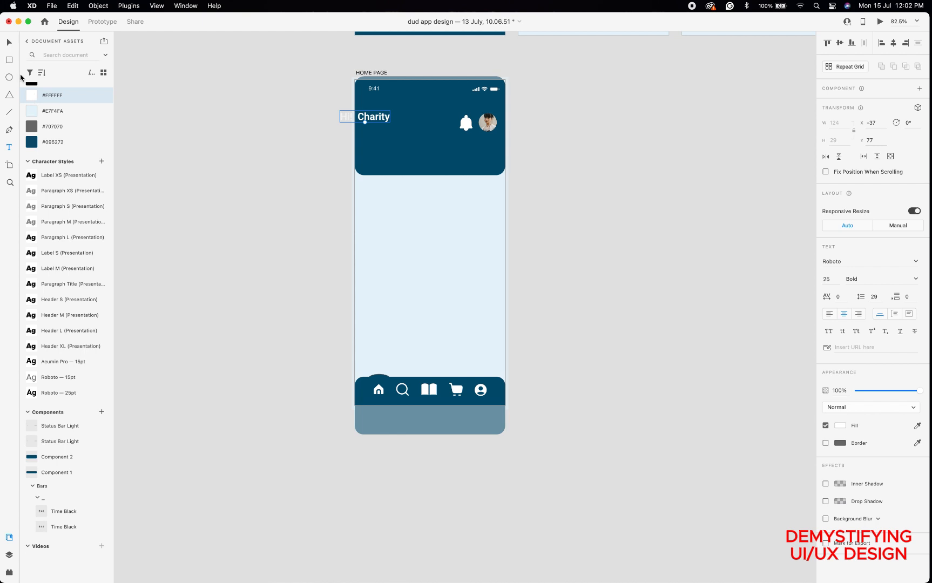
pyautogui.click(8, 45)
pyautogui.moveTo(367, 120); pyautogui.dragTo(389, 123)
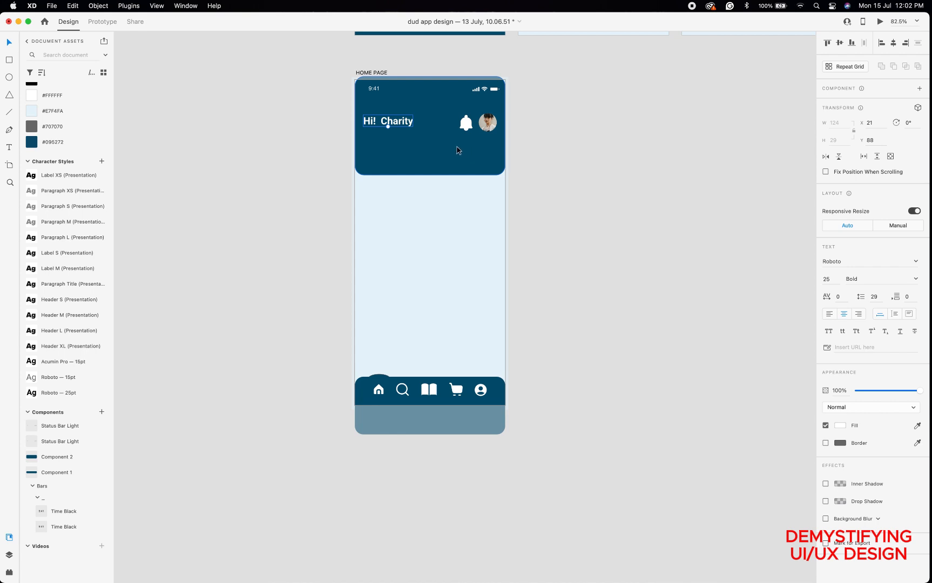
# Add the text line "Lest's Start Learning" just below the greeting in the header.
pyautogui.click(9, 148)
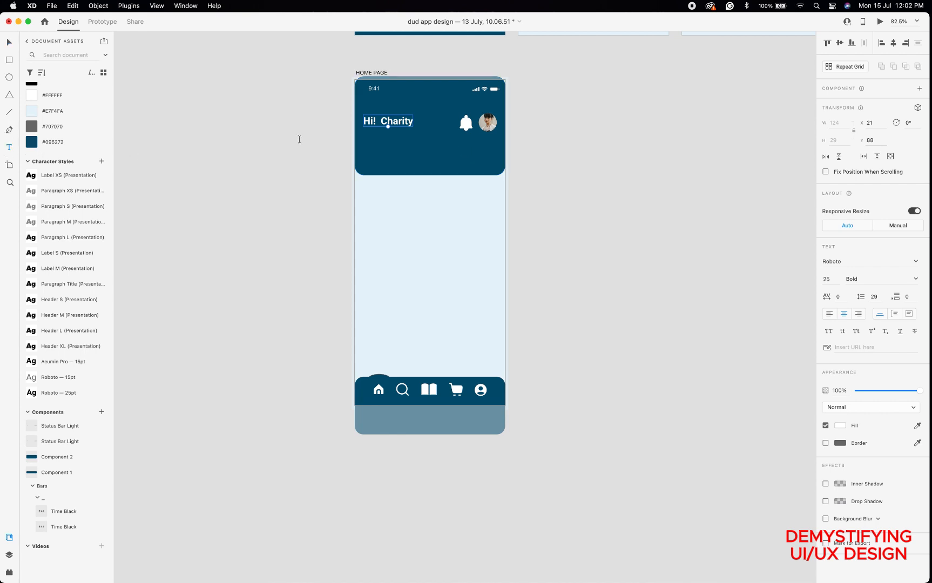
pyautogui.click(365, 134)
pyautogui.write('LET')
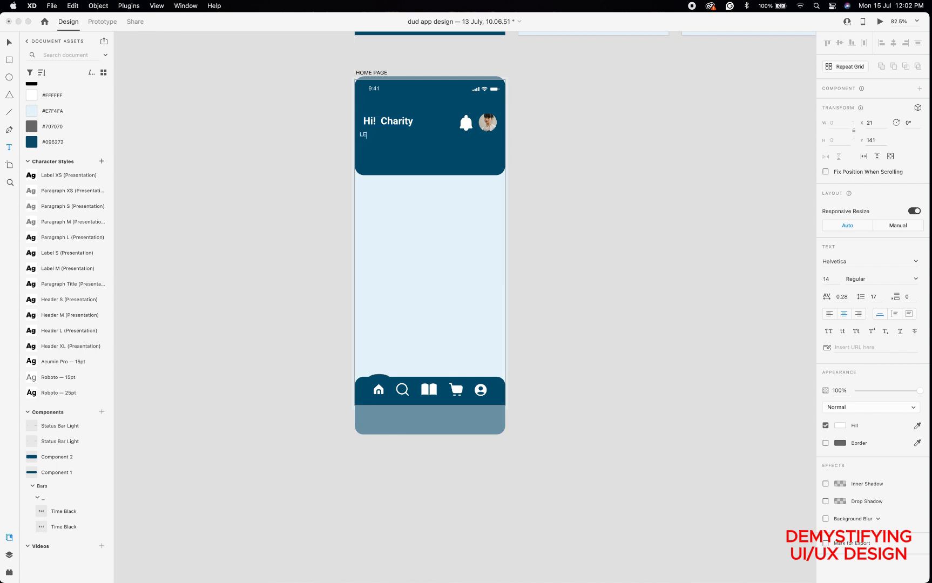
pyautogui.press('BackSpace')
pyautogui.press('BackSpace')
pyautogui.write("est's Start Learning")
# Style the line below the greeting with Acumin Pro 15pt in white #FFFFFF and left-align it with the greeting at X 21, Y 120.
pyautogui.hotkey('shift', 'Left')
pyautogui.hotkey('shift', 'Left')
pyautogui.hotkey('shift', 'Left')
pyautogui.hotkey('shift', 'Left')
pyautogui.hotkey('shift', 'Left')
pyautogui.hotkey('shift', 'Left')
pyautogui.hotkey('shift', 'Left')
pyautogui.hotkey('shift', 'Left')
pyautogui.hotkey('shift', 'Left')
pyautogui.hotkey('shift', 'Left')
pyautogui.hotkey('shift', 'Left')
pyautogui.hotkey('shift', 'Left')
pyautogui.hotkey('shift', 'Left')
pyautogui.hotkey('shift', 'Left')
pyautogui.hotkey('shift', 'Left')
pyautogui.hotkey('shift', 'Left')
pyautogui.click(54, 362)
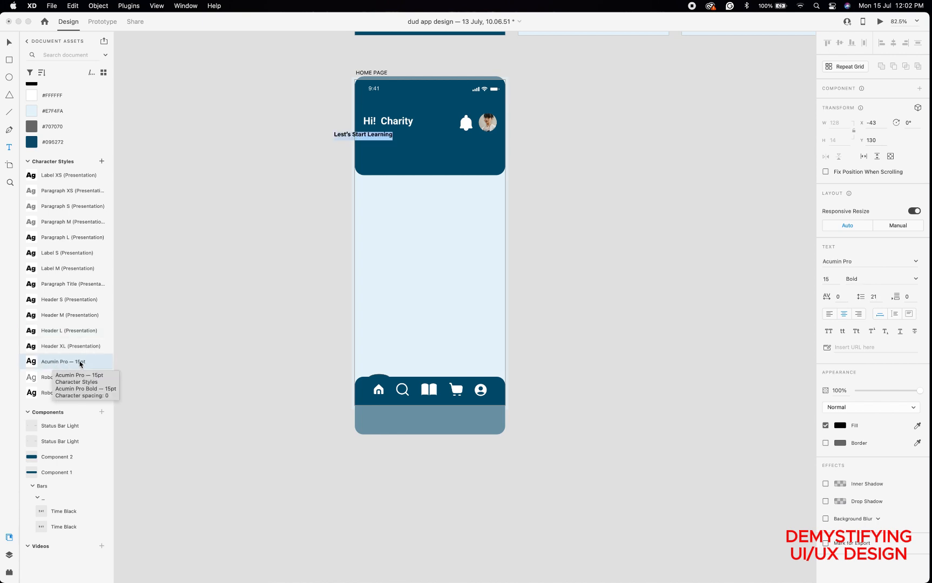
pyautogui.click(34, 99)
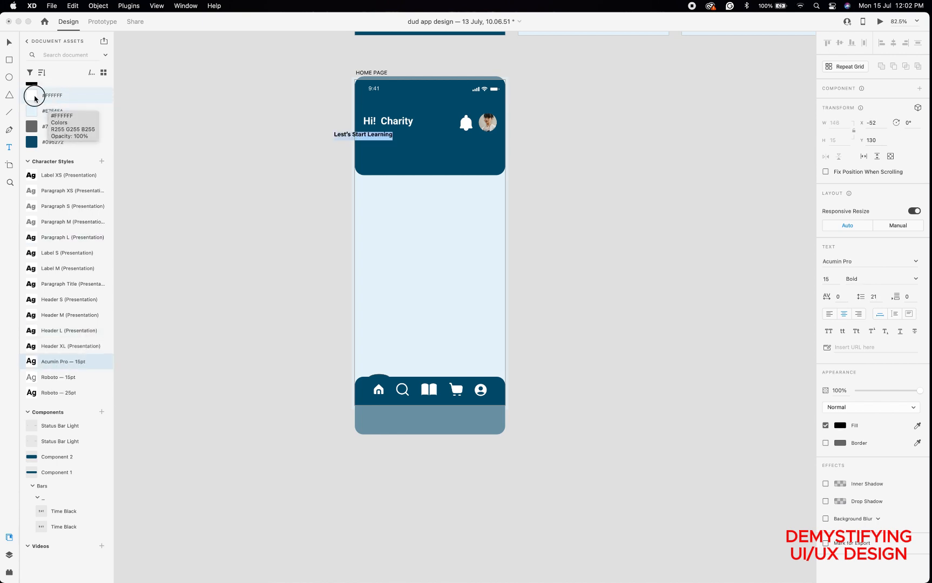
pyautogui.click(9, 43)
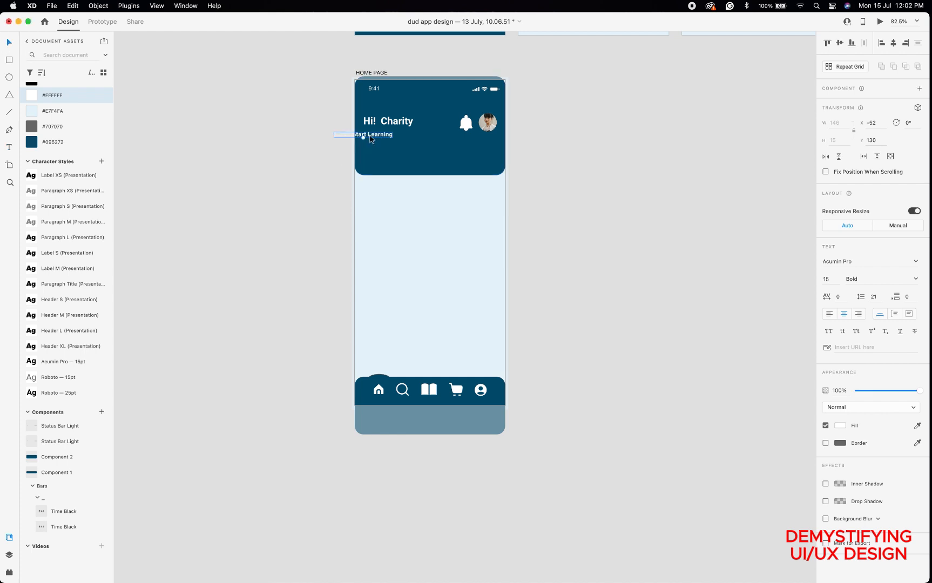
pyautogui.moveTo(371, 139); pyautogui.dragTo(400, 134)
# Correct the misspelled first word so the line reads "Let's Start Learning".
pyautogui.doubleClick(400, 131)
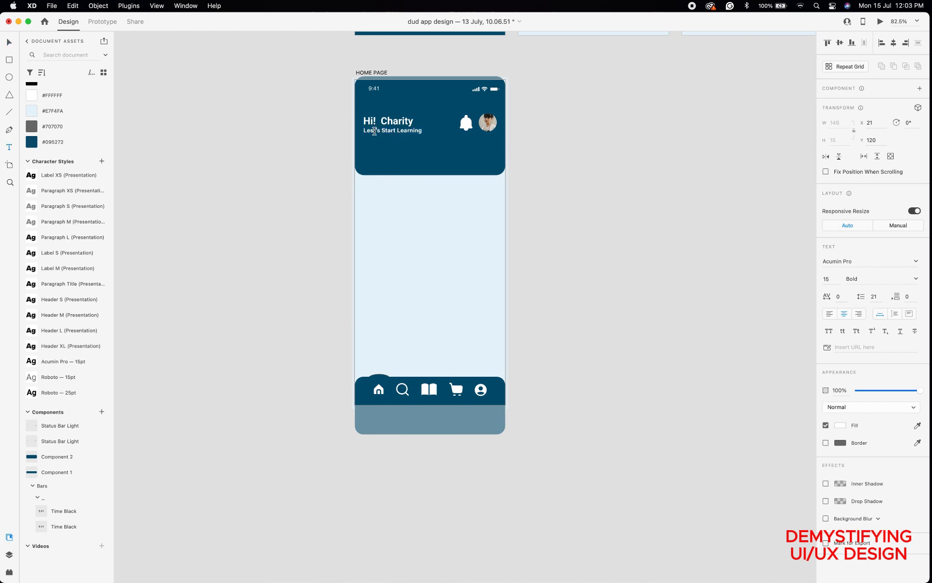
pyautogui.tripleClick(374, 131)
pyautogui.press('Left')
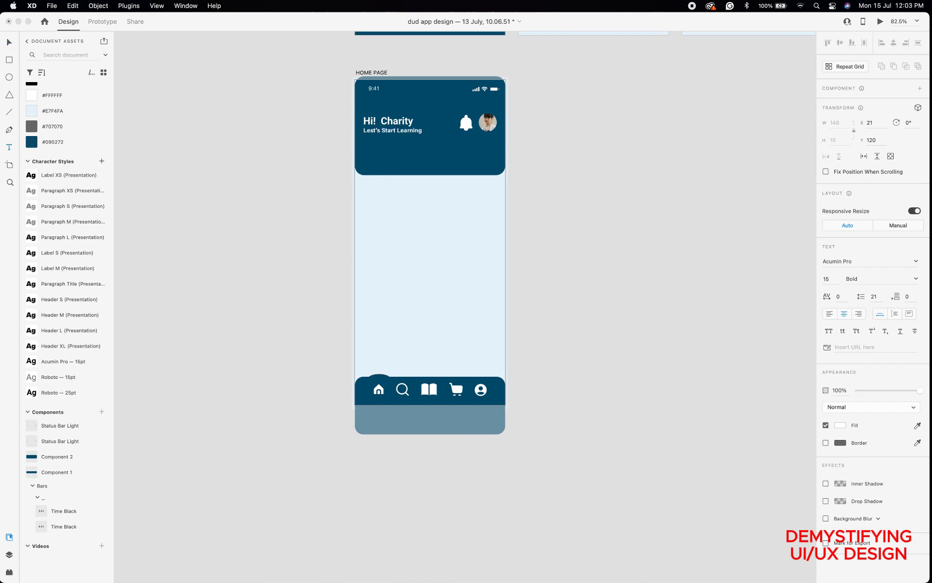
pyautogui.press('Right')
pyautogui.press('Right')
pyautogui.press('Right')
pyautogui.press('Delete')
pyautogui.press('BackSpace')
pyautogui.write('t')
pyautogui.click(10, 43)
# Set the "Let's Start Learning" line to Regular weight and nudge it left to line up with the greeting.
pyautogui.moveTo(401, 132); pyautogui.dragTo(398, 133)
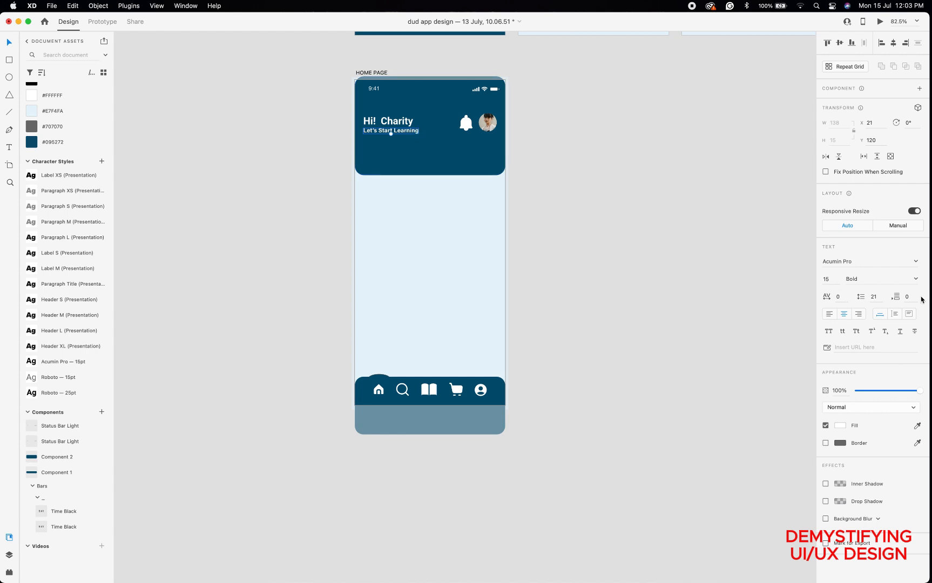
pyautogui.click(916, 279)
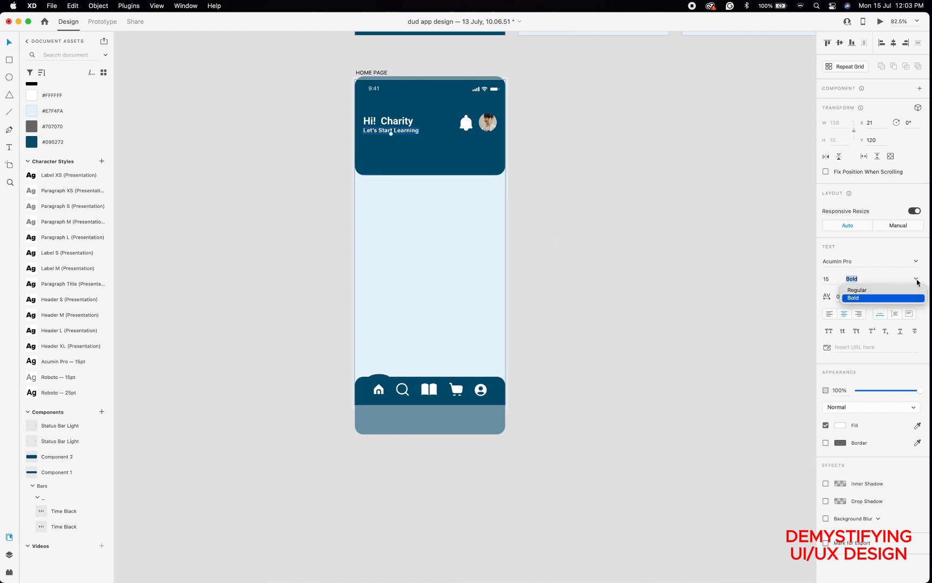
pyautogui.click(866, 291)
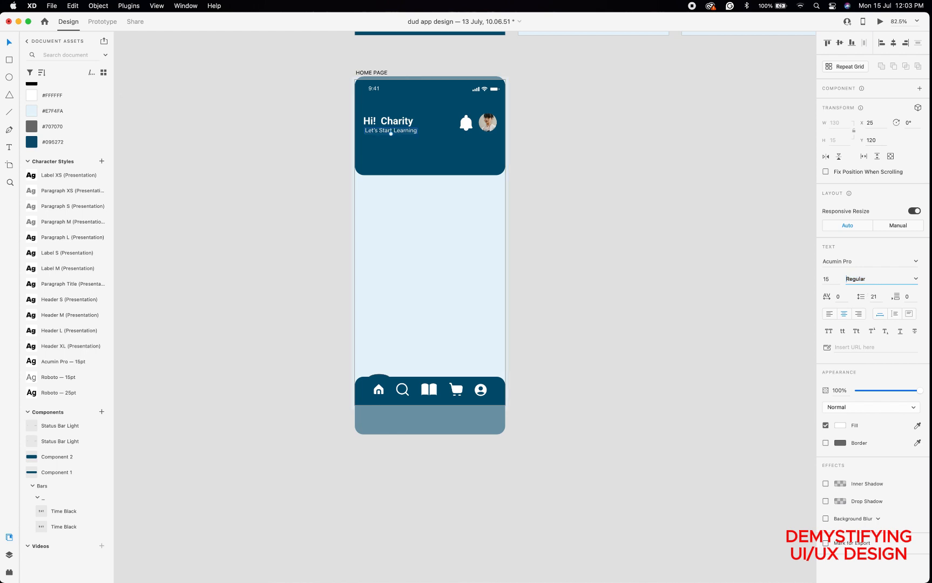
pyautogui.click(325, 129)
pyautogui.click(403, 132)
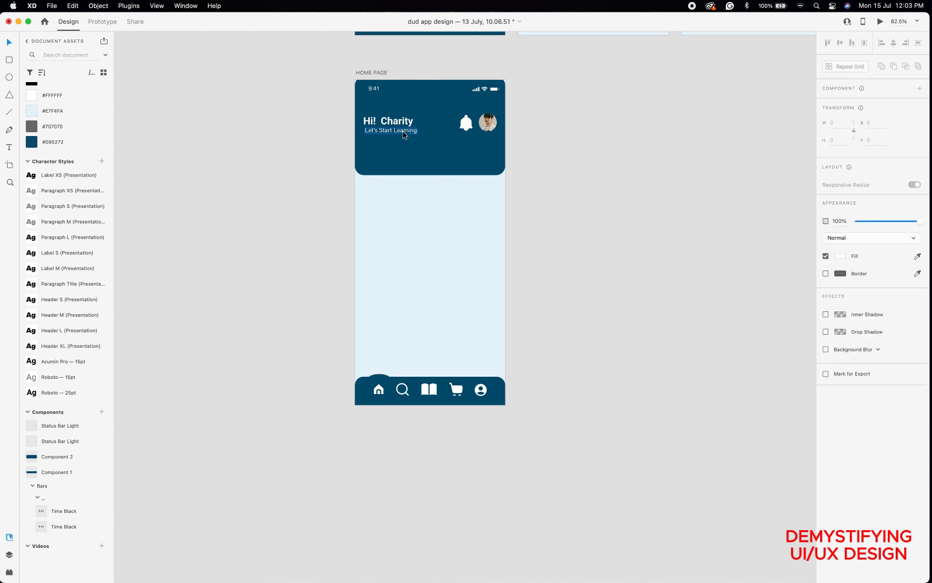
pyautogui.press('Left')
pyautogui.press('Left')
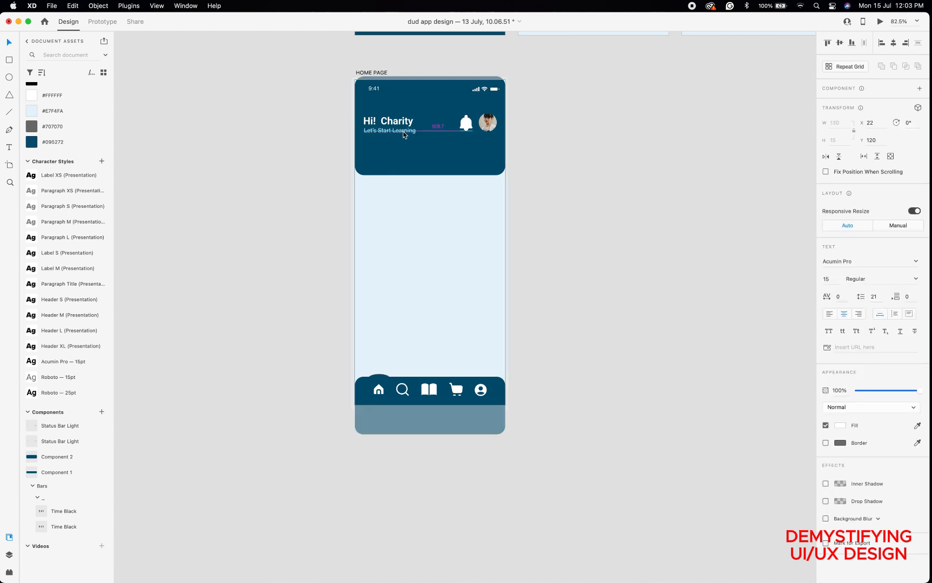
pyautogui.click(286, 156)
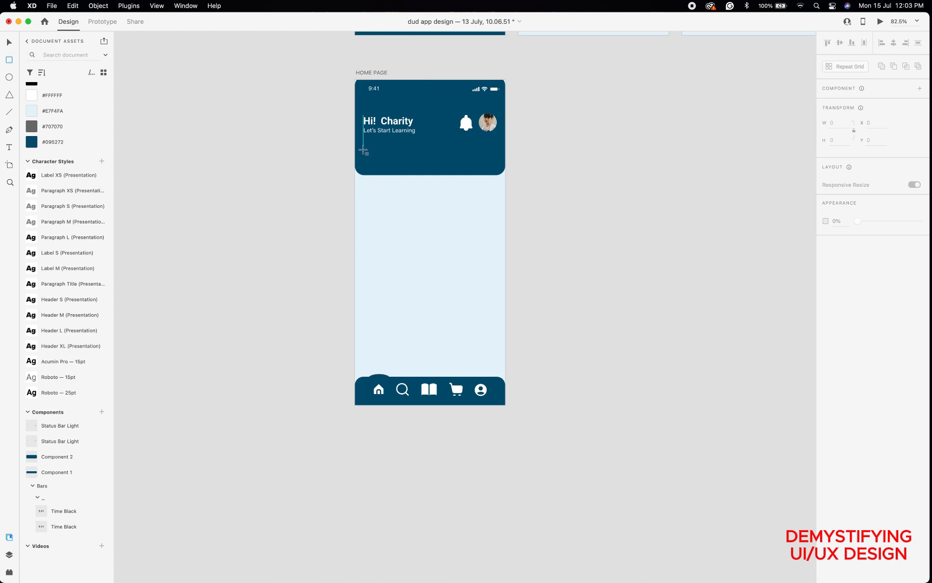
# Draw a white search field about 333 × 43 below the greeting text, with corner radius 12 and no border.
pyautogui.moveTo(363, 151); pyautogui.dragTo(496, 166)
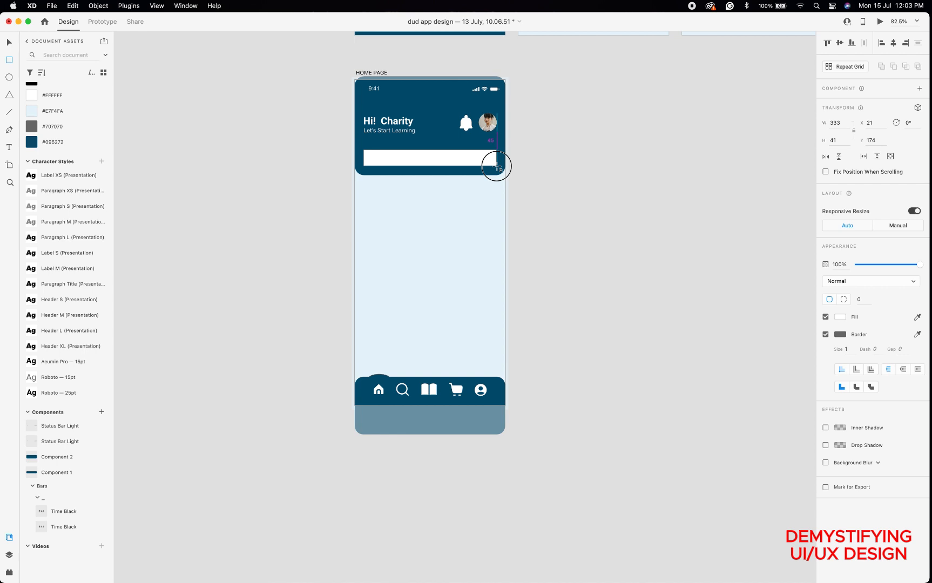
pyautogui.moveTo(496, 166); pyautogui.dragTo(492, 149)
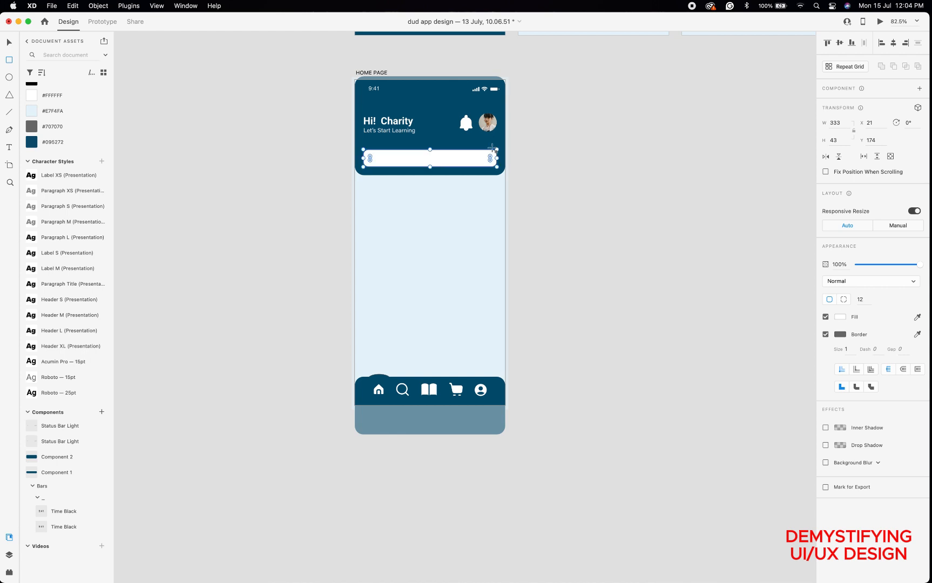
pyautogui.click(825, 334)
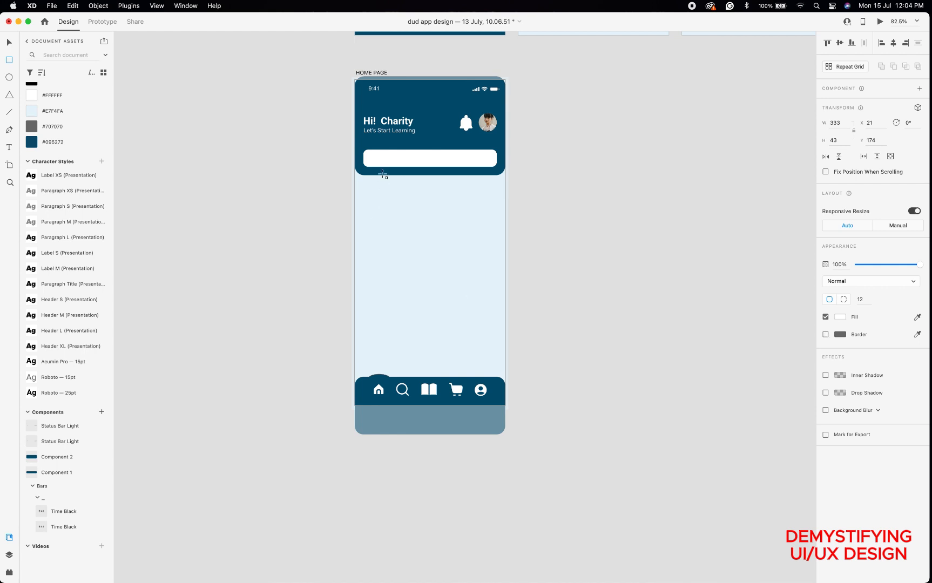
# Duplicate the search field, fill the copy with #095272 and narrow it to about 45 × 43 at the field's right end.
pyautogui.press('v')
pyautogui.click(34, 142)
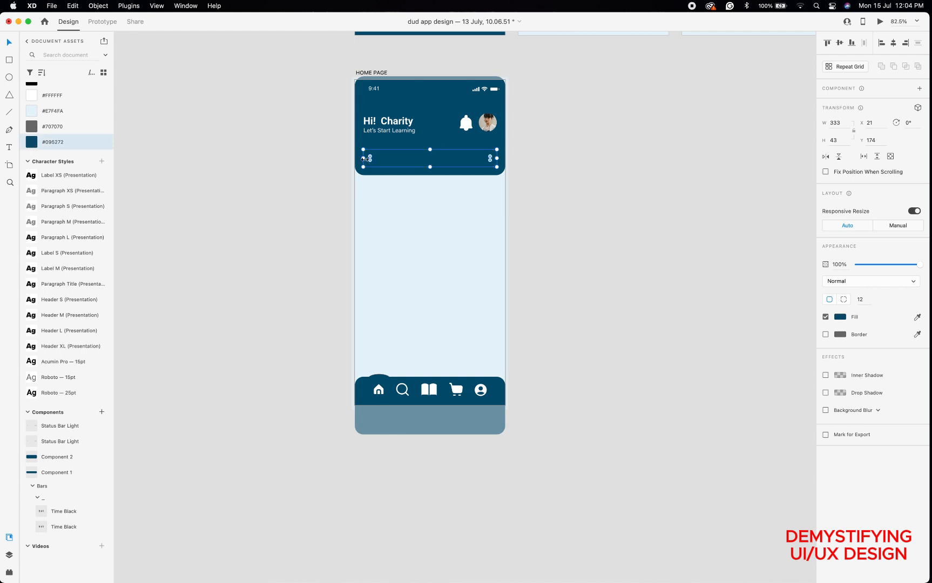
pyautogui.moveTo(363, 158); pyautogui.dragTo(477, 160)
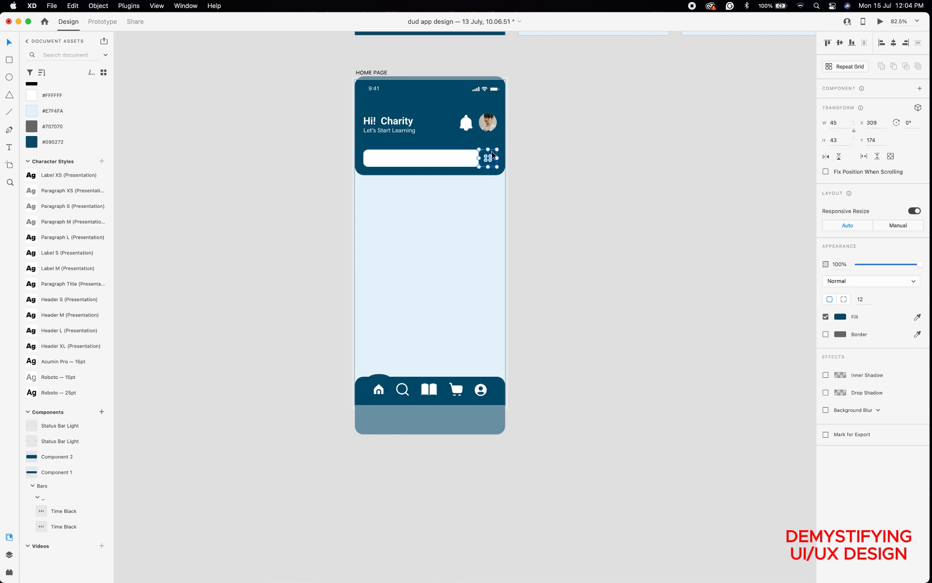
pyautogui.moveTo(491, 152); pyautogui.dragTo(492, 152)
# Place a copy of the navigation bar's search icon on the search field's dark end and bring it to the front.
pyautogui.click(403, 389)
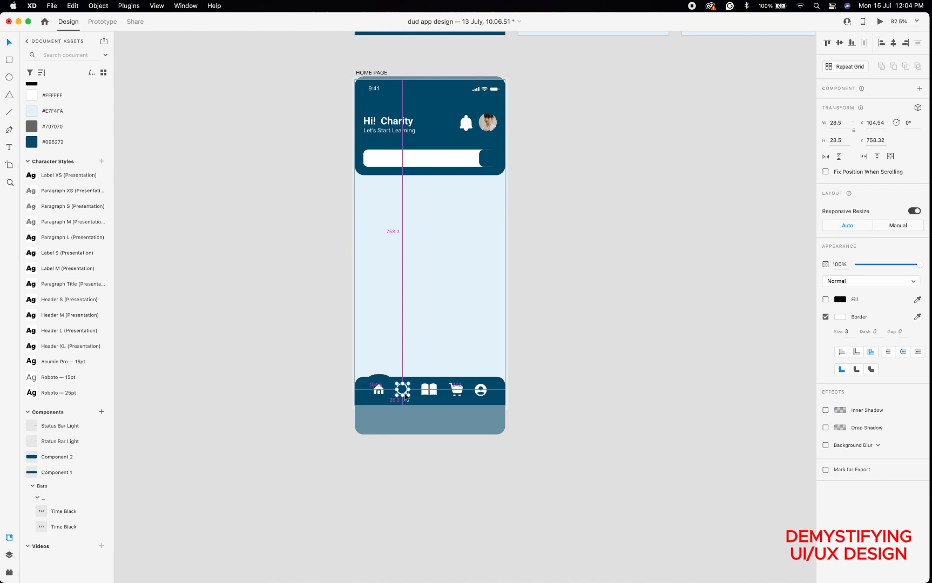
pyautogui.moveTo(406, 397); pyautogui.dragTo(492, 164)
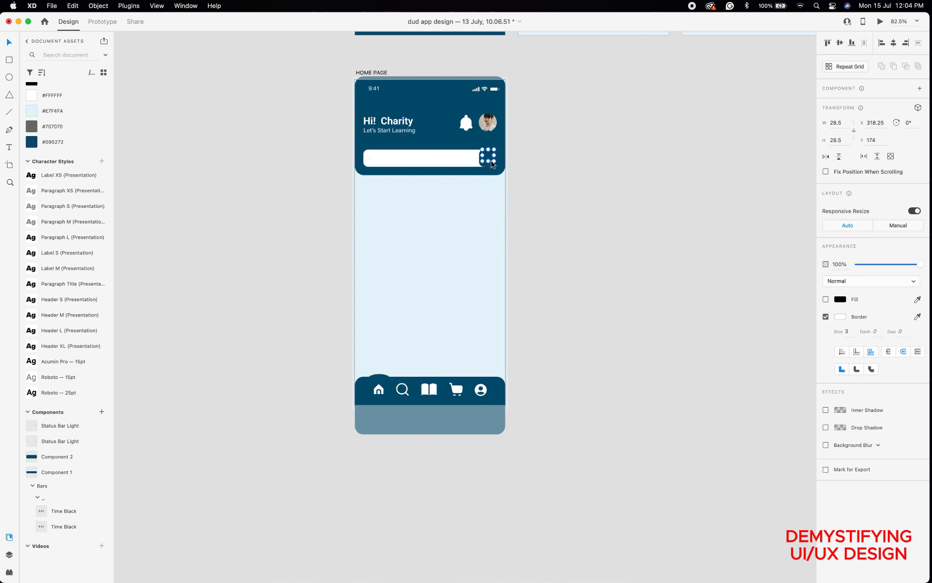
pyautogui.rightClick(493, 164)
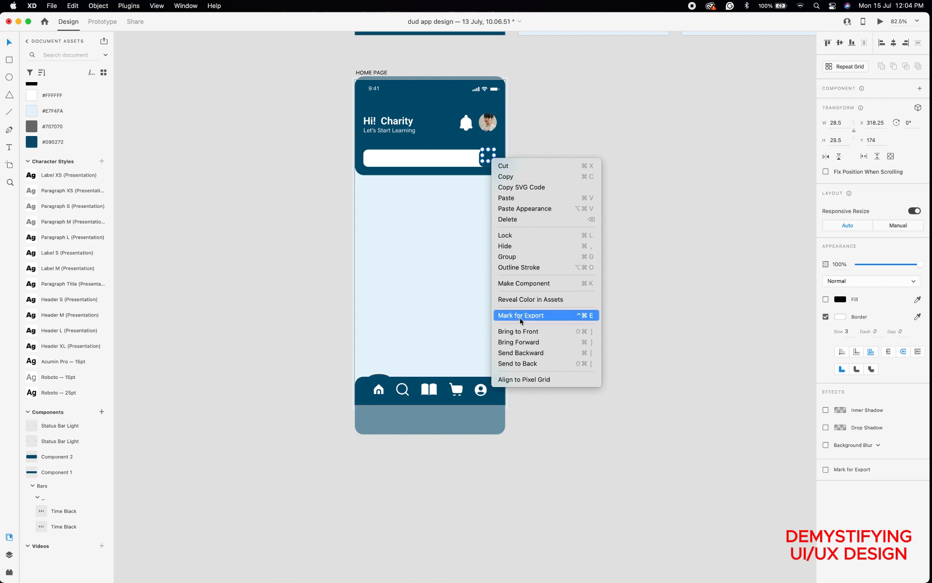
pyautogui.click(523, 331)
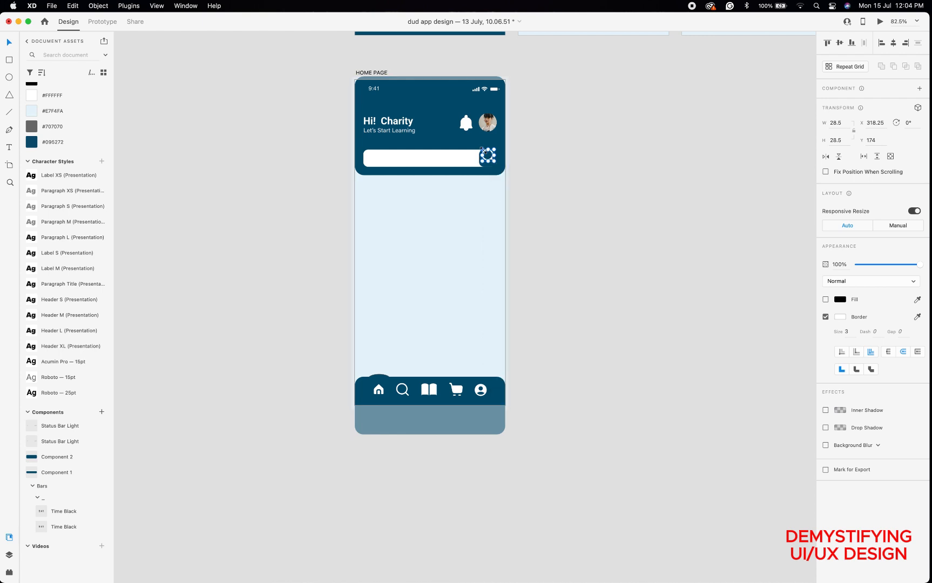
# Shrink the copied search icon to about 23.43 × 23.43 and center it on the dark end of the search field.
pyautogui.moveTo(483, 150); pyautogui.dragTo(477, 152)
pyautogui.press('Down')
pyautogui.press('Down')
pyautogui.press('Down')
pyautogui.press('Down')
pyautogui.press('Left')
pyautogui.press('Left')
pyautogui.press('XF86MonBrightnessUp')
pyautogui.press('XF86MonBrightnessUp')
pyautogui.press('XF86MonBrightnessUp')
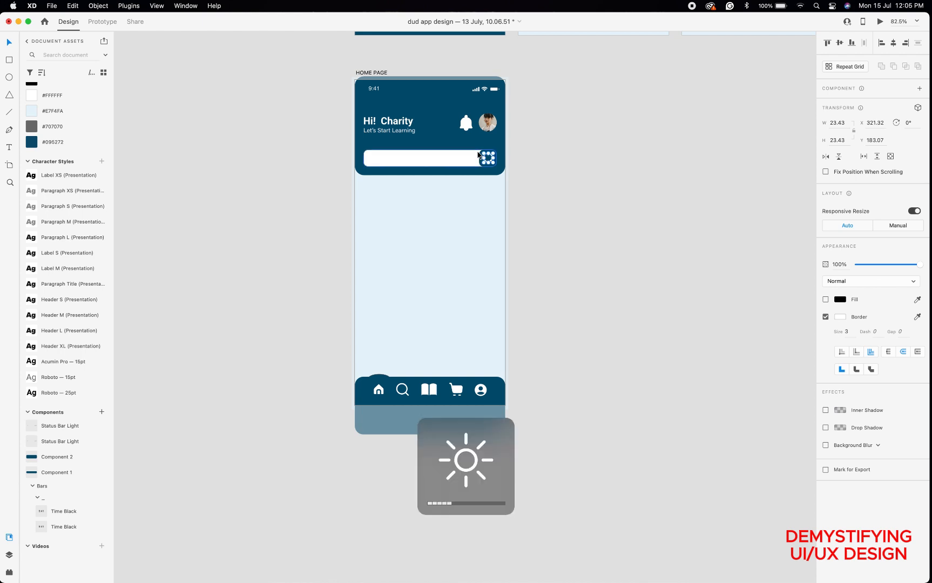
pyautogui.click(528, 151)
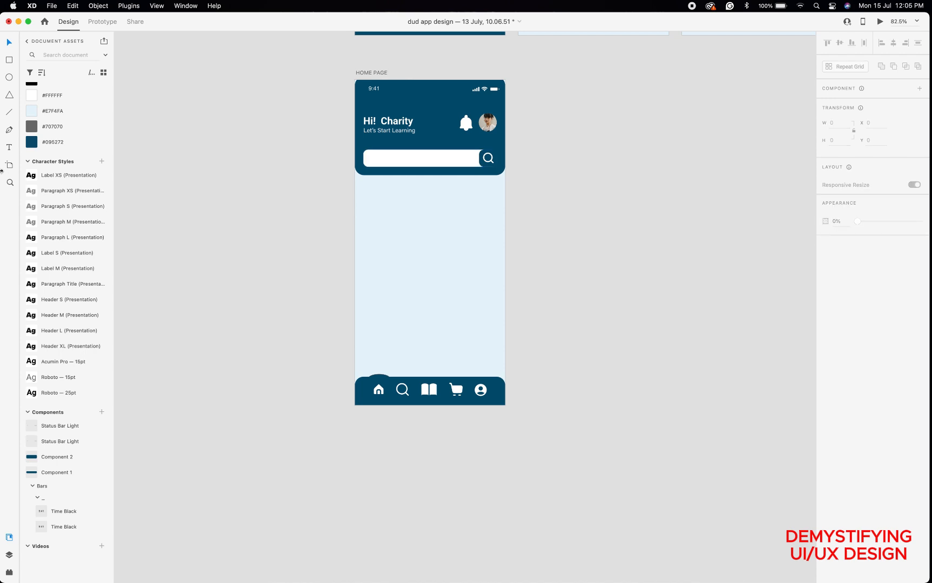
# Add the placeholder text "Search for courses" over the search field and select all of its characters.
pyautogui.click(8, 146)
pyautogui.click(368, 160)
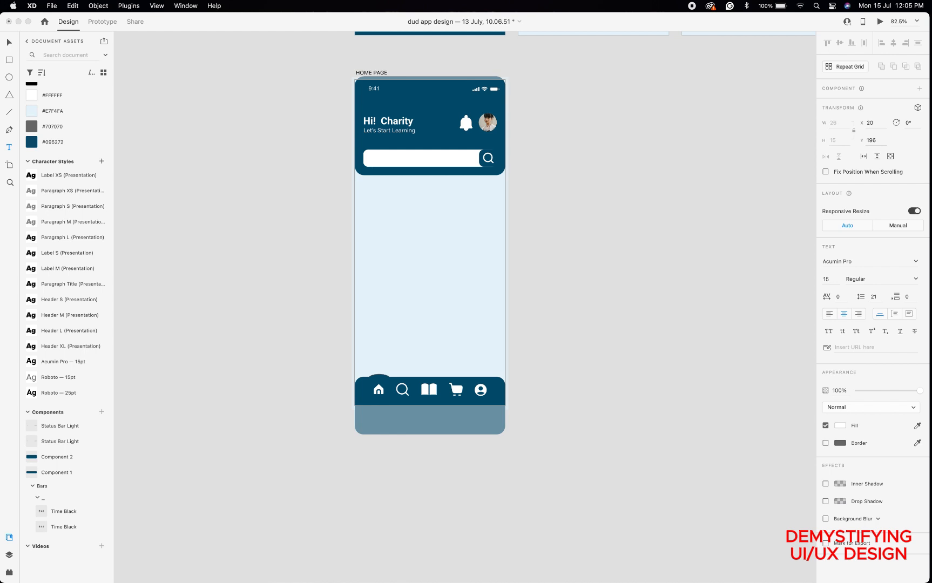
pyautogui.write('or courses')
pyautogui.hotkey('shift', 'Left')
pyautogui.hotkey('shift', 'Left')
pyautogui.hotkey('shift', 'Left')
pyautogui.hotkey('shift', 'Left')
pyautogui.hotkey('shift', 'Left')
pyautogui.hotkey('shift', 'Left')
pyautogui.hotkey('shift', 'Left')
pyautogui.hotkey('shift', 'Left')
pyautogui.hotkey('shift', 'Left')
pyautogui.hotkey('shift', 'Left')
pyautogui.hotkey('shift', 'Left')
pyautogui.press('Escape')
pyautogui.press('BackSpace')
pyautogui.press('BackSpace')
pyautogui.press('BackSpace')
pyautogui.press('BackSpace')
pyautogui.press('BackSpace')
pyautogui.press('BackSpace')
pyautogui.press('BackSpace')
pyautogui.press('BackSpace')
pyautogui.press('super+z')
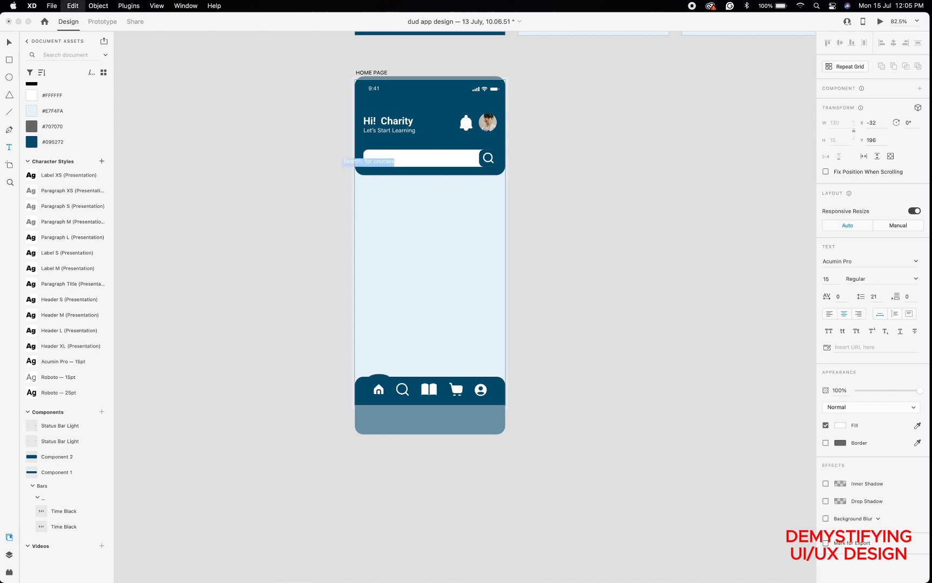
# Style the search placeholder text with Acumin Pro 15pt in grey #707070 and Regular weight.
pyautogui.click(45, 363)
pyautogui.click(34, 130)
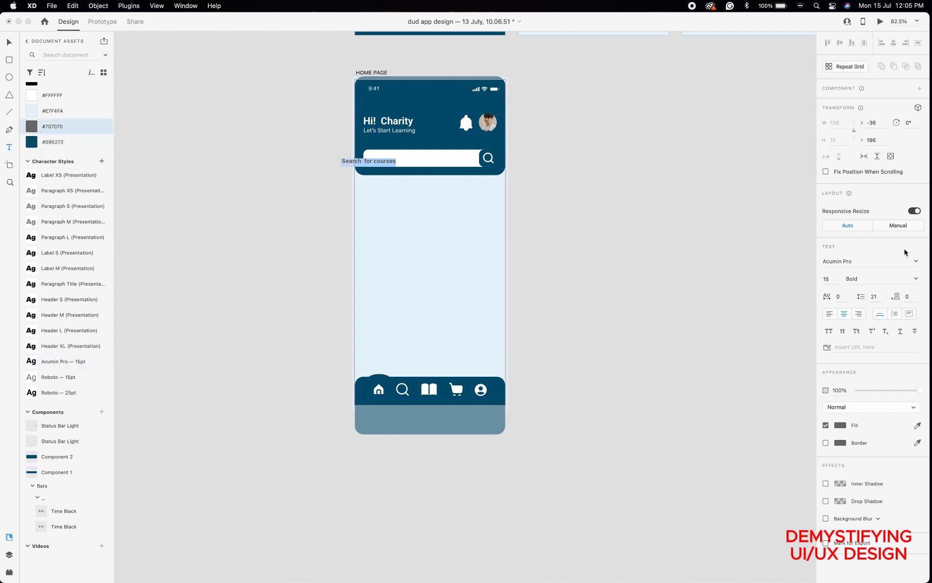
pyautogui.click(915, 279)
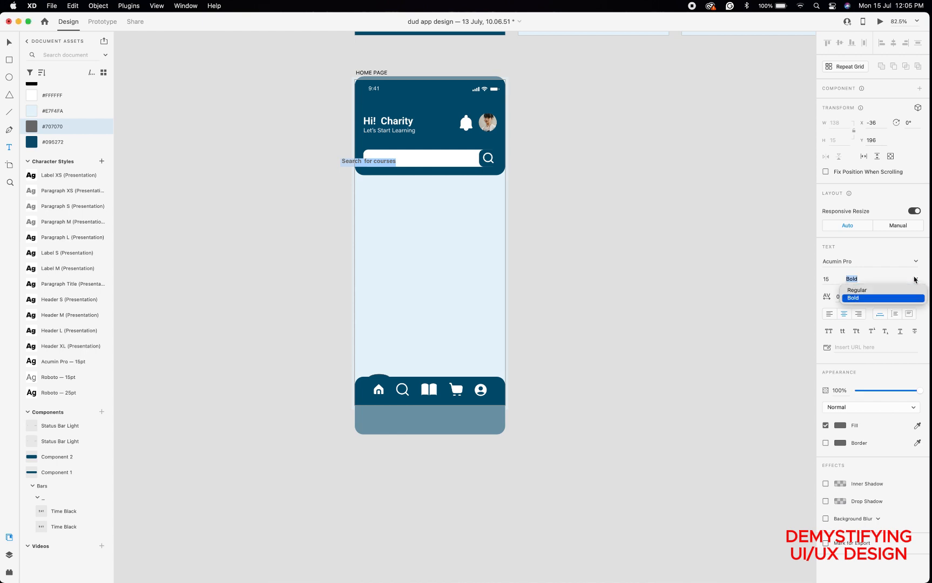
pyautogui.click(866, 290)
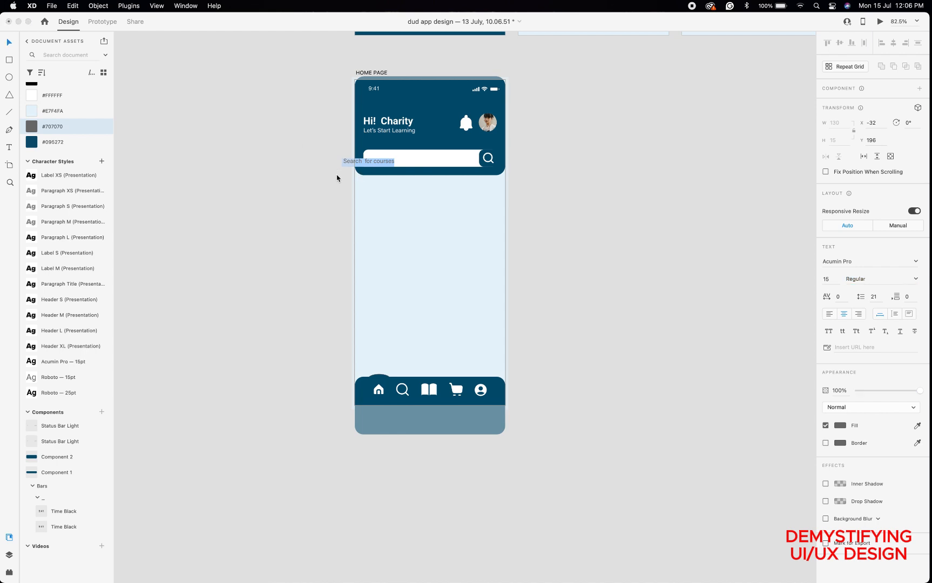
pyautogui.press('Escape')
pyautogui.click(367, 162)
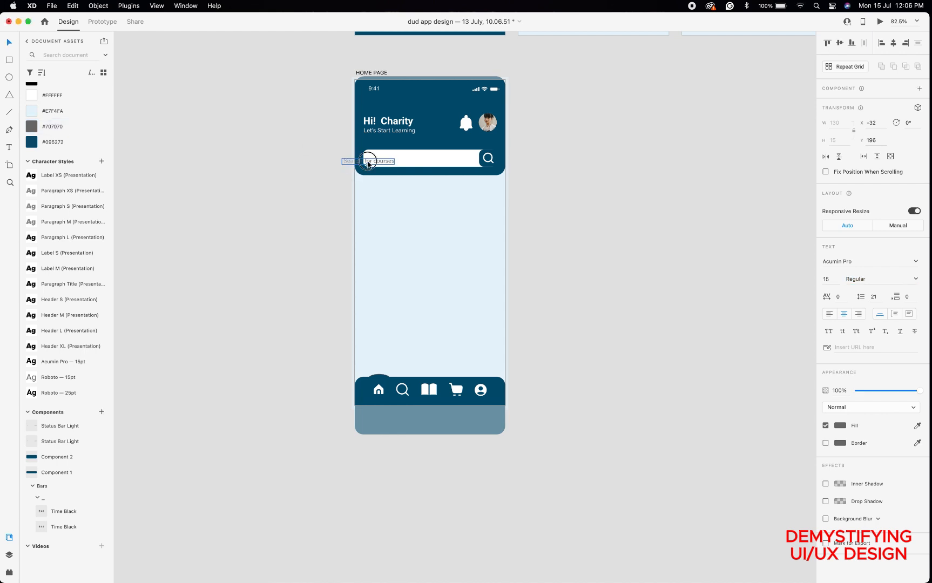
# Move the search placeholder text inside the white search field near its left edge, at about X 25 and vertically centered.
pyautogui.moveTo(368, 161); pyautogui.dragTo(392, 161)
pyautogui.click(431, 152)
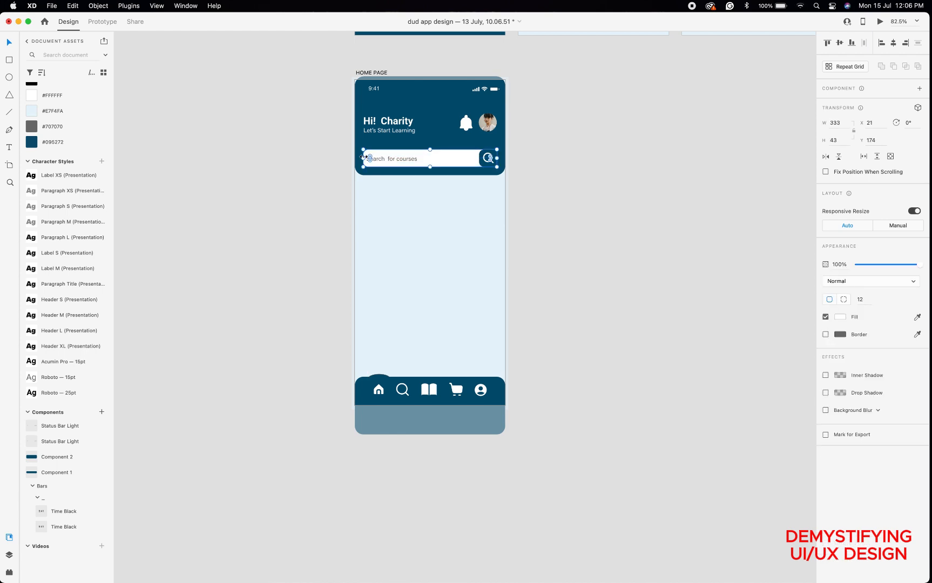
pyautogui.moveTo(363, 158); pyautogui.dragTo(364, 158)
pyautogui.click(380, 158)
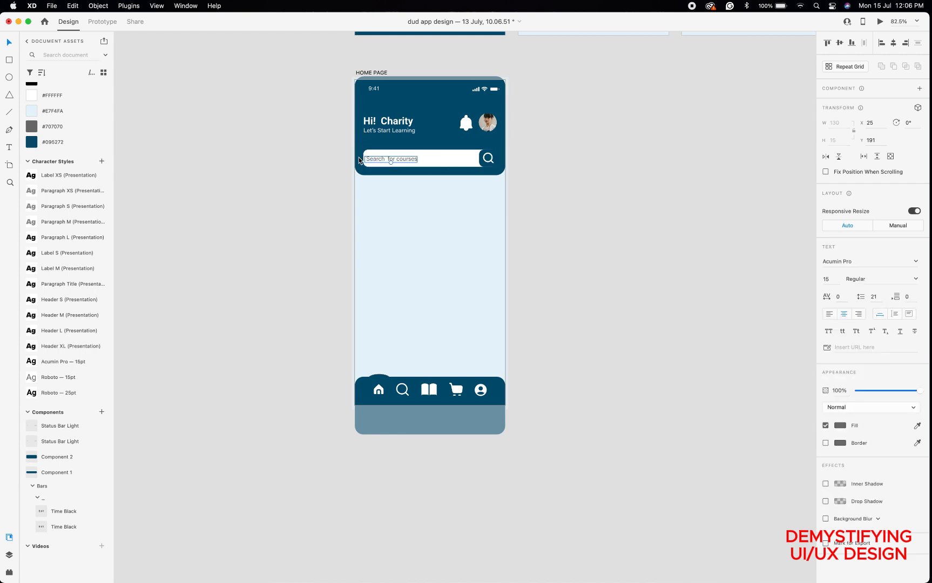
pyautogui.press('Up')
pyautogui.click(301, 157)
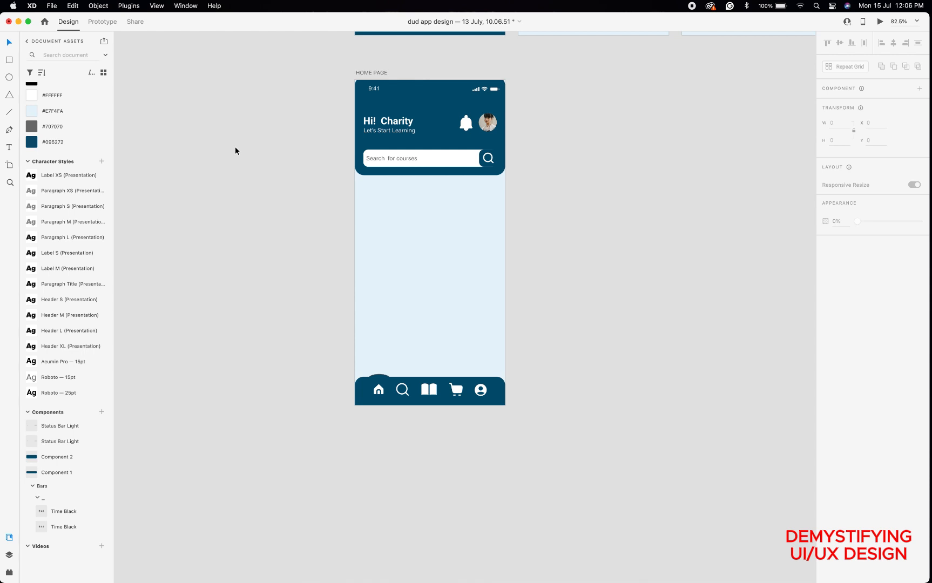
# Add the text "Categories" below the header and select all of its characters.
pyautogui.click(9, 147)
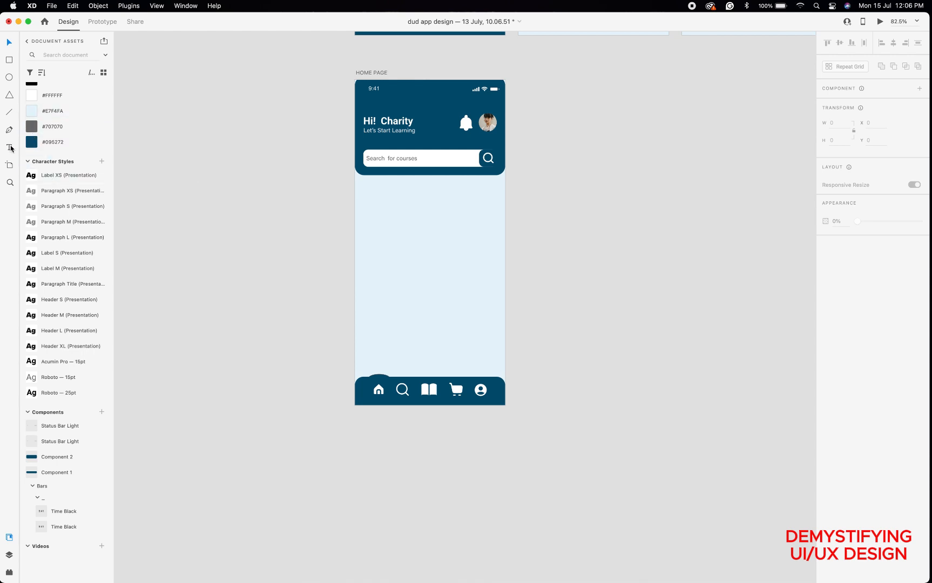
pyautogui.click(365, 184)
pyautogui.write('e')
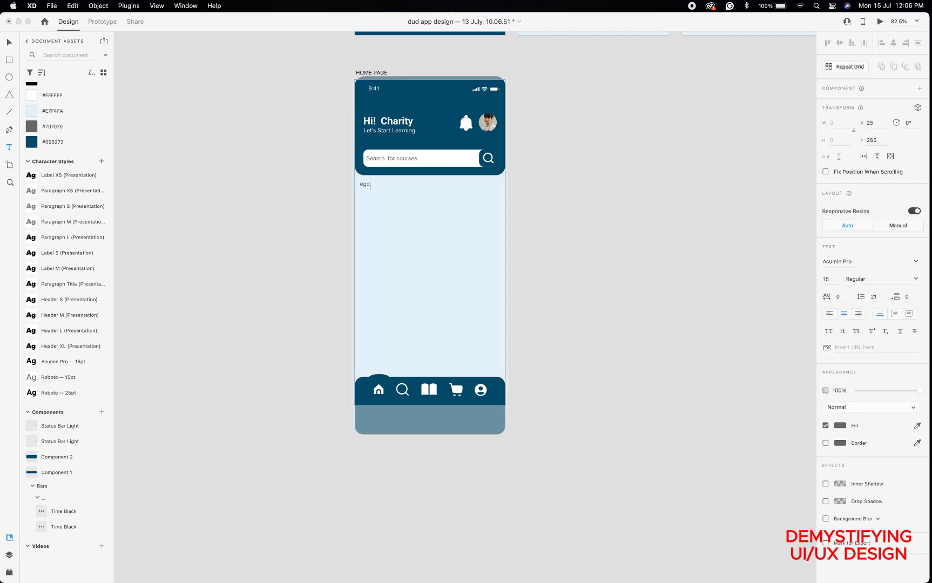
pyautogui.press('BackSpace')
pyautogui.write('Categories')
pyautogui.press('super+a')
# Apply the Roboto — 25pt character style to the Categories text and set its font size to 18.
pyautogui.click(50, 393)
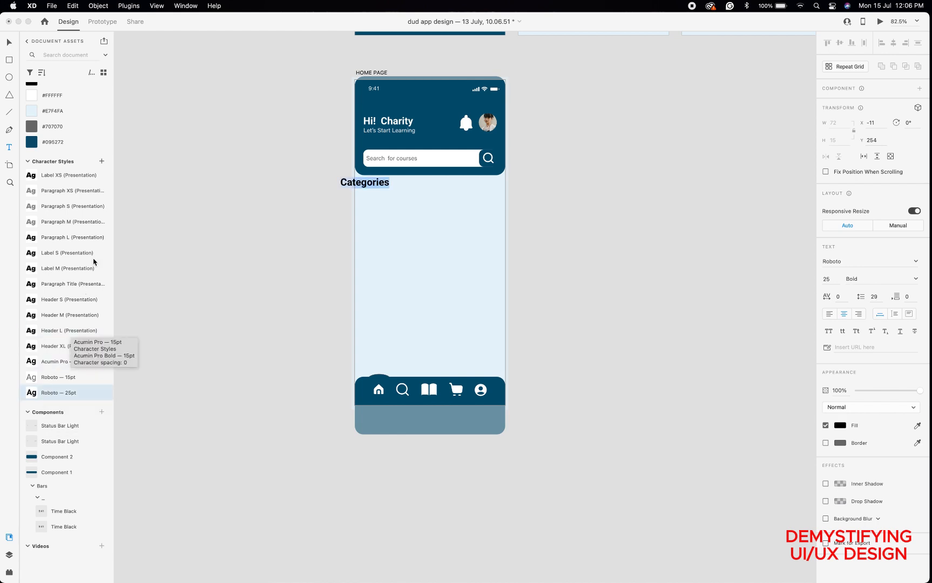
pyautogui.click(833, 281)
pyautogui.write('18')
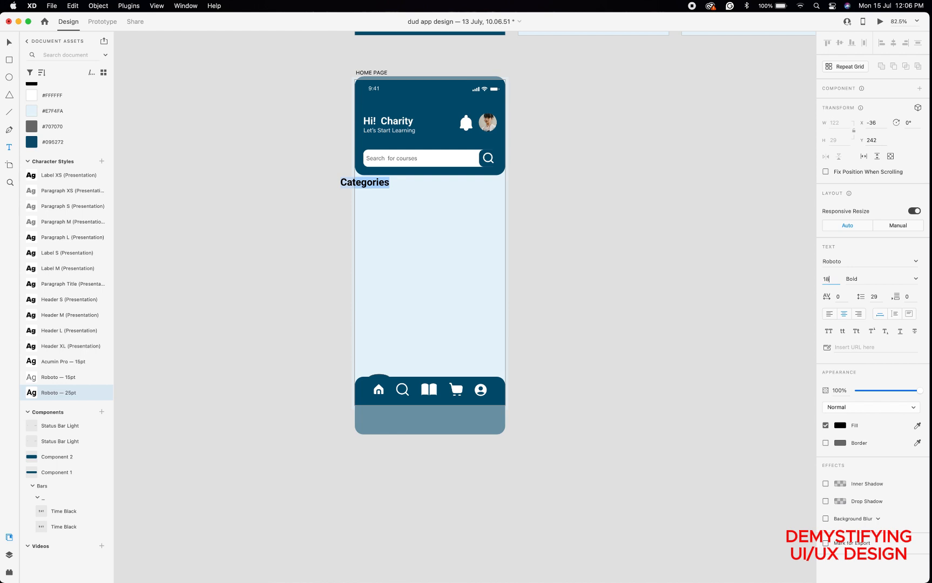
pyautogui.press('Return')
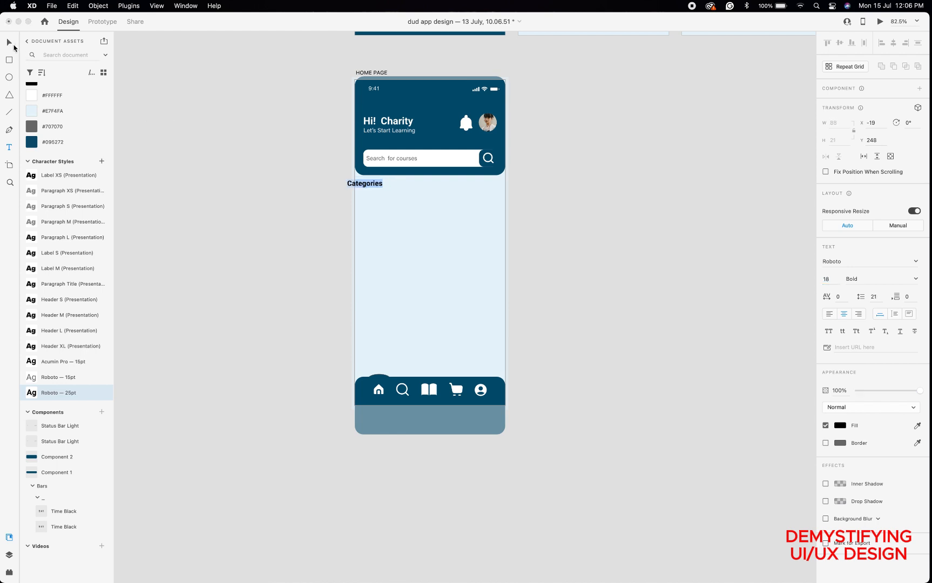
# Move the Categories heading to X 21, Y 249, aligning it with the search field's left edge.
pyautogui.click(9, 42)
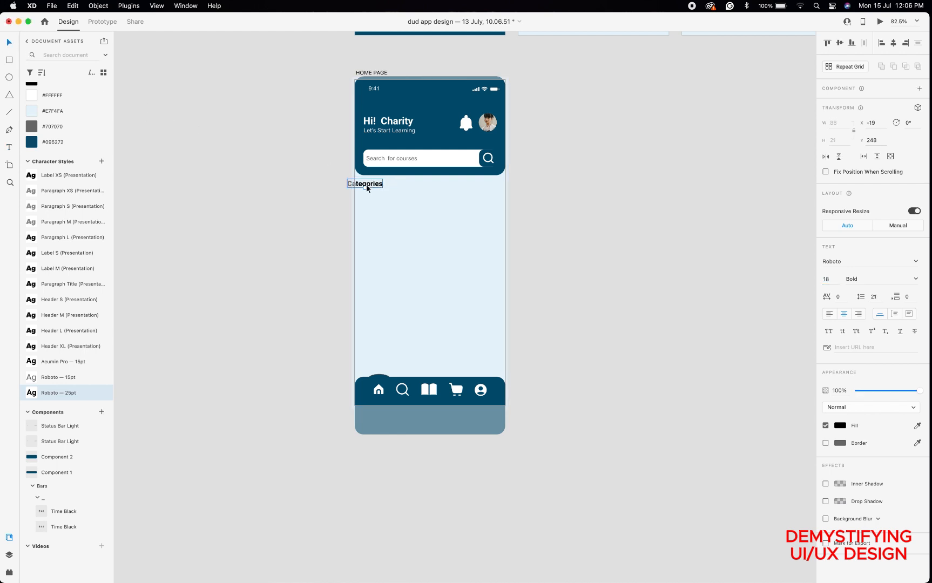
pyautogui.moveTo(367, 188); pyautogui.dragTo(383, 186)
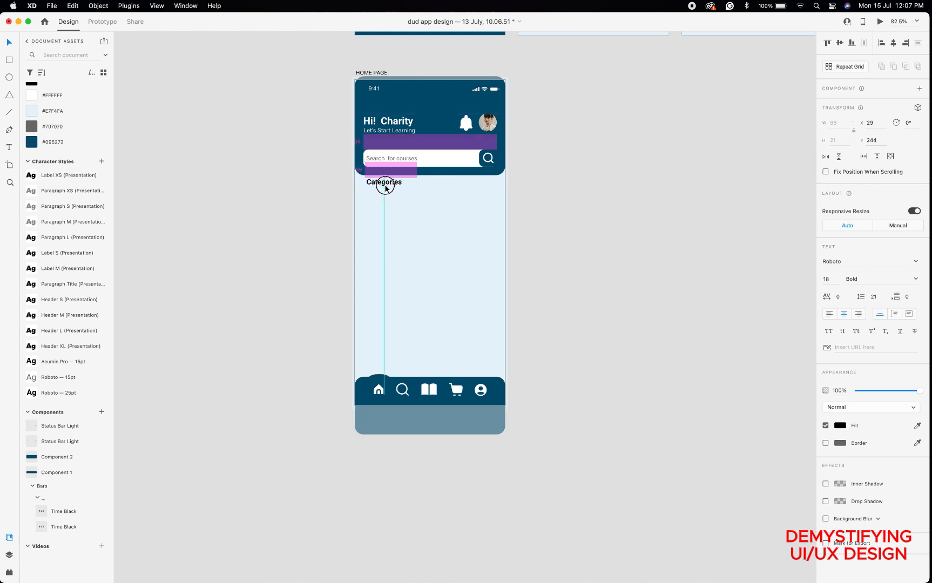
pyautogui.moveTo(385, 187); pyautogui.dragTo(382, 188)
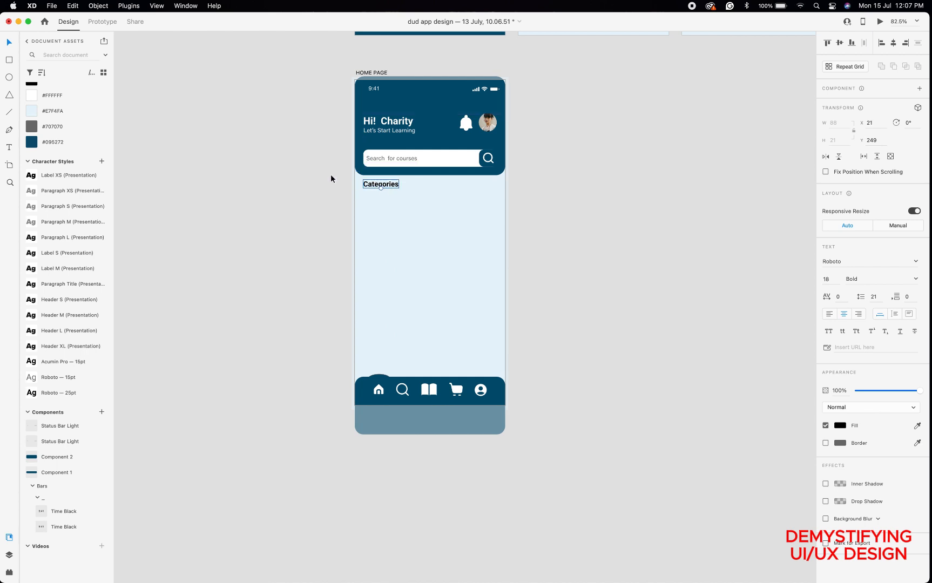
pyautogui.click(331, 179)
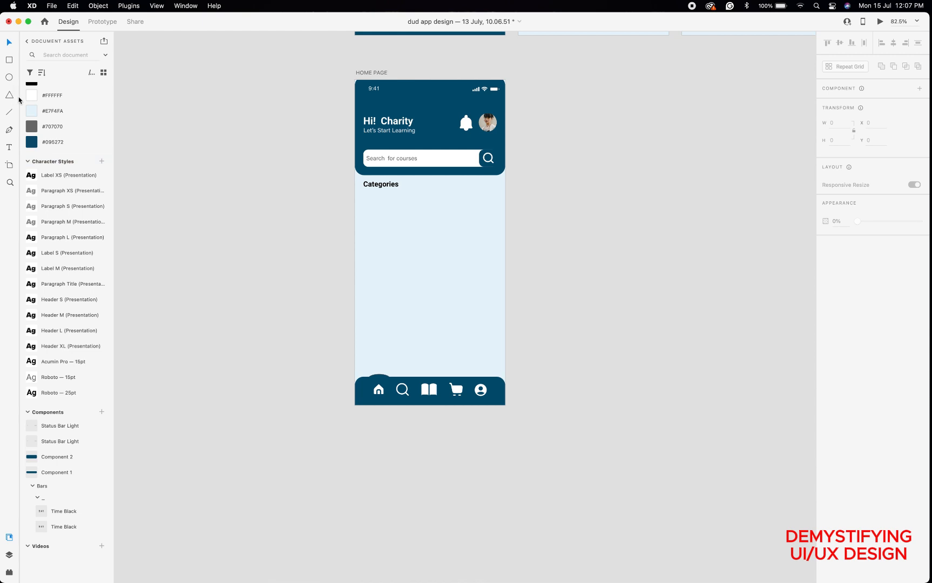
# Add the text "Beginners" below the Categories heading and set its font size to 15.
pyautogui.click(9, 148)
pyautogui.click(365, 199)
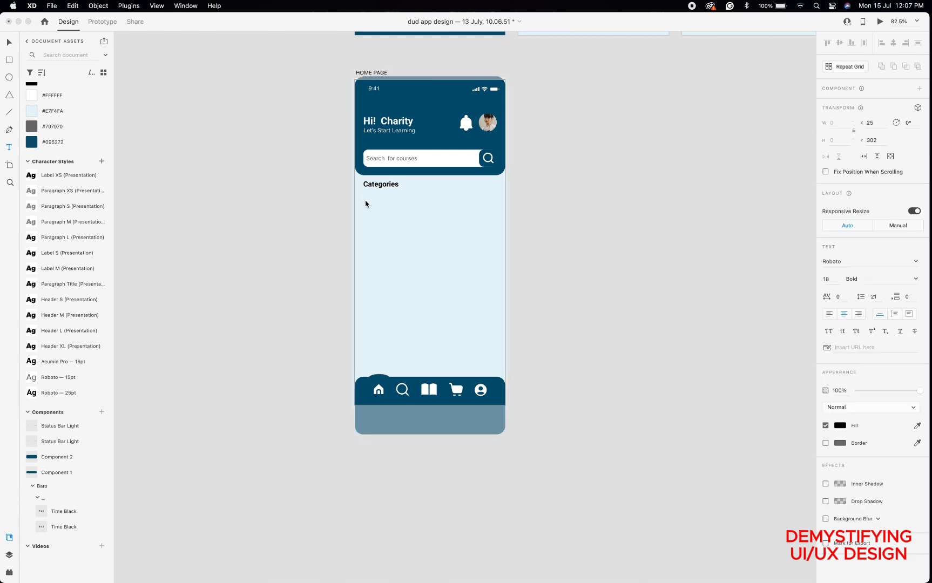
pyautogui.write('Beginners')
pyautogui.hotkey('shift', 'Left')
pyautogui.hotkey('shift', 'Left')
pyautogui.hotkey('shift', 'Left')
pyautogui.hotkey('shift', 'Left')
pyautogui.hotkey('shift', 'Left')
pyautogui.hotkey('shift', 'Left')
pyautogui.hotkey('shift', 'Left')
pyautogui.hotkey('shift', 'Left')
pyautogui.hotkey('shift', 'Left')
pyautogui.click(830, 280)
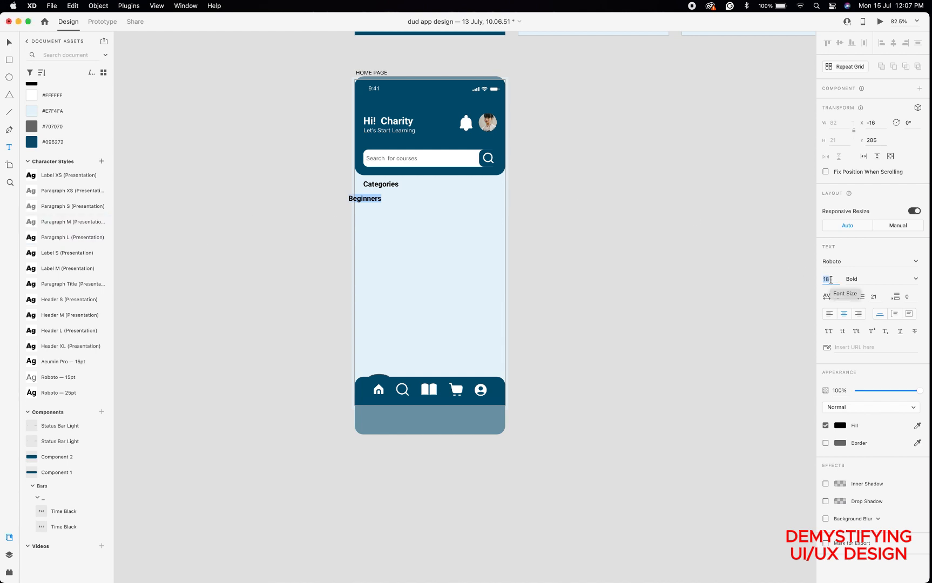
pyautogui.write('15')
pyautogui.press('Return')
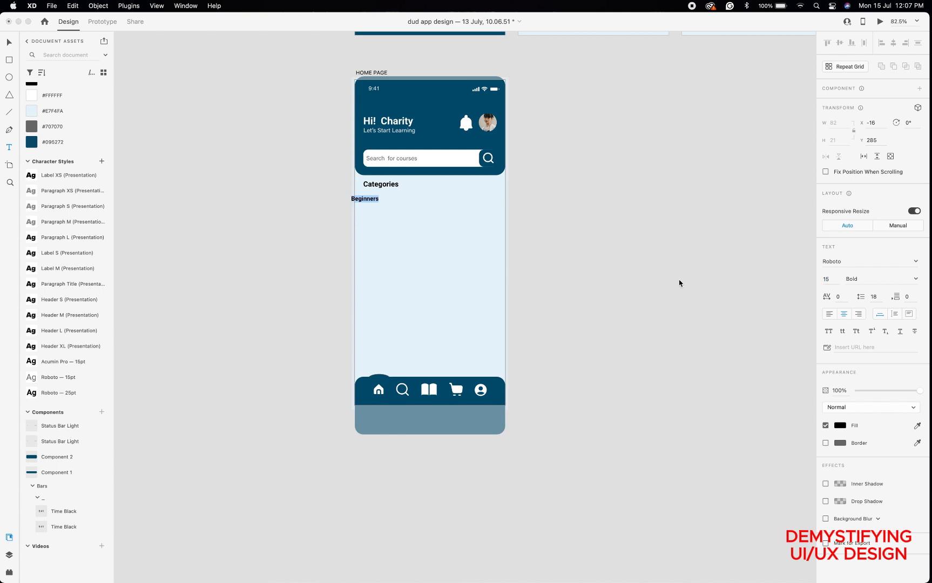
# Move the Beginners text under the Categories heading at X 25, Y 286.
pyautogui.click(11, 45)
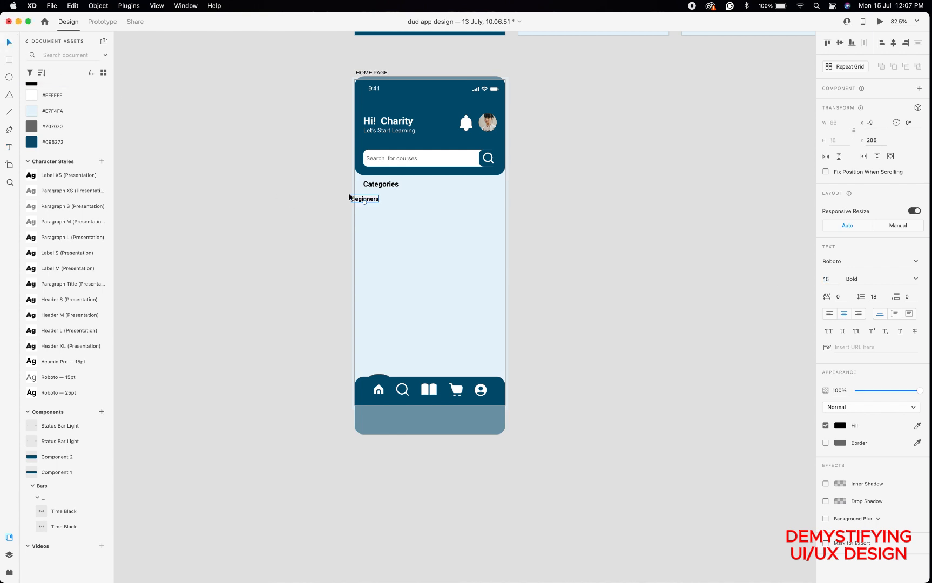
pyautogui.click(365, 200)
pyautogui.moveTo(365, 200); pyautogui.dragTo(377, 201)
# Draw a rectangle about 93 × 30 over the Beginners text and fill it with #095272.
pyautogui.click(9, 60)
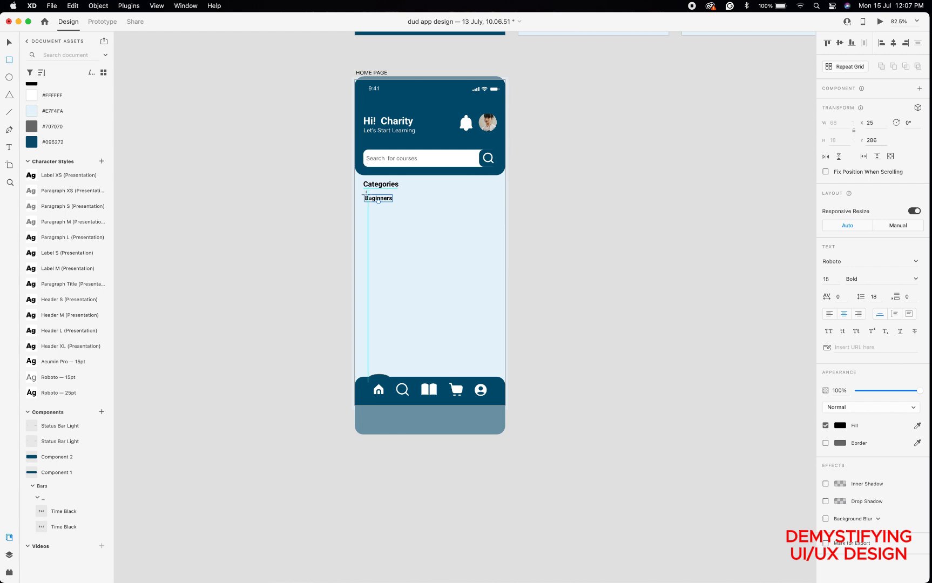
pyautogui.moveTo(361, 193); pyautogui.dragTo(399, 204)
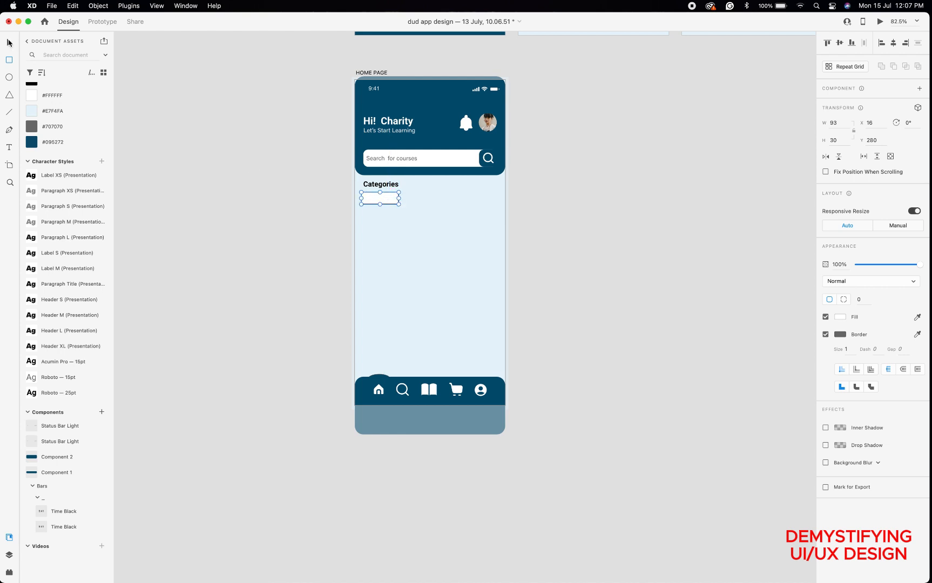
pyautogui.click(35, 146)
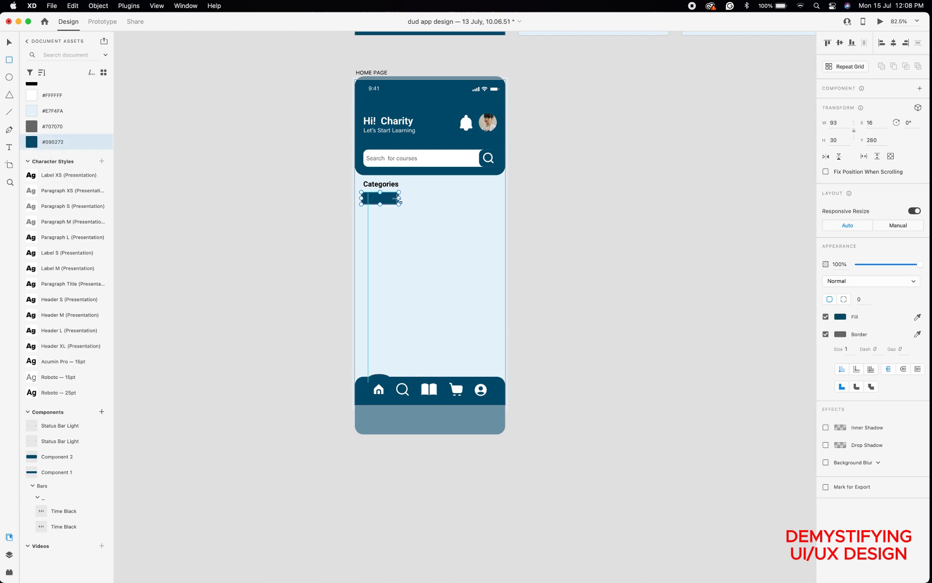
# Round the rectangle's corners to a radius of 15 and remove its border.
pyautogui.scroll(5, 392, 199)
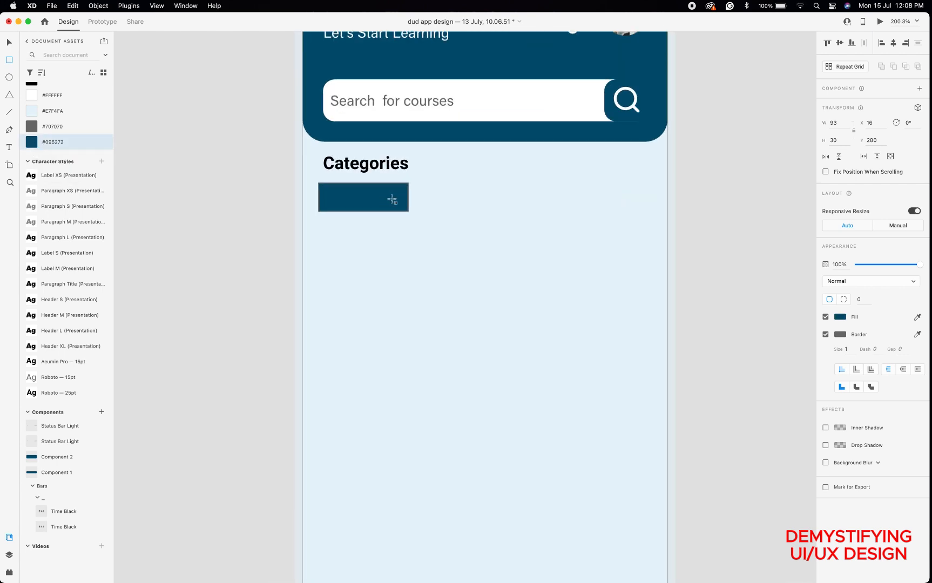
pyautogui.press('v')
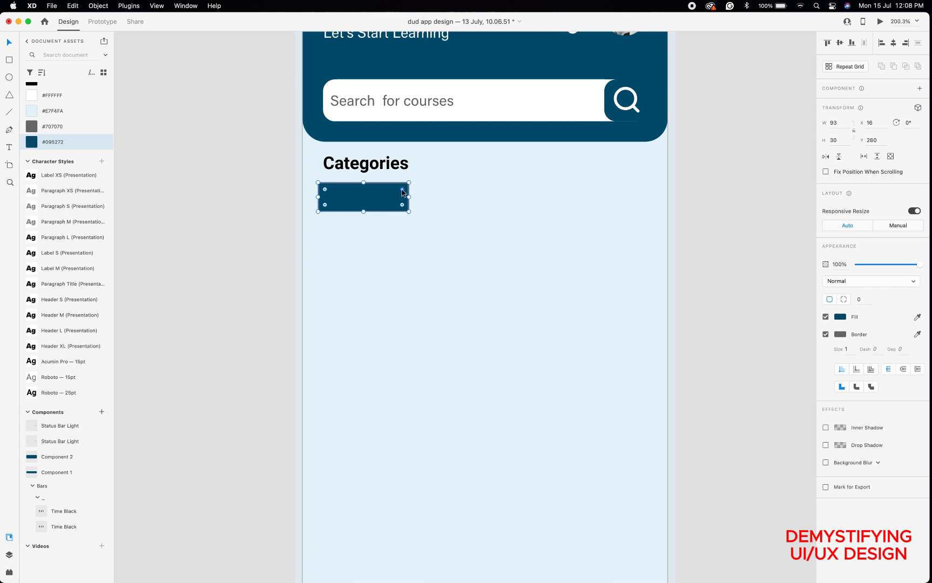
pyautogui.moveTo(402, 193); pyautogui.dragTo(389, 201)
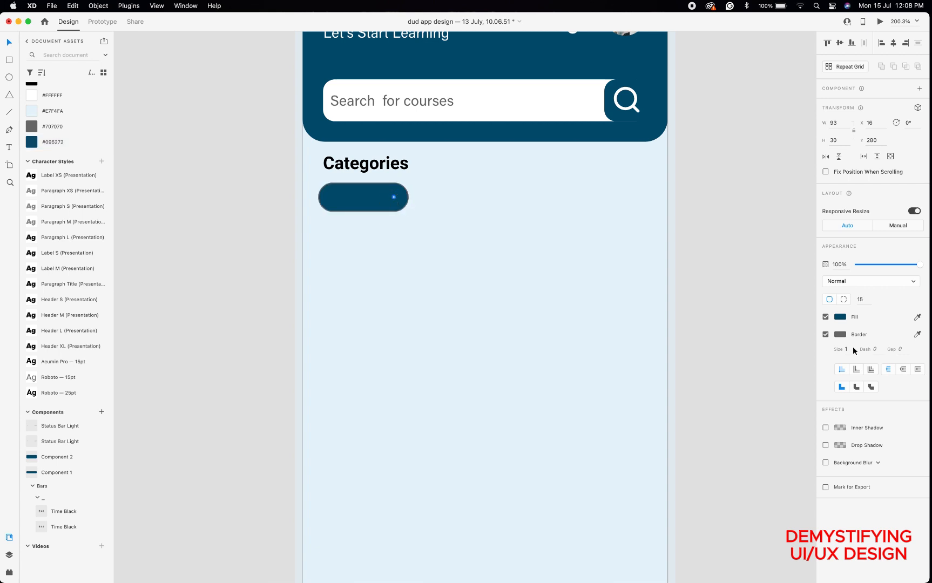
pyautogui.click(825, 334)
# Send the rounded pill backward so it sits behind the Beginners text.
pyautogui.scroll(-5, 428, 188)
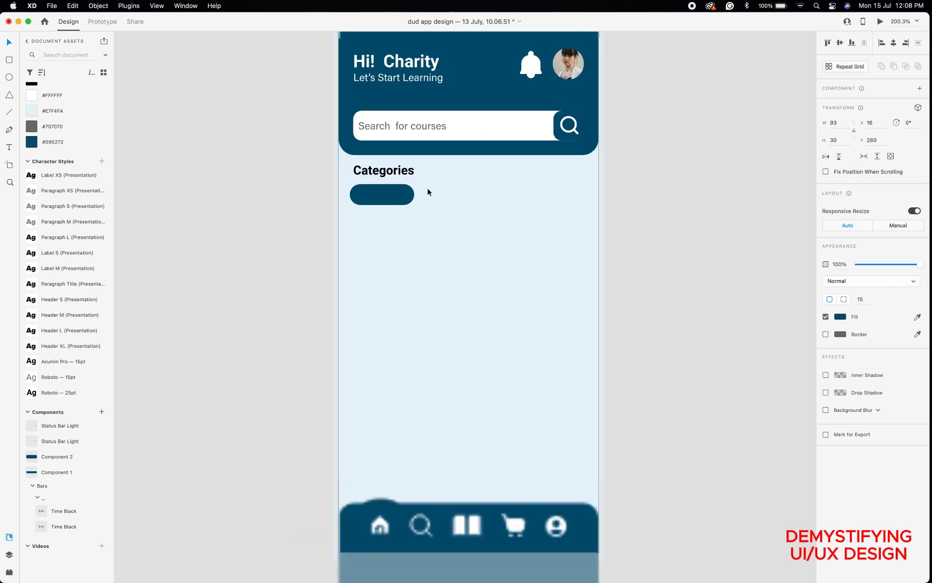
pyautogui.click(411, 191)
pyautogui.scroll(2, 402, 205)
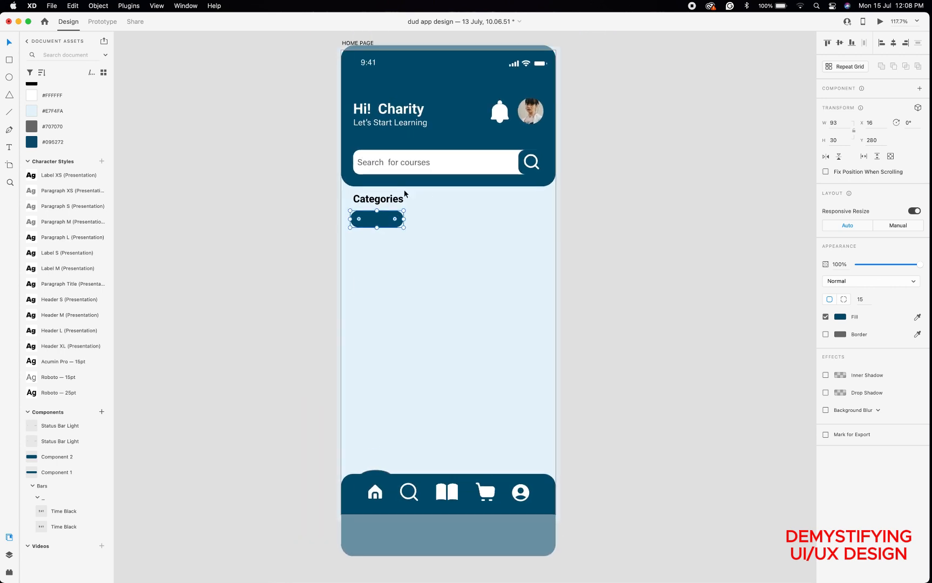
pyautogui.rightClick(387, 220)
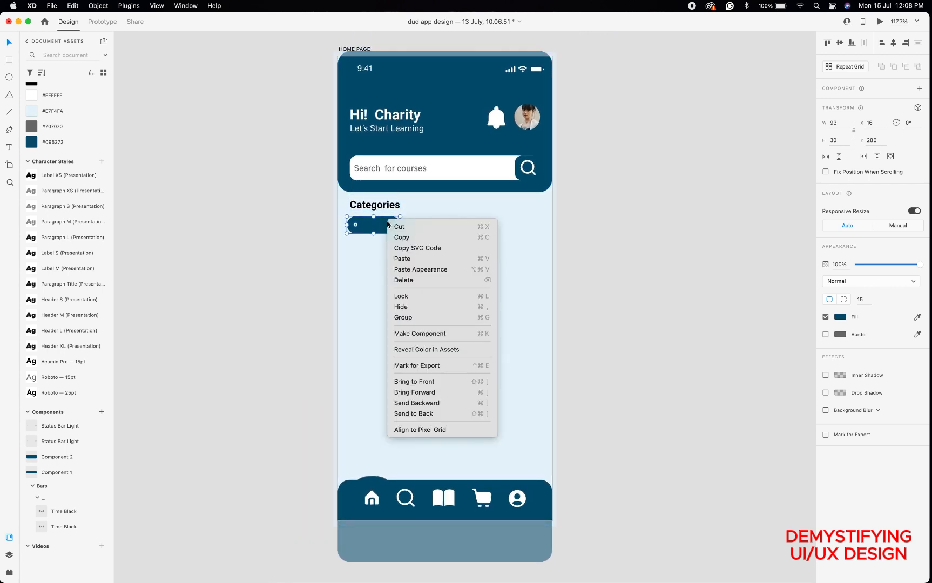
pyautogui.click(414, 403)
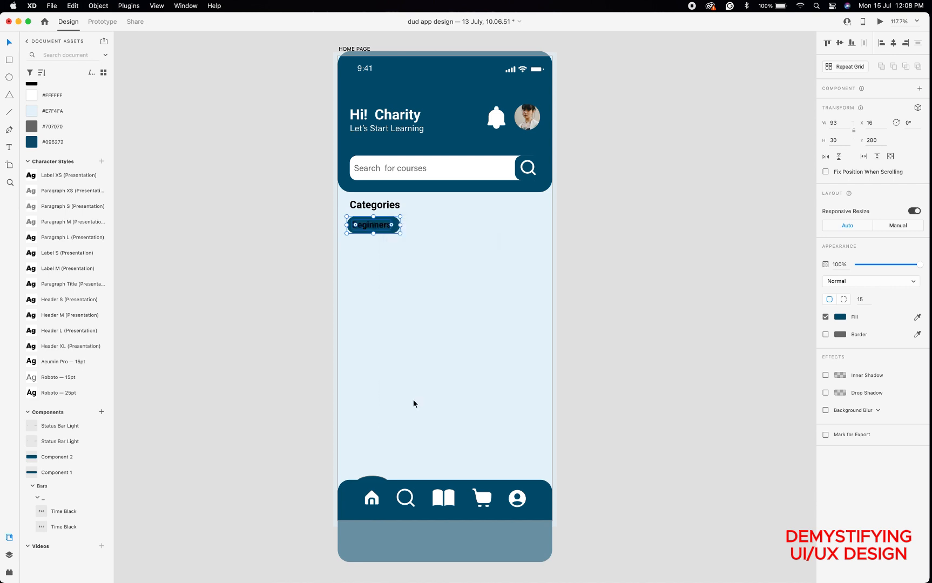
# Color the Beginners text white #FFFFFF and deselect it.
pyautogui.click(371, 226)
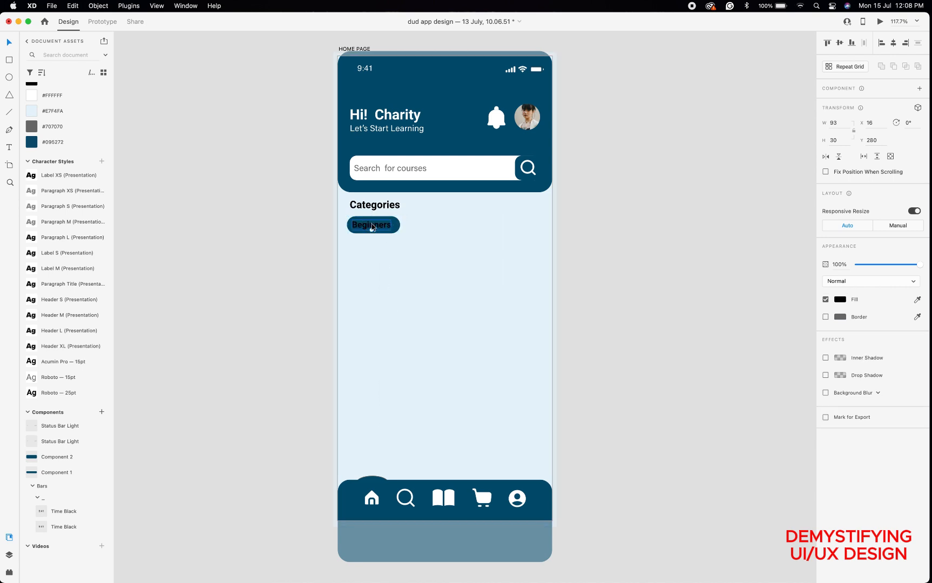
pyautogui.click(34, 95)
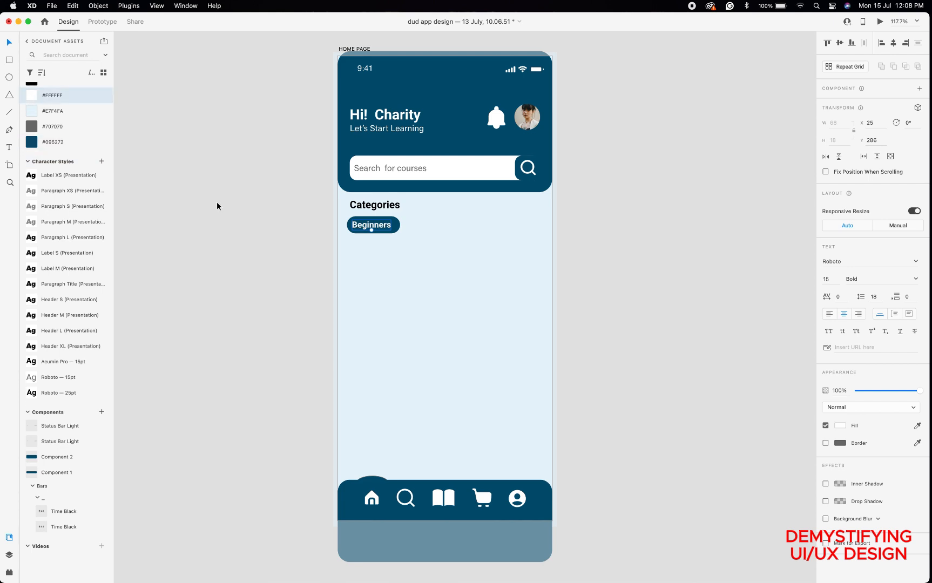
pyautogui.click(364, 254)
# Change the Beginners text weight to Regular.
pyautogui.scroll(-3, 364, 254)
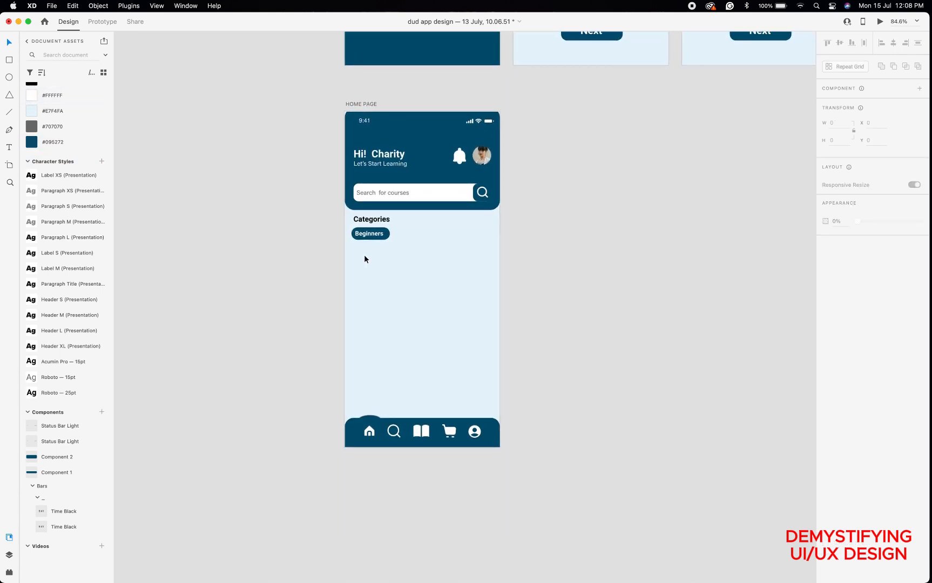
pyautogui.scroll(1, 364, 255)
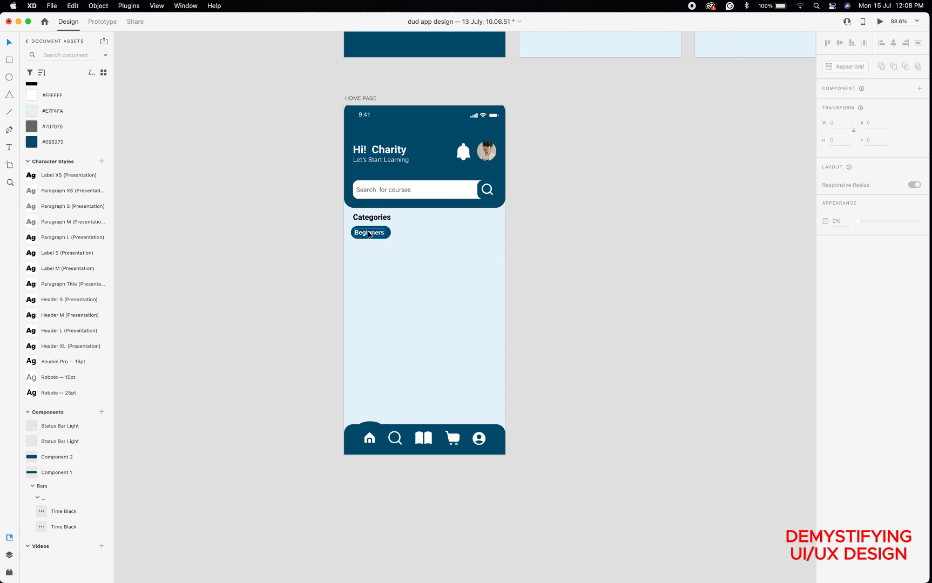
pyautogui.click(369, 234)
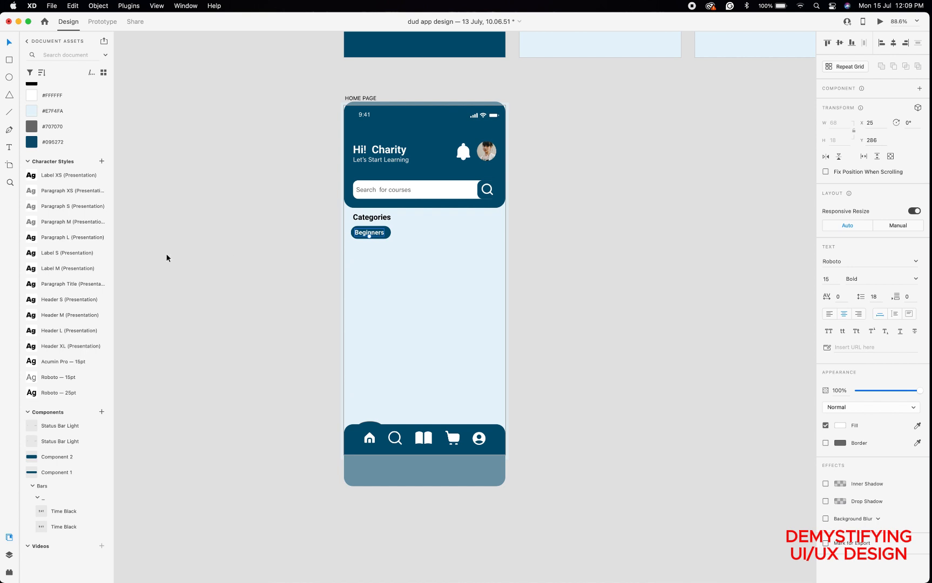
pyautogui.click(915, 278)
pyautogui.click(858, 290)
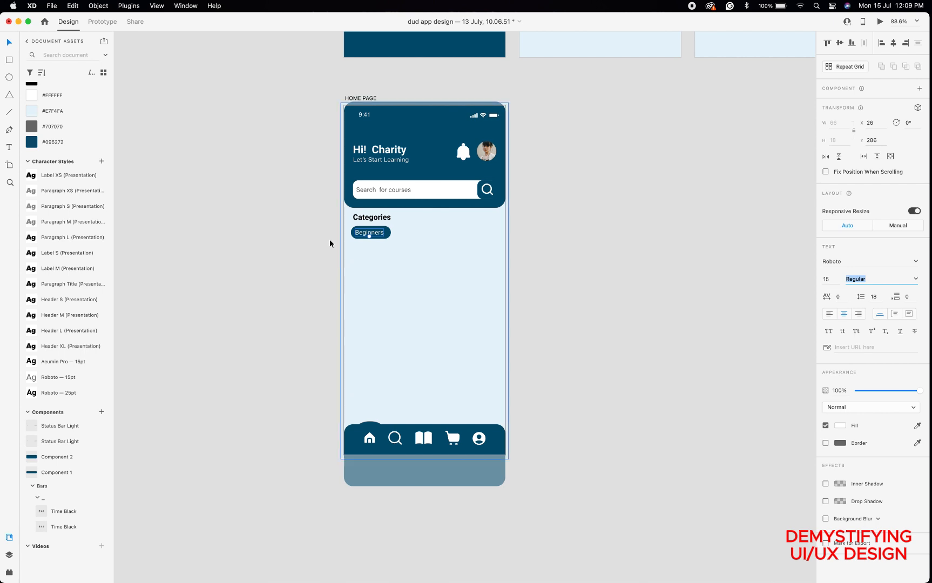
# Fill the pill behind the Beginners text with the Accent 5 (Presentation) color.
pyautogui.click(391, 238)
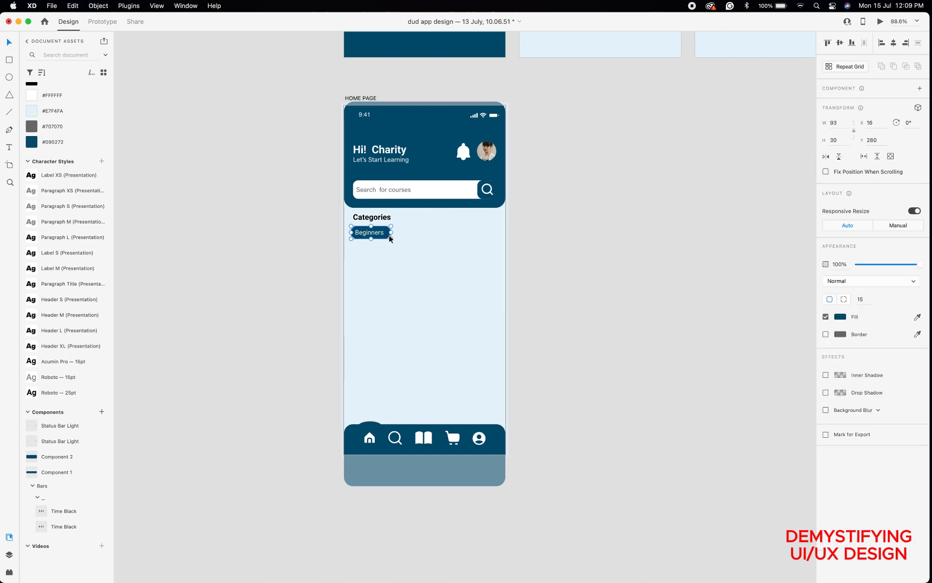
pyautogui.scroll(5, 38, 181)
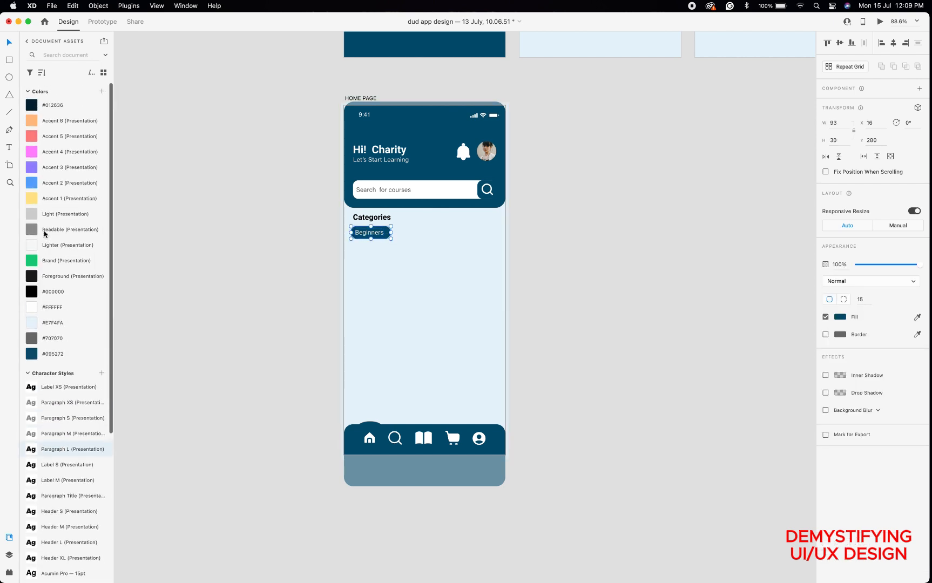
pyautogui.click(31, 136)
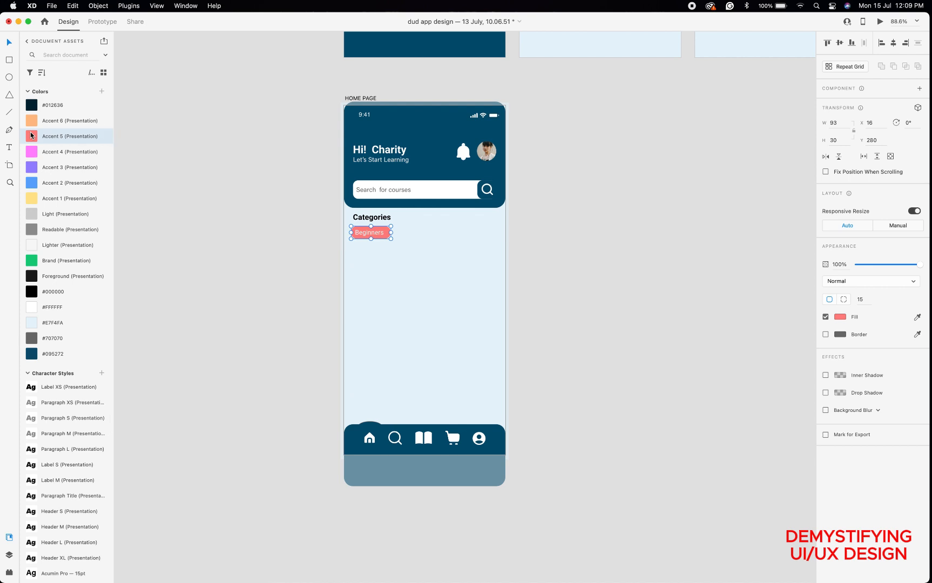
# Duplicate the Beginners pill together with its text just to its right, at about X 119 and Y 280.
pyautogui.click(469, 285)
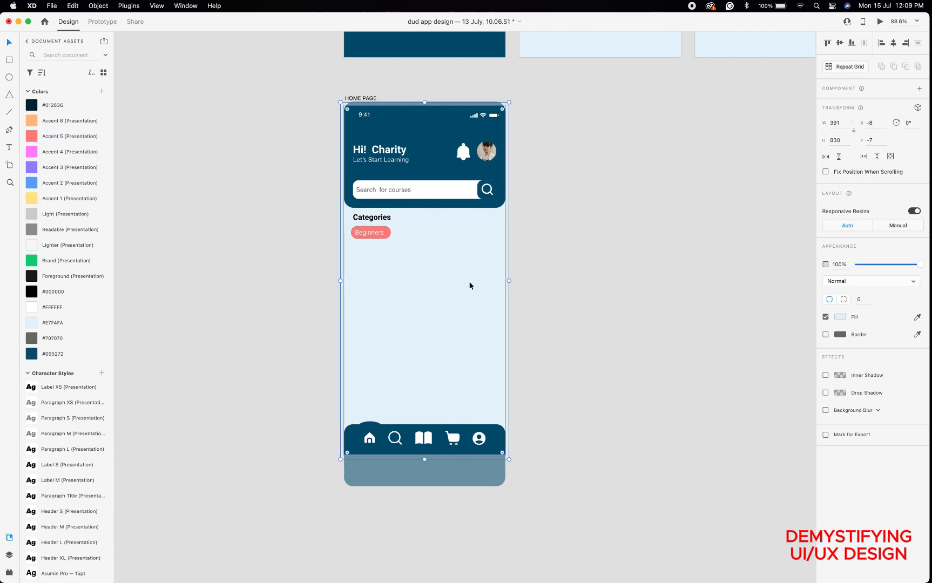
pyautogui.doubleClick(370, 233)
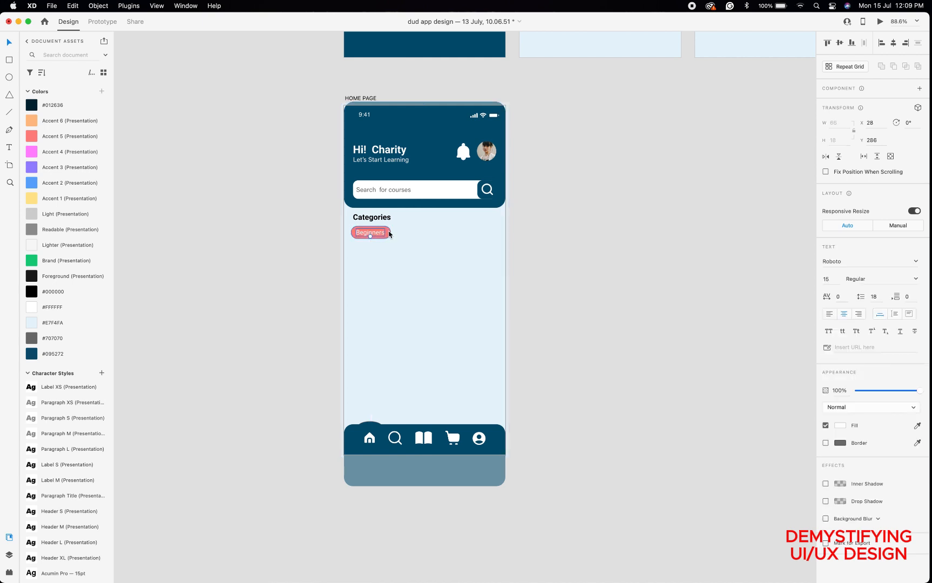
pyautogui.keyDown('shift'); pyautogui.click(389, 235); pyautogui.keyUp('shift')
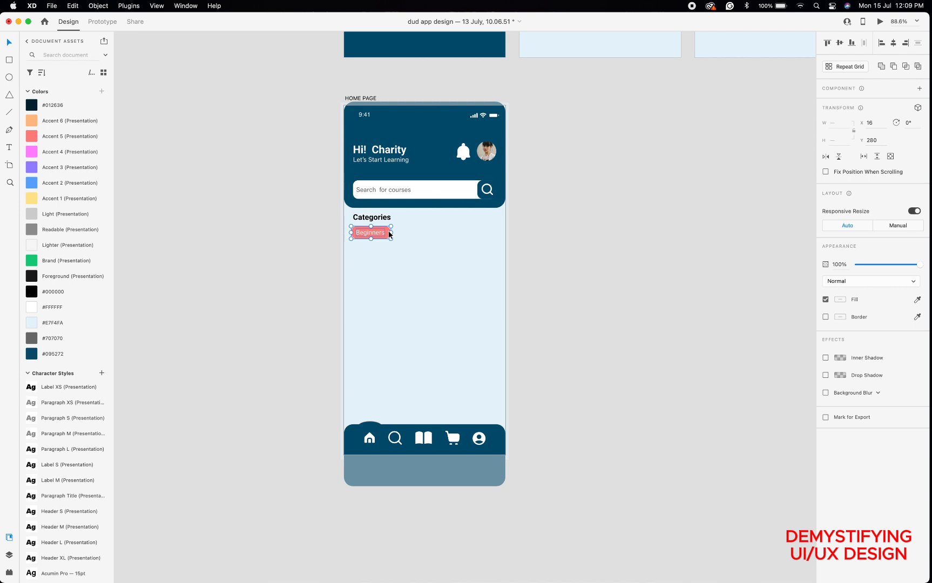
pyautogui.moveTo(378, 232); pyautogui.dragTo(422, 233)
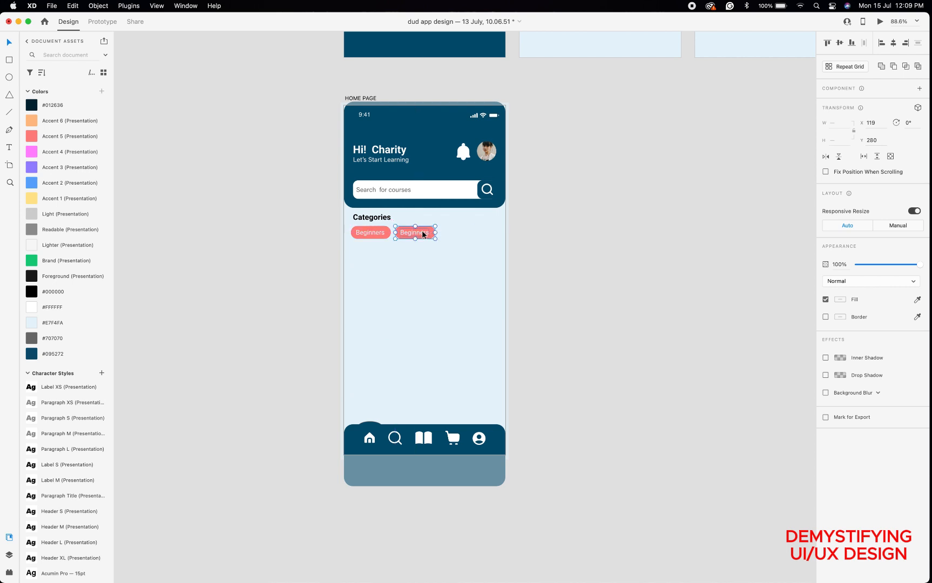
# Change the duplicated pill's text to Intermediate.
pyautogui.doubleClick(415, 232)
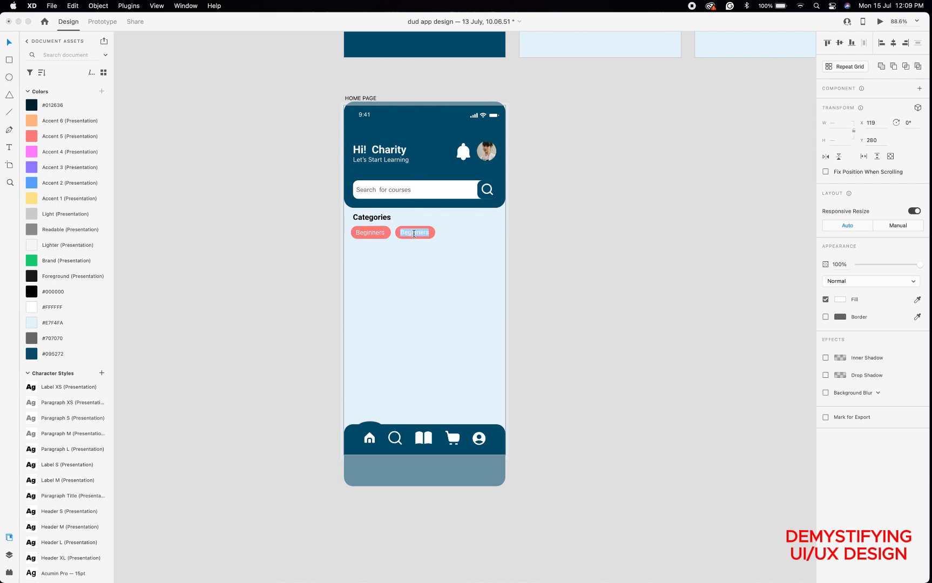
pyautogui.doubleClick(415, 233)
pyautogui.write('t')
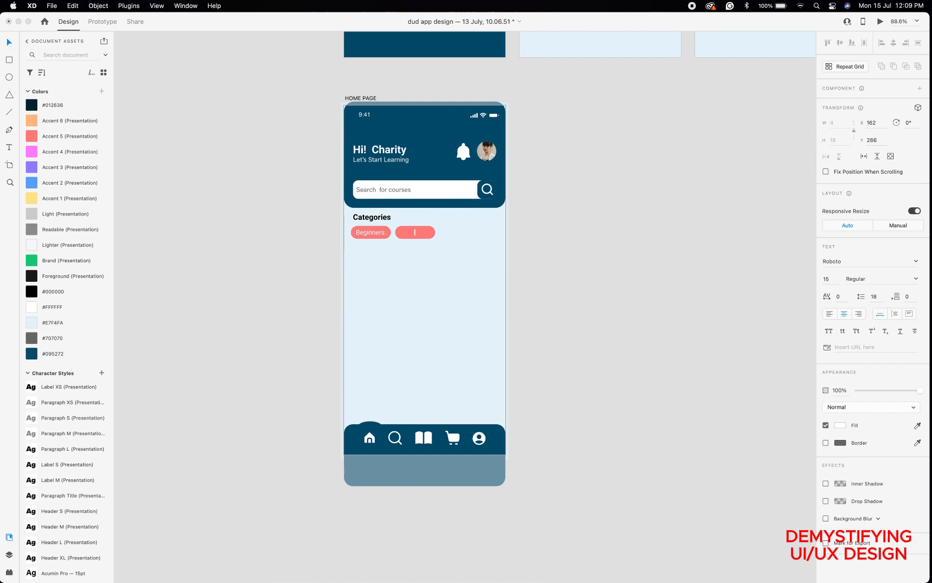
pyautogui.write('nterm')
pyautogui.write('ediate')
pyautogui.click(8, 43)
# Widen the Intermediate pill to about 108 and shift its text right until it is centered inside.
pyautogui.click(425, 231)
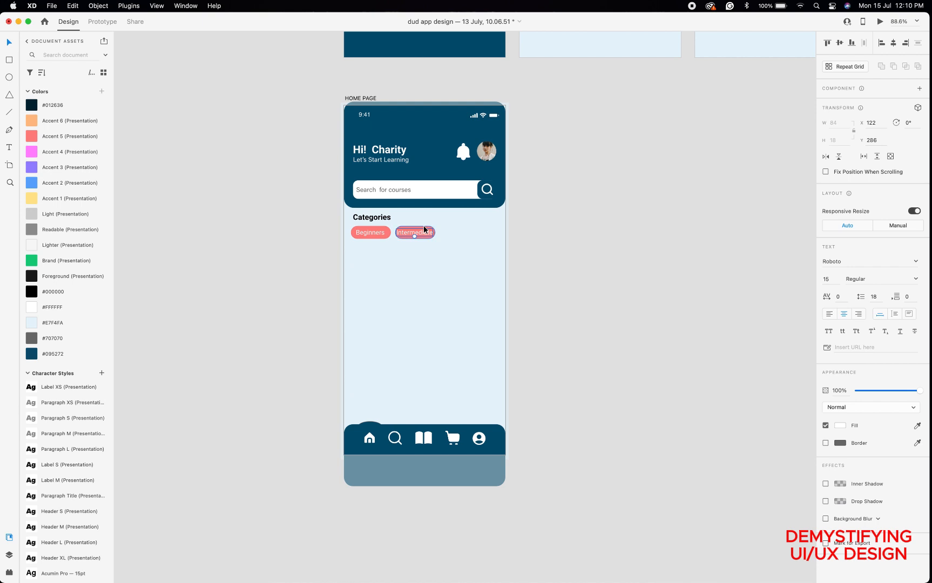
pyautogui.click(436, 233)
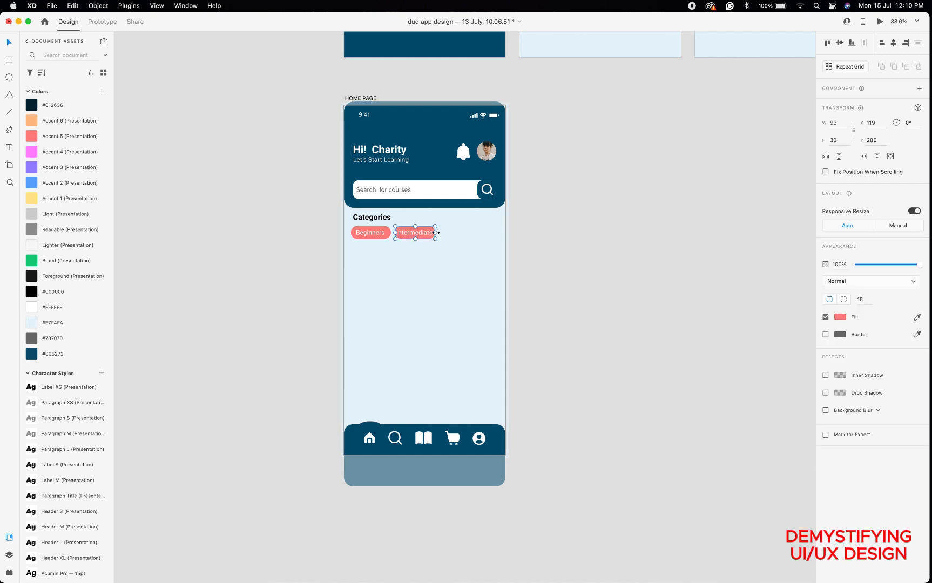
pyautogui.moveTo(435, 232); pyautogui.dragTo(442, 232)
pyautogui.click(425, 233)
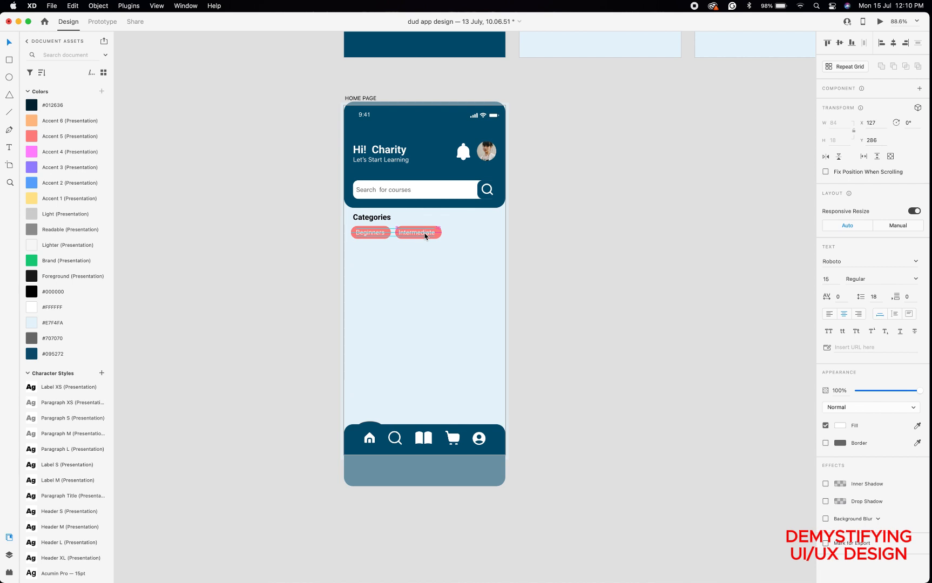
pyautogui.press('Right')
pyautogui.press('Right')
pyautogui.press('Right')
pyautogui.press('Right')
# Fill the Intermediate pill with the Light (Presentation) color and deselect it.
pyautogui.click(440, 233)
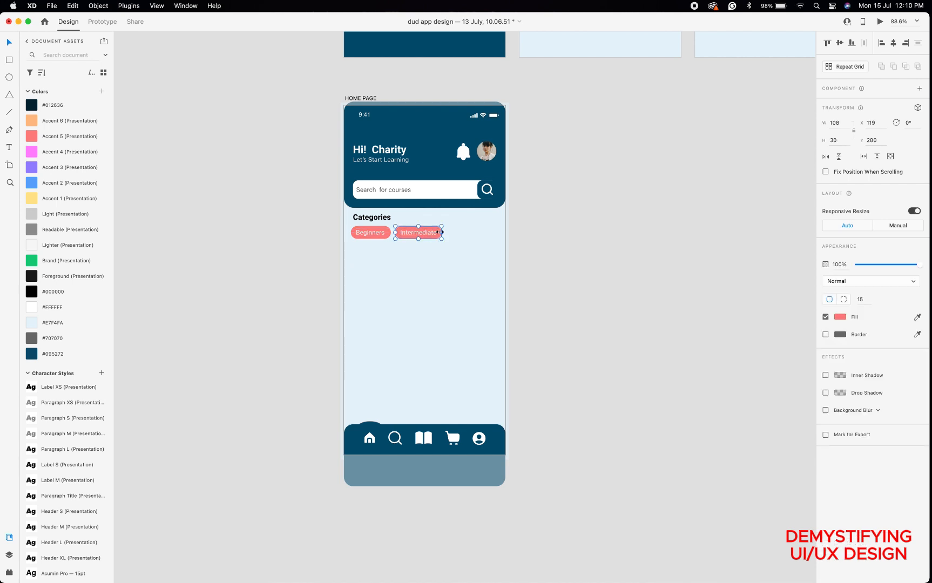
pyautogui.click(30, 216)
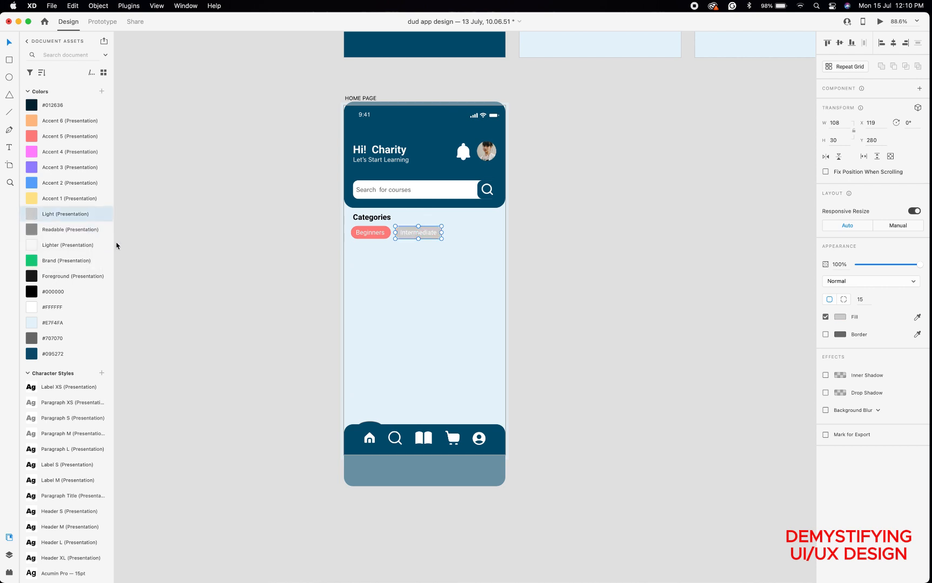
pyautogui.click(205, 279)
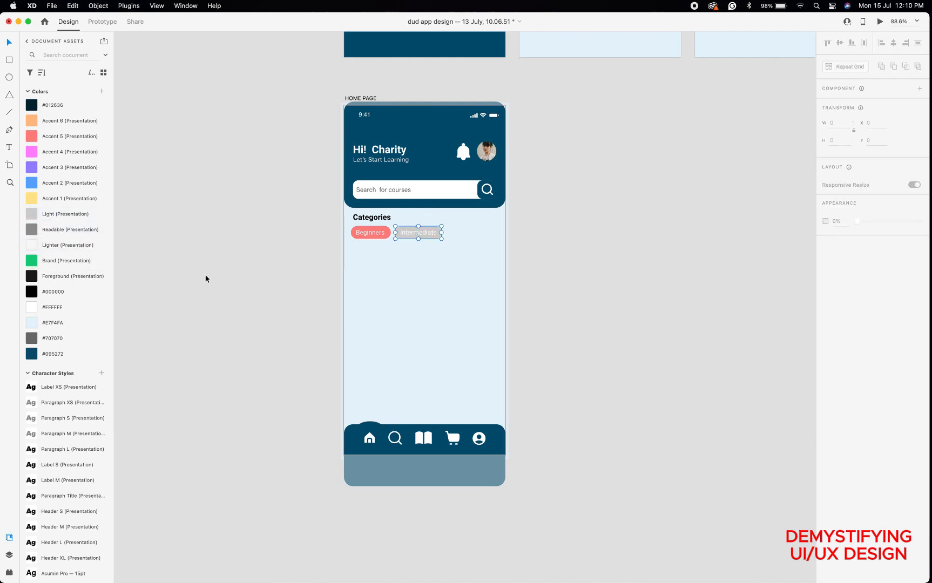
# Color the Beginners text black #000000 and deselect it.
pyautogui.click(377, 236)
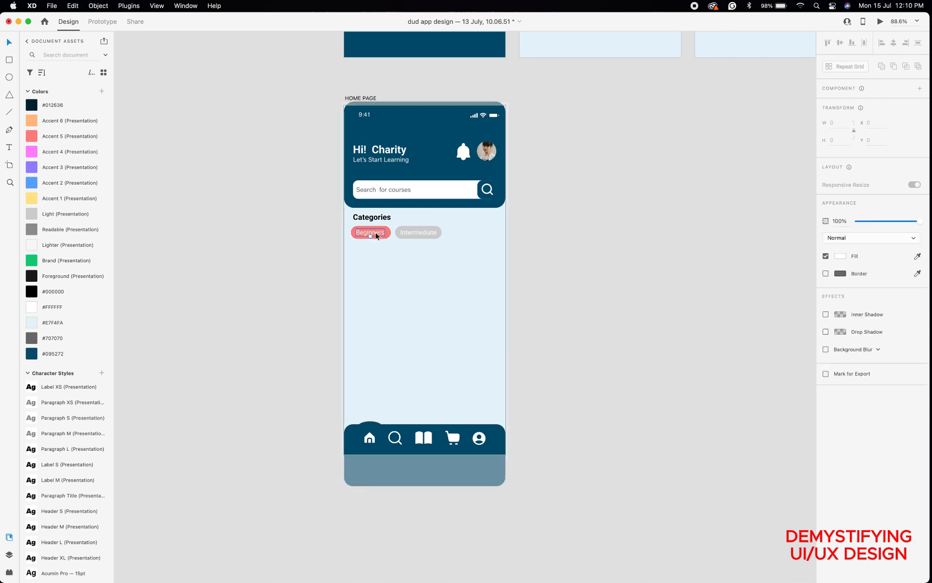
pyautogui.click(32, 292)
pyautogui.click(32, 356)
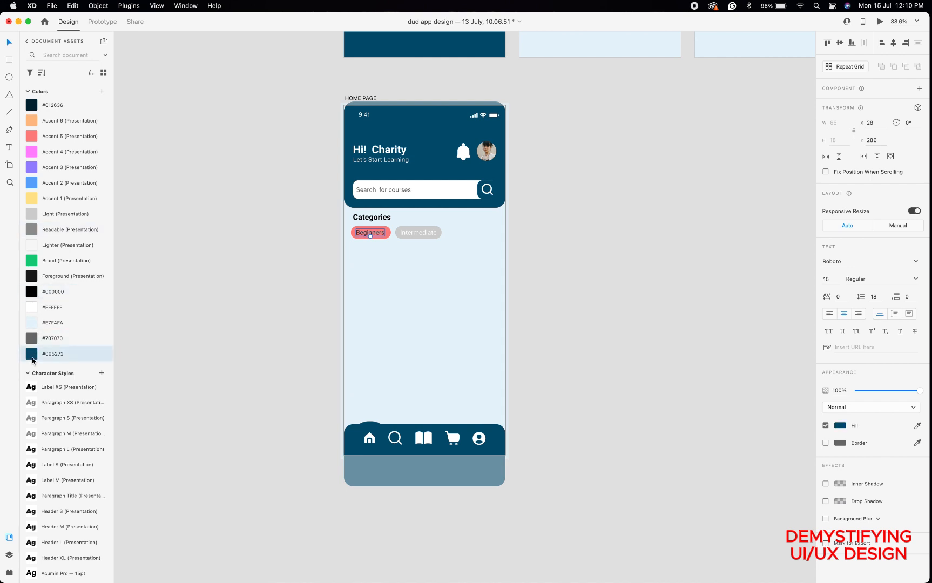
pyautogui.click(32, 292)
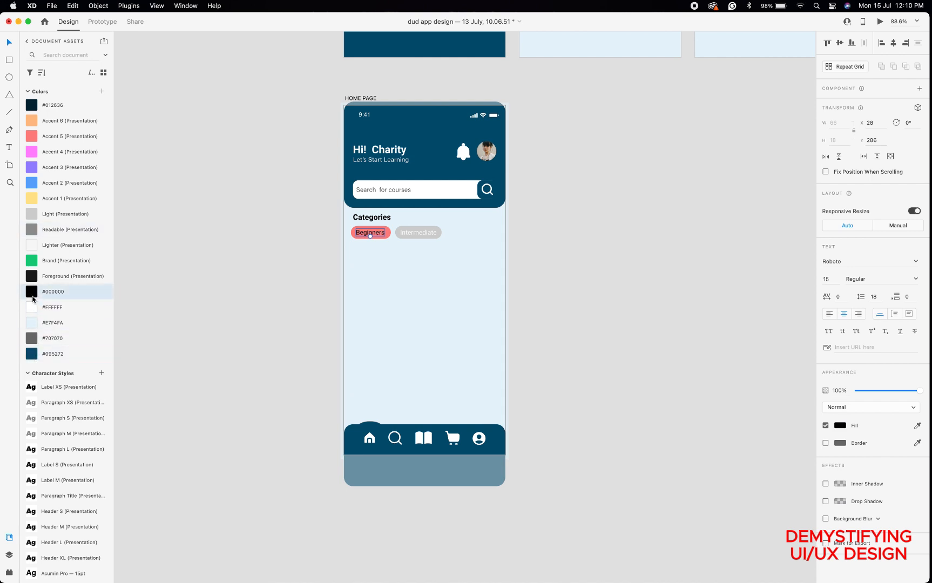
pyautogui.click(249, 250)
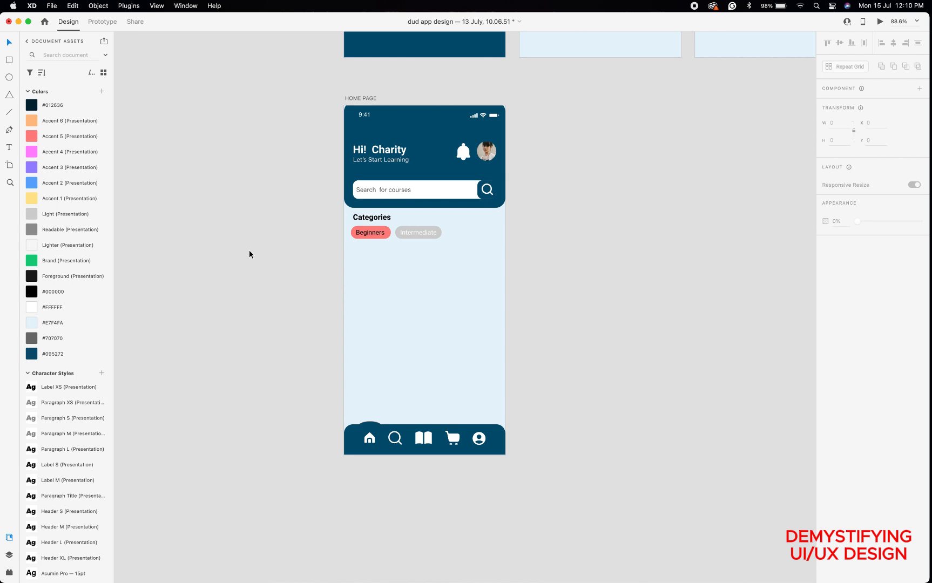
# Duplicate the Intermediate pill with its text to the right, at about X 240 and Y 280.
pyautogui.doubleClick(423, 234)
pyautogui.press('Escape')
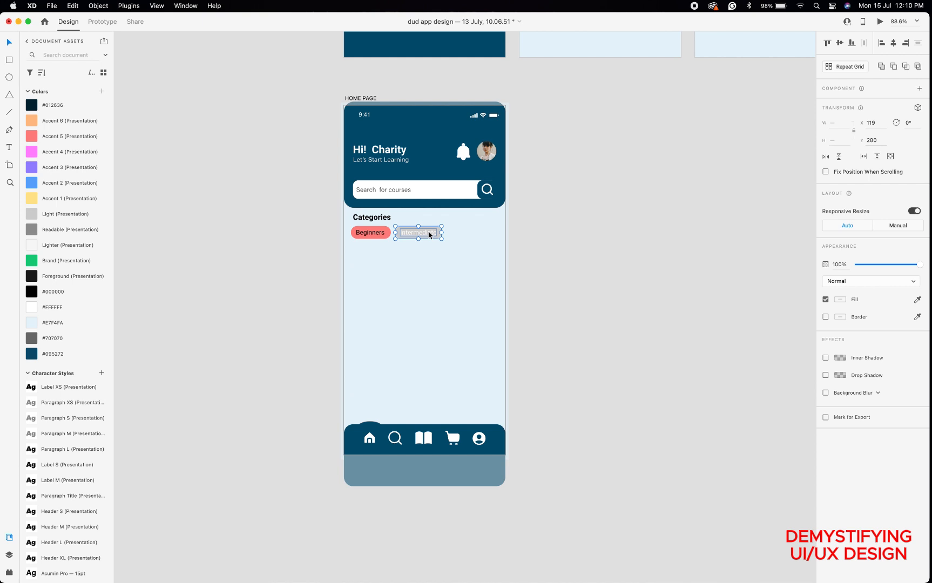
pyautogui.moveTo(442, 233); pyautogui.dragTo(483, 233)
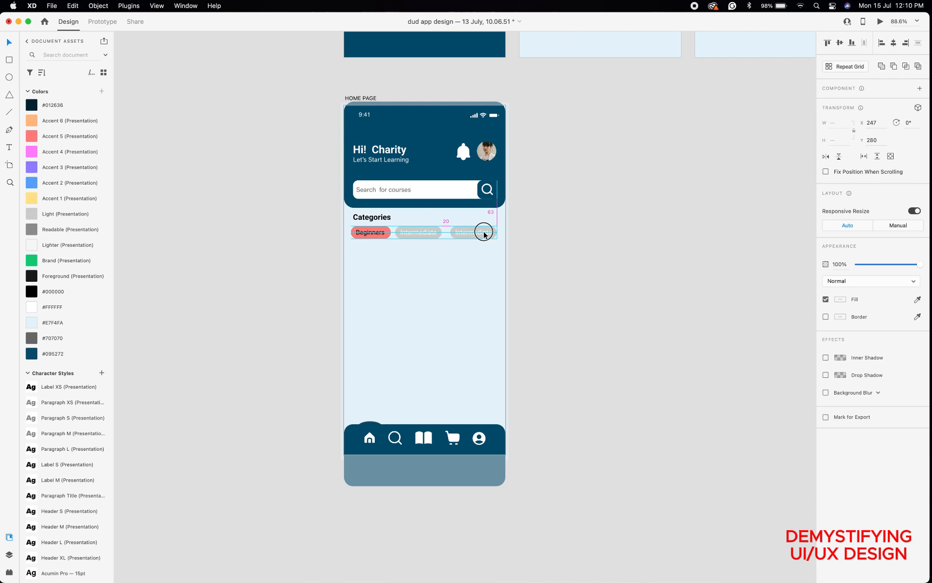
pyautogui.moveTo(484, 233); pyautogui.dragTo(478, 235)
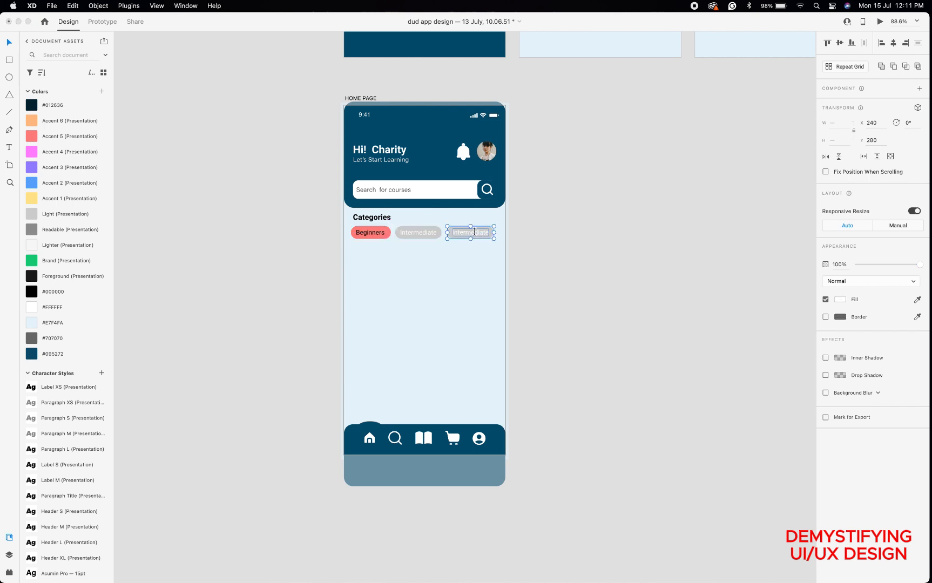
# Change the third pill's text to Advanced and deselect it.
pyautogui.doubleClick(474, 232)
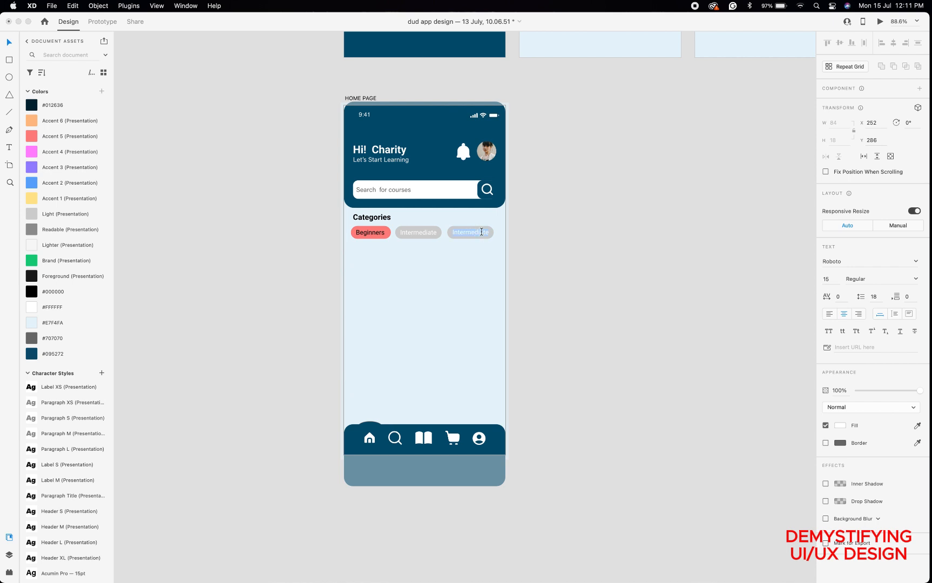
pyautogui.write('Advanced')
pyautogui.click(10, 43)
pyautogui.click(568, 242)
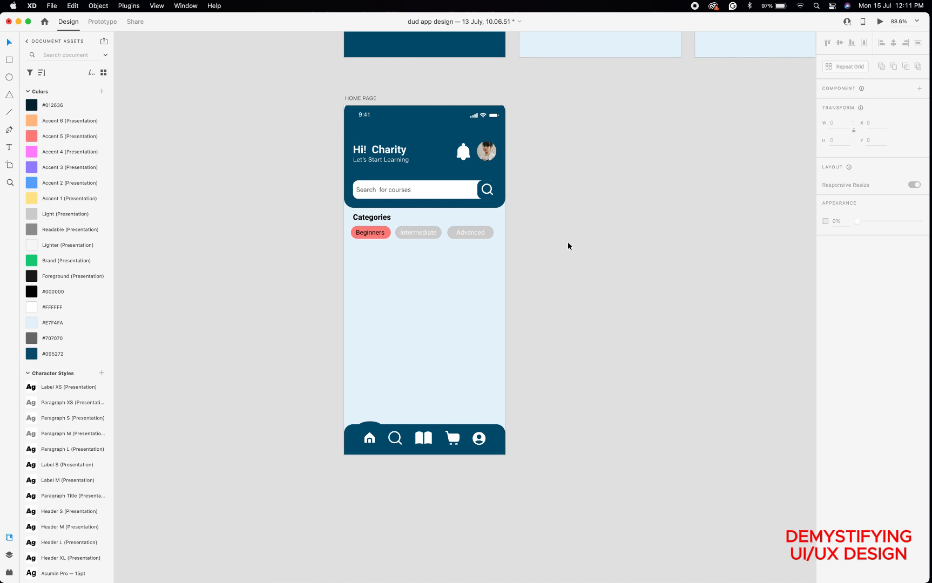
# Fill the Beginners pill with the Accent 6 (Presentation) color and deselect it.
pyautogui.click(388, 236)
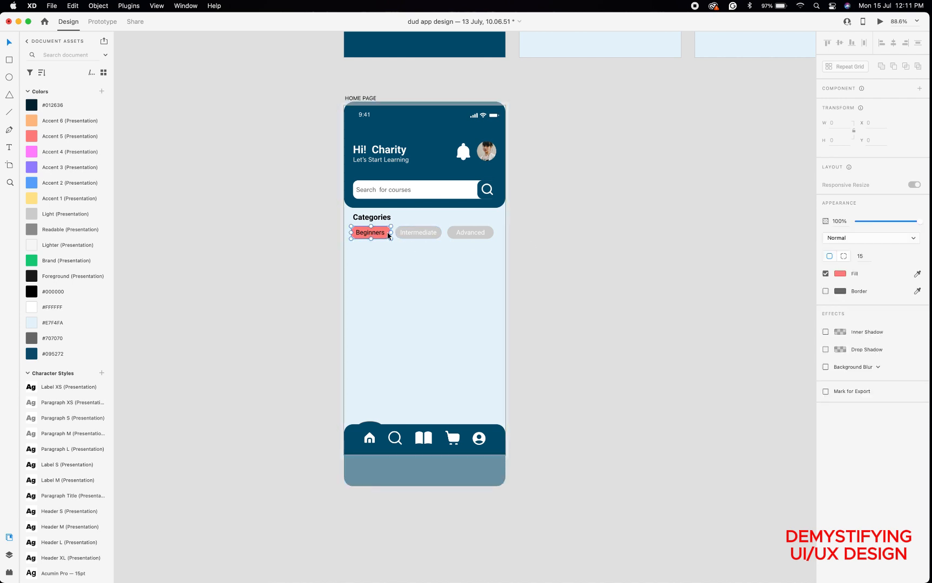
pyautogui.click(32, 124)
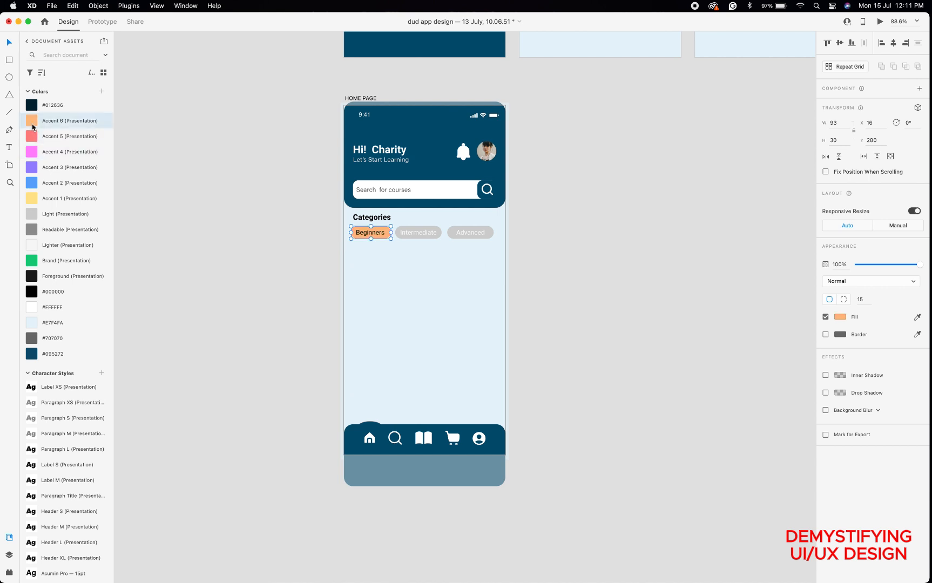
pyautogui.click(433, 367)
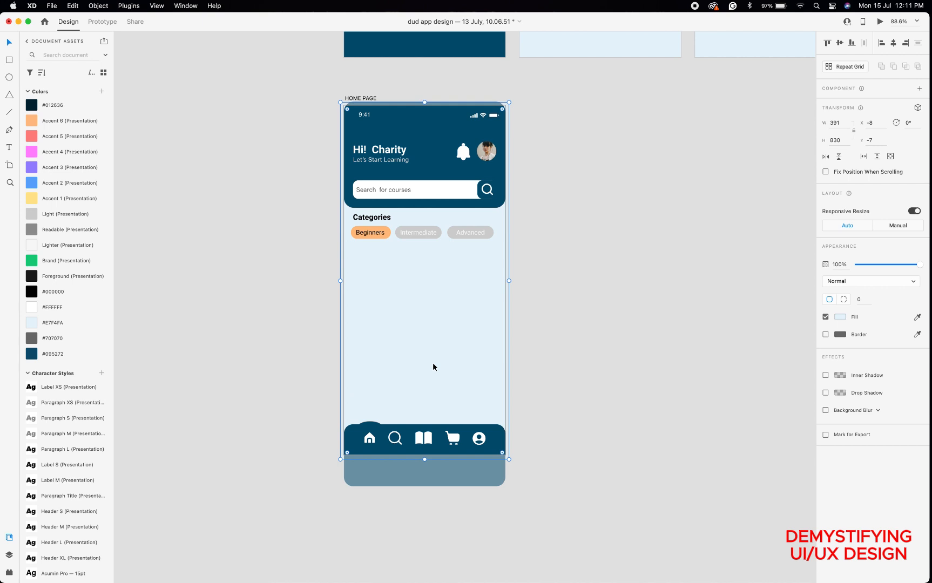
pyautogui.click(315, 272)
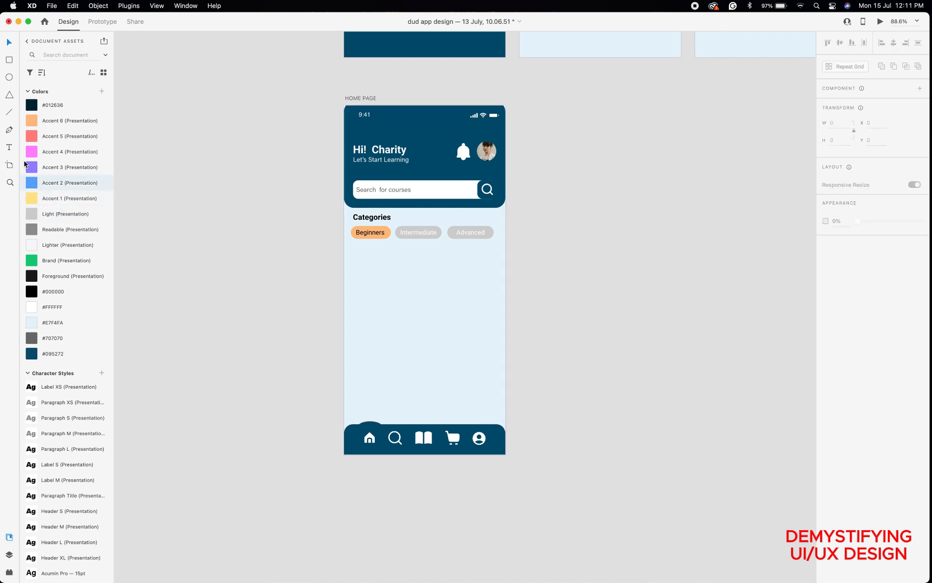
# Draw a borderless white square card about 122 by 122 with a corner radius of about 21 below the Beginners pill.
pyautogui.click(9, 61)
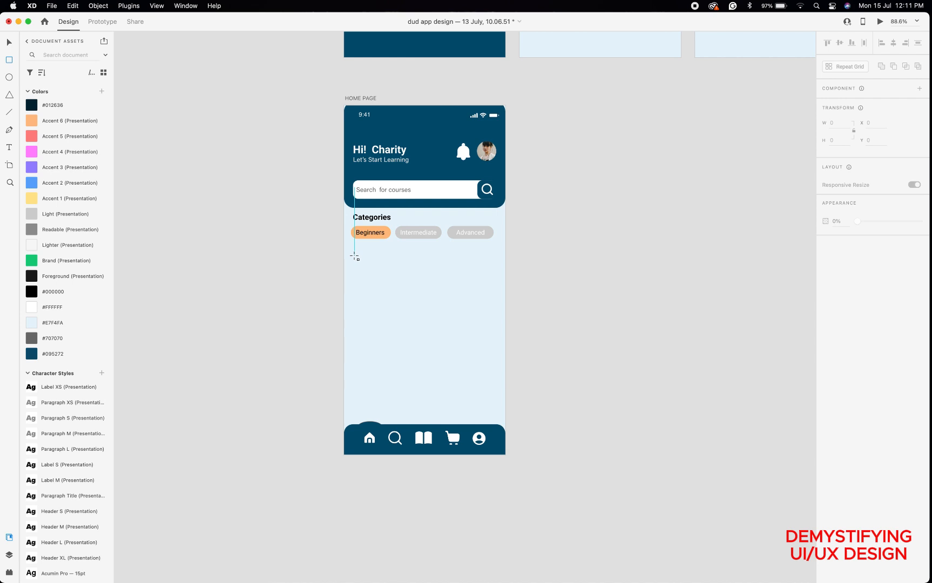
pyautogui.moveTo(353, 254); pyautogui.dragTo(404, 307)
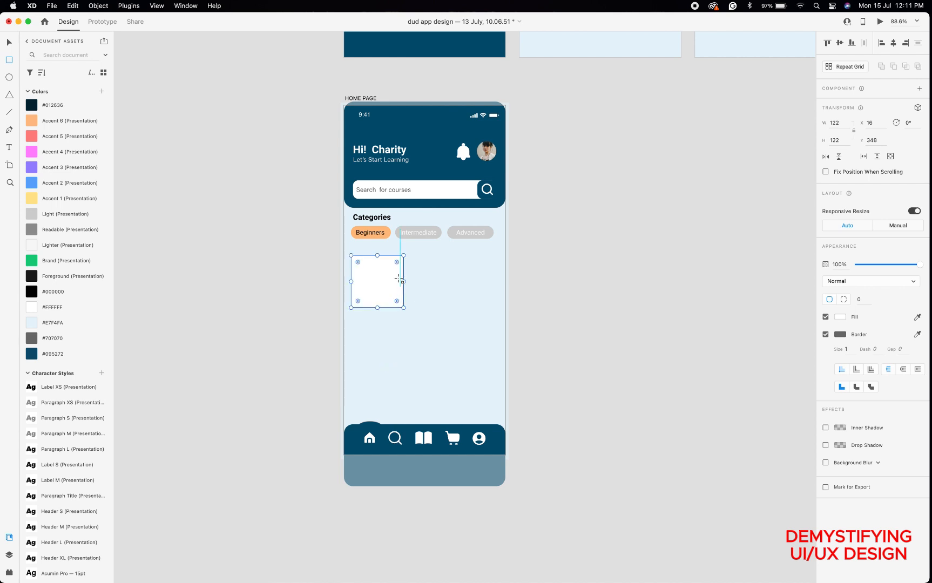
pyautogui.moveTo(396, 262); pyautogui.dragTo(394, 264)
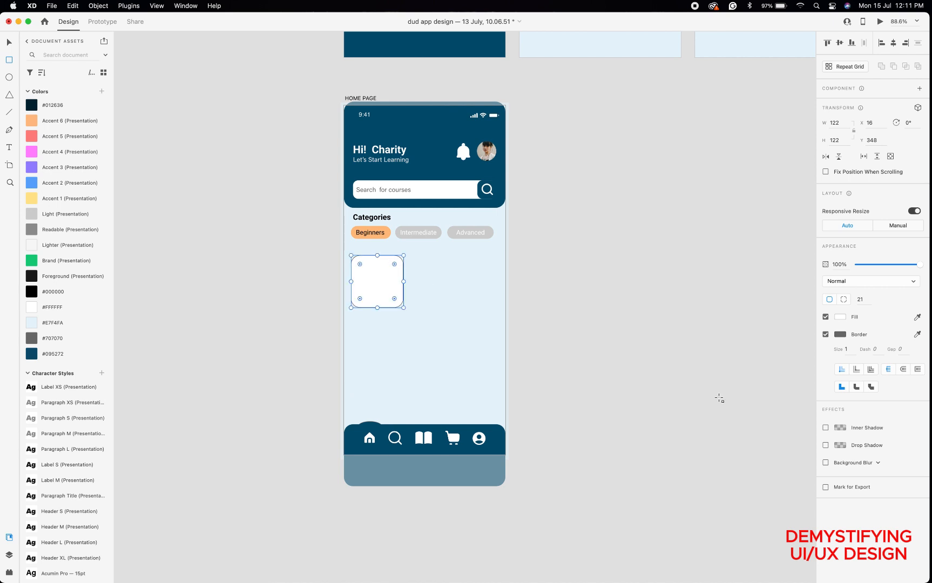
pyautogui.click(826, 334)
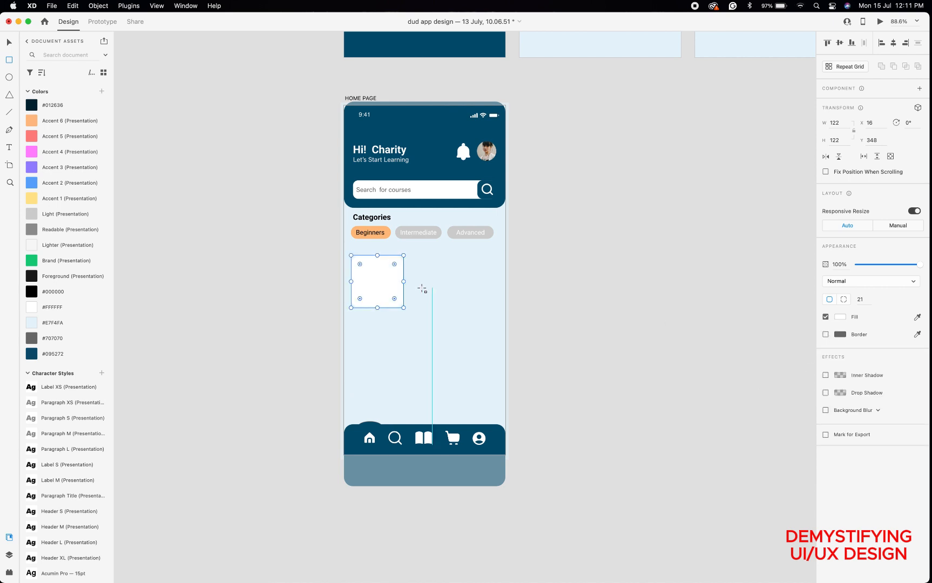
# Duplicate the white rounded card to the right, below the Advanced pill, at about X 223 and Y 343.
pyautogui.press('v')
pyautogui.moveTo(382, 278); pyautogui.dragTo(471, 281)
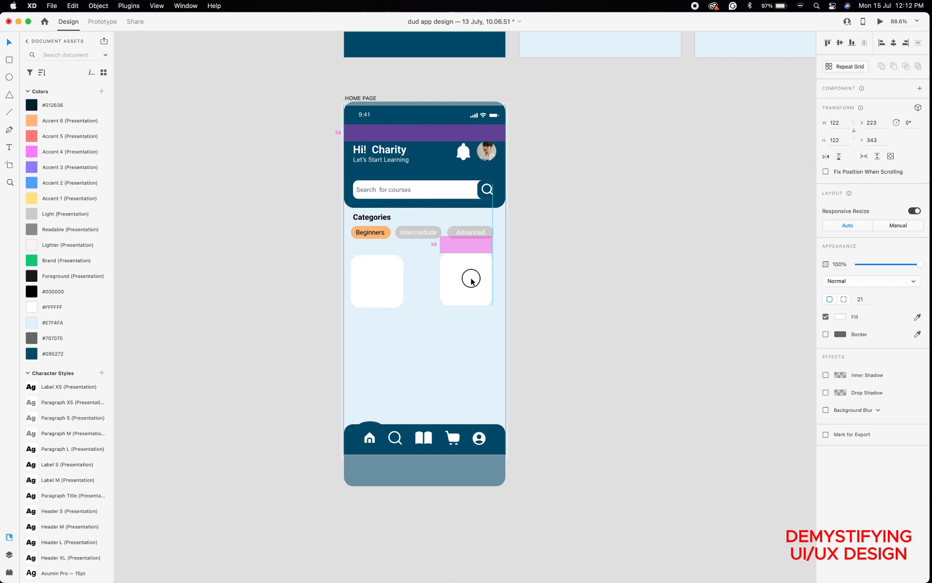
pyautogui.moveTo(472, 281); pyautogui.dragTo(471, 279)
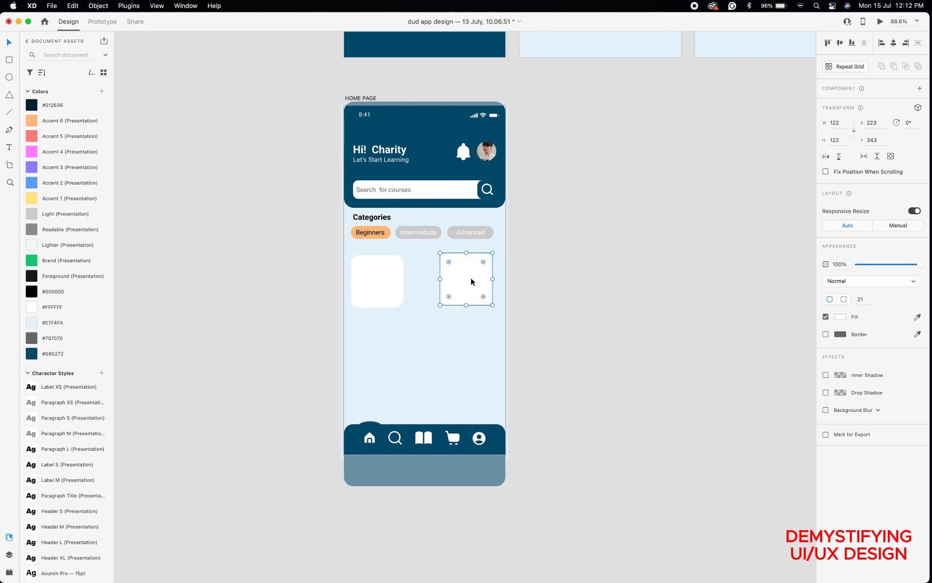
# Enlarge the original card below the Beginners pill to about 149 by 138.
pyautogui.click(397, 292)
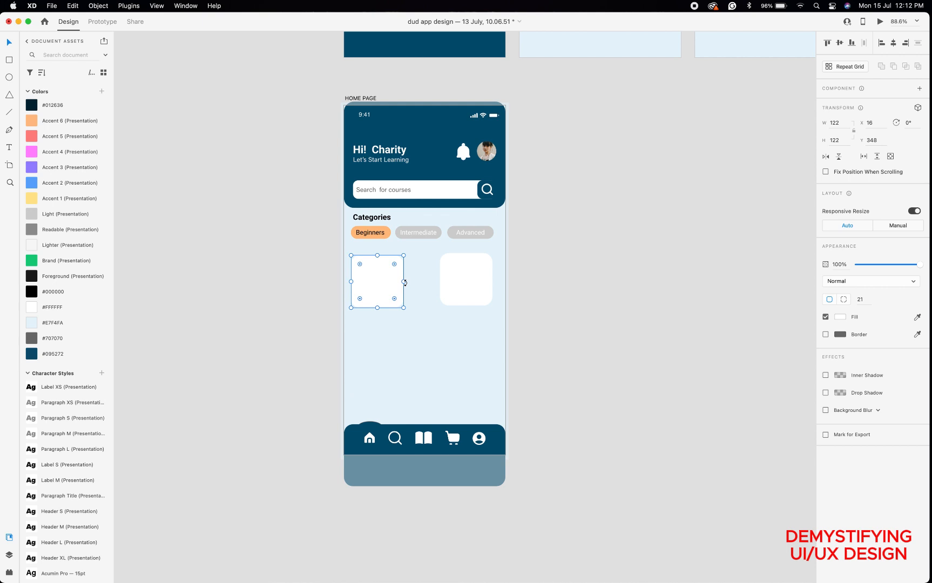
pyautogui.moveTo(404, 281)
pyautogui.mouseDown()
pyautogui.moveTo(380, 314)
pyautogui.moveTo(414, 285)
pyautogui.mouseUp()
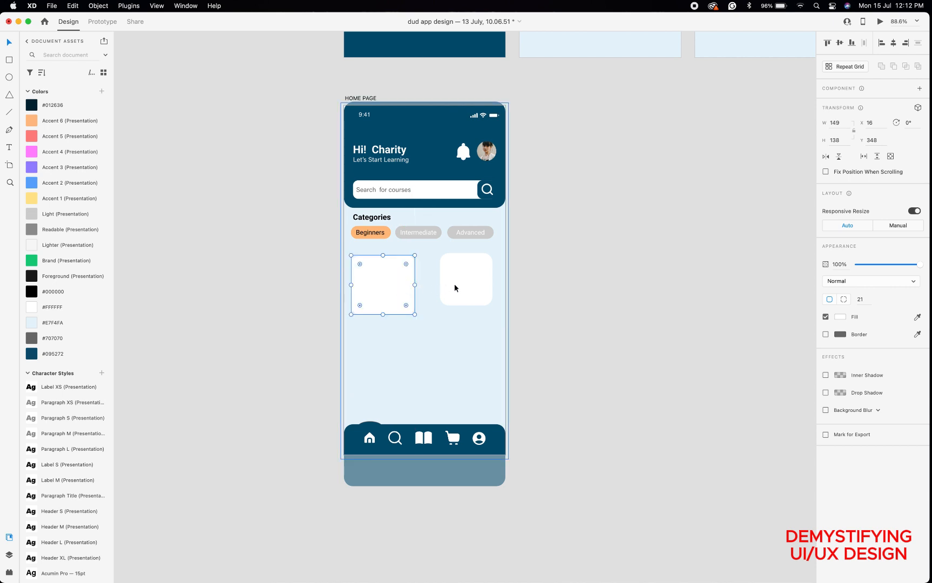
# Replace the smaller card copy with a duplicate of the enlarged card, placed at about X 203 and Y 351.
pyautogui.click(455, 288)
pyautogui.press('Delete')
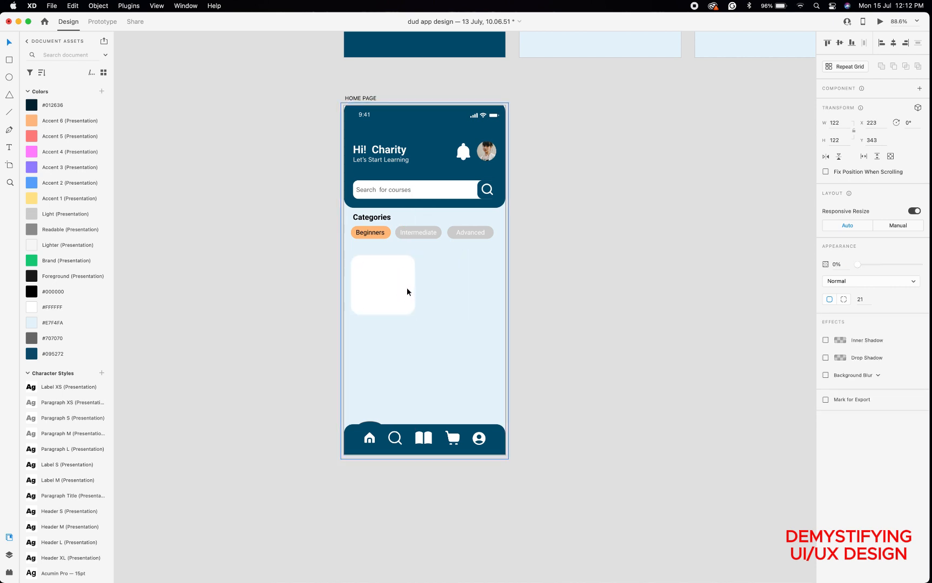
pyautogui.moveTo(394, 289); pyautogui.dragTo(474, 292)
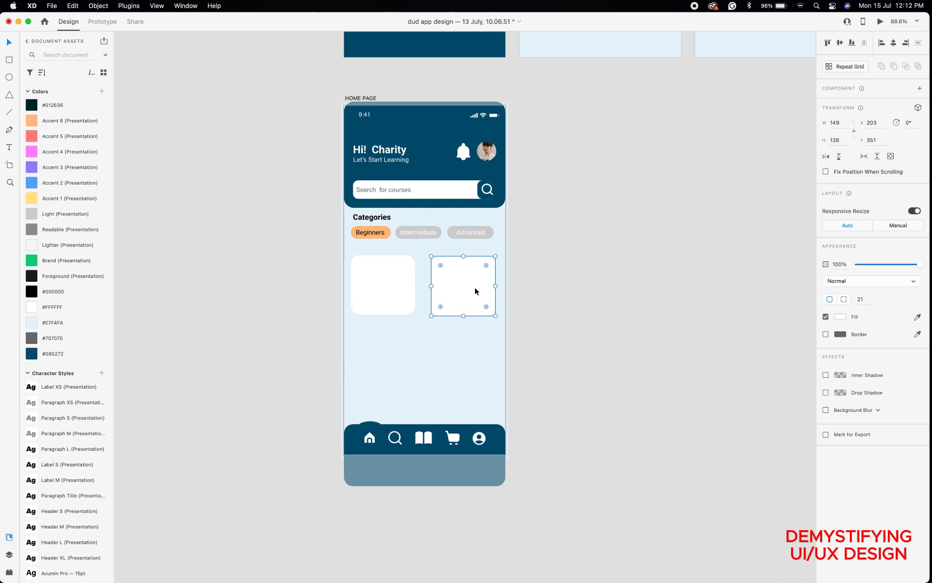
# Replace the card copy below the Advanced pill with a new duplicate of the original card at about X 193 and Y 351.
pyautogui.press('Delete')
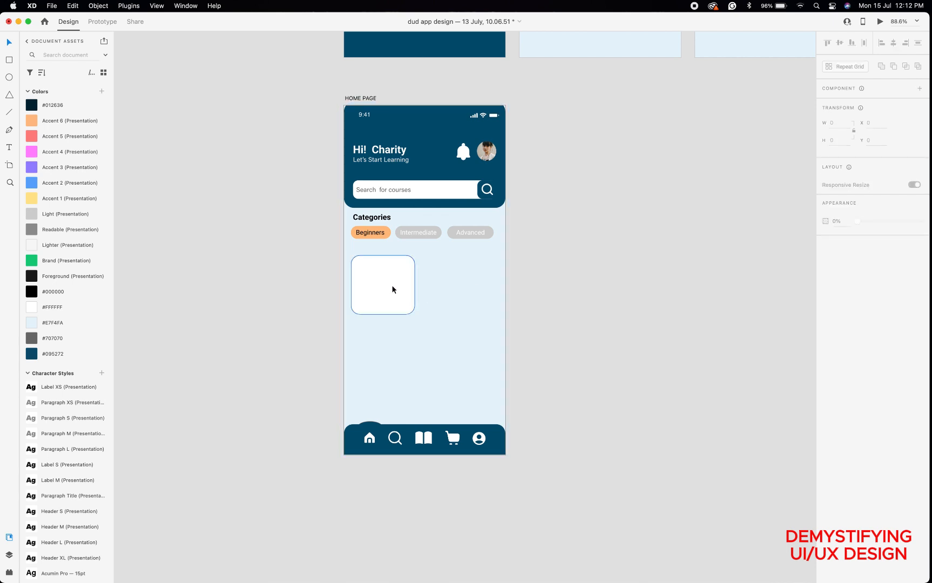
pyautogui.moveTo(385, 283); pyautogui.dragTo(460, 286)
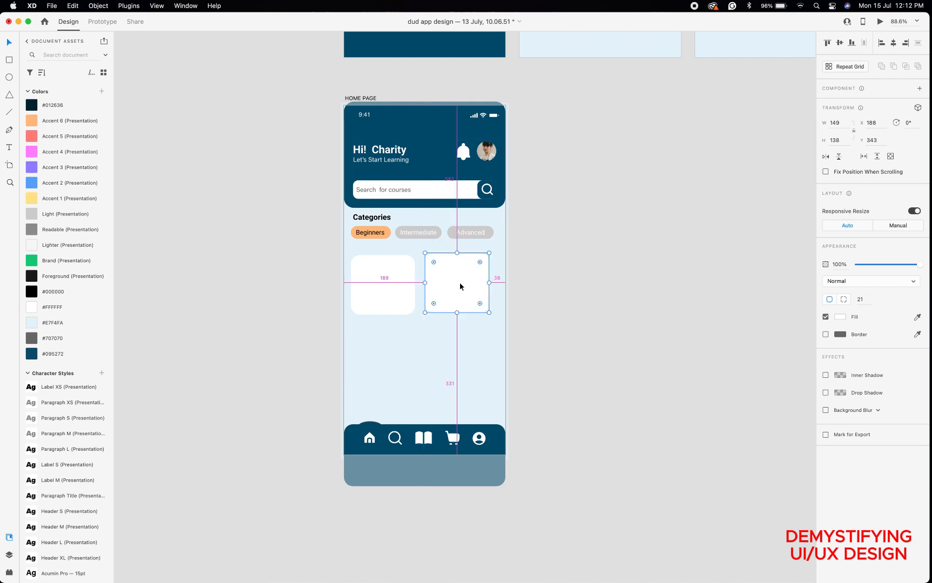
pyautogui.press('Delete')
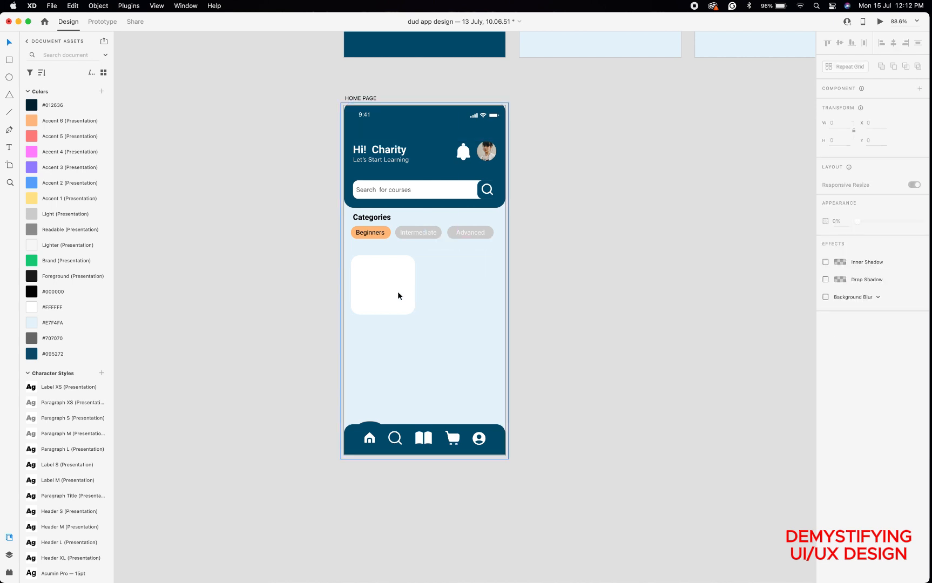
pyautogui.click(397, 291)
pyautogui.moveTo(398, 291); pyautogui.dragTo(475, 295)
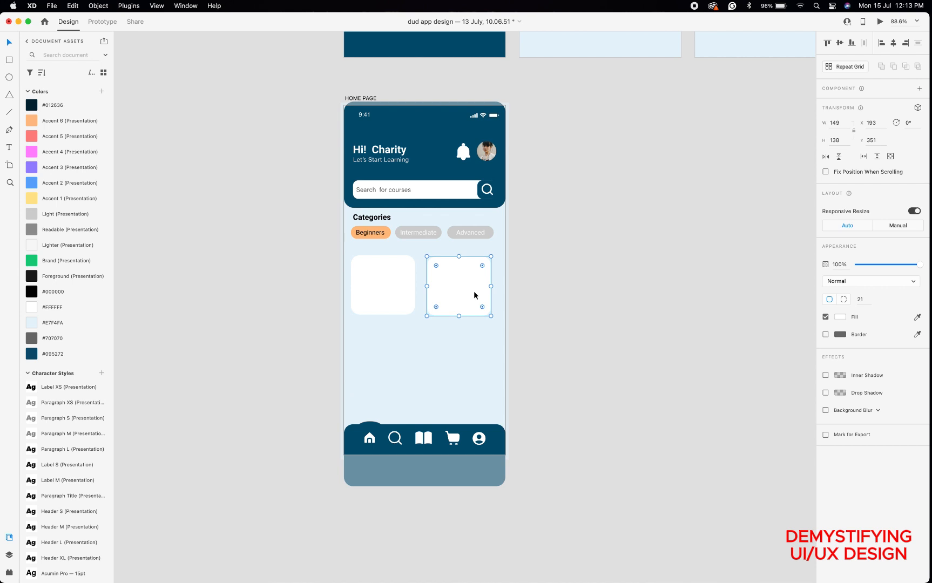
pyautogui.click(561, 287)
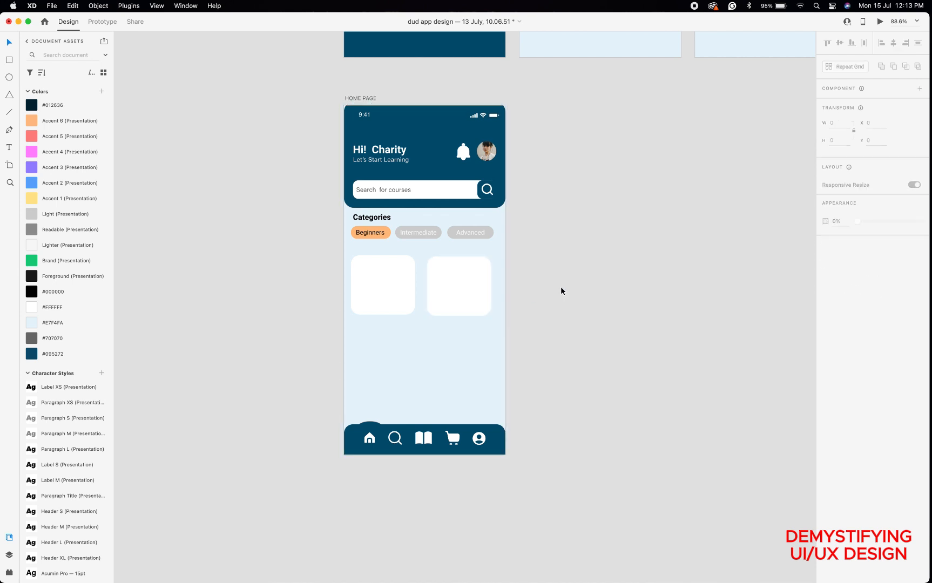
# Shift both white cards together to the right until the original card sits at X 22.
pyautogui.click(398, 289)
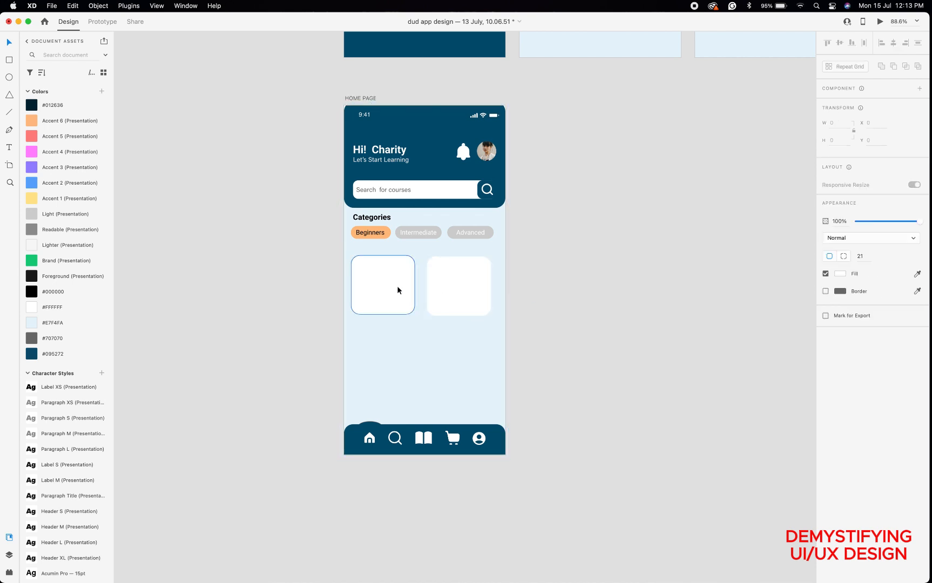
pyautogui.keyDown('shift'); pyautogui.click(458, 284); pyautogui.keyUp('shift')
pyautogui.press('Right')
pyautogui.press('Right')
pyautogui.press('Right')
pyautogui.press('Right')
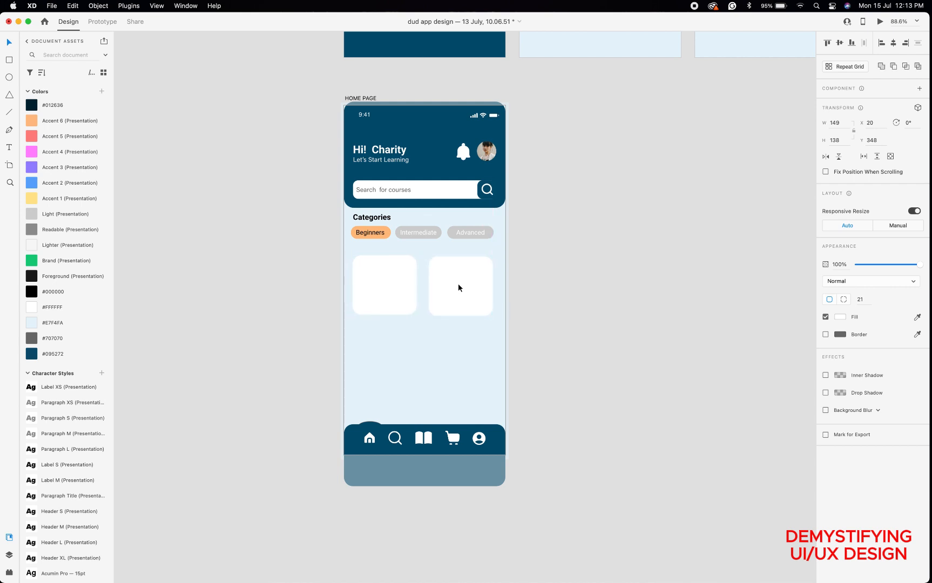
pyautogui.press('Right')
pyautogui.press('Right')
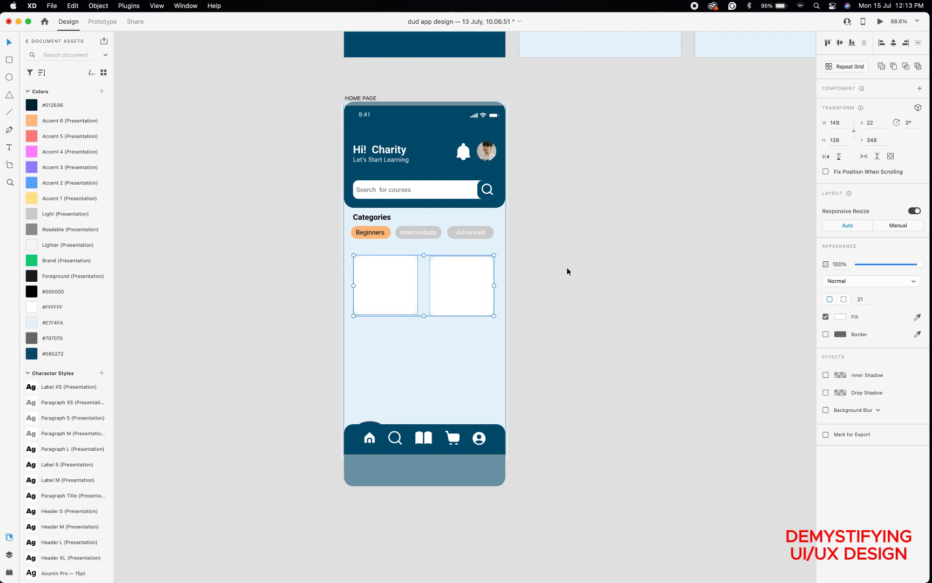
pyautogui.click(609, 269)
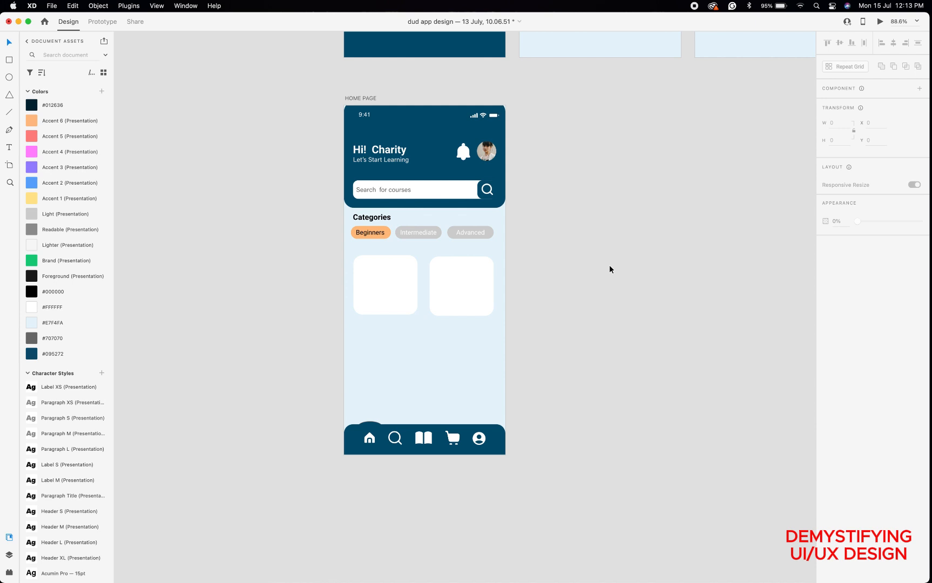
# Move the card below the Advanced pill up to Y 348, level with the original card.
pyautogui.click(466, 270)
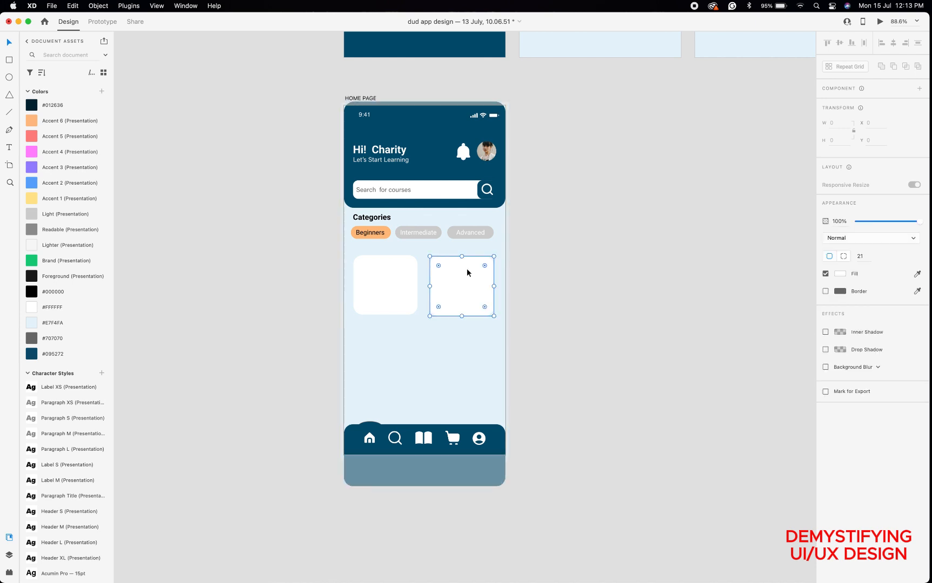
pyautogui.press('Up')
pyautogui.press('Up')
pyautogui.press('Up')
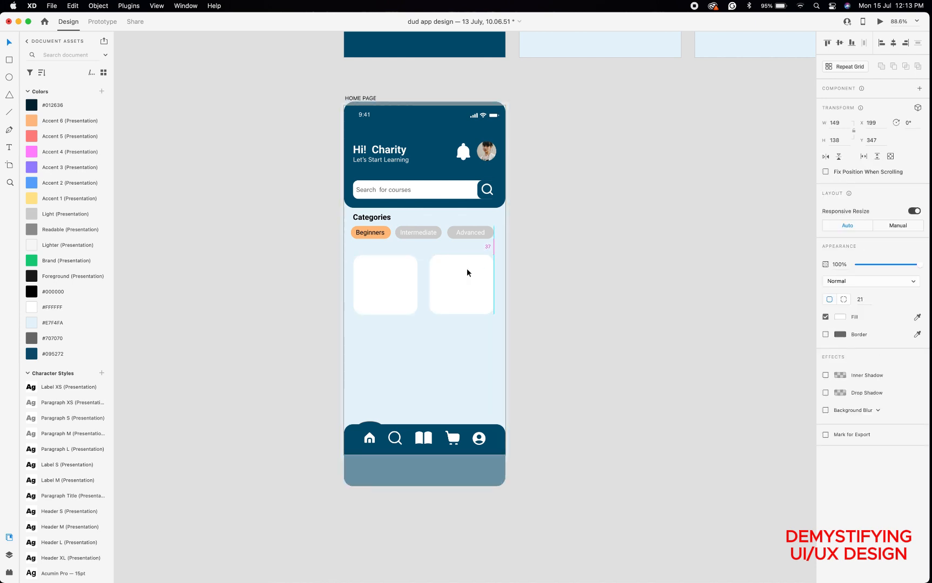
pyautogui.press('Down')
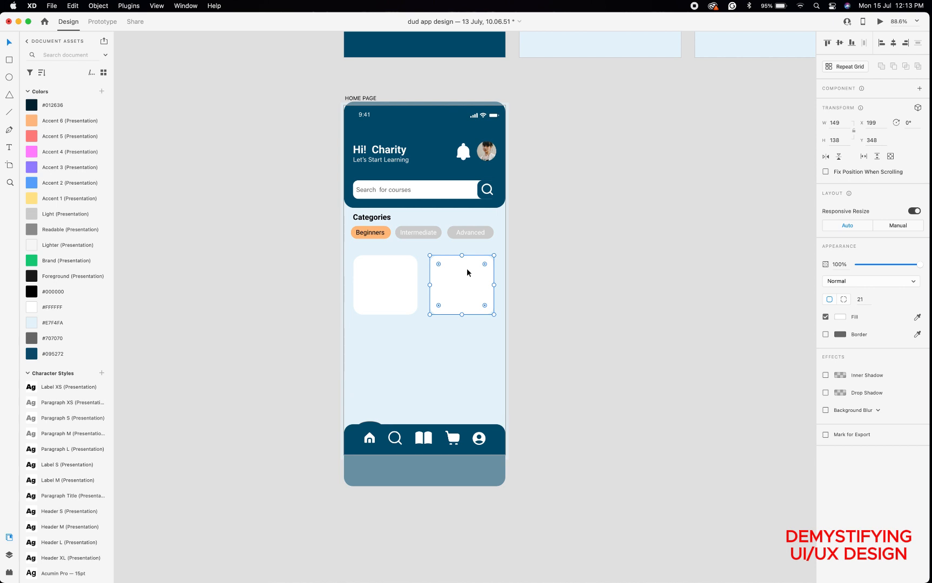
# Duplicate both white cards as a second row beneath the first, starting at about X 25 and Y 530.
pyautogui.keyDown('shift'); pyautogui.click(399, 276); pyautogui.keyUp('shift')
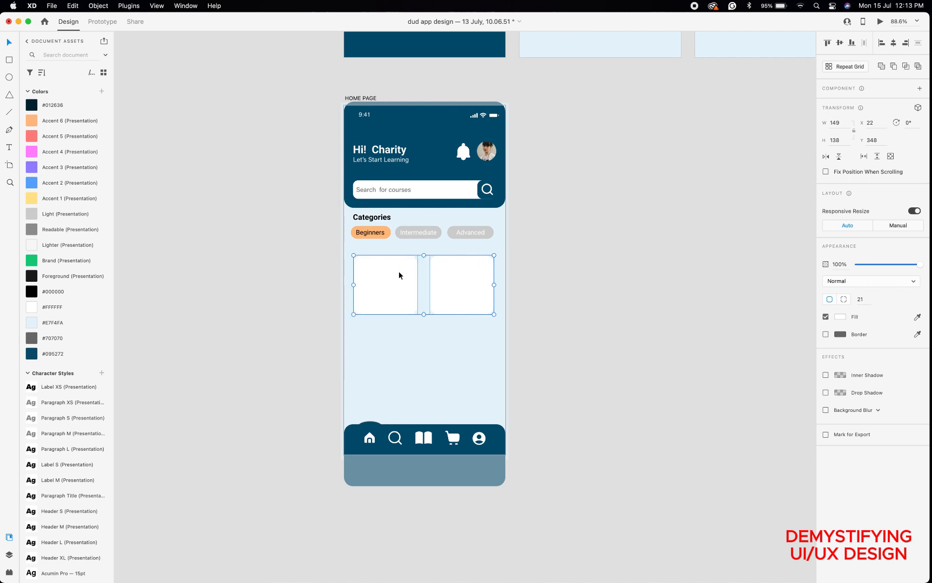
pyautogui.moveTo(399, 276); pyautogui.dragTo(398, 350)
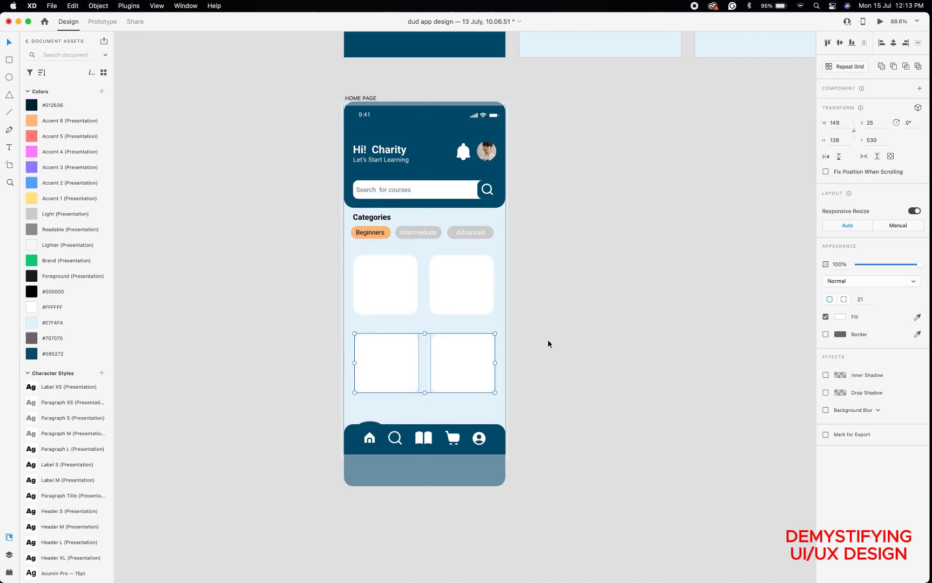
pyautogui.click(560, 335)
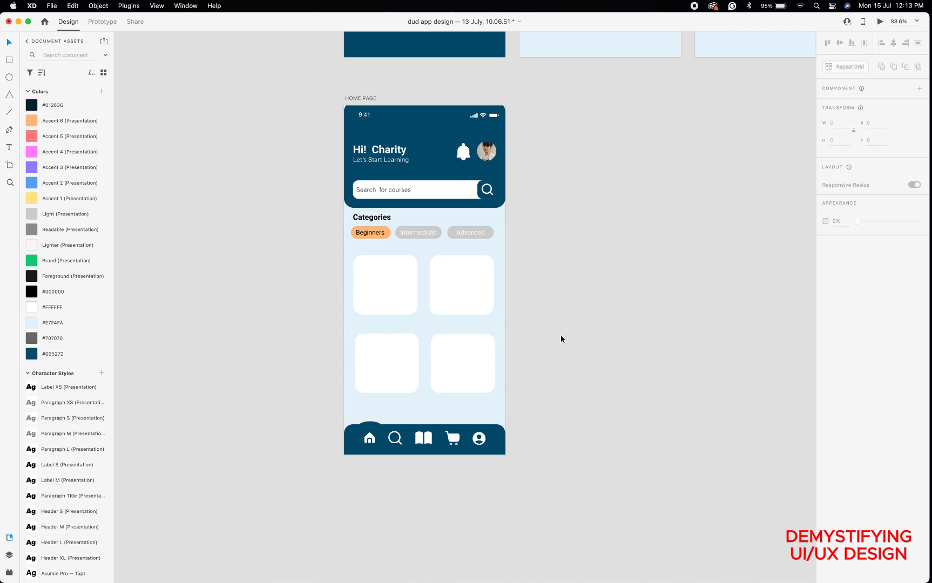
pyautogui.click(392, 289)
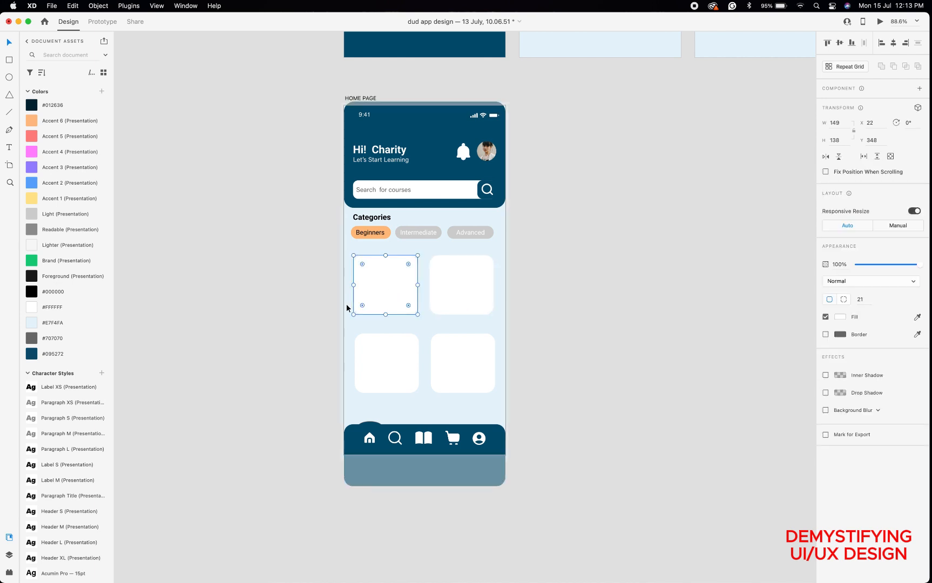
pyautogui.click(306, 315)
# Switch to Finder, open the 2x folder and browse its illustrations for a course card image.
pyautogui.moveTo(131, 573)
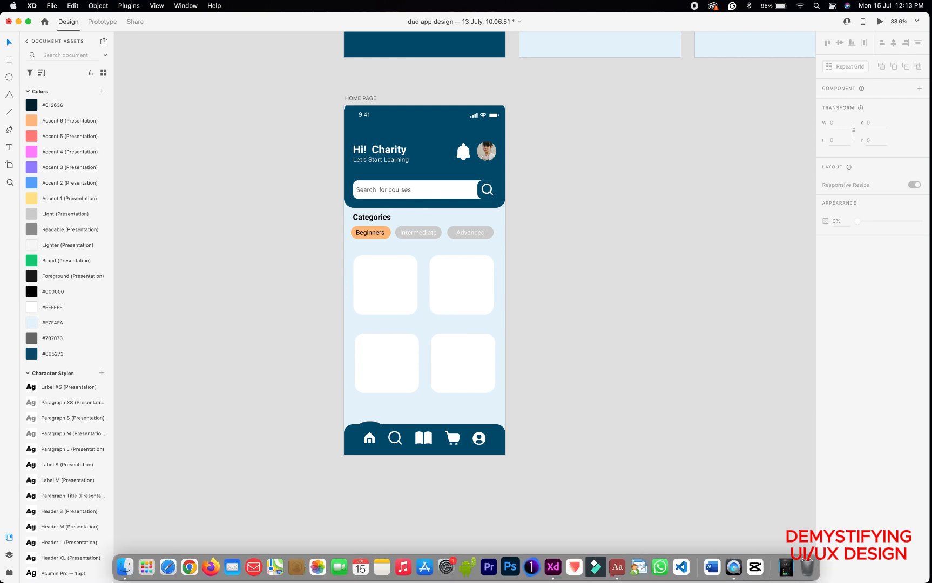
pyautogui.click(128, 569)
pyautogui.click(405, 204)
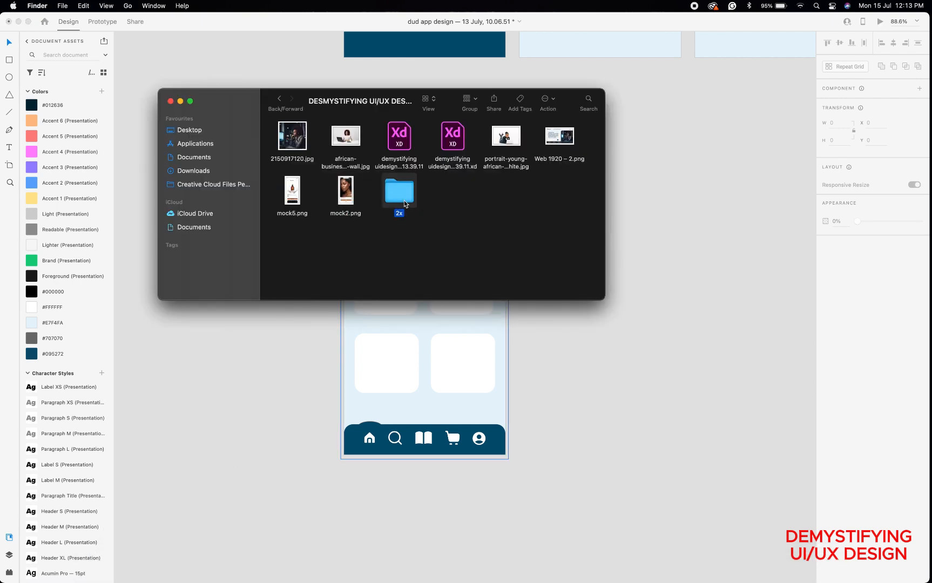
pyautogui.doubleClick(406, 204)
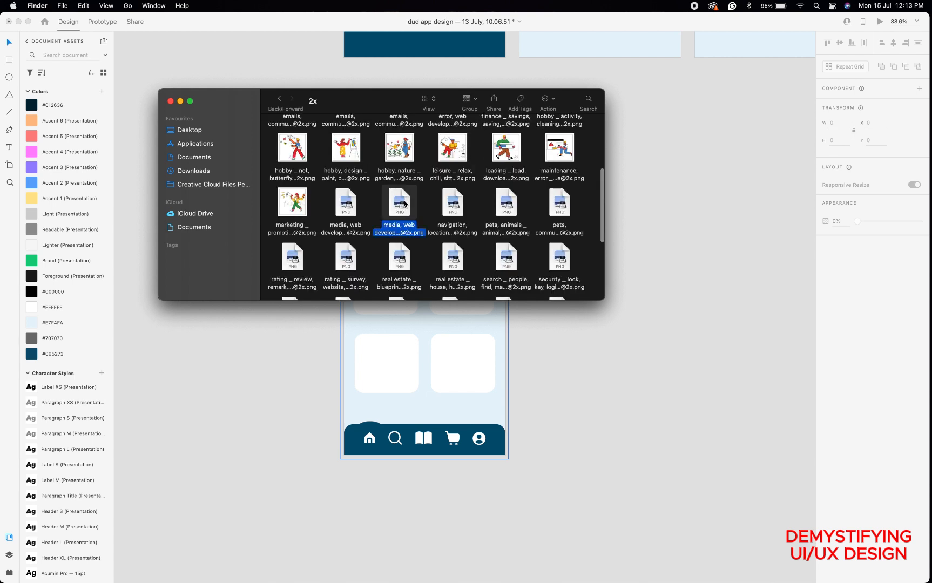
pyautogui.scroll(5, 375, 185)
pyautogui.scroll(2, 375, 185)
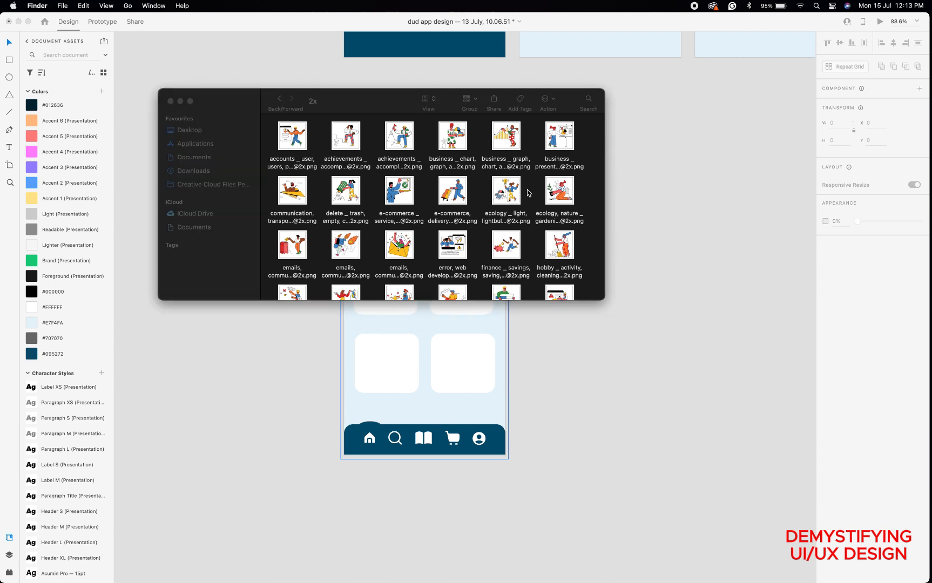
pyautogui.scroll(-4, 528, 193)
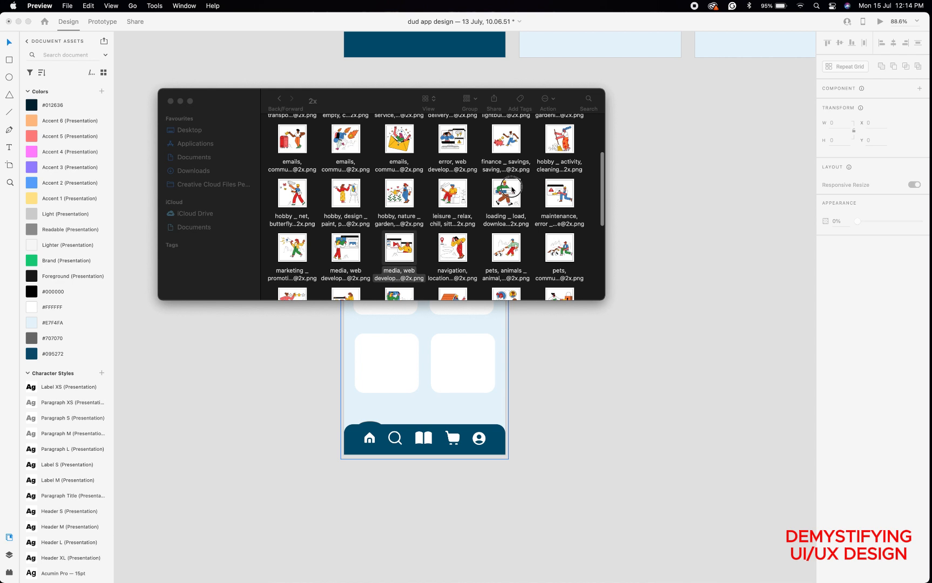
# Place the "loading _ load" PNG from the 2x folder onto the XD canvas and close the Preview window.
pyautogui.click(505, 192)
pyautogui.moveTo(472, 264); pyautogui.dragTo(227, 361)
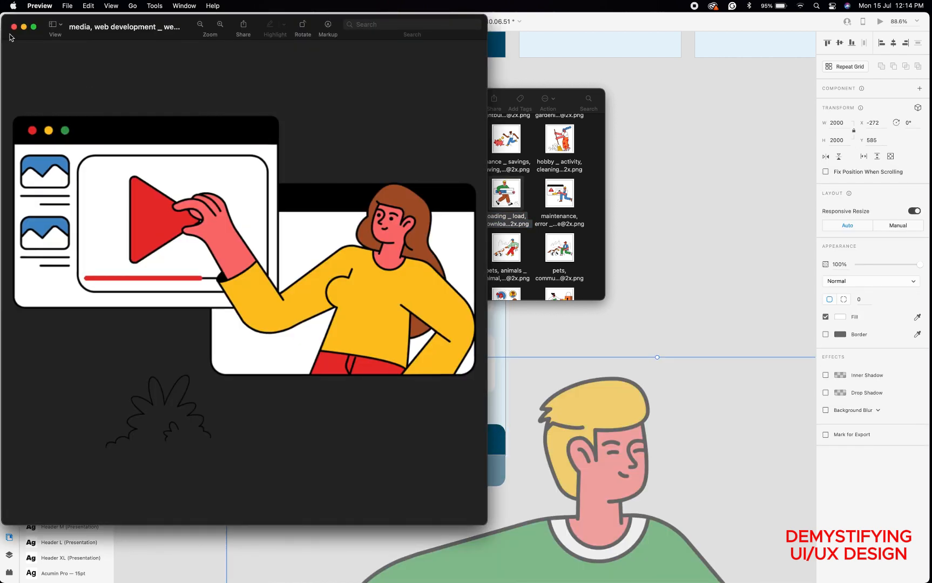
pyautogui.click(14, 30)
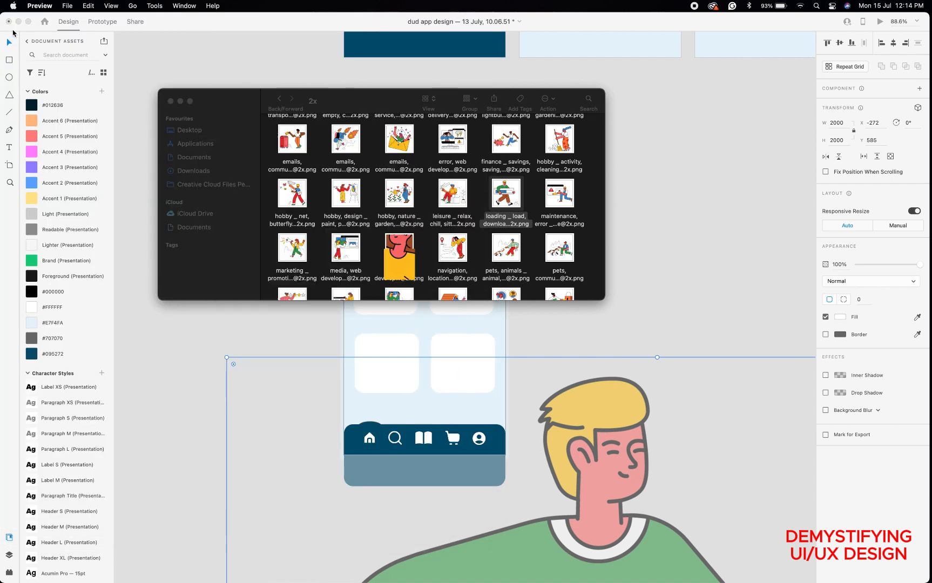
pyautogui.click(247, 375)
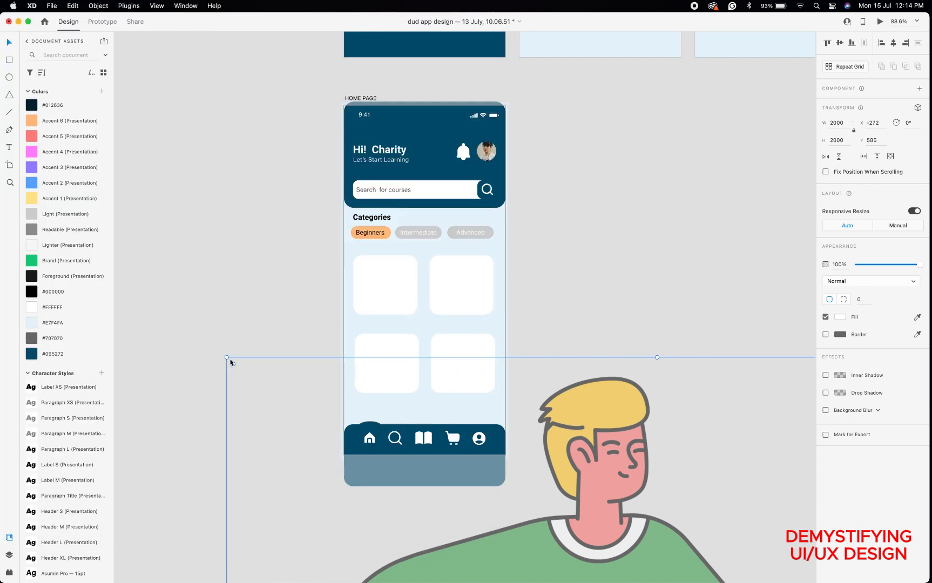
# Scale the imported walking-man illustration down proportionally to about 80 by 80.
pyautogui.moveTo(227, 358); pyautogui.dragTo(400, 434)
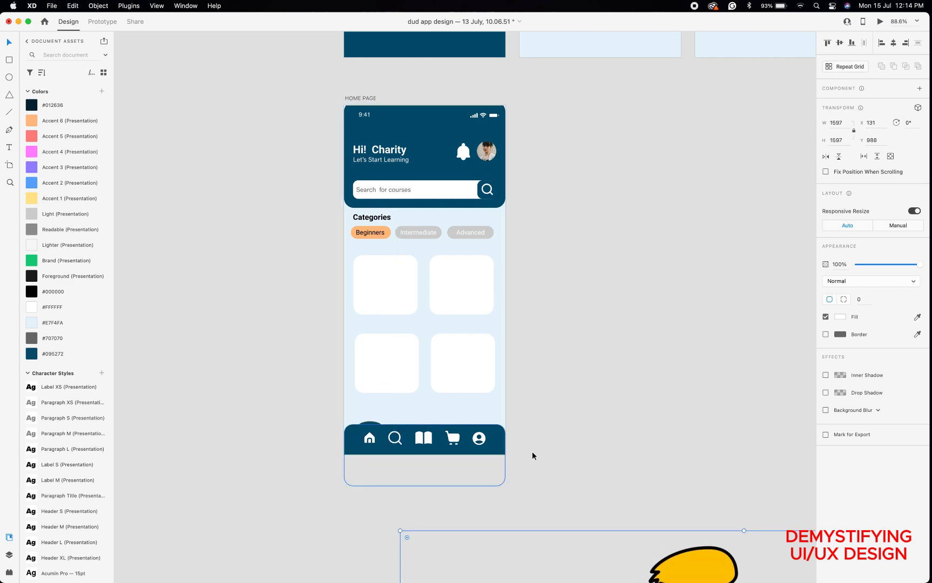
pyautogui.scroll(-10, 531, 451)
pyautogui.scroll(-3, 531, 451)
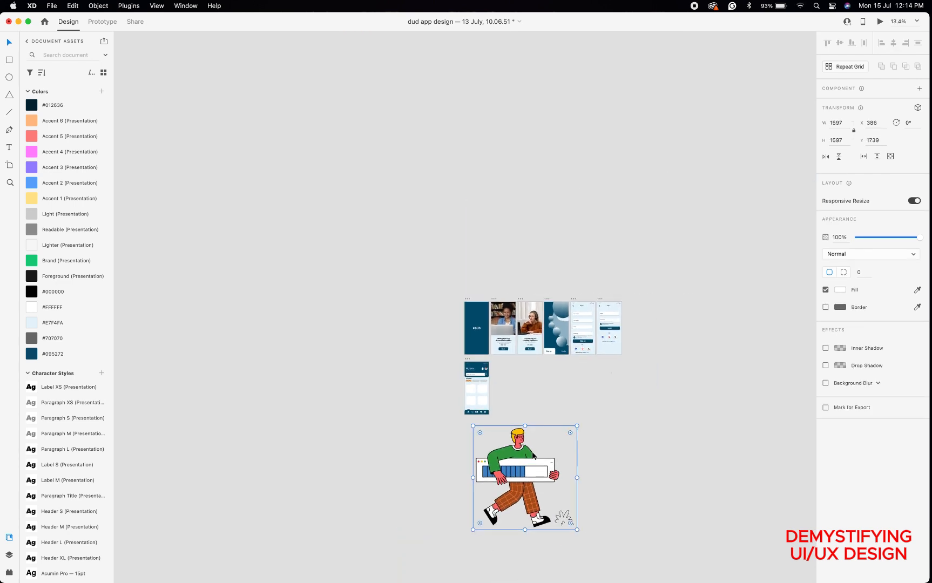
pyautogui.moveTo(544, 513); pyautogui.dragTo(455, 449)
pyautogui.scroll(6, 455, 449)
pyautogui.scroll(3, 455, 449)
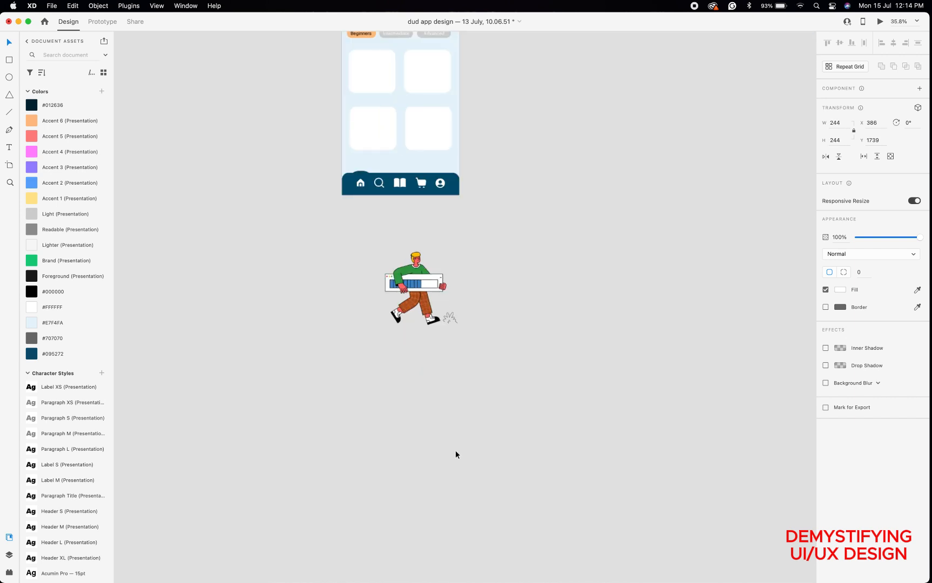
pyautogui.scroll(3, 405, 162)
pyautogui.scroll(1, 405, 183)
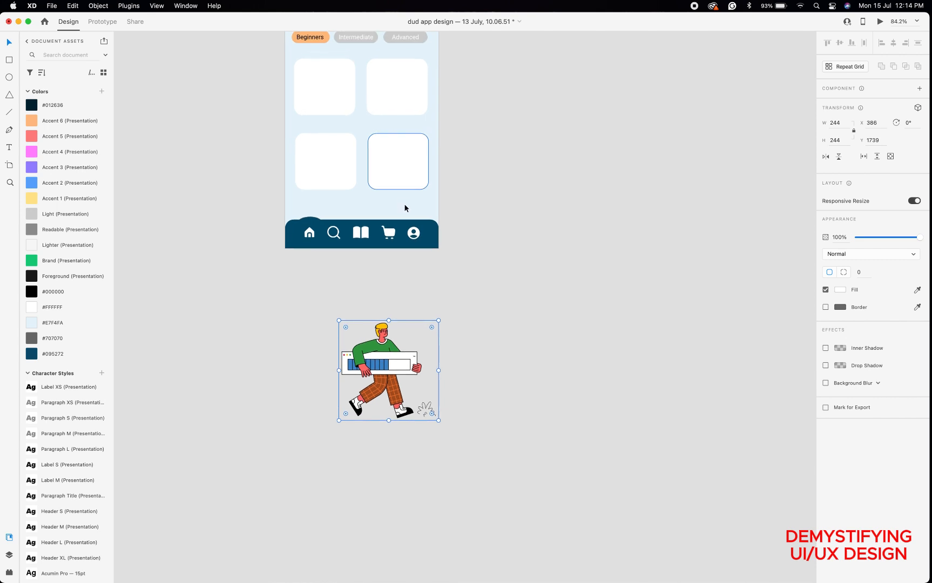
pyautogui.moveTo(438, 421); pyautogui.dragTo(369, 360)
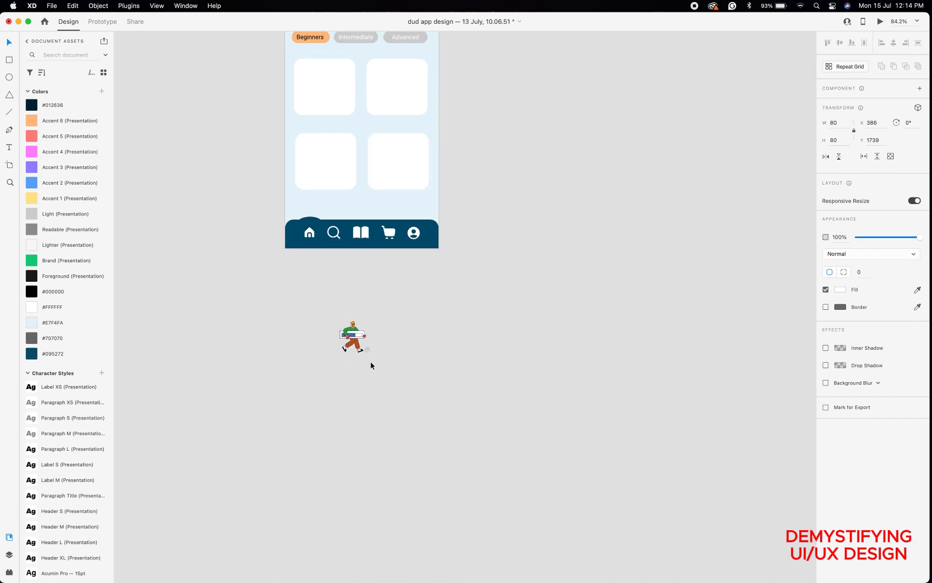
# Move the illustration into the upper part of the first course card, at about X 60 and Y 356.
pyautogui.moveTo(347, 320); pyautogui.dragTo(321, 75)
pyautogui.scroll(3, 323, 74)
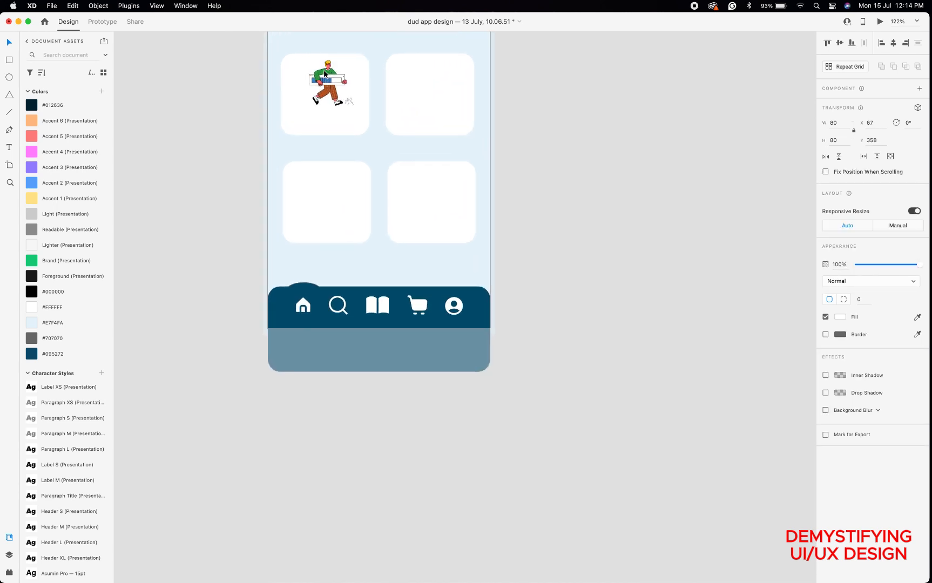
pyautogui.scroll(5, 324, 74)
pyautogui.scroll(2, 324, 74)
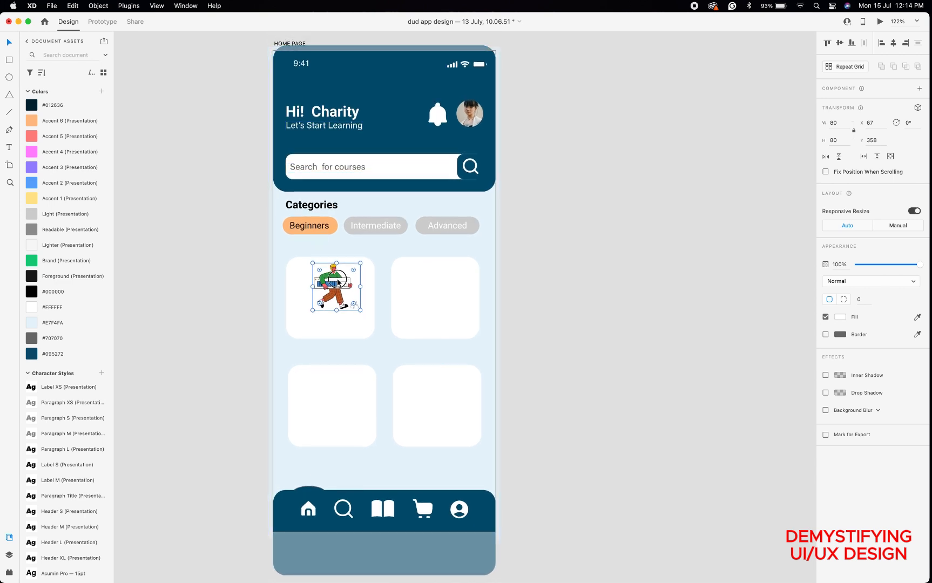
pyautogui.moveTo(338, 282); pyautogui.dragTo(331, 282)
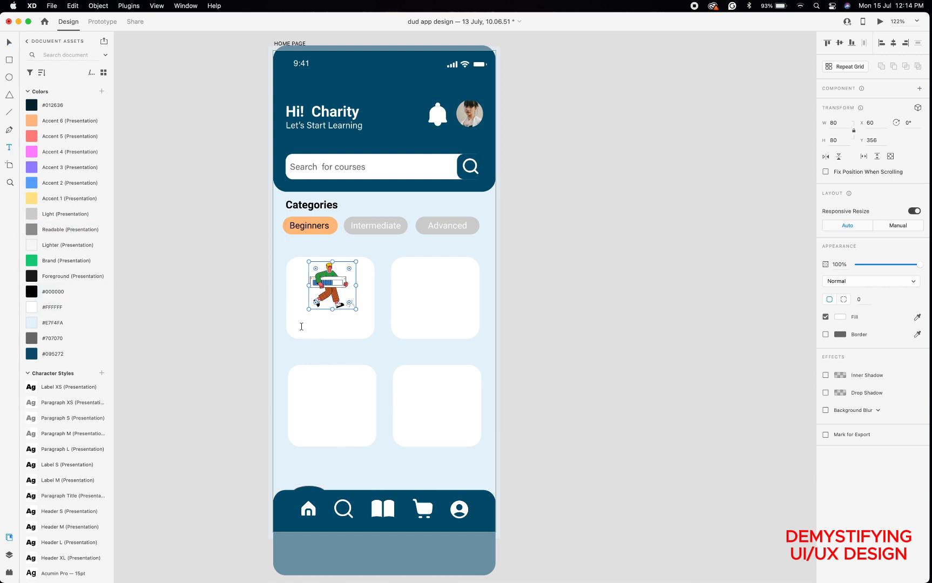
# Start a text label below the illustration in the first course card and color it #000000.
pyautogui.click(299, 321)
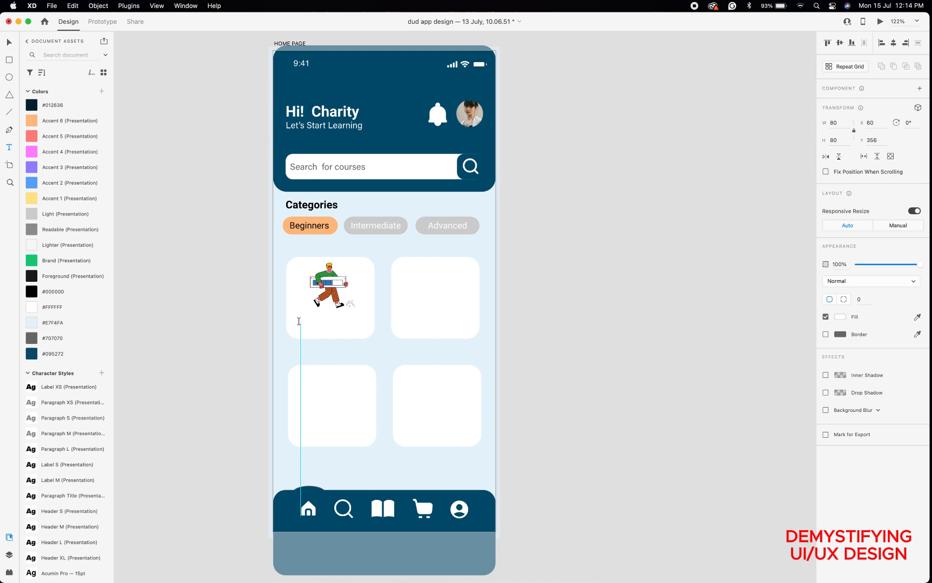
pyautogui.click(298, 322)
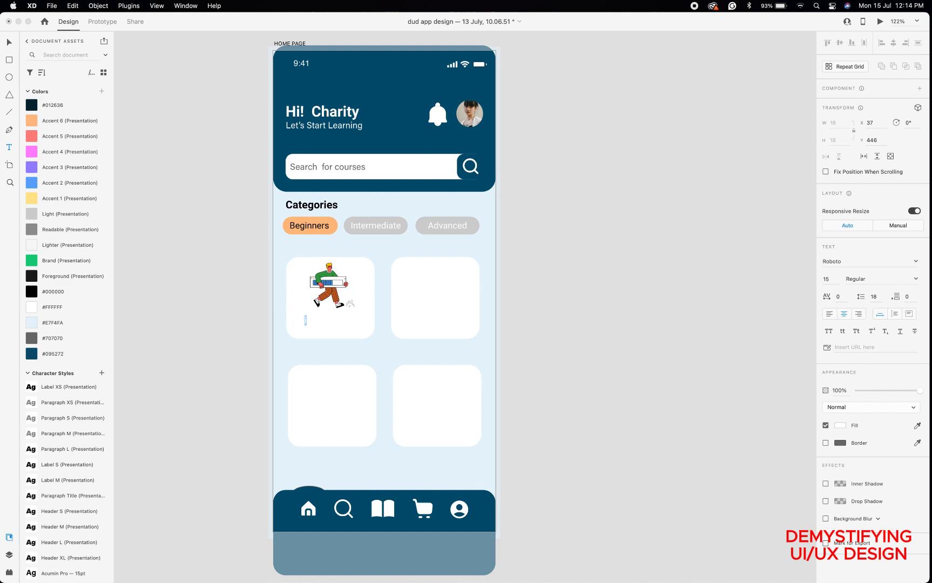
pyautogui.hotkey('shift', 'Left')
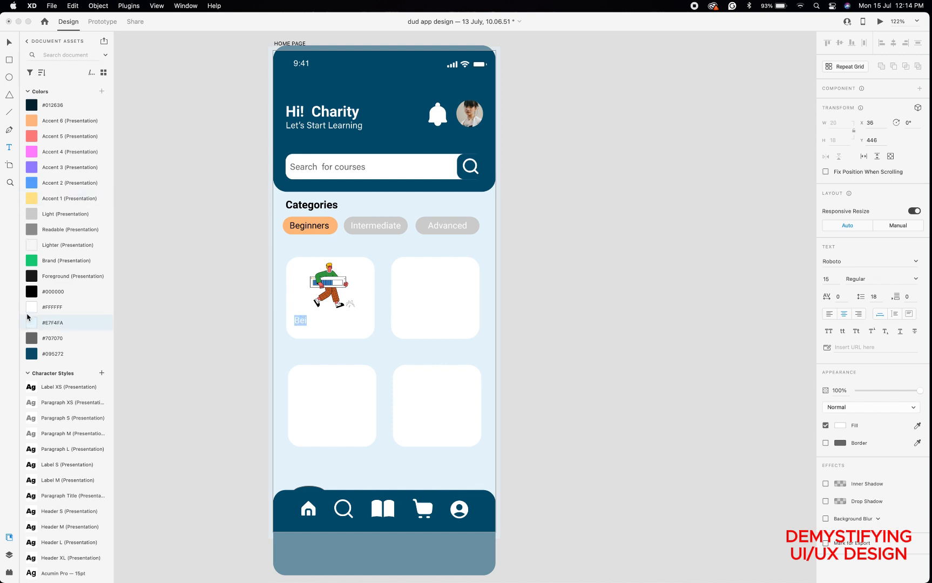
pyautogui.click(33, 291)
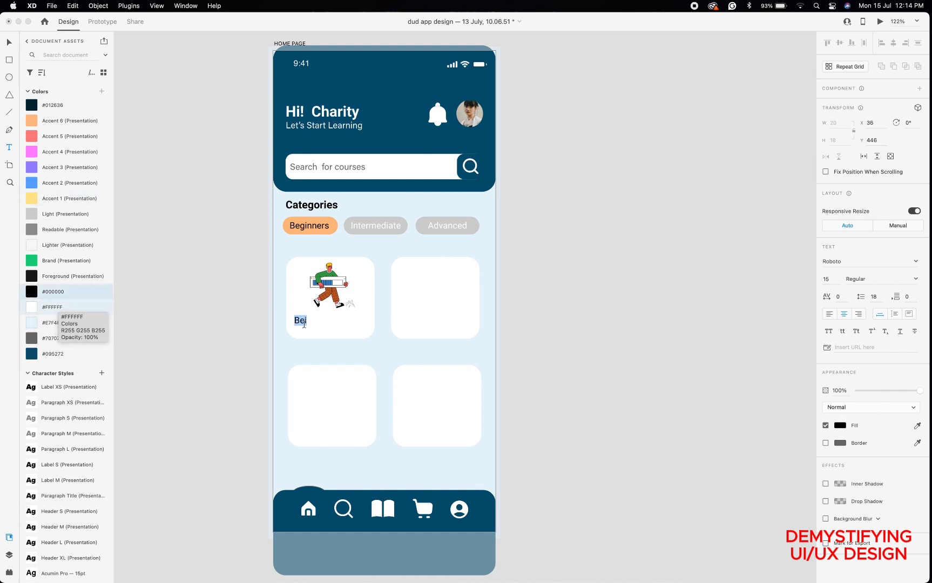
pyautogui.click(305, 323)
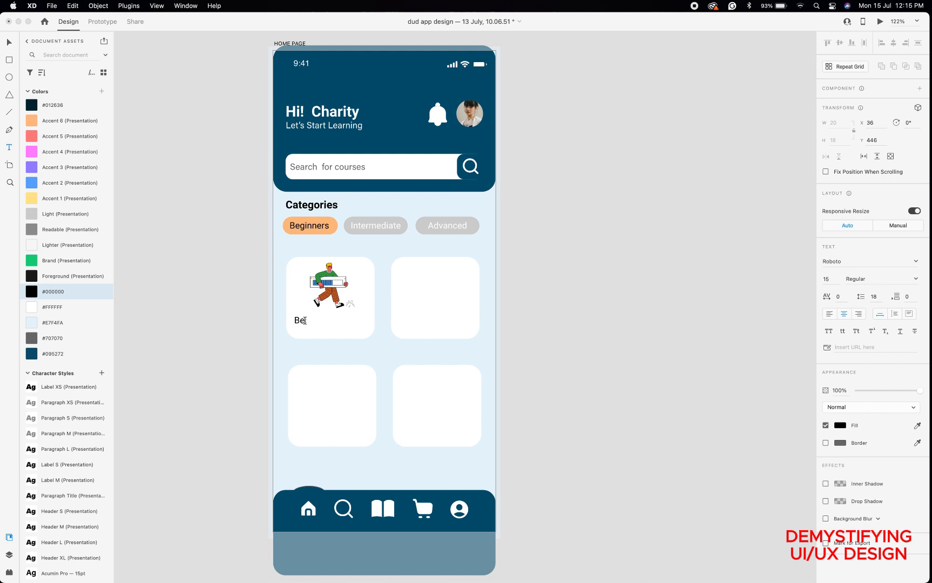
# Replace the label's text with "Introduction to" and "UI design" on two lines.
pyautogui.doubleClick(305, 320)
pyautogui.press('BackSpace')
pyautogui.write('Introduction to')
pyautogui.press('Return')
pyautogui.write('Ui')
pyautogui.press('BackSpace')
pyautogui.write('I design')
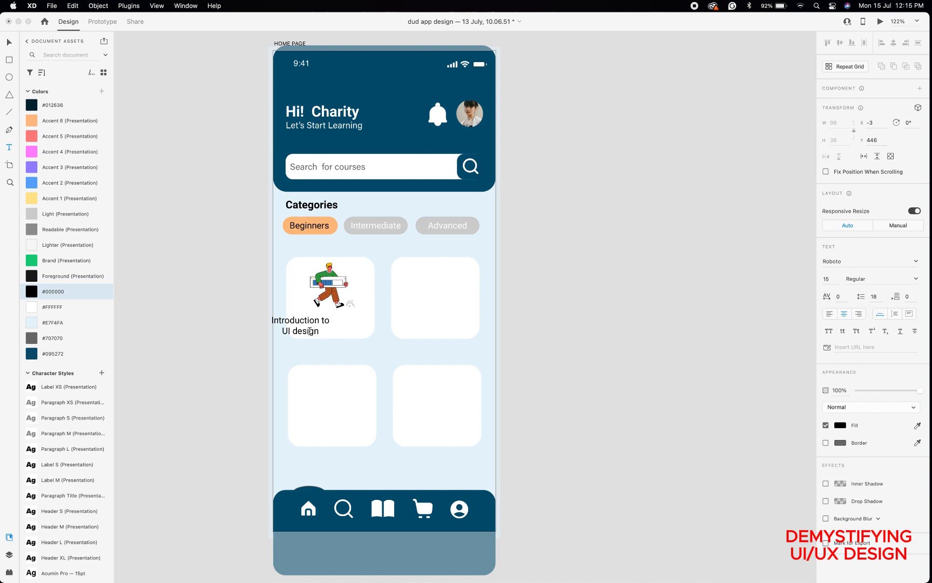
# Apply the Roboto — 25pt character style to the whole "Introduction to UI design" label.
pyautogui.doubleClick(309, 330)
pyautogui.tripleClick(309, 331)
pyautogui.scroll(-2, 57, 414)
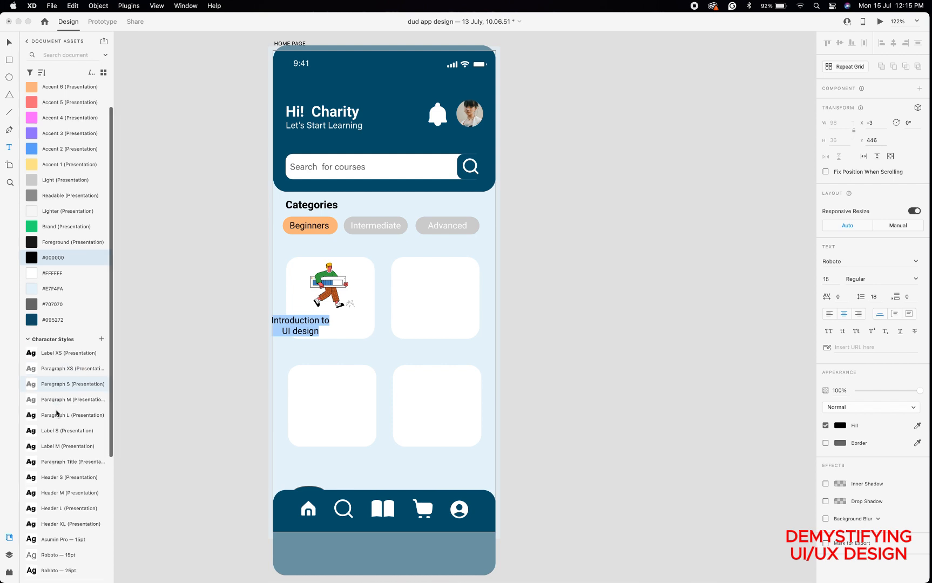
pyautogui.scroll(-3, 57, 414)
pyautogui.click(49, 510)
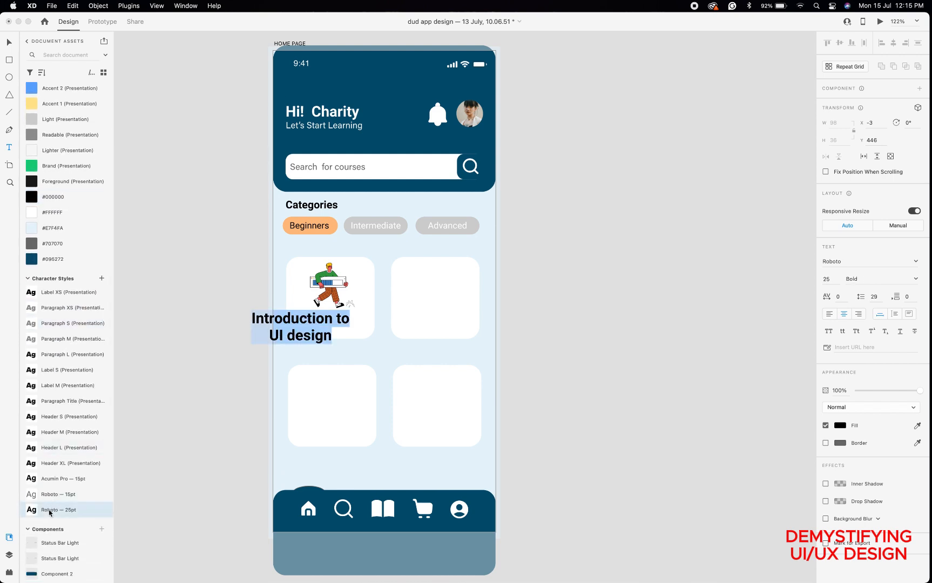
# Reduce the course label's font size, trying 20 and 17 before settling on 12.
pyautogui.click(831, 281)
pyautogui.write('20')
pyautogui.press('Return')
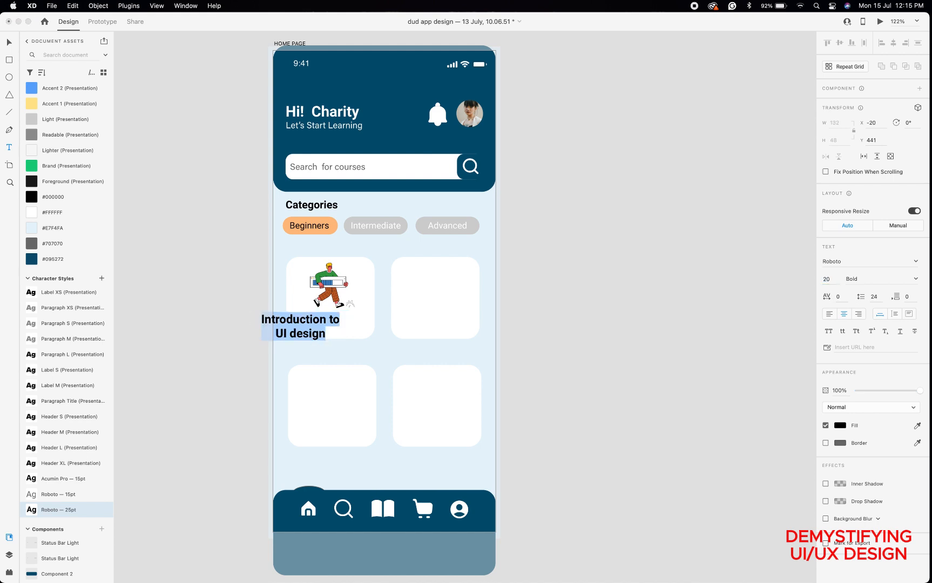
pyautogui.click(828, 279)
pyautogui.press('Return')
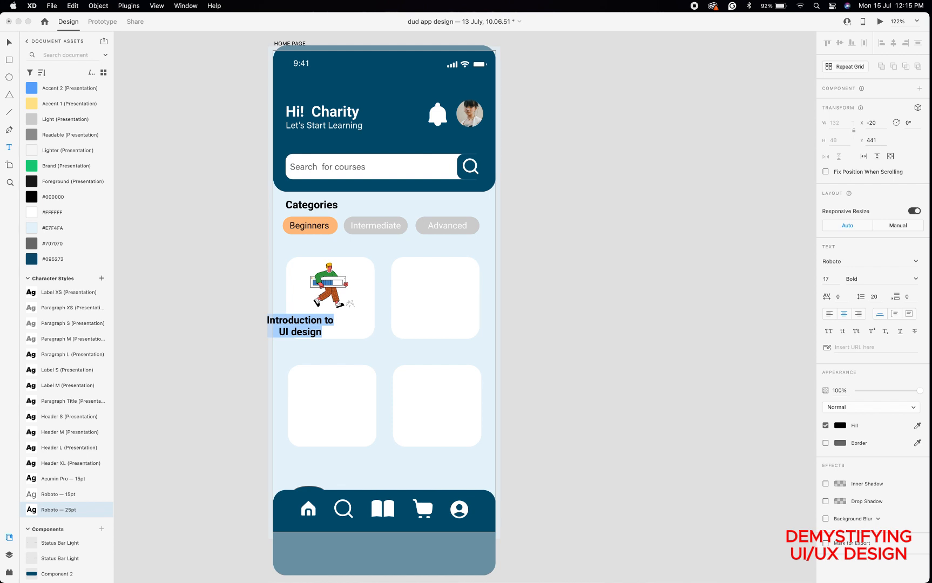
pyautogui.click(830, 280)
pyautogui.write('12')
pyautogui.press('Return')
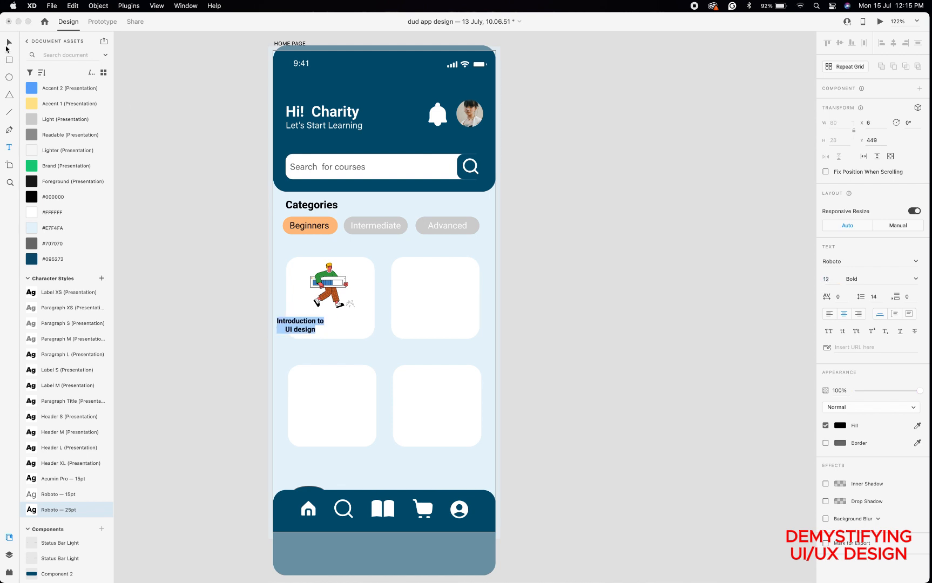
# Move the course label directly beneath the illustration in the first card, at about X 57 and Y 435.
pyautogui.click(8, 43)
pyautogui.click(301, 332)
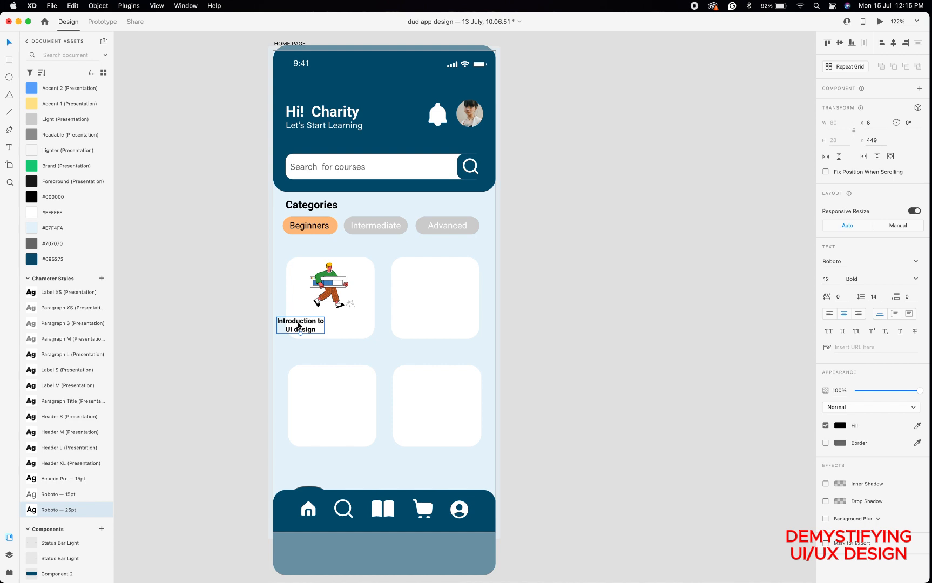
pyautogui.moveTo(299, 325); pyautogui.dragTo(328, 319)
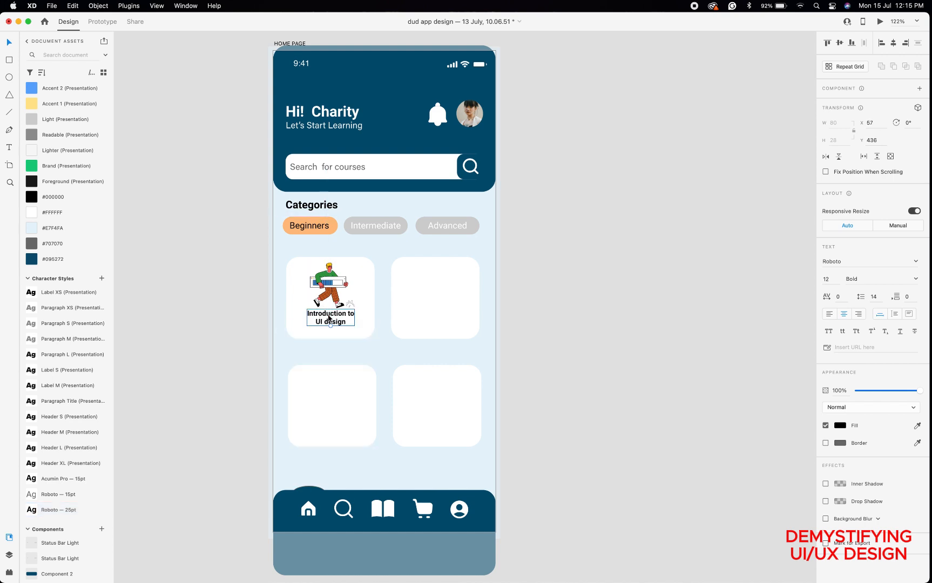
pyautogui.press('Up')
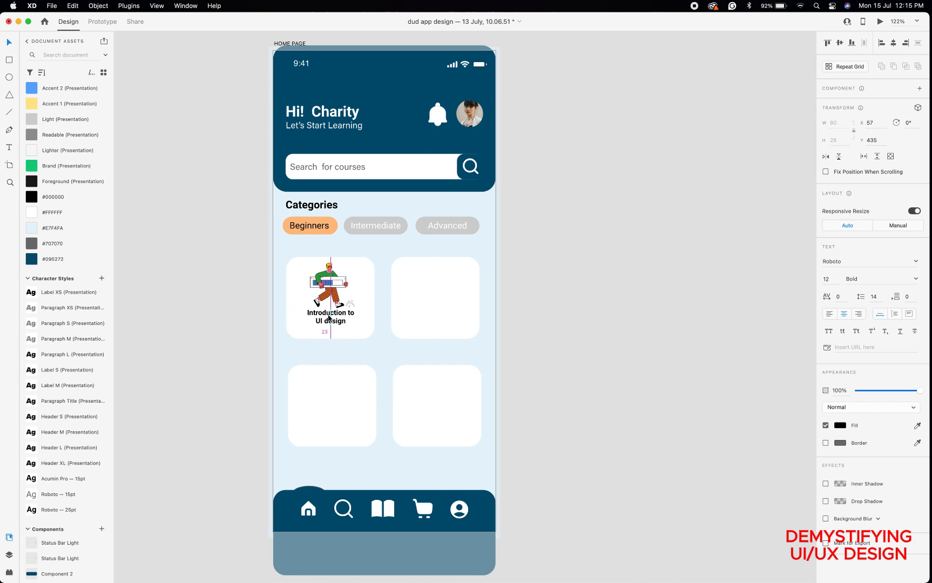
pyautogui.press('Down')
pyautogui.press('Up')
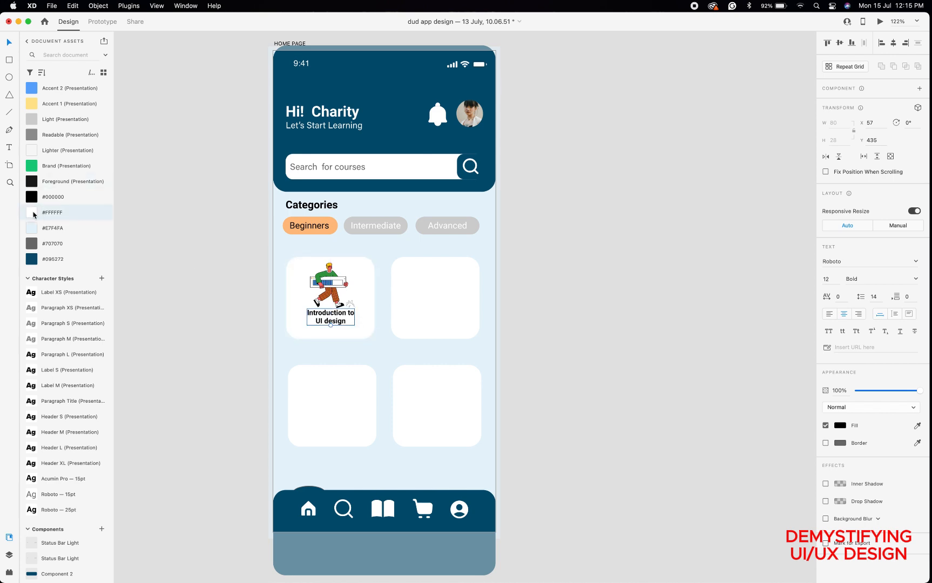
# Color the course label #FFFFFF and fill the first card's rectangle with Accent 5.
pyautogui.click(36, 214)
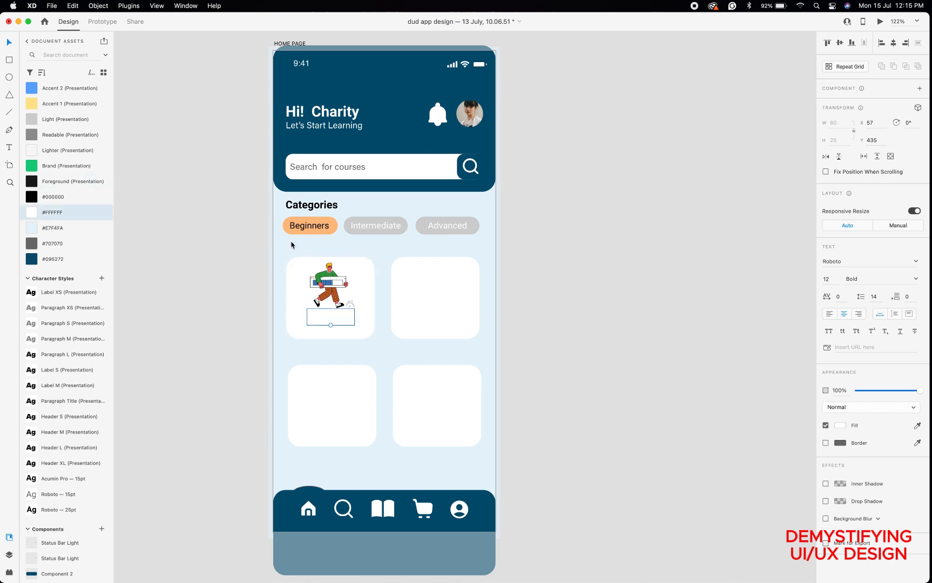
pyautogui.click(358, 274)
pyautogui.scroll(5, 44, 159)
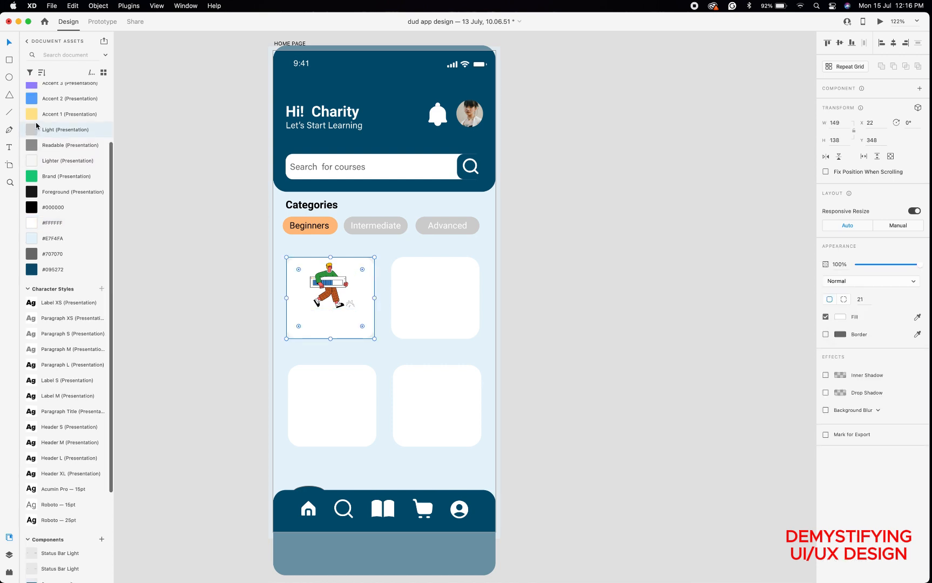
pyautogui.scroll(1, 34, 116)
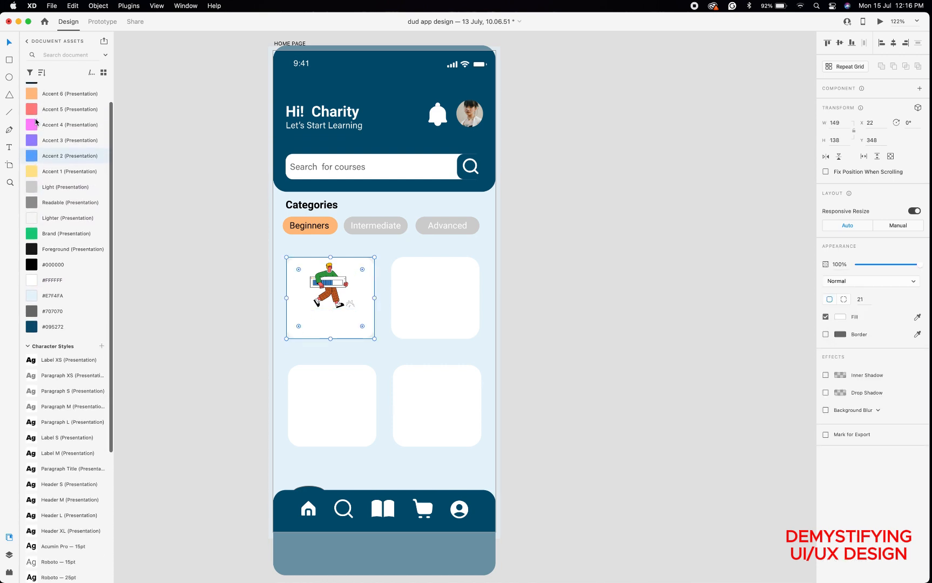
pyautogui.click(33, 110)
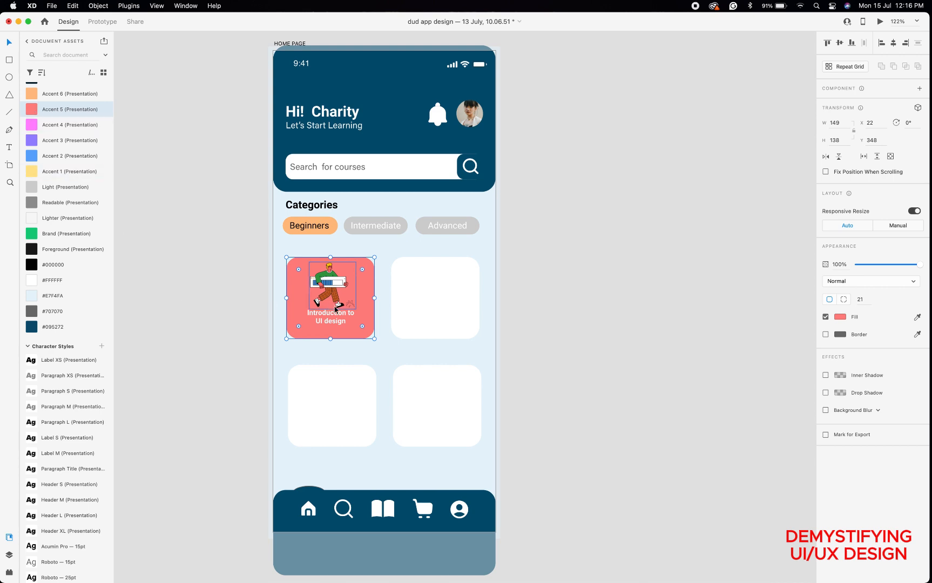
# Change the "Introduction to UI design" label's fill to #000000 and deselect it.
pyautogui.doubleClick(335, 314)
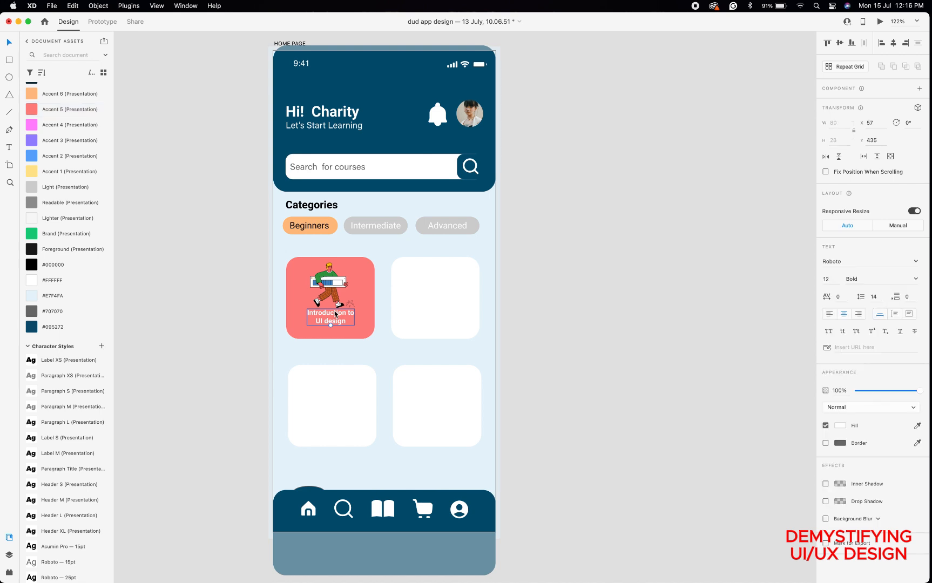
pyautogui.click(33, 263)
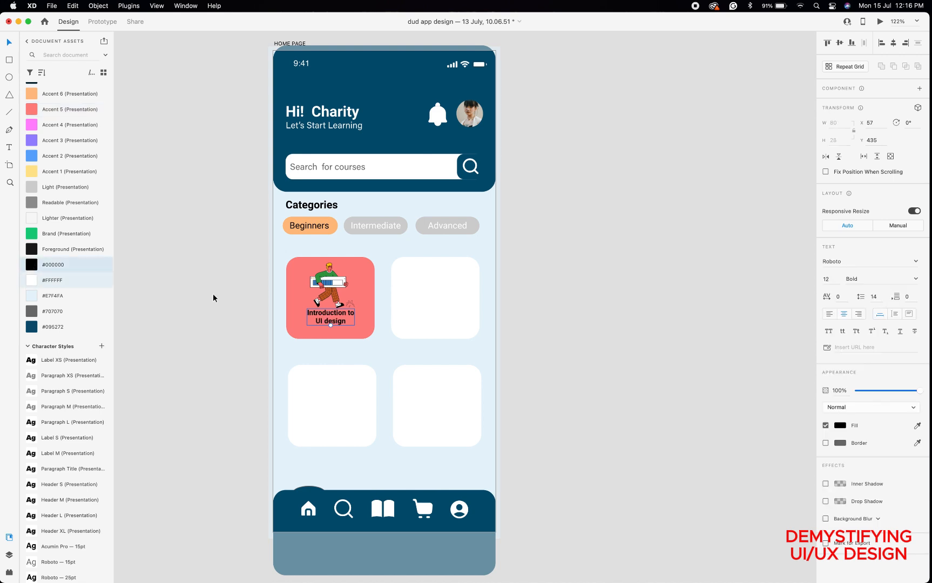
pyautogui.click(234, 291)
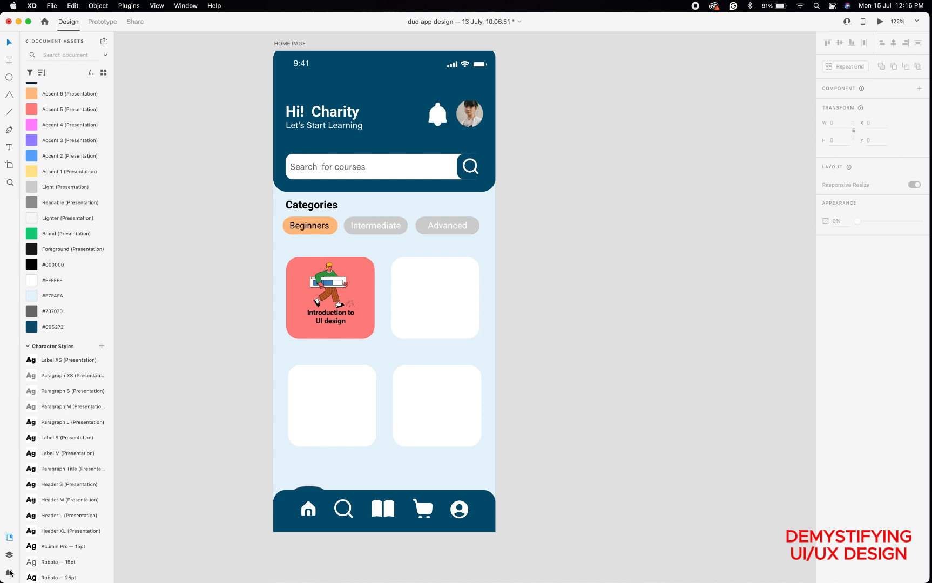
# Search the Icons 4 Design plugin for "dollar" and place the Feather dollar icon beneath the label in the first card.
pyautogui.click(9, 572)
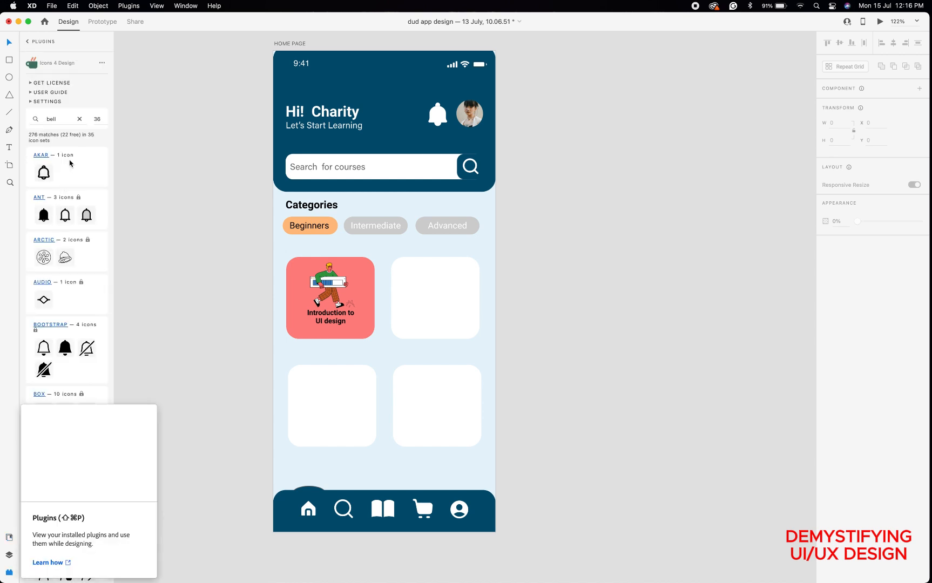
pyautogui.doubleClick(60, 119)
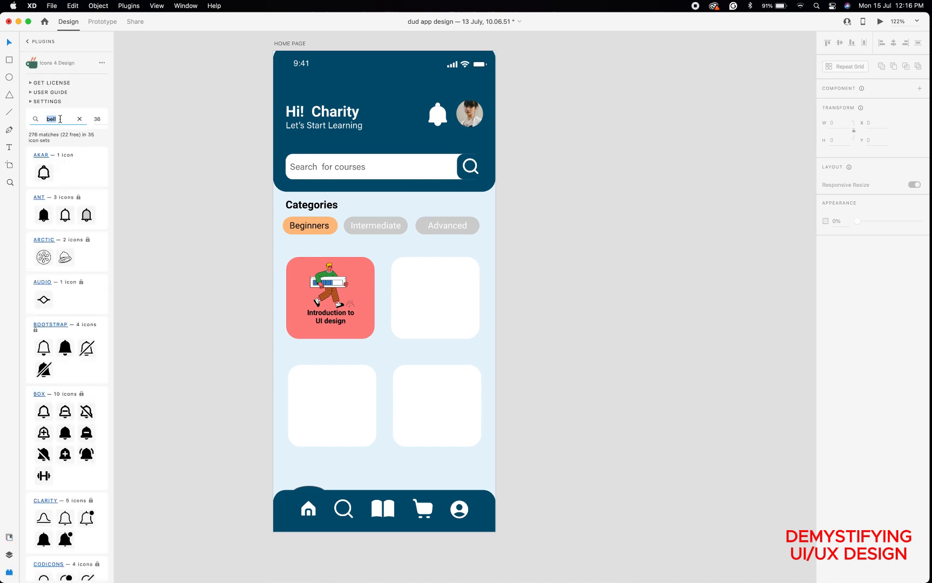
pyautogui.write('dollar')
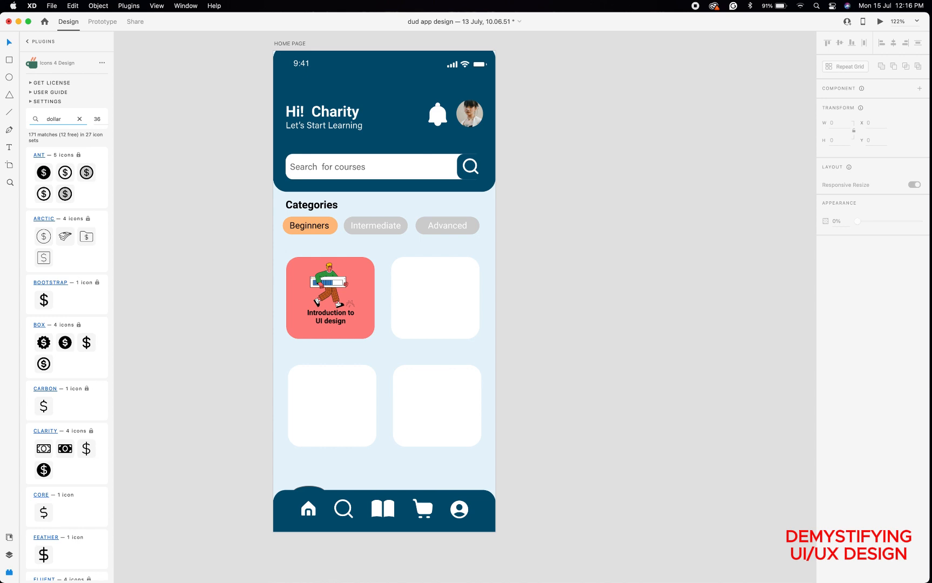
pyautogui.click(301, 333)
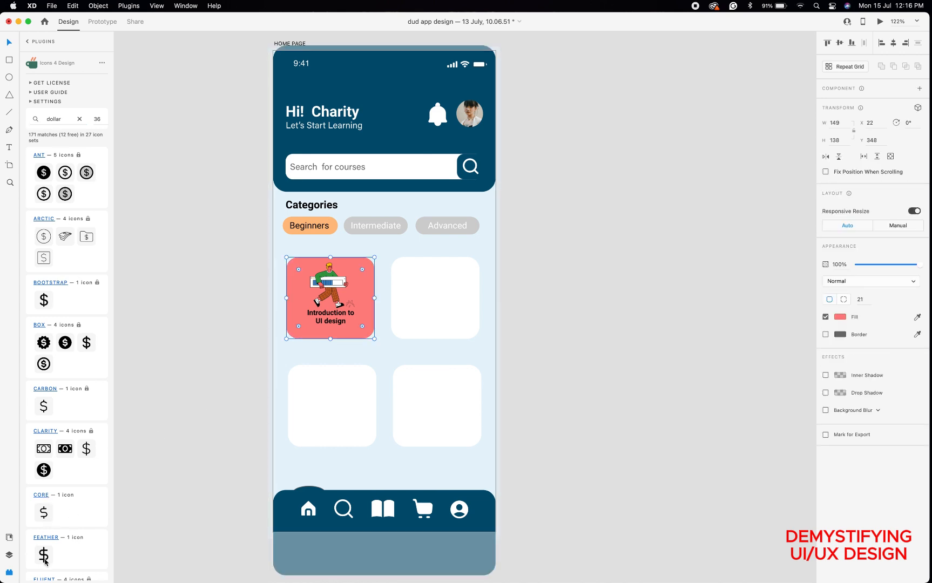
pyautogui.click(45, 560)
pyautogui.moveTo(45, 561); pyautogui.dragTo(313, 331)
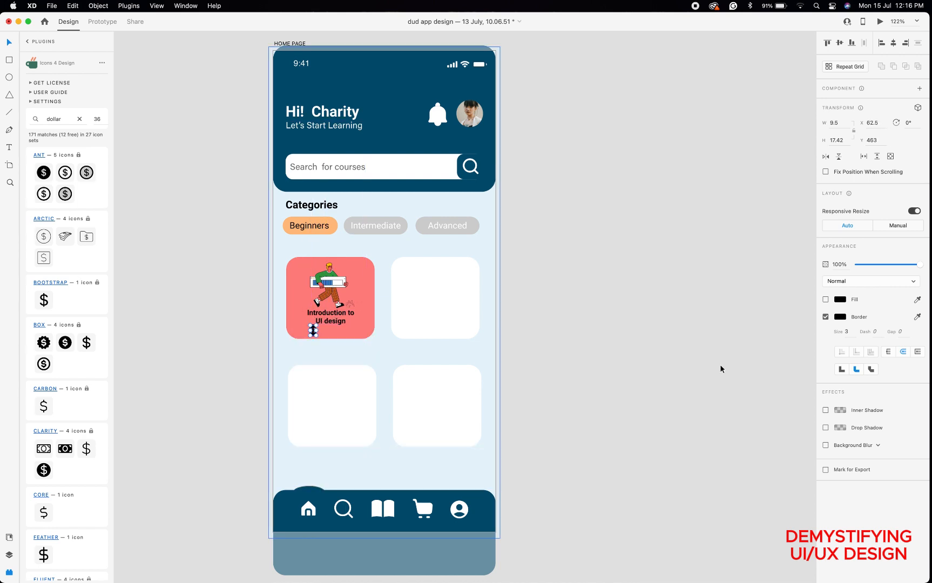
# Thin the dollar icon's border, trying size 2 before settling on size 1.
pyautogui.click(851, 335)
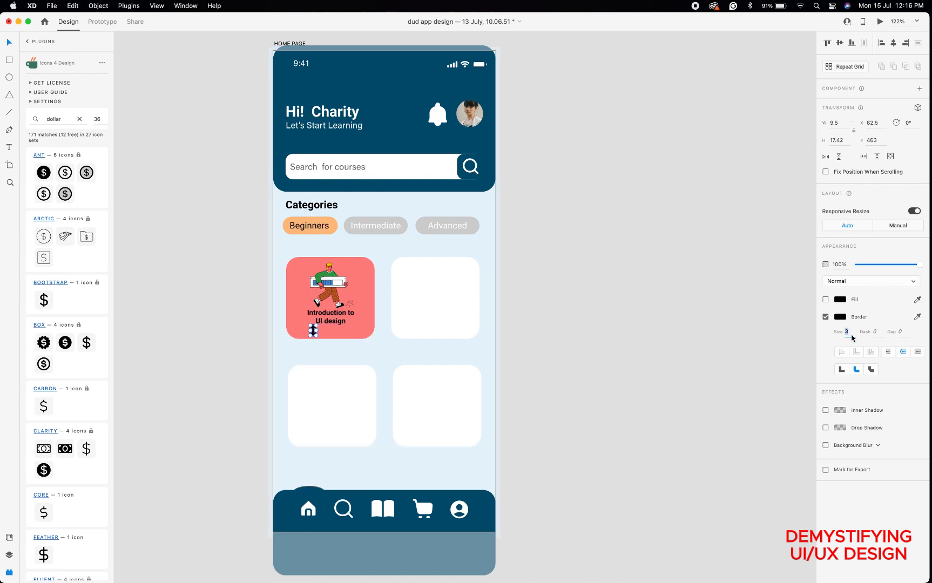
pyautogui.write('2')
pyautogui.press('Return')
pyautogui.write('1')
pyautogui.press('Return')
# Add the price text "20" beside the dollar icon in the first course card.
pyautogui.click(11, 148)
pyautogui.click(323, 332)
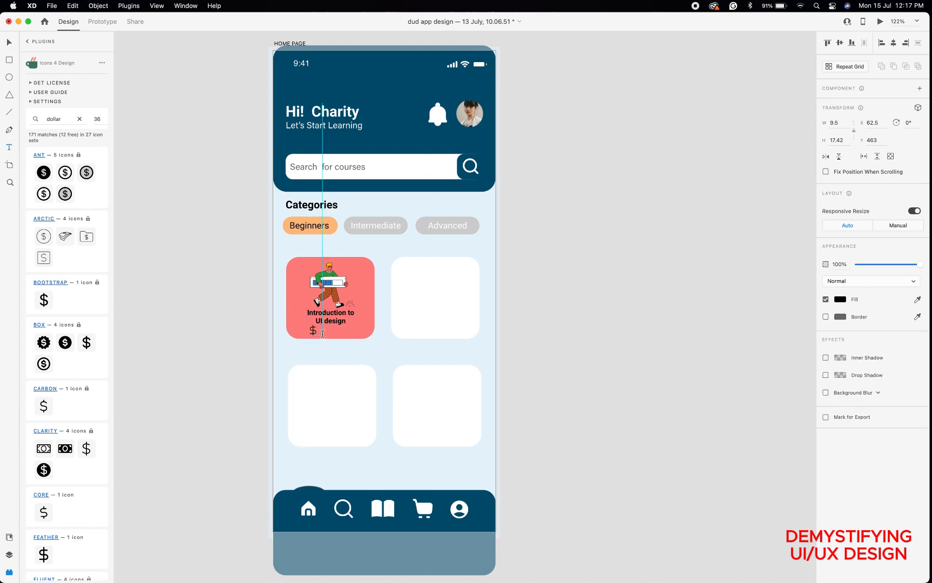
pyautogui.click(324, 337)
pyautogui.write('20')
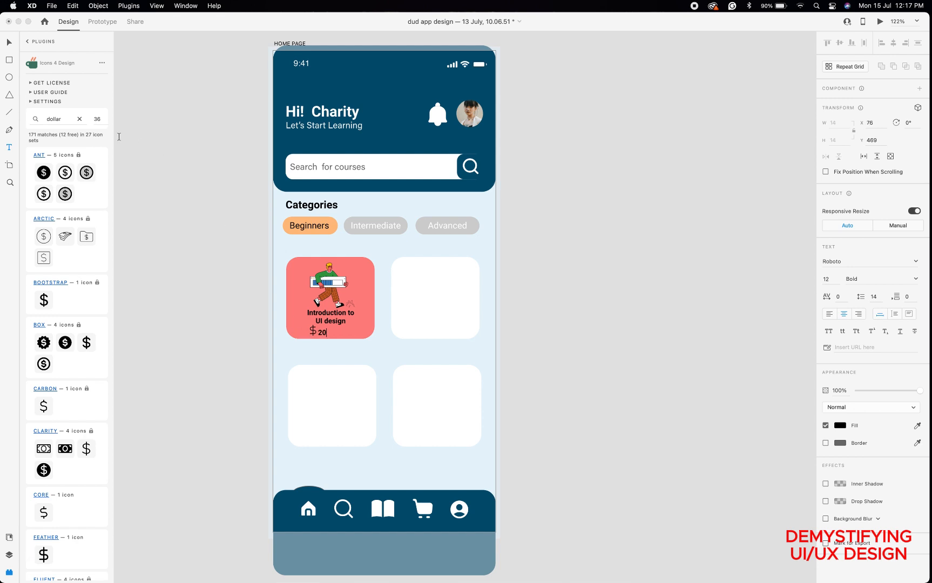
# Nudge the "20" price text up to Y 466 to line up with the dollar icon.
pyautogui.click(11, 44)
pyautogui.press('Up')
pyautogui.press('Up')
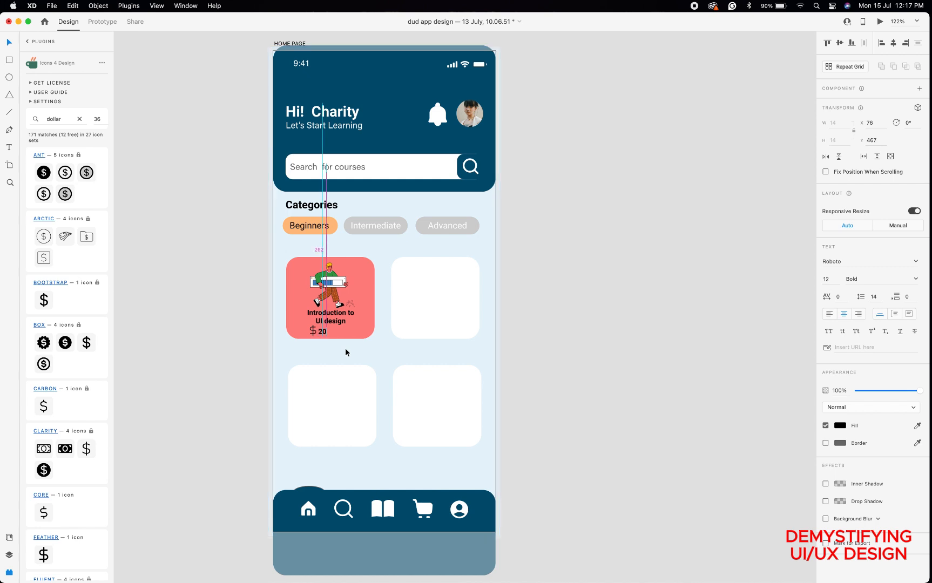
pyautogui.press('Up')
# Nudge the "20" price text away from the dollar icon to X 83.
pyautogui.press('Right')
pyautogui.press('Right')
pyautogui.press('Right')
pyautogui.press('Right')
pyautogui.press('Right')
pyautogui.press('Right')
pyautogui.press('Right')
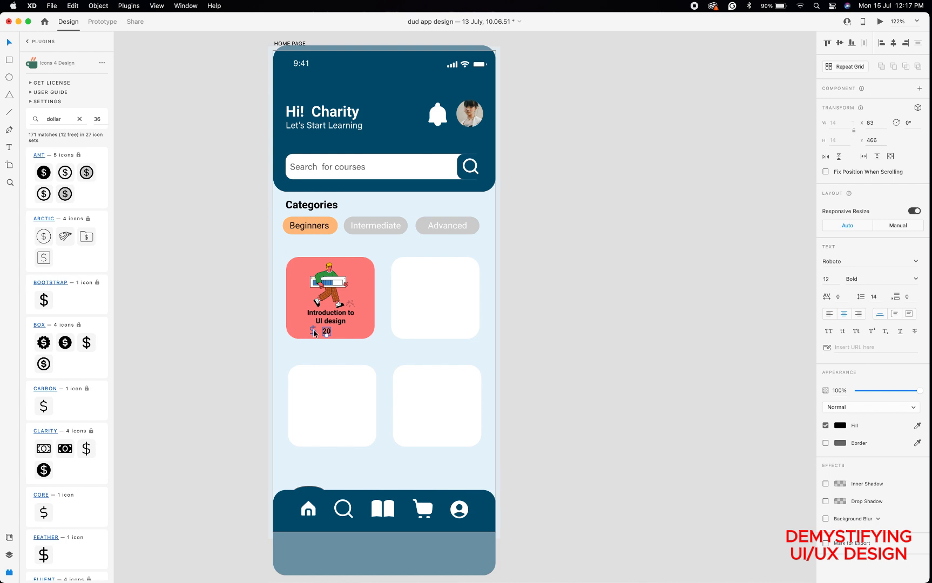
# Try to copy and paste part of the dollar icon, and undo the latest changes to the price elements.
pyautogui.click(314, 332)
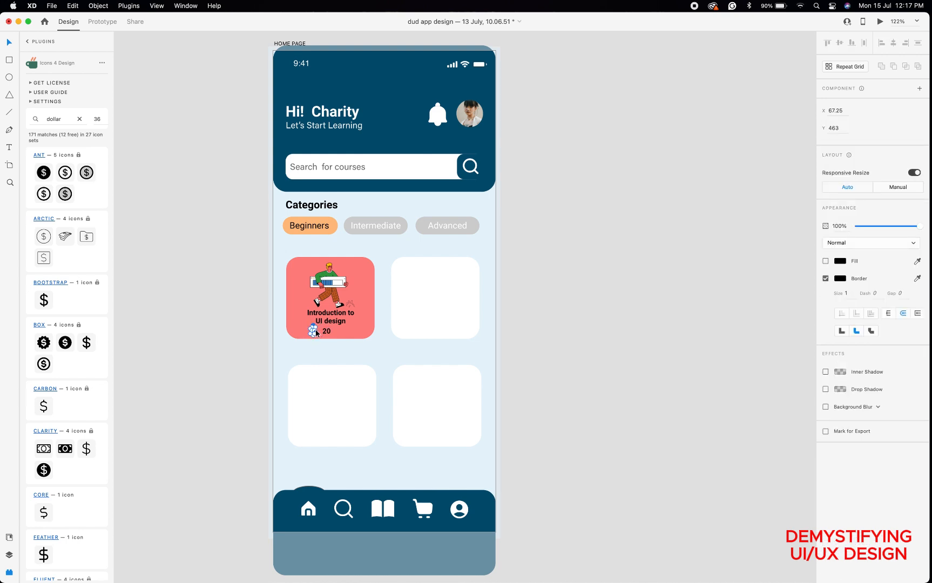
pyautogui.press('super+c')
pyautogui.press('super+v')
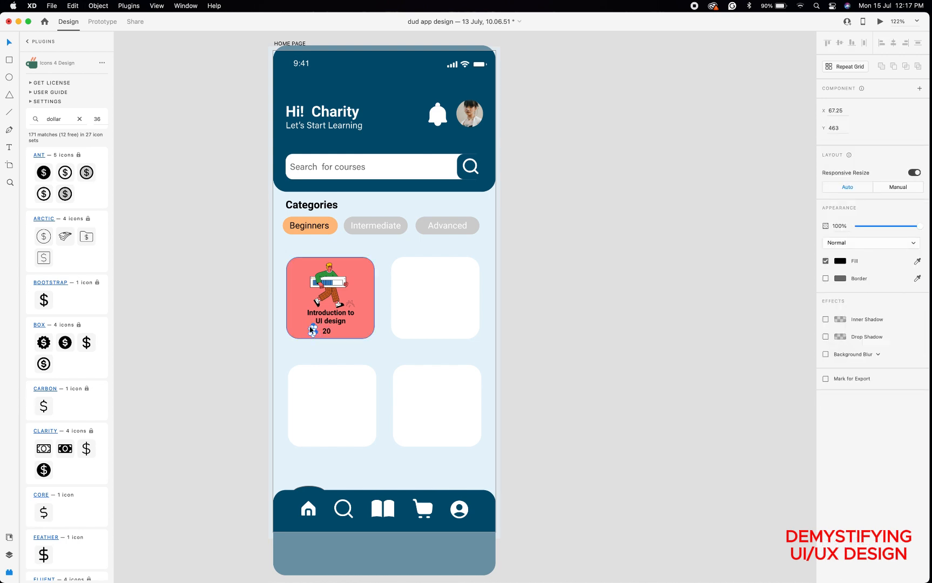
pyautogui.press('super+z')
pyautogui.scroll(10, 310, 327)
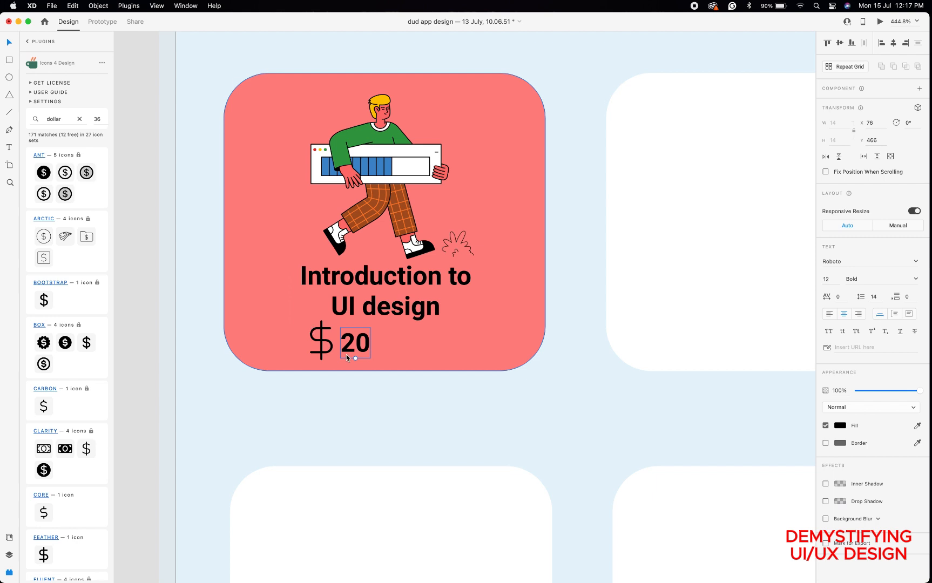
# Move the dollar icon and "20" price text together to X 81.5, Y 463, centred beneath the first card's title.
pyautogui.keyDown('shift'); pyautogui.click(321, 342); pyautogui.keyUp('shift')
pyautogui.moveTo(321, 343); pyautogui.dragTo(362, 342)
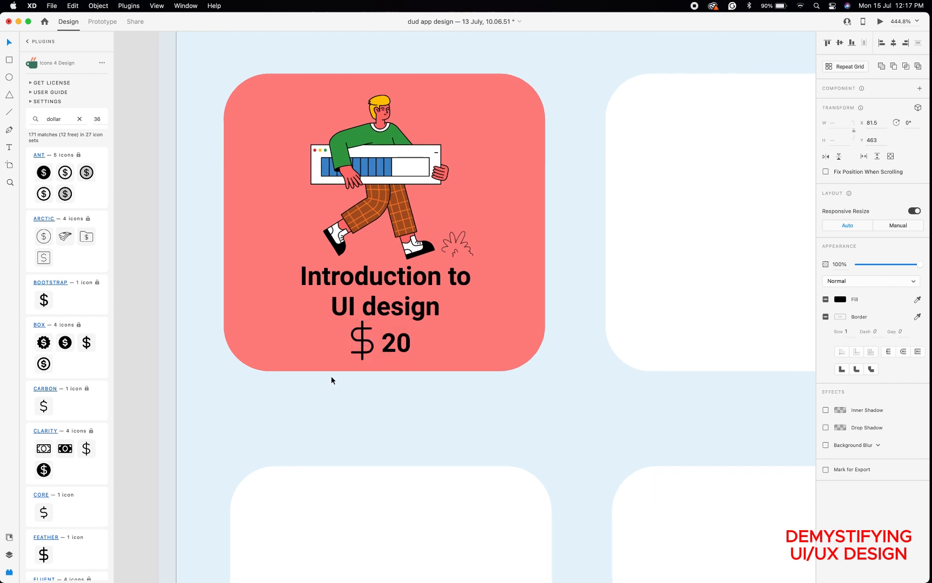
pyautogui.scroll(-5, 331, 379)
pyautogui.scroll(-3, 331, 379)
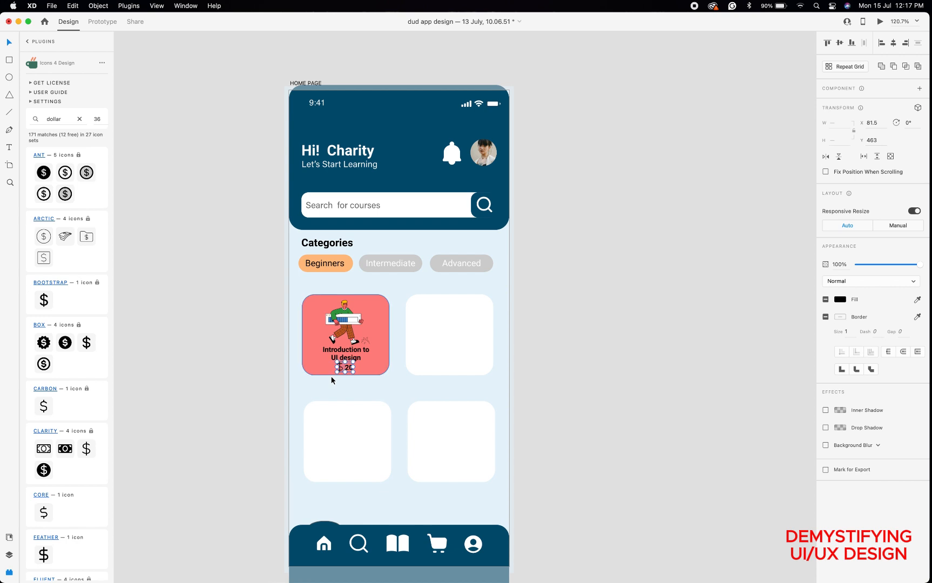
pyautogui.scroll(5, 331, 379)
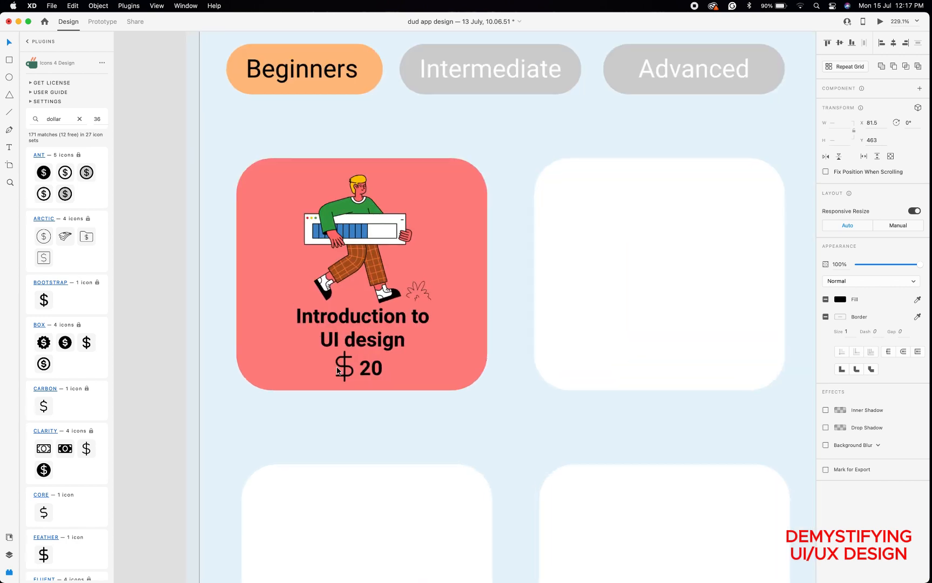
pyautogui.click(167, 374)
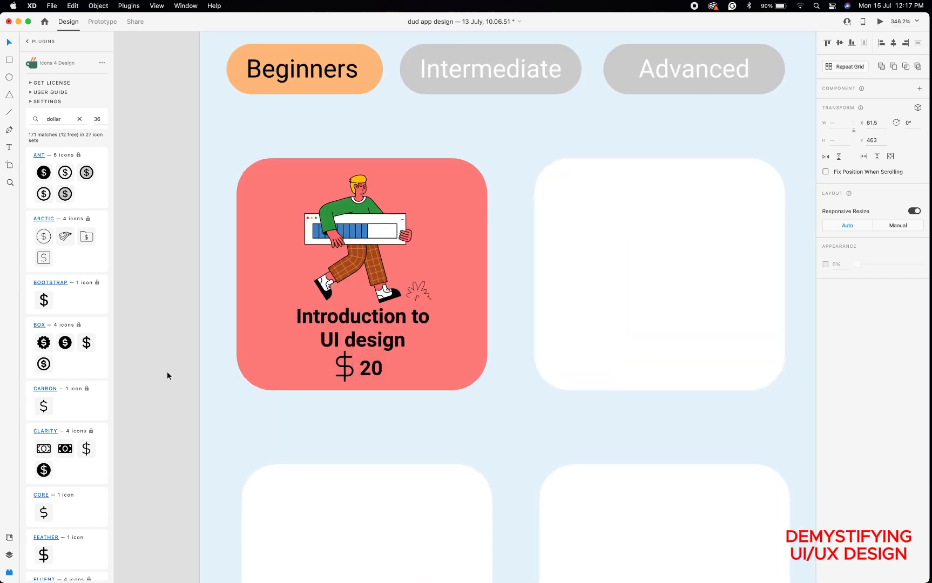
# Shrink the dollar icon in the first card to about 7.86 × 14.42 and nudge it closer to the "20" text.
pyautogui.doubleClick(345, 368)
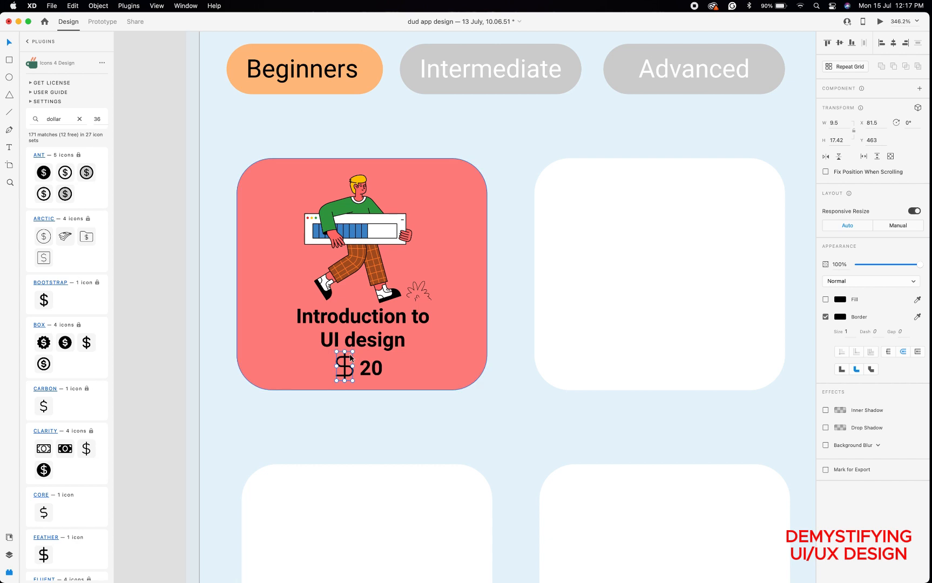
pyautogui.moveTo(352, 352); pyautogui.dragTo(351, 356)
pyautogui.press('Right')
pyautogui.press('Right')
pyautogui.press('Right')
pyautogui.press('Right')
pyautogui.press('Right')
pyautogui.press('Left')
pyautogui.press('Left')
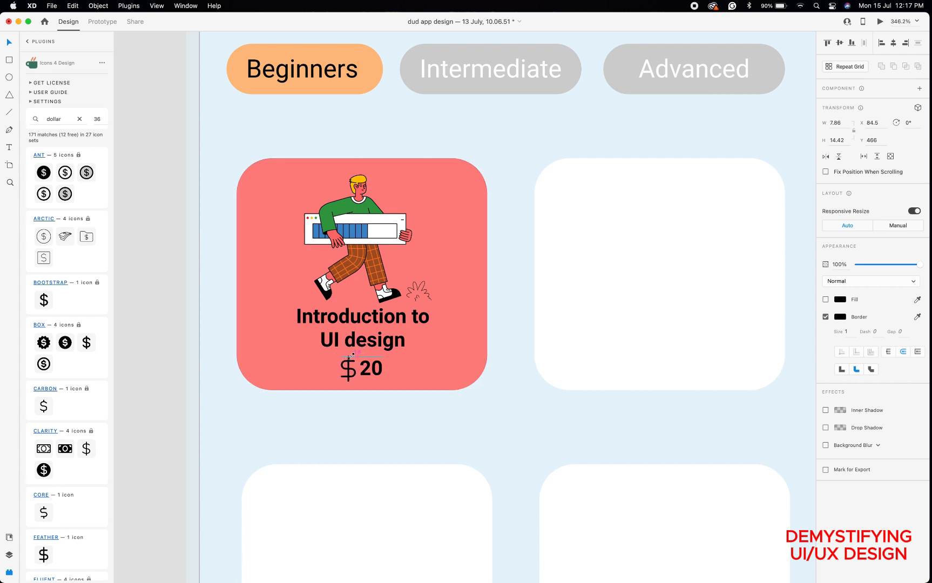
# Shrink the dollar icon further to about 6 × 11 and place it directly before "20" at X 87.5, Y 467.41.
pyautogui.press('Up')
pyautogui.moveTo(355, 354); pyautogui.dragTo(351, 357)
pyautogui.press('Right')
pyautogui.press('Up')
pyautogui.press('Right')
pyautogui.press('Right')
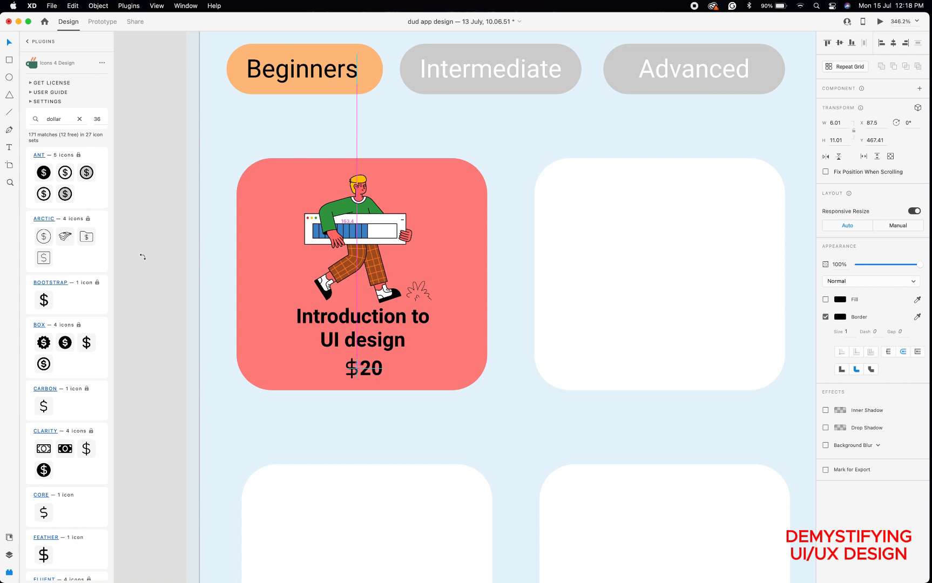
pyautogui.scroll(-5, 342, 274)
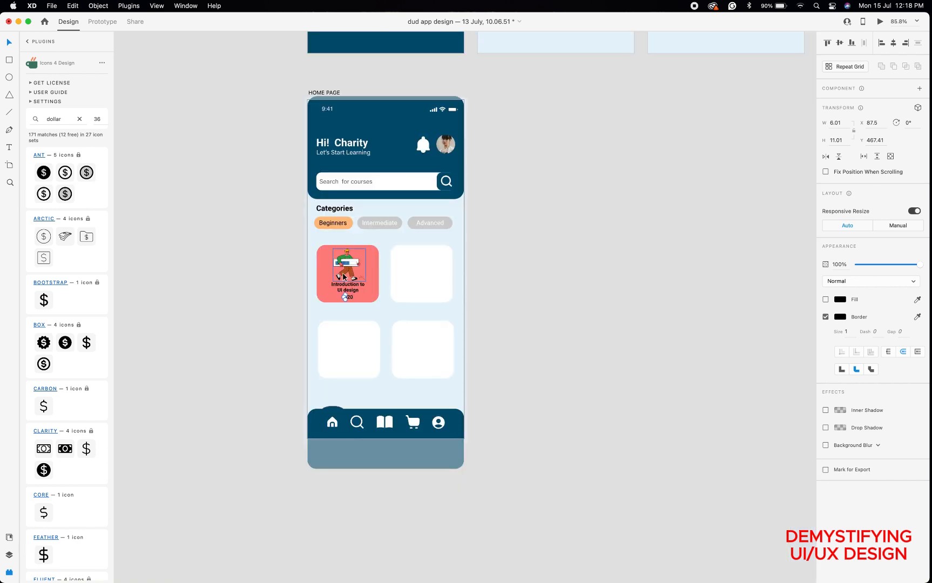
pyautogui.click(269, 218)
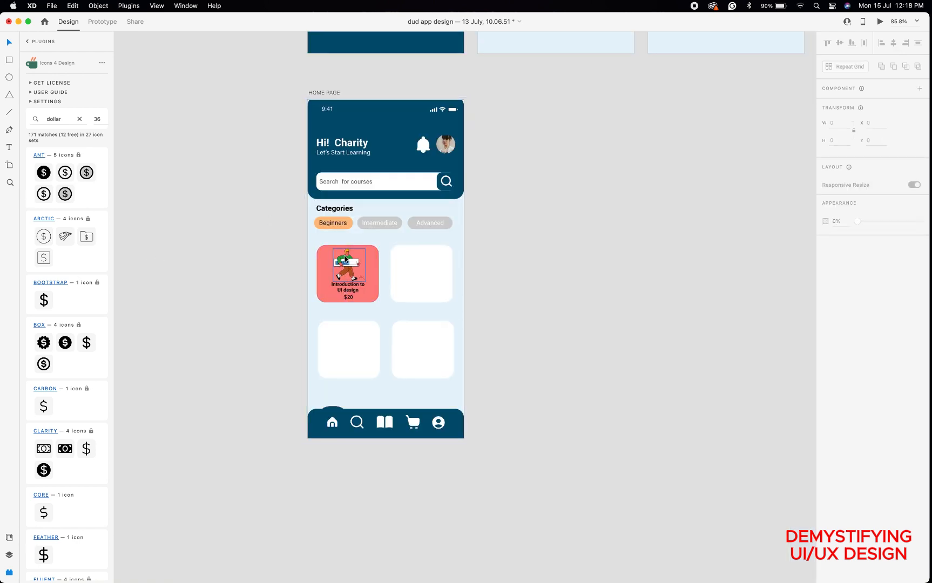
# Delete the three blank white course cards, leaving only the finished first card.
pyautogui.scroll(3, 346, 260)
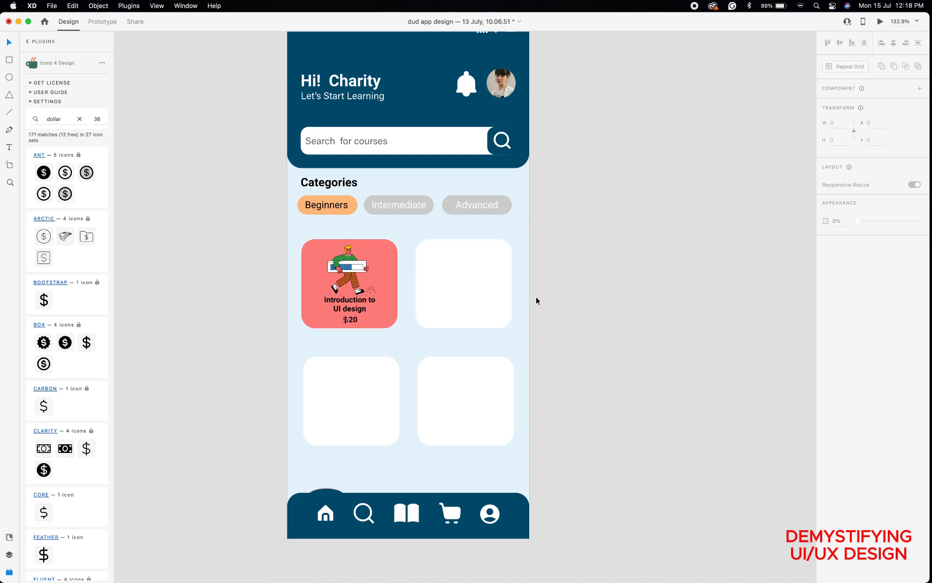
pyautogui.scroll(-3, 448, 298)
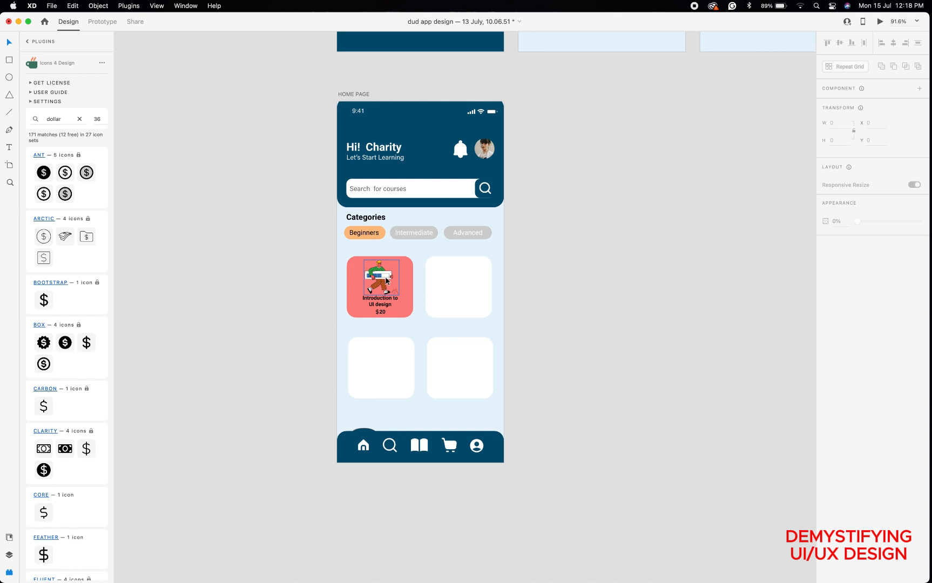
pyautogui.click(455, 287)
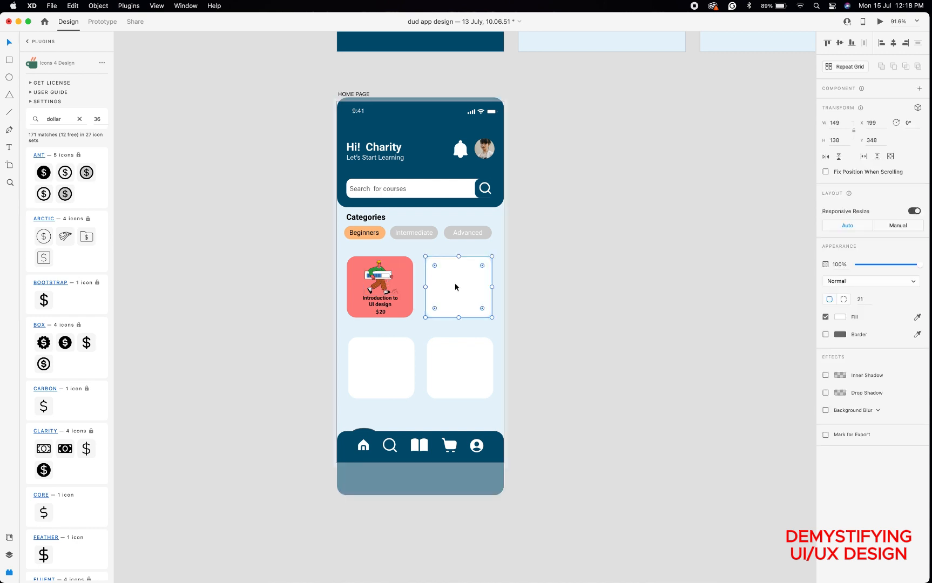
pyautogui.keyDown('shift'); pyautogui.click(453, 368); pyautogui.keyUp('shift')
pyautogui.keyDown('shift'); pyautogui.click(397, 365); pyautogui.keyUp('shift')
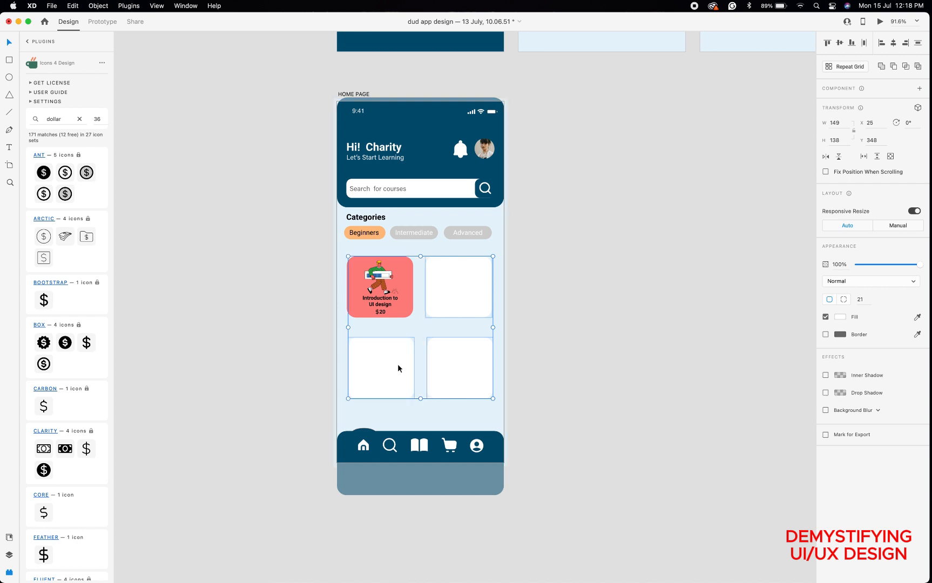
pyautogui.press('Delete')
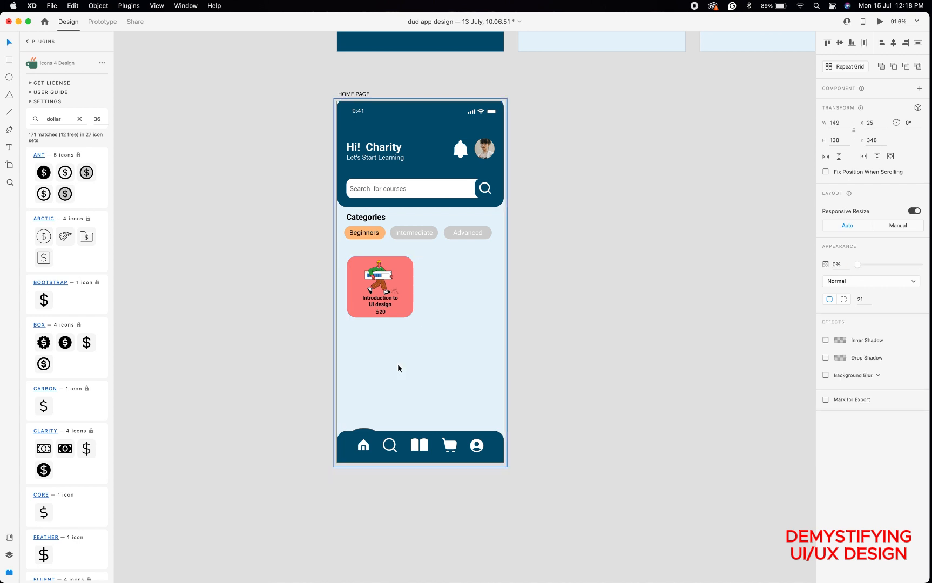
pyautogui.scroll(5, 377, 315)
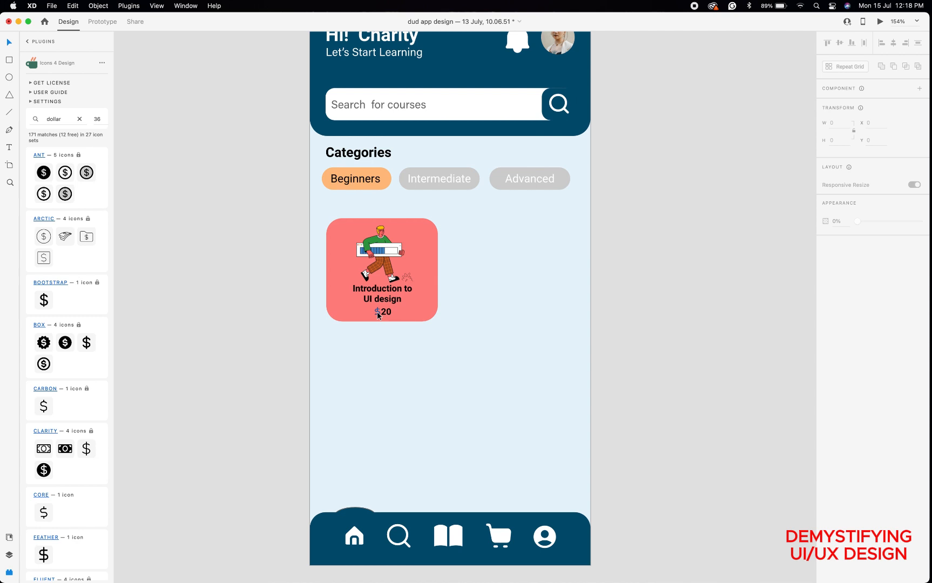
pyautogui.click(377, 314)
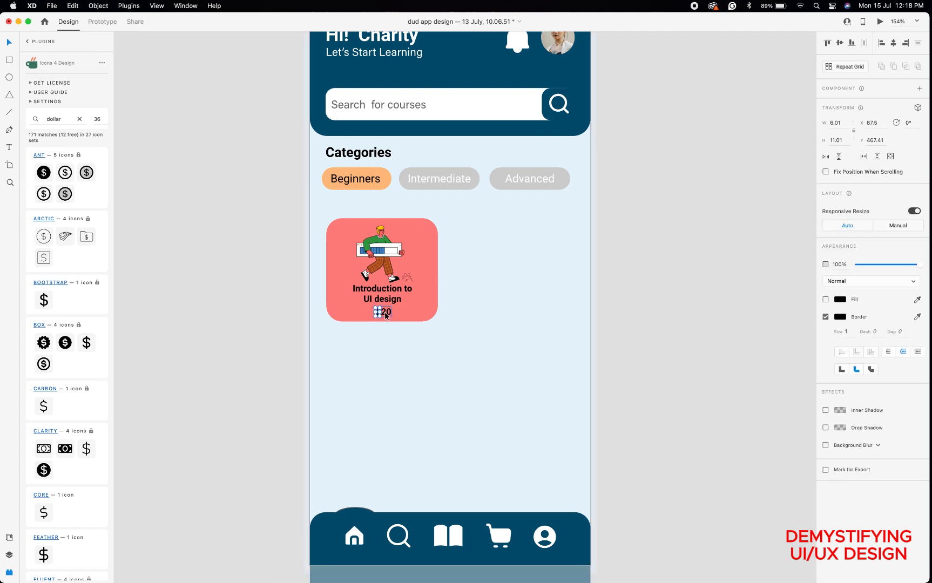
pyautogui.keyDown('shift'); pyautogui.click(385, 313); pyautogui.keyUp('shift')
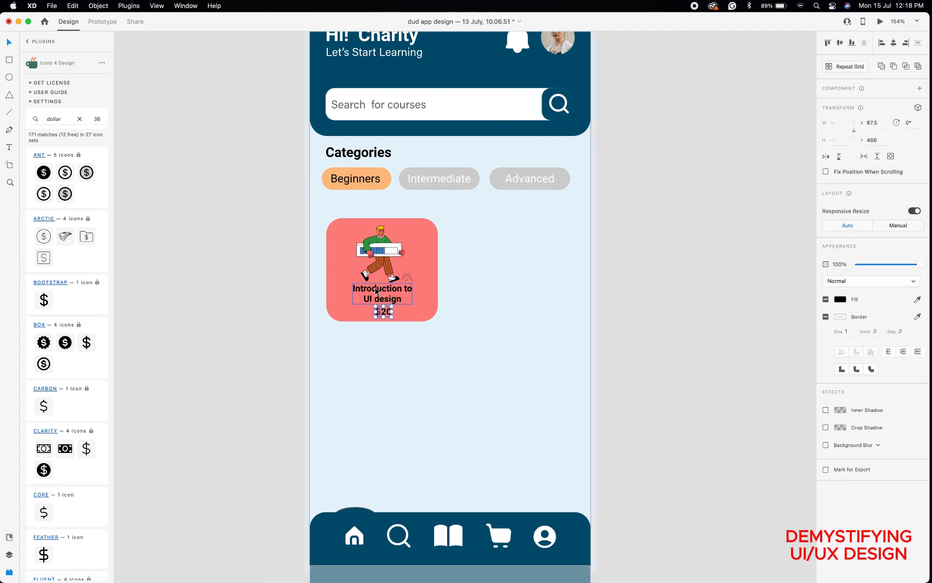
pyautogui.keyDown('shift'); pyautogui.click(377, 291); pyautogui.keyUp('shift')
pyautogui.press('Return')
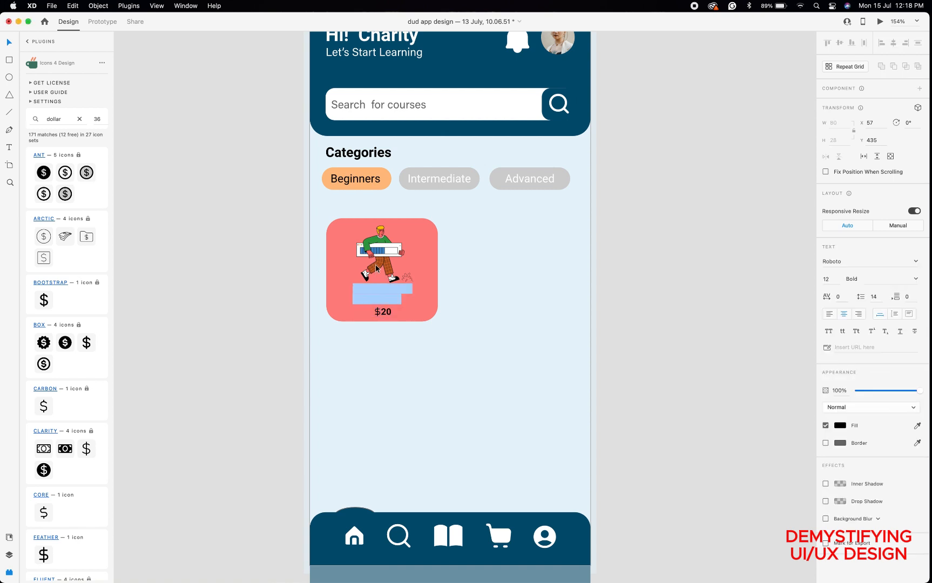
# Group the first card's background, illustration, title, dollar icon and price text, and name the group COURSES.
pyautogui.click(376, 268)
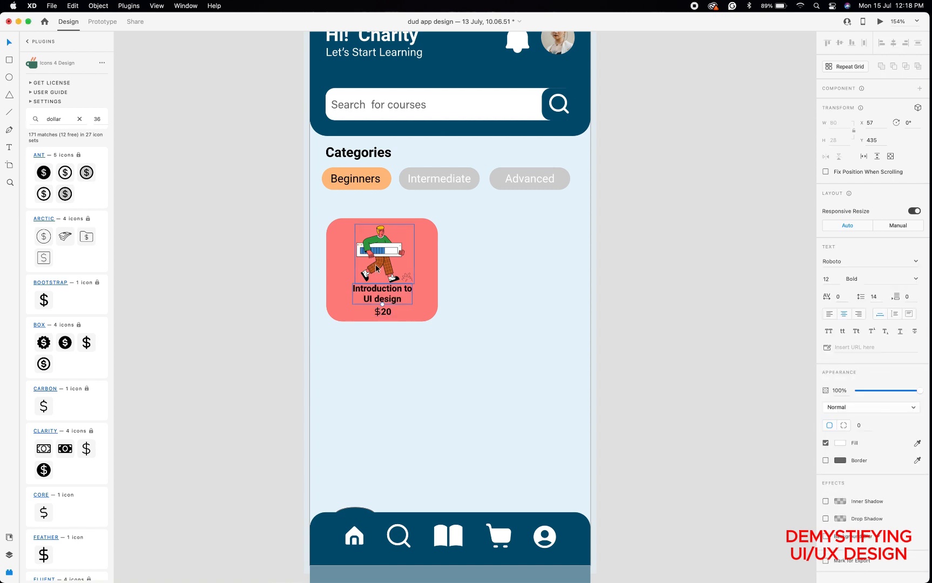
pyautogui.keyDown('shift'); pyautogui.click(365, 295); pyautogui.keyUp('shift')
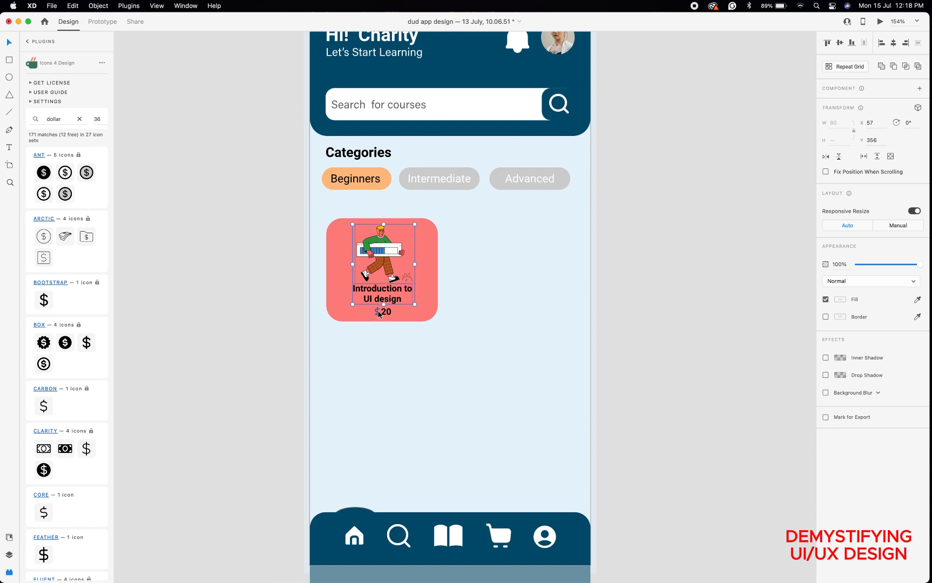
pyautogui.keyDown('shift'); pyautogui.click(379, 312); pyautogui.keyUp('shift')
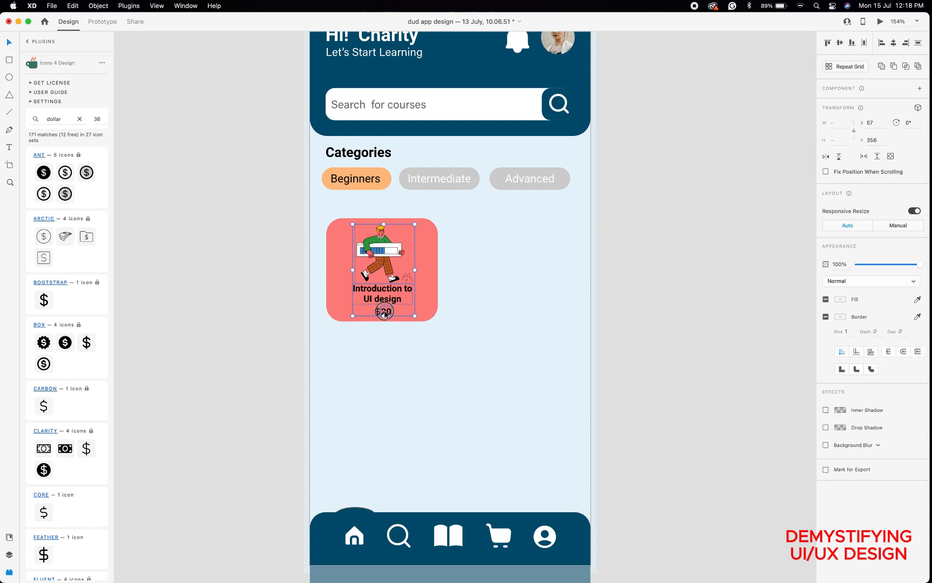
pyautogui.keyDown('shift'); pyautogui.click(424, 268); pyautogui.keyUp('shift')
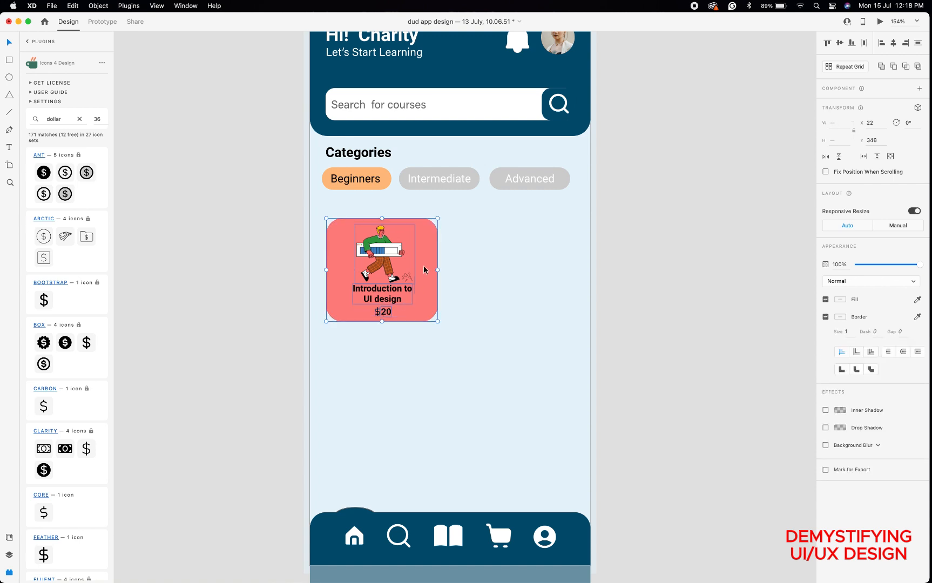
pyautogui.click(10, 554)
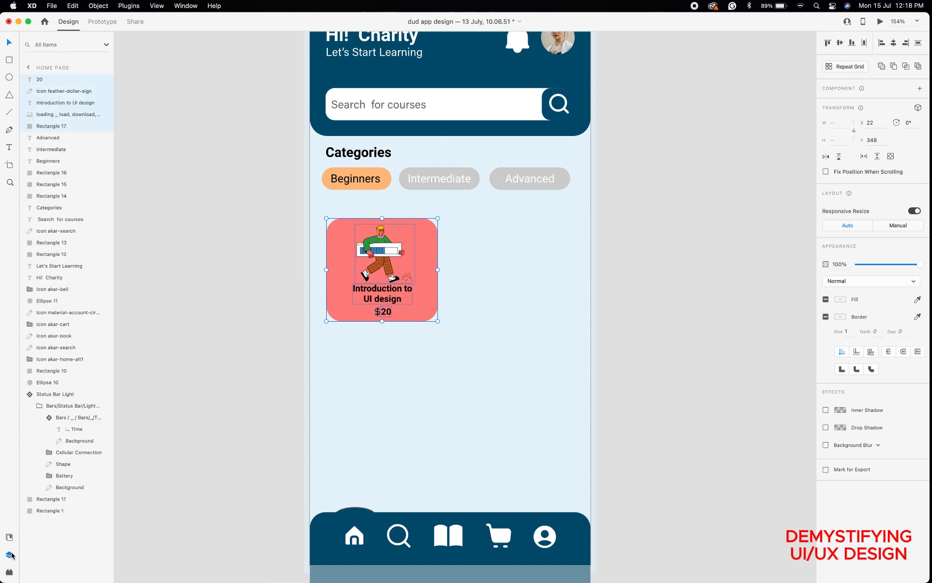
pyautogui.press('super+g')
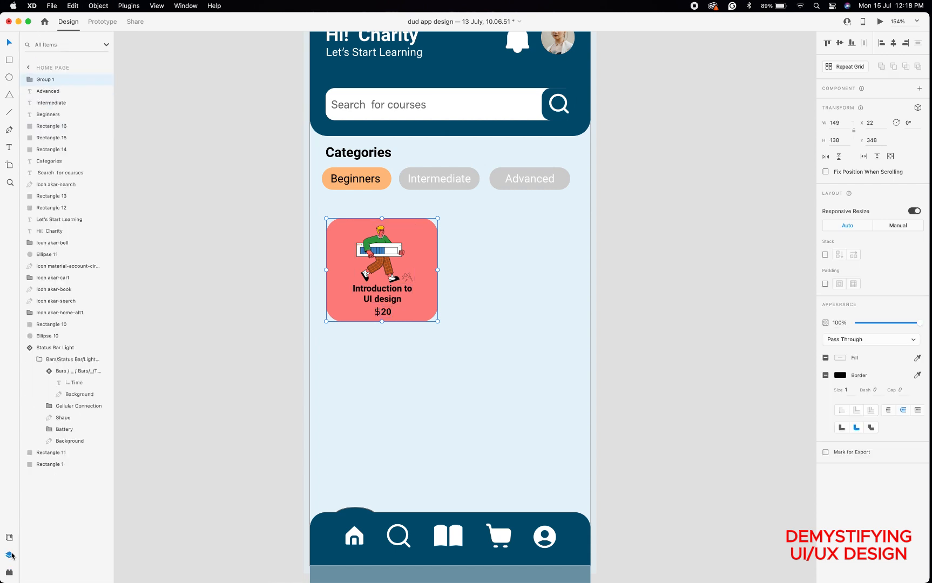
pyautogui.doubleClick(48, 80)
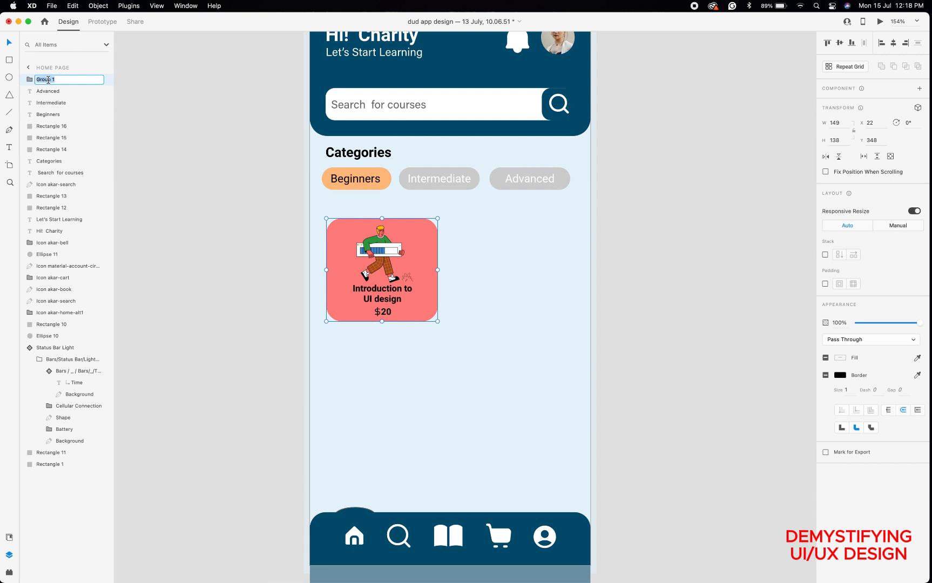
pyautogui.write('COURSES')
pyautogui.press('Return')
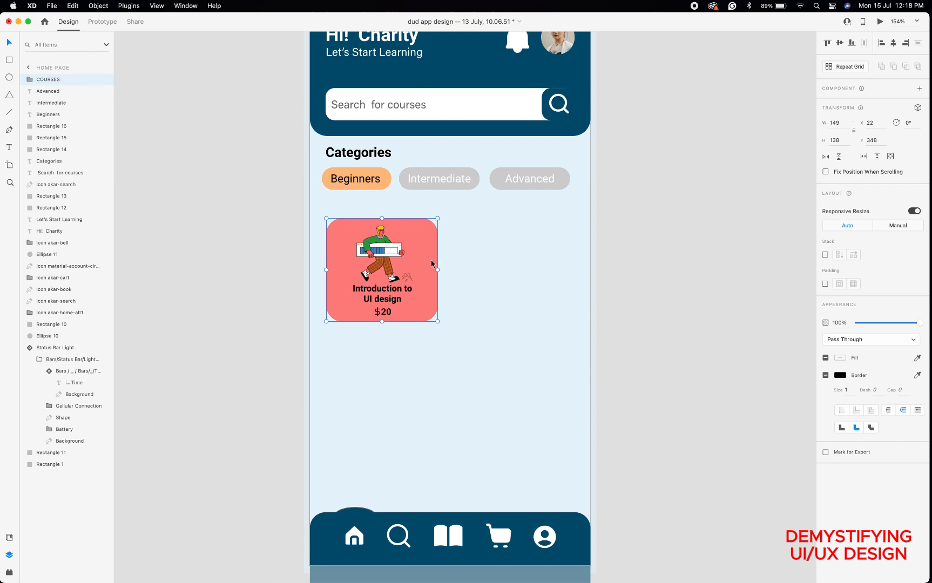
# Duplicate the COURSES card beside itself at X 199, and copy both cards into a second row at X 25, Y 536.
pyautogui.moveTo(426, 258); pyautogui.dragTo(558, 260)
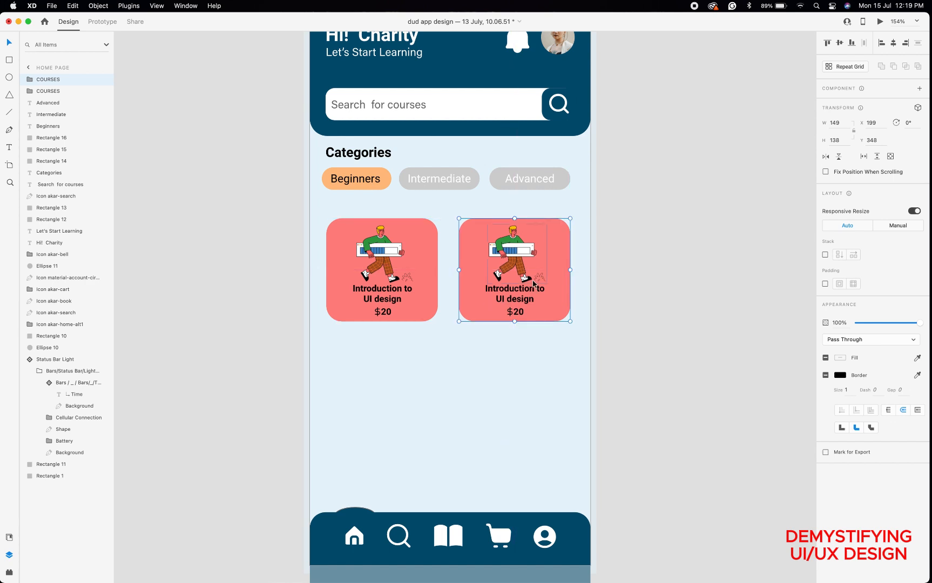
pyautogui.keyDown('shift'); pyautogui.click(431, 267); pyautogui.keyUp('shift')
pyautogui.moveTo(484, 281); pyautogui.dragTo(484, 422)
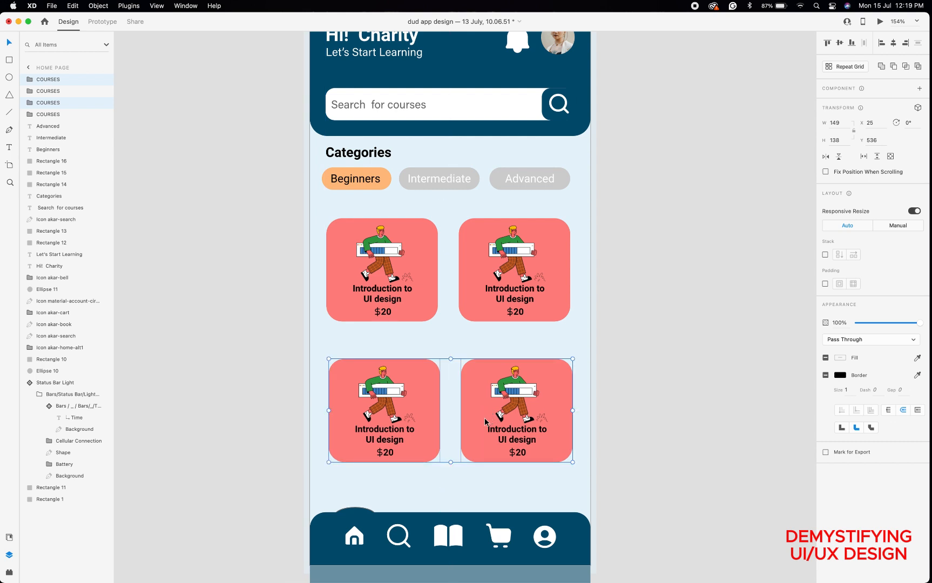
# Fill the upper-right course card's background rectangle with the Accent 1 colour, and replace that fill with Accent 6.
pyautogui.click(526, 260)
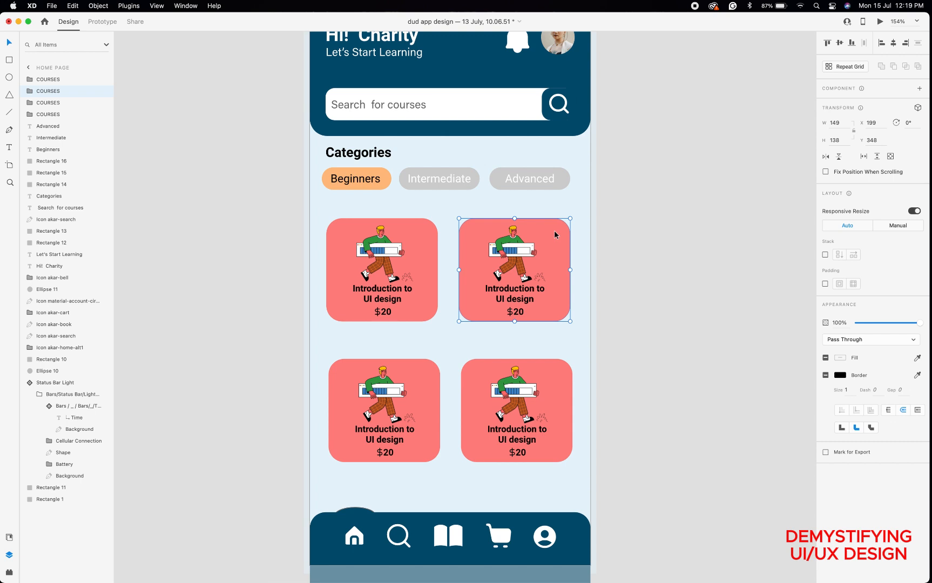
pyautogui.doubleClick(557, 235)
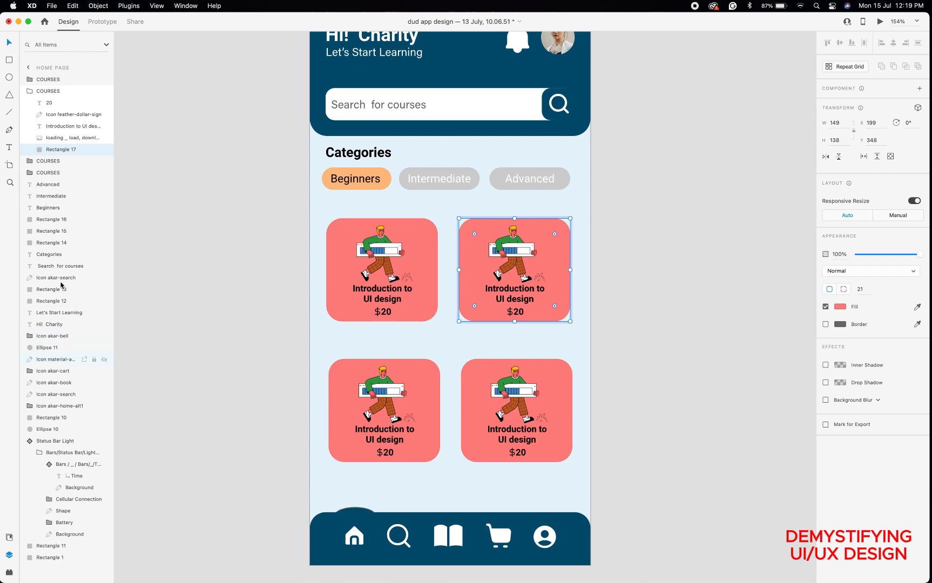
pyautogui.press('super+shift+y')
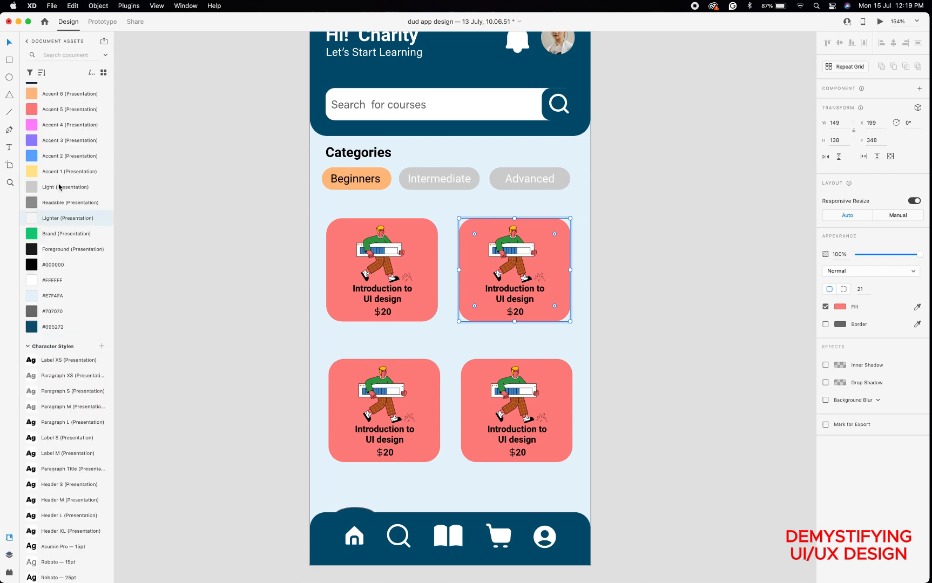
pyautogui.click(33, 170)
pyautogui.press('Escape')
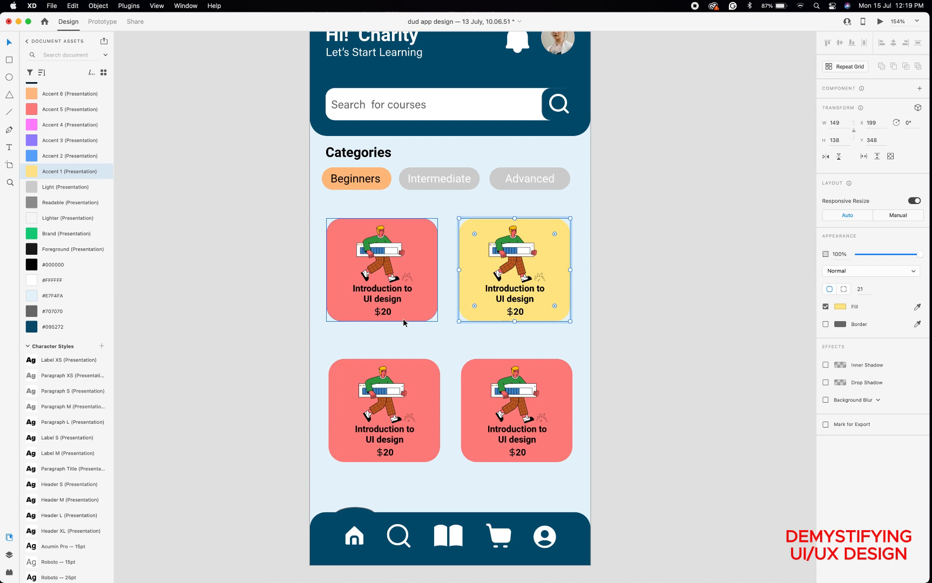
pyautogui.scroll(-3, 402, 319)
pyautogui.click(480, 281)
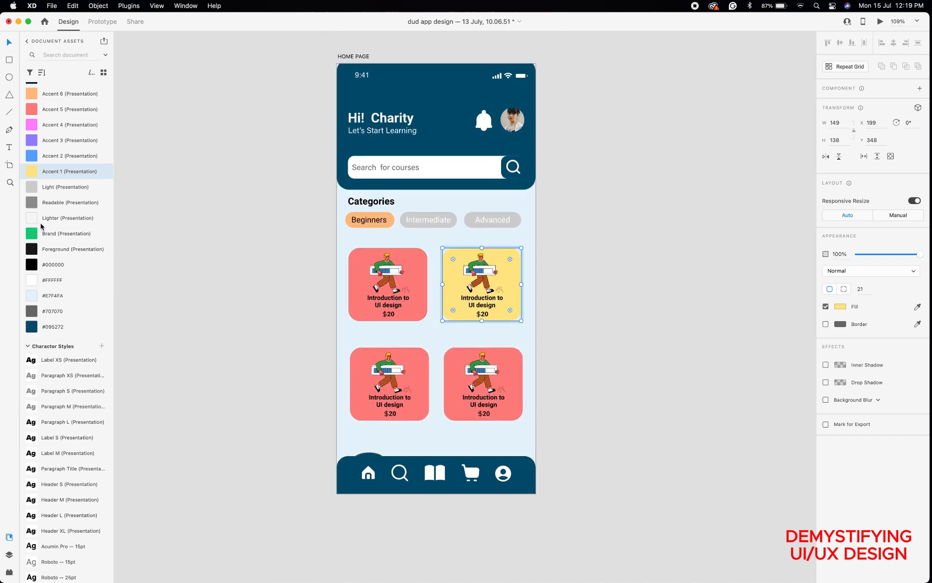
pyautogui.click(33, 95)
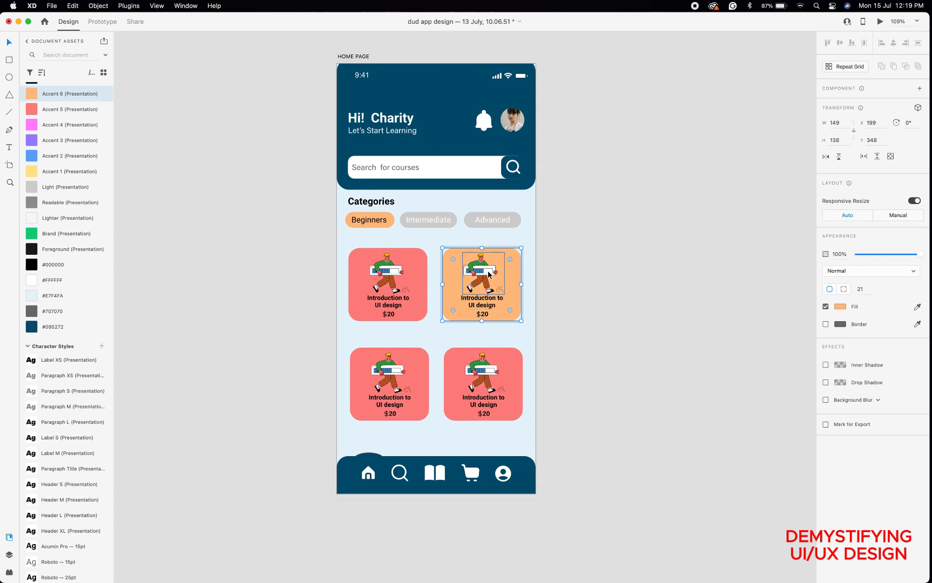
# Retitle the orange upper-right course card as "Introduction to UX design", keeping the title on two lines.
pyautogui.doubleClick(488, 274)
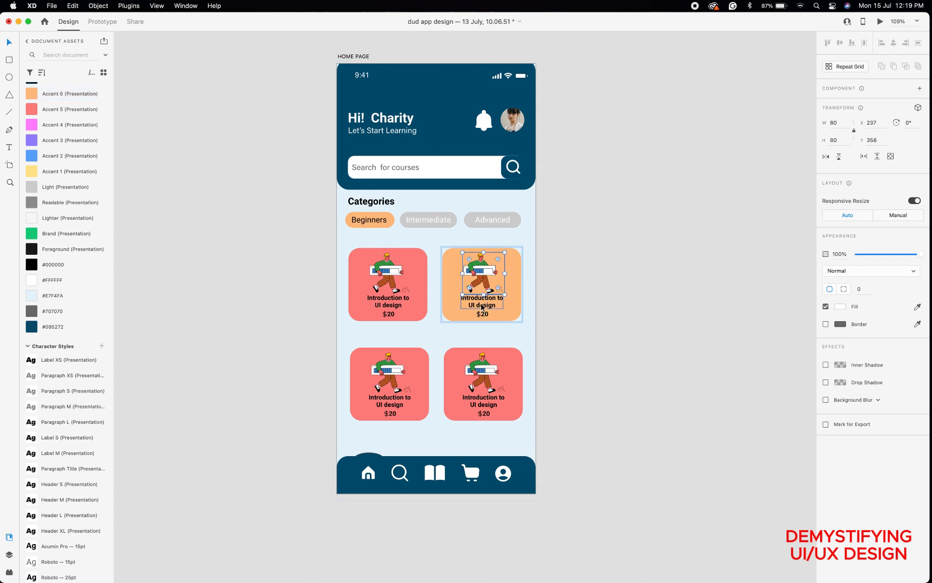
pyautogui.doubleClick(478, 298)
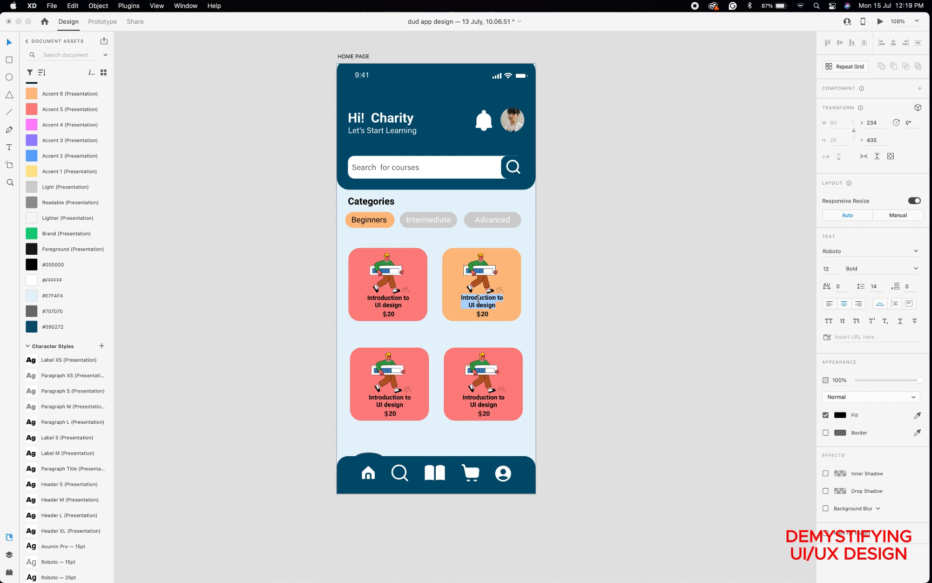
pyautogui.press('BackSpace')
pyautogui.write('Intr')
pyautogui.write('oduction')
pyautogui.write(' to')
pyautogui.write('Pr')
pyautogui.write('UX')
pyautogui.write(' desig')
pyautogui.write('b')
pyautogui.press('BackSpace')
pyautogui.write('n')
pyautogui.click(8, 46)
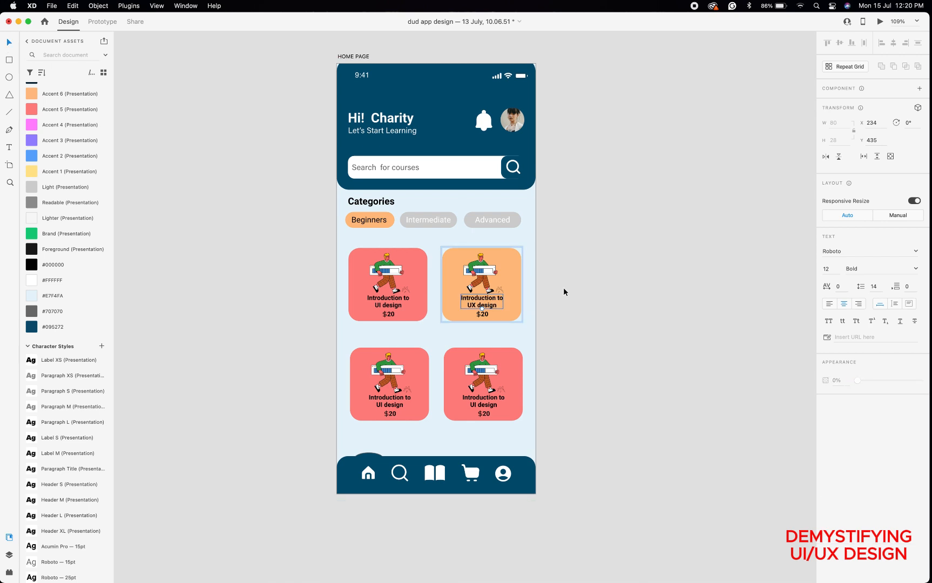
pyautogui.click(549, 288)
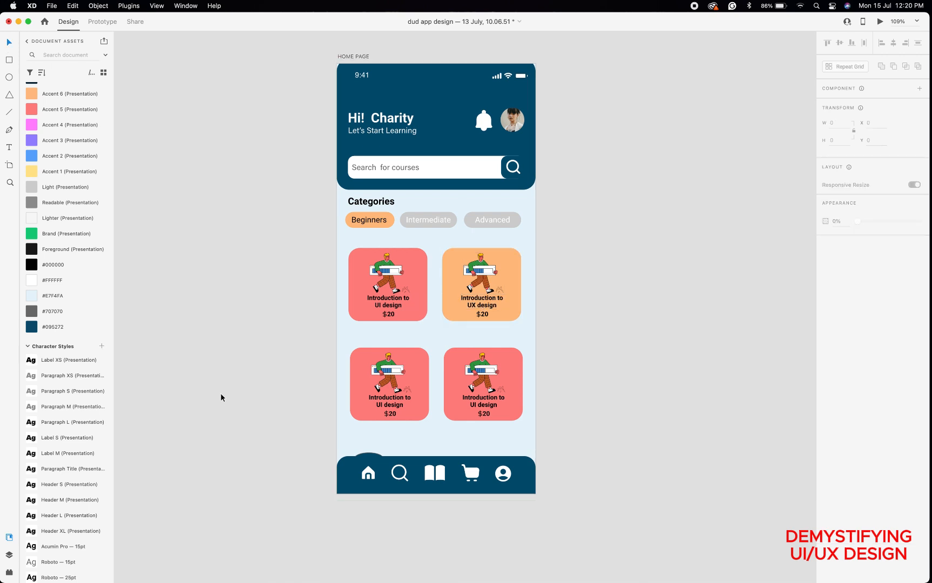
# Switch to Finder and bring the "maintenance, error" PNG from the 2x folder onto the canvas beside the HOME PAGE artboard.
pyautogui.moveTo(152, 567)
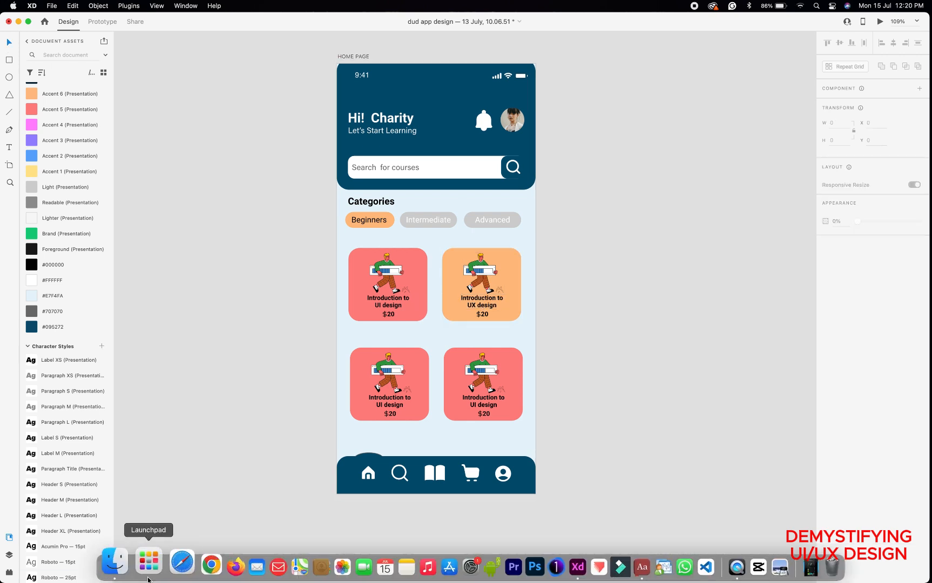
pyautogui.click(120, 562)
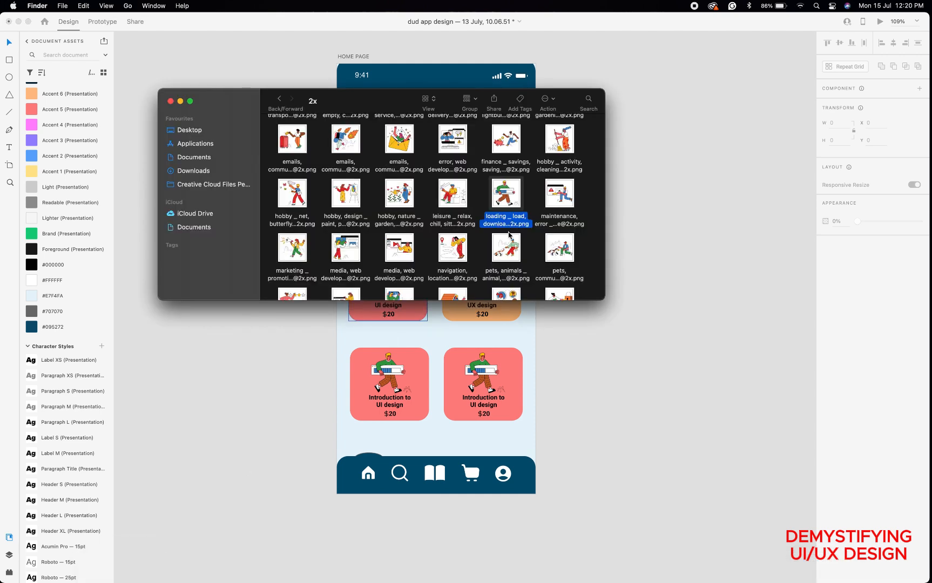
pyautogui.click(560, 193)
pyautogui.moveTo(592, 335); pyautogui.dragTo(591, 334)
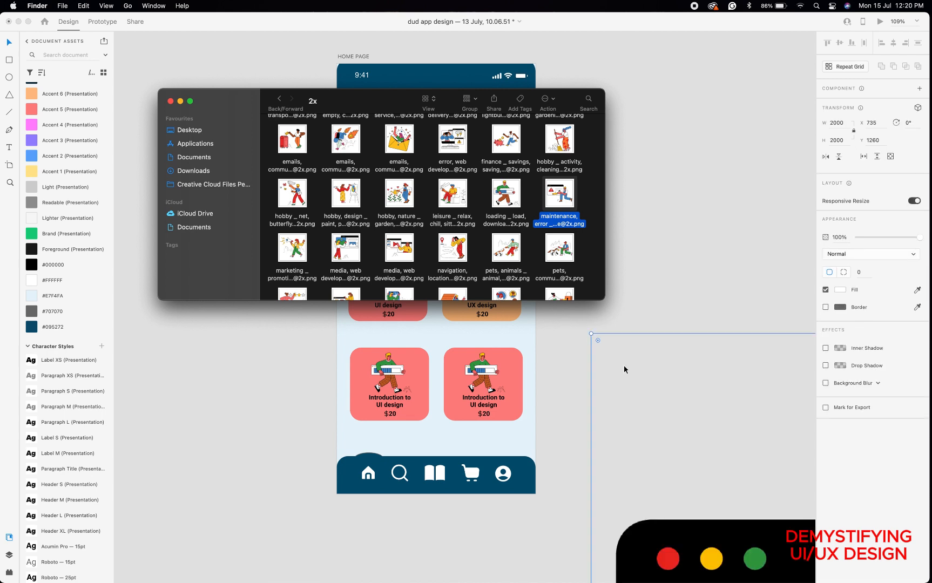
pyautogui.click(641, 295)
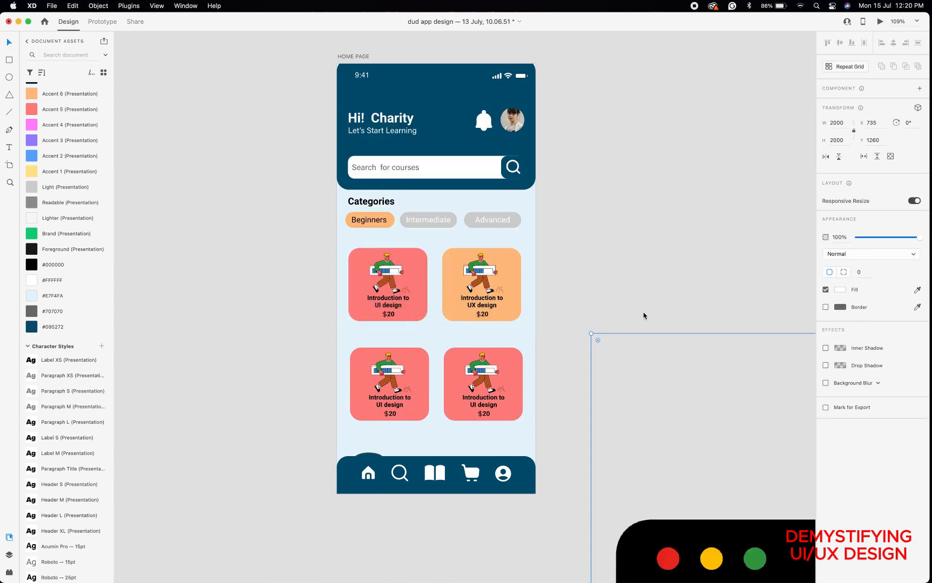
# Scale the imported maintenance illustration down proportionally to about 110 by 110.
pyautogui.scroll(-10, 648, 379)
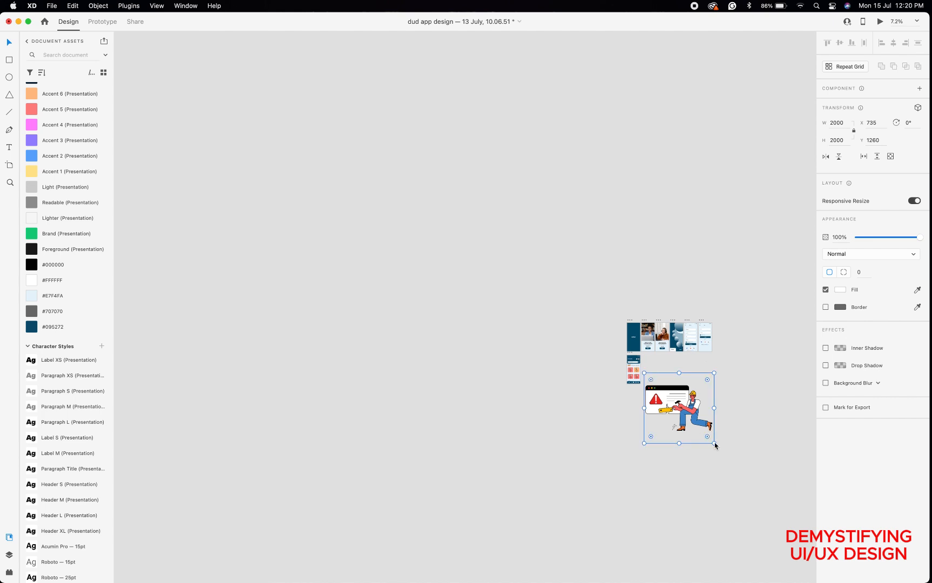
pyautogui.moveTo(714, 443); pyautogui.dragTo(655, 385)
pyautogui.scroll(5, 656, 386)
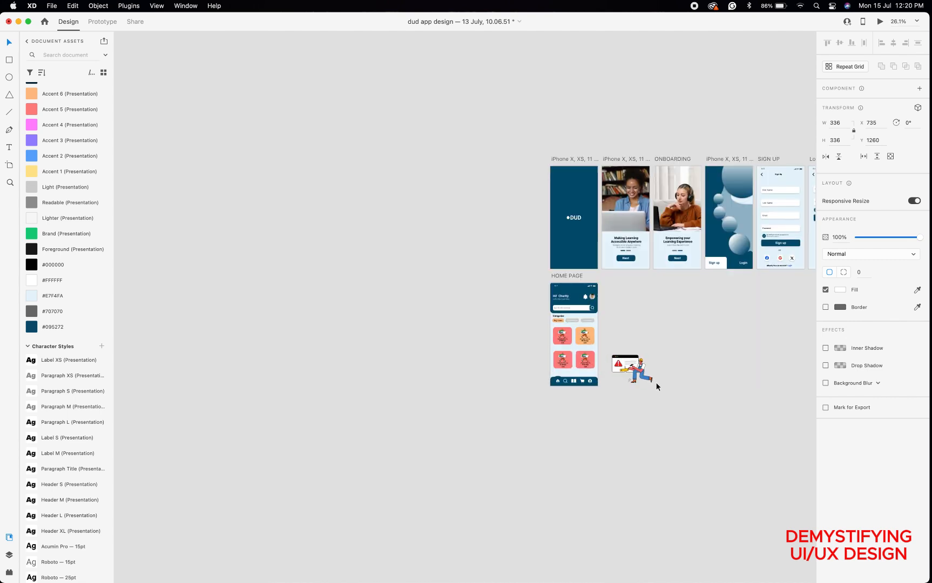
pyautogui.scroll(5, 656, 386)
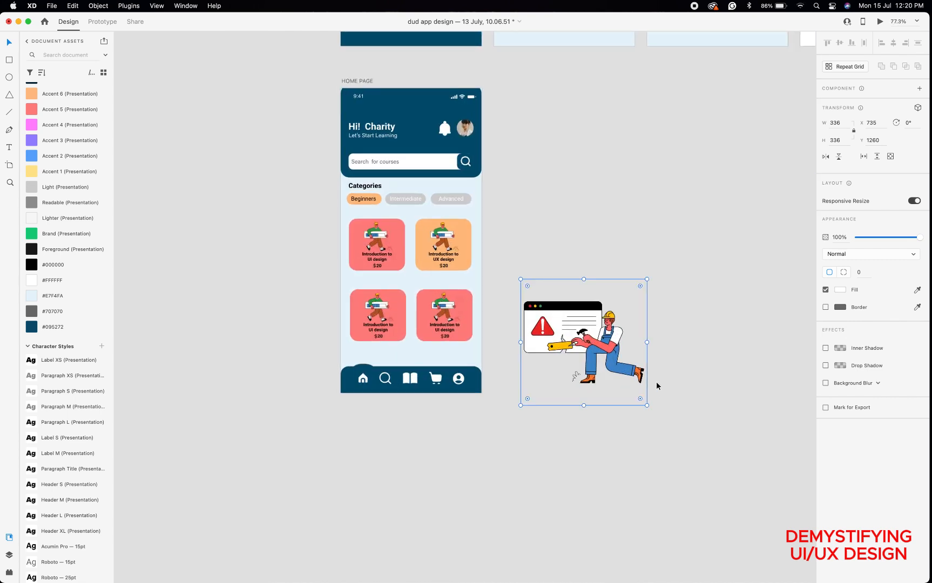
pyautogui.scroll(2, 656, 382)
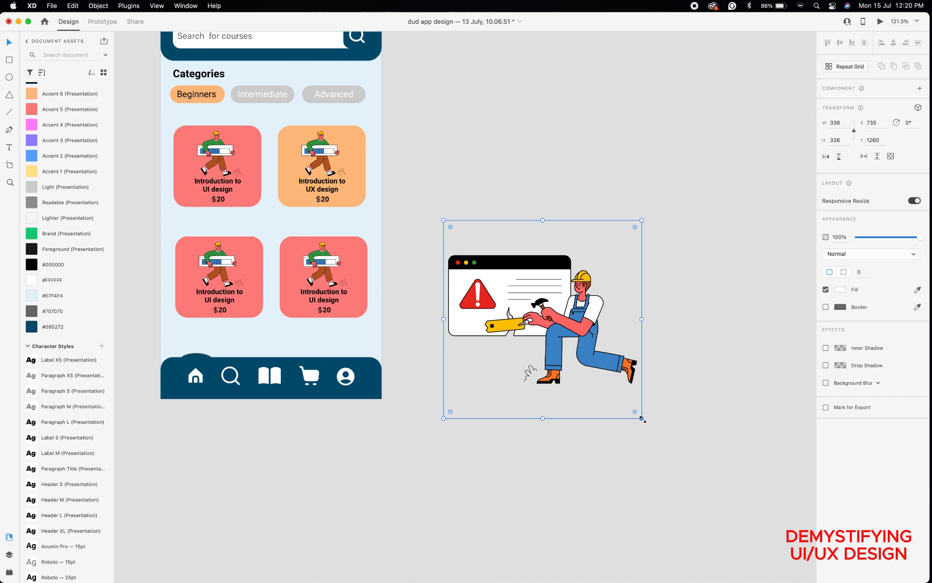
pyautogui.moveTo(641, 419); pyautogui.dragTo(508, 302)
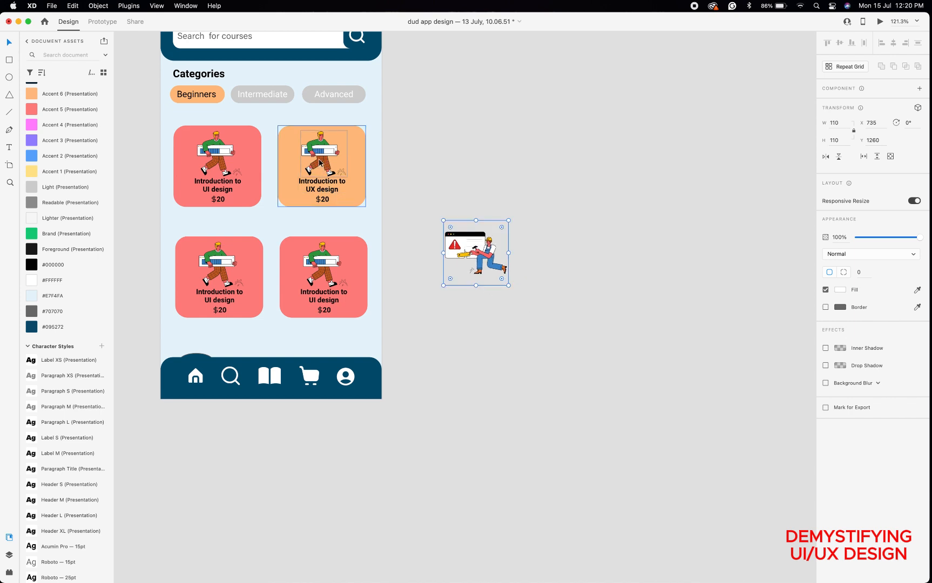
# Delete the old illustration from the orange UX design card and place the maintenance illustration there at about X 229, Y 344.
pyautogui.click(319, 162)
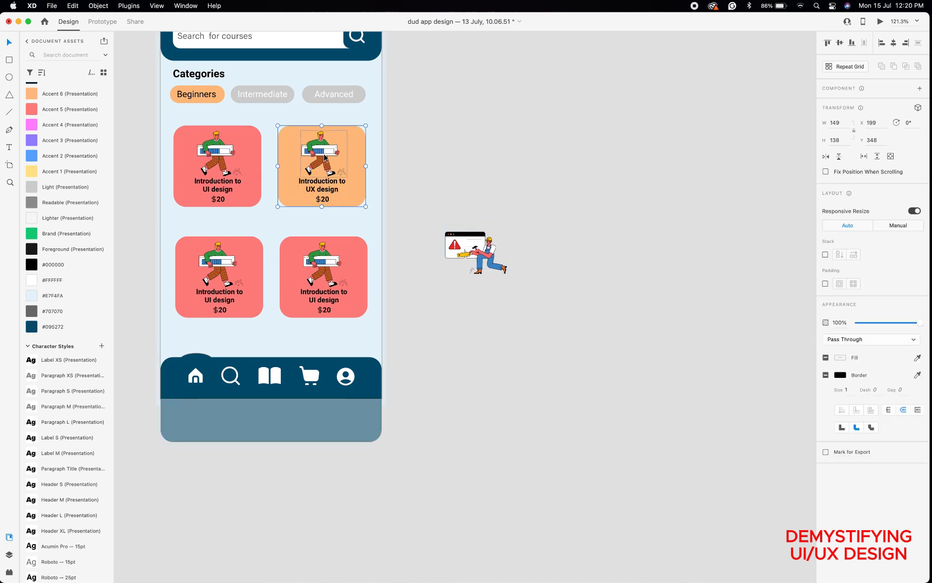
pyautogui.doubleClick(325, 157)
pyautogui.press('Delete')
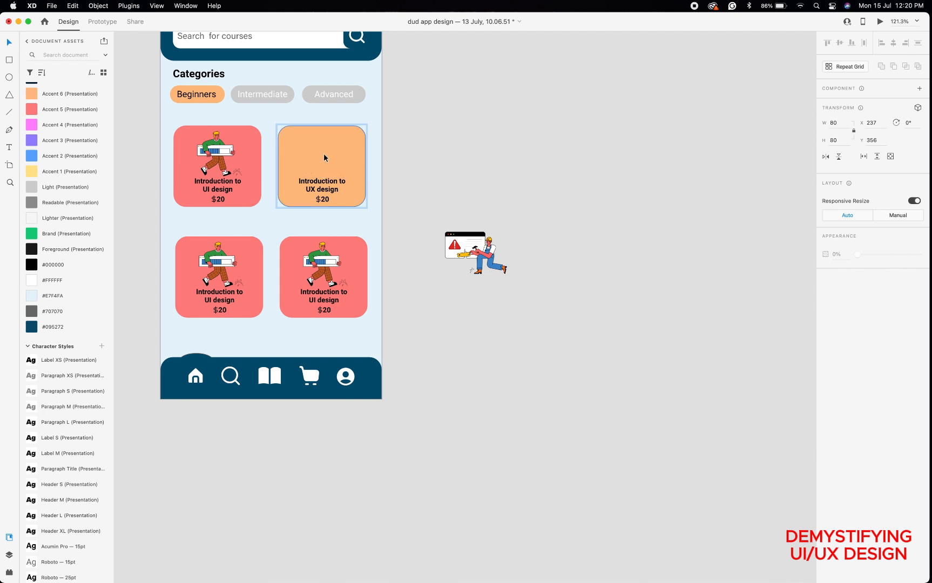
pyautogui.moveTo(461, 245); pyautogui.dragTo(314, 147)
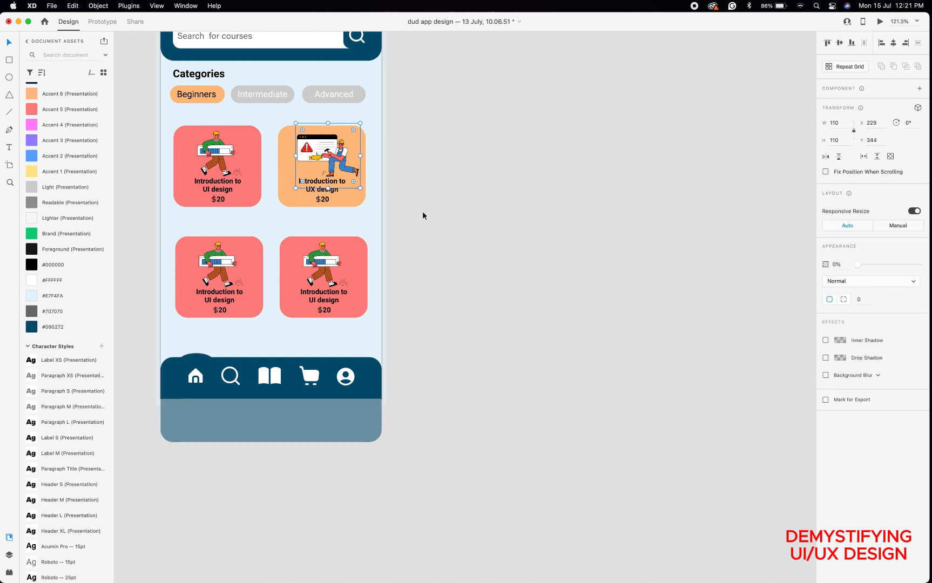
pyautogui.click(403, 233)
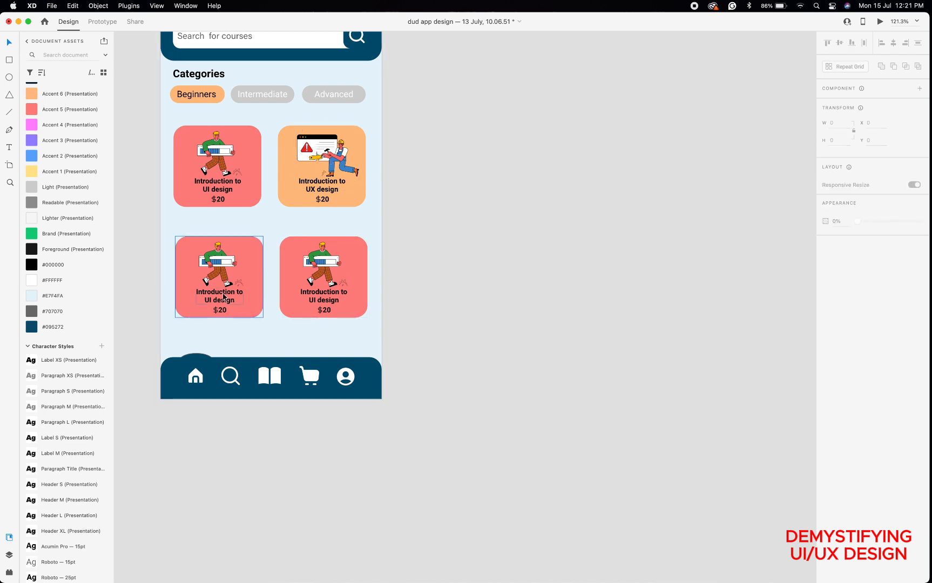
# Replace "UI design" in the lower-left card's title with "Prototype".
pyautogui.click(224, 296)
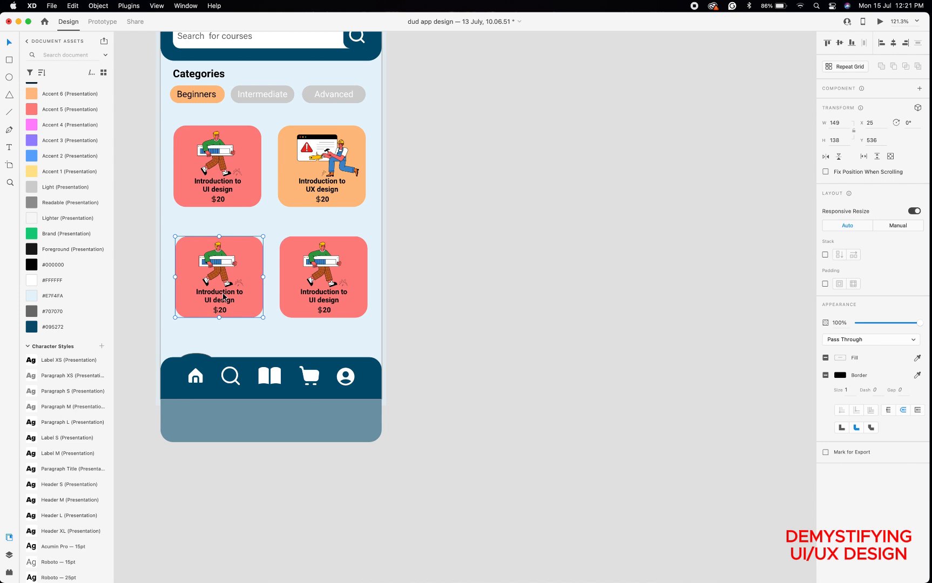
pyautogui.doubleClick(223, 297)
pyautogui.doubleClick(223, 294)
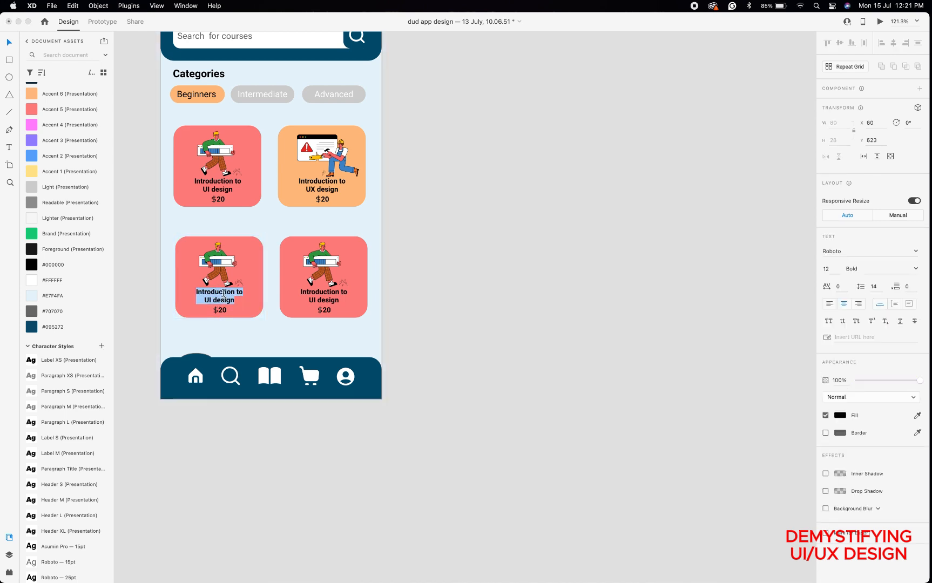
pyautogui.press('Right')
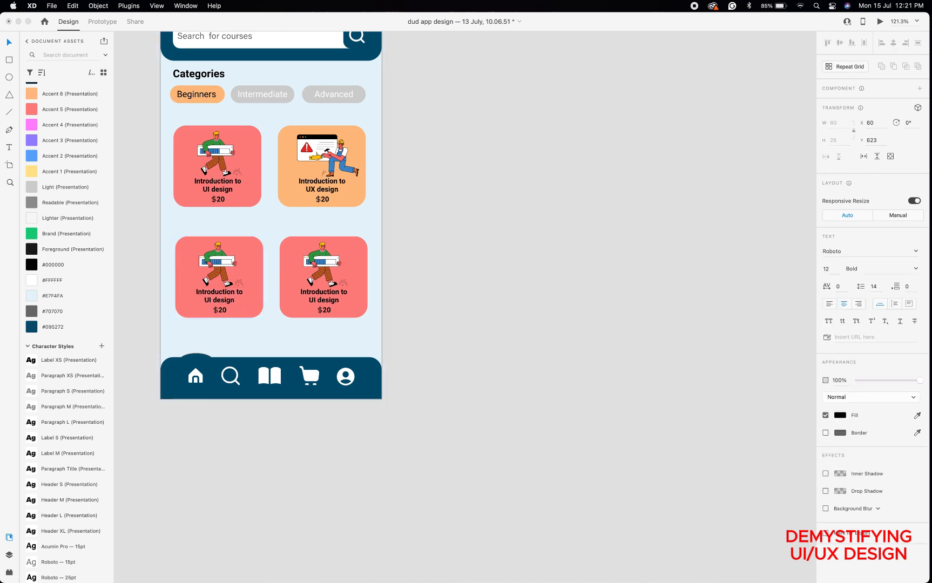
pyautogui.press('BackSpace')
pyautogui.press('BackSpace')
pyautogui.press('BackSpace')
pyautogui.press('BackSpace')
pyautogui.press('BackSpace')
pyautogui.press('BackSpace')
pyautogui.press('BackSpace')
pyautogui.press('BackSpace')
pyautogui.press('BackSpace')
pyautogui.write('Prototype')
pyautogui.press('Escape')
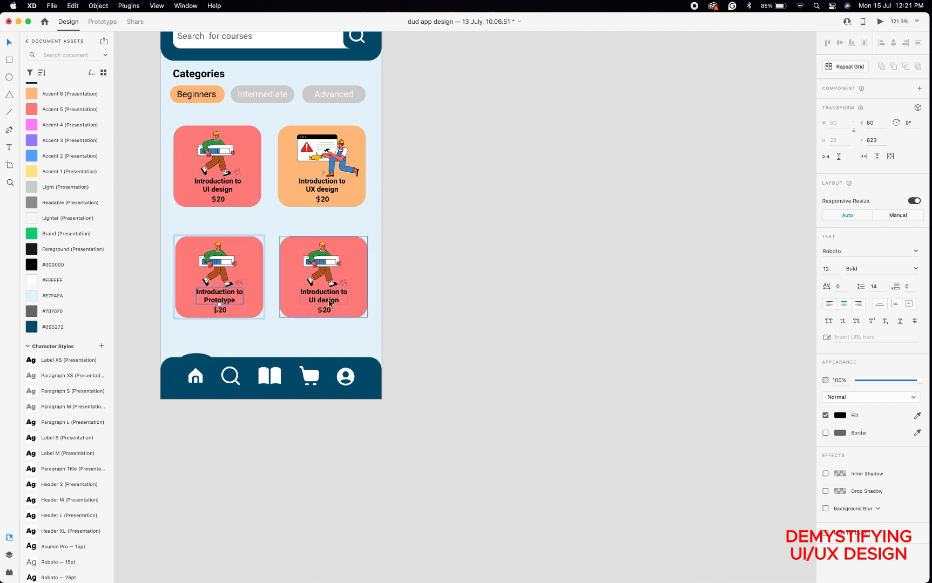
# Replace "UI design" in the lower-right card's title with "Plugings".
pyautogui.doubleClick(329, 303)
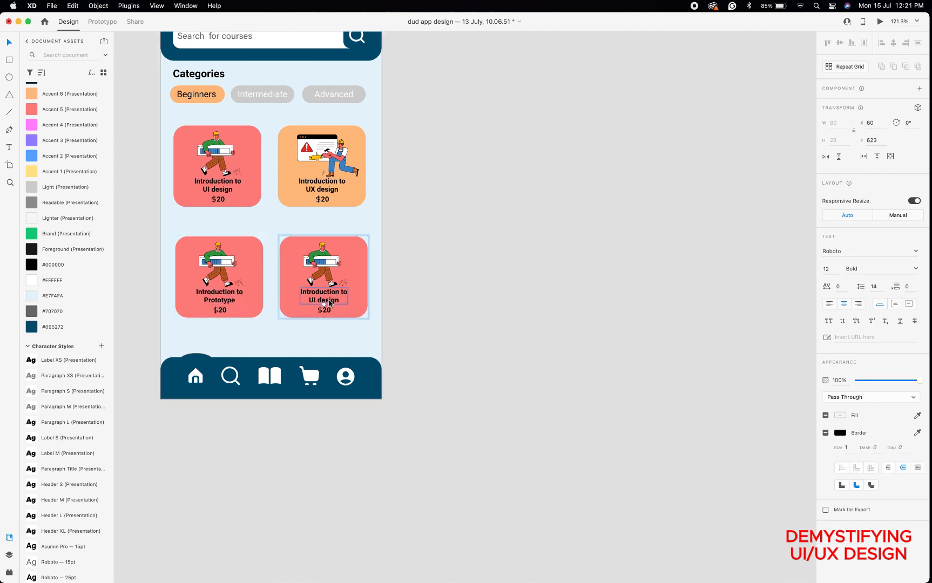
pyautogui.doubleClick(330, 303)
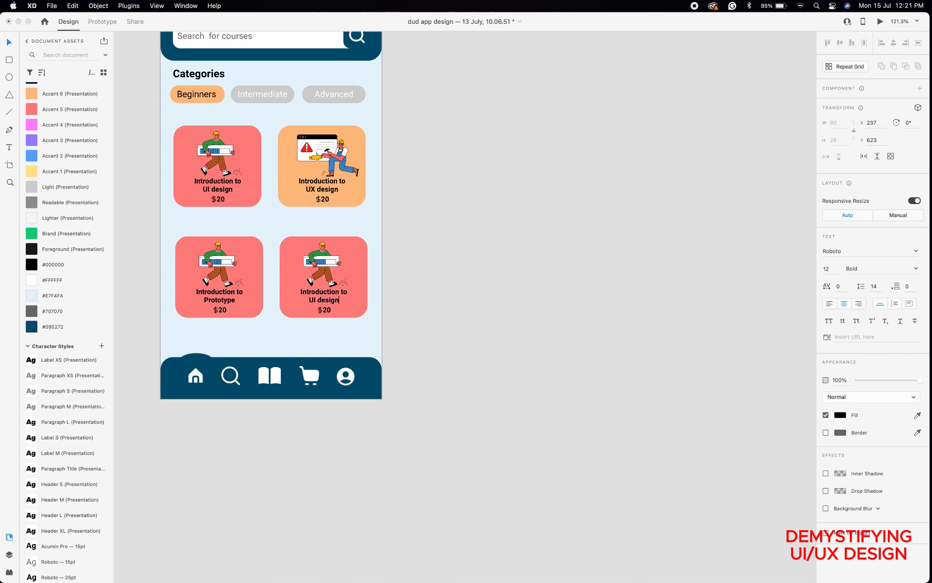
pyautogui.press('BackSpace')
pyautogui.press('BackSpace')
pyautogui.press('BackSpace')
pyautogui.press('BackSpace')
pyautogui.press('BackSpace')
pyautogui.press('BackSpace')
pyautogui.press('BackSpace')
pyautogui.press('BackSpace')
pyautogui.press('BackSpace')
pyautogui.write('Plugings')
pyautogui.press('Escape')
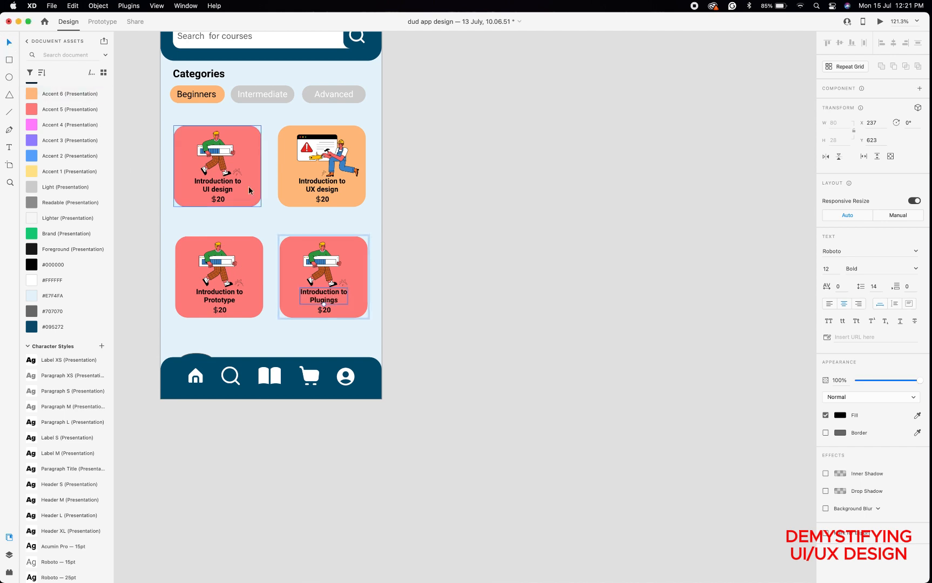
# Move the dark blue header background rectangle up to Y -18.
pyautogui.scroll(3, 249, 186)
pyautogui.hscroll(-3, 248, 187)
pyautogui.scroll(5, 248, 186)
pyautogui.hscroll(-3, 248, 186)
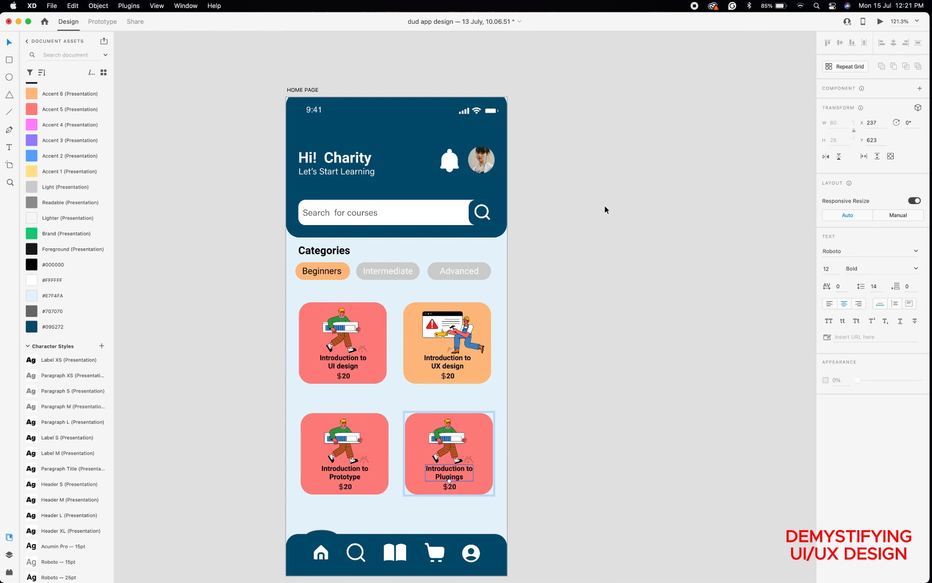
pyautogui.click(605, 208)
pyautogui.click(424, 119)
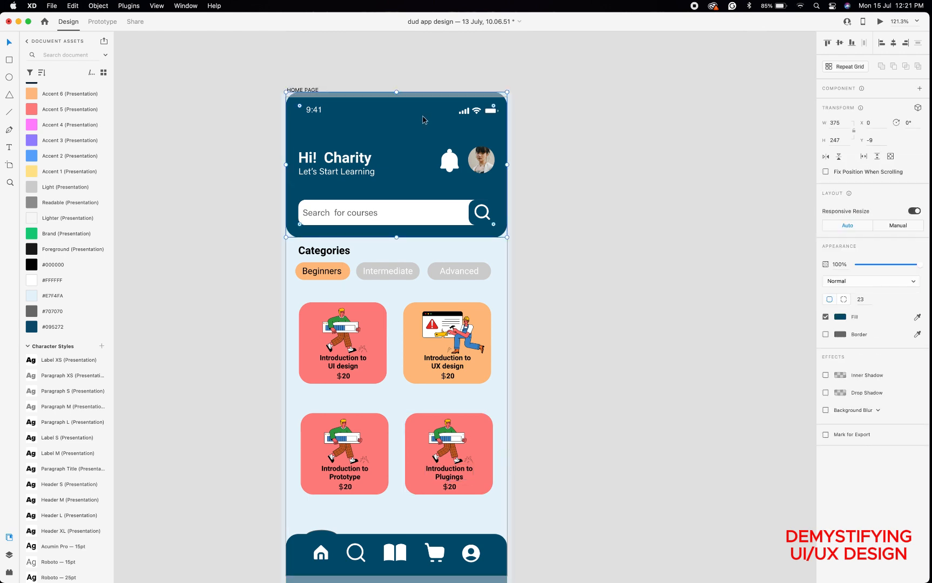
pyautogui.moveTo(393, 93); pyautogui.dragTo(397, 89)
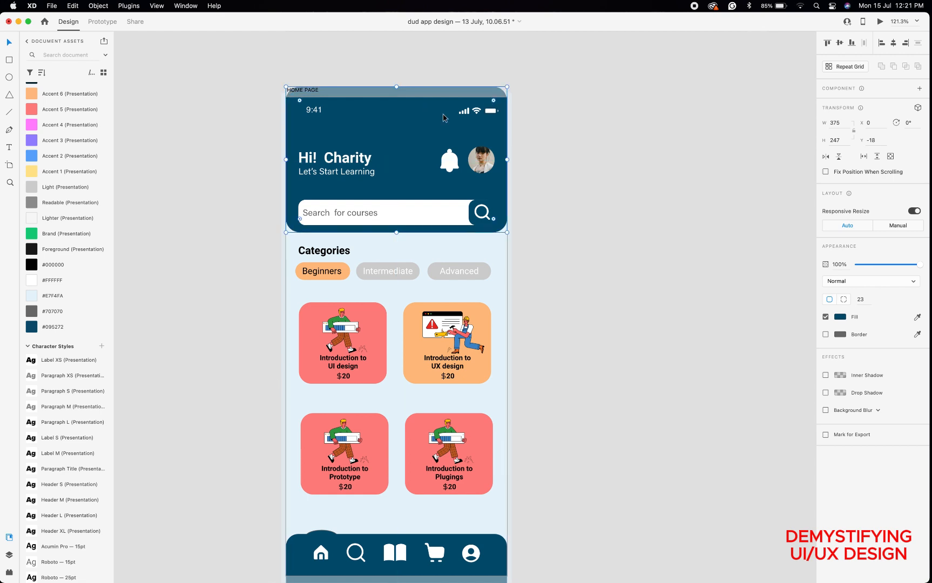
pyautogui.click(552, 179)
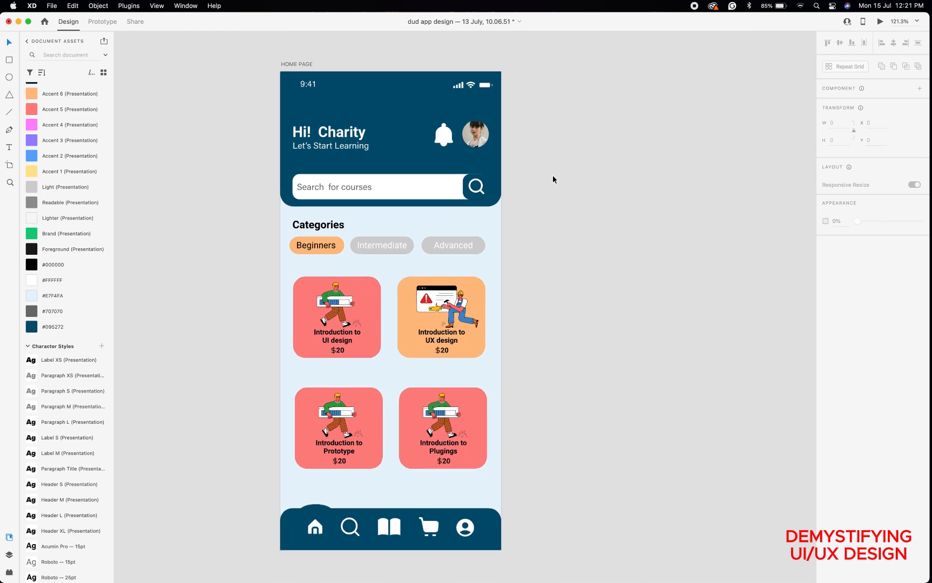
# Fill the lower-right Plugings card's background rectangle with the Accent 2 colour.
pyautogui.scroll(-2, 552, 179)
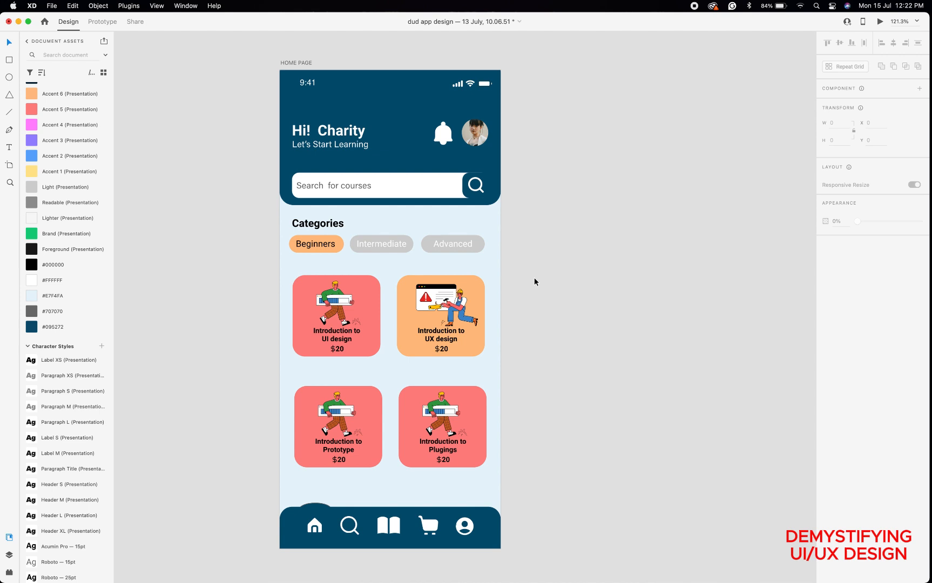
pyautogui.scroll(-5, 518, 297)
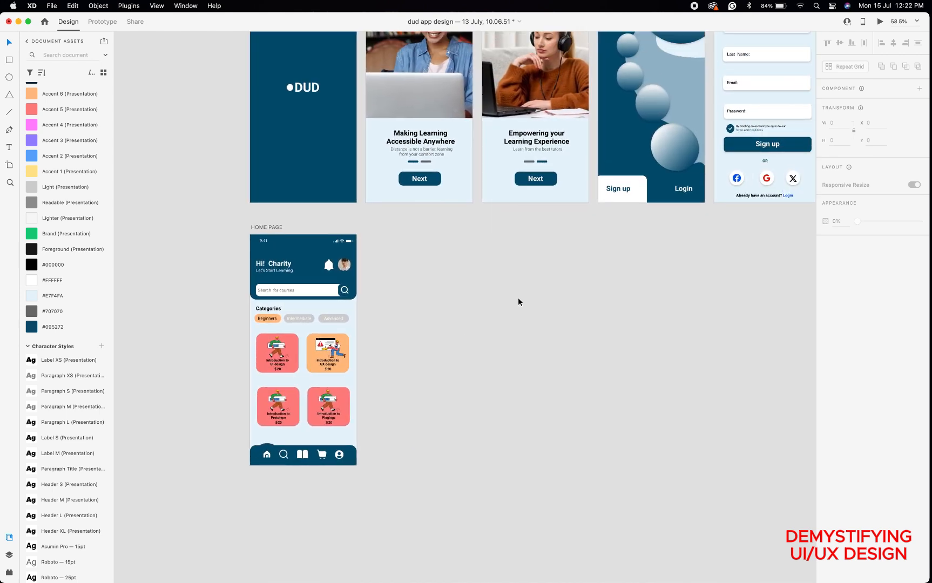
pyautogui.scroll(5, 401, 331)
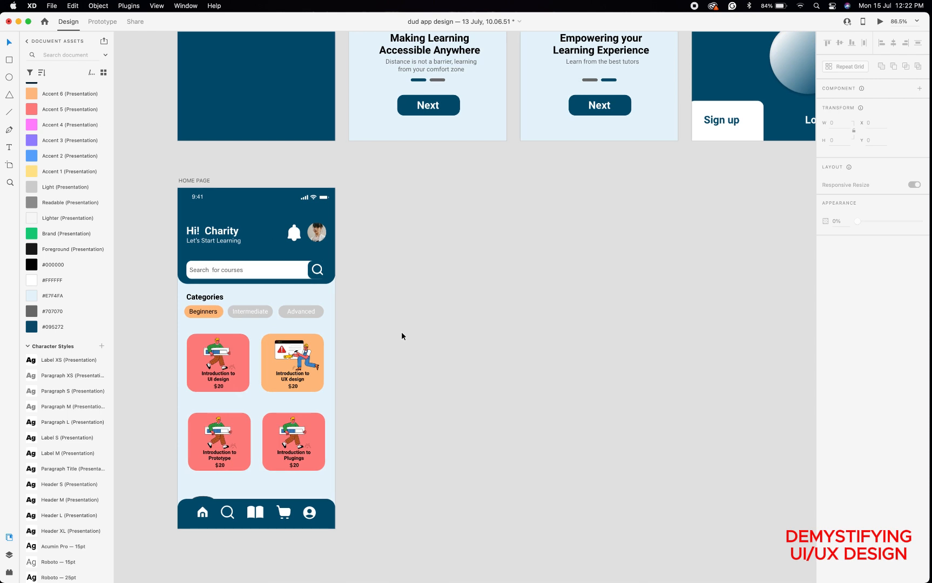
pyautogui.hscroll(-3, 395, 347)
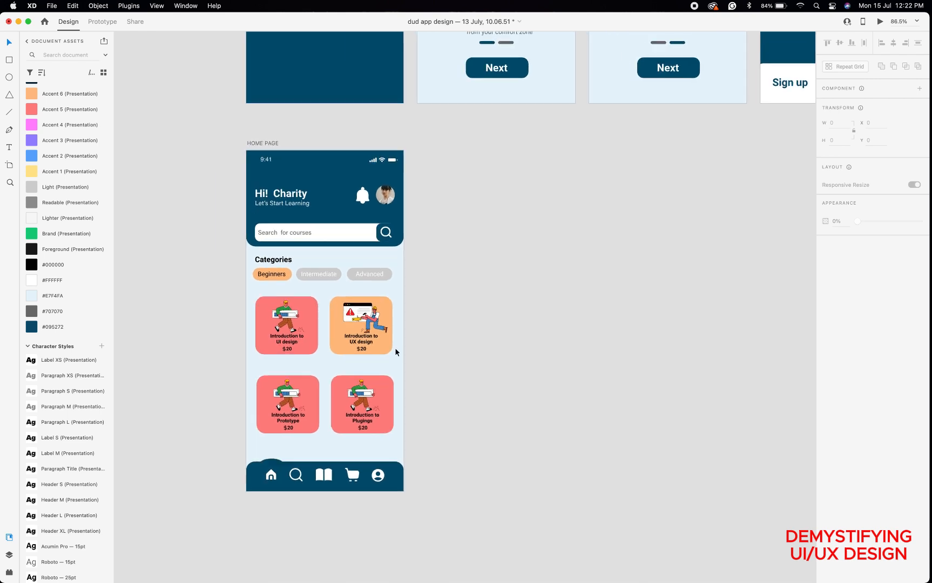
pyautogui.click(384, 381)
pyautogui.doubleClick(387, 384)
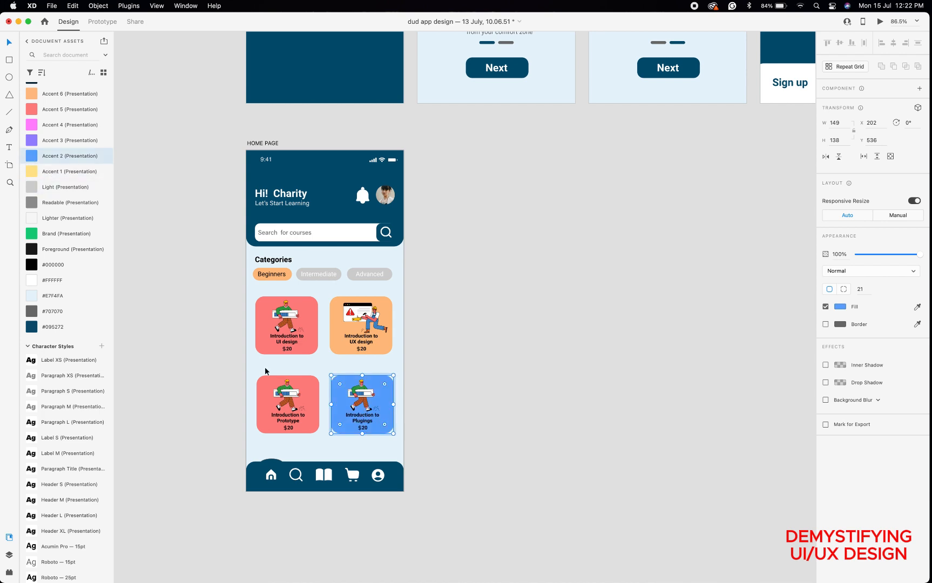
# Try the #095272, Accent 3, Accent 2 and Accent 5 colours as the fill of the lower-left Prototype card's background rectangle.
pyautogui.click(316, 383)
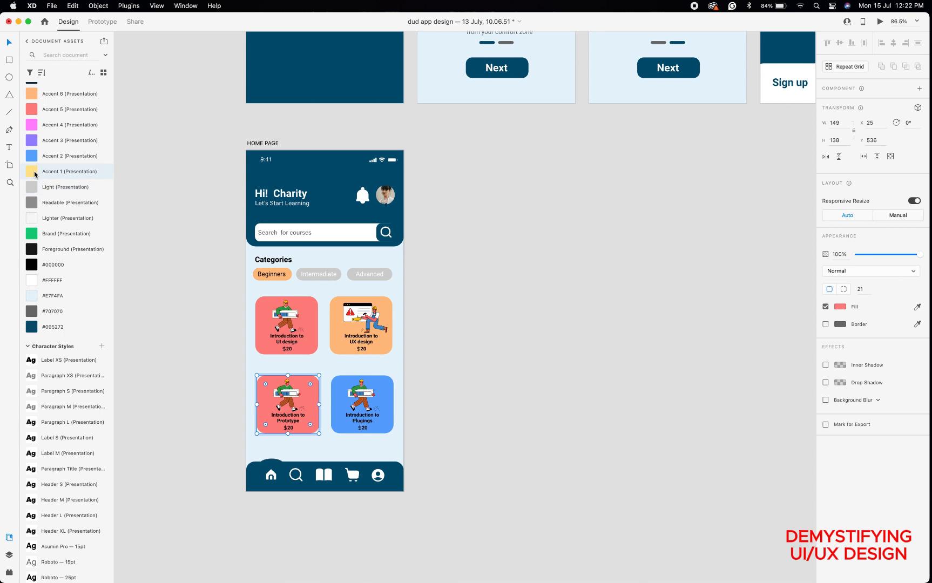
pyautogui.scroll(1, 31, 122)
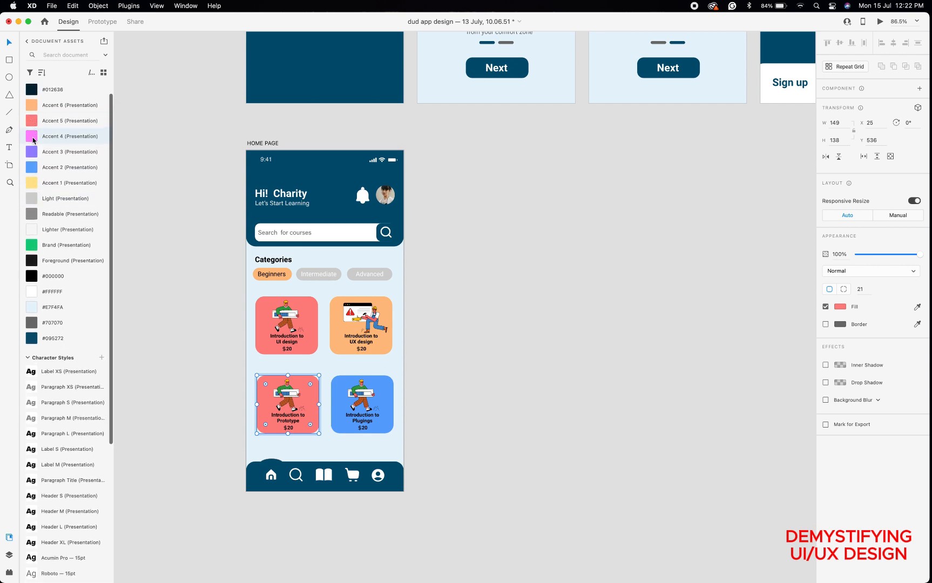
pyautogui.click(33, 338)
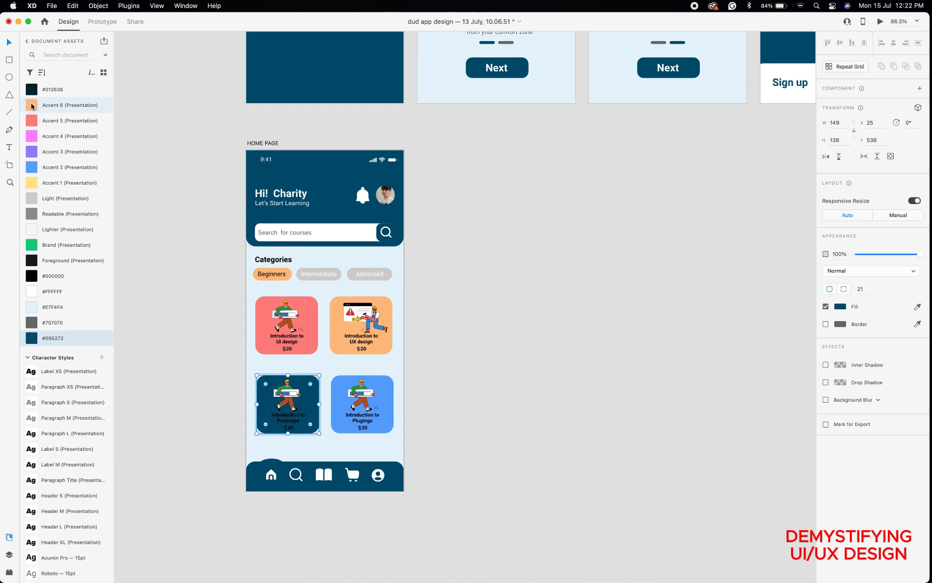
pyautogui.scroll(1, 32, 106)
pyautogui.scroll(1, 32, 106)
pyautogui.click(33, 163)
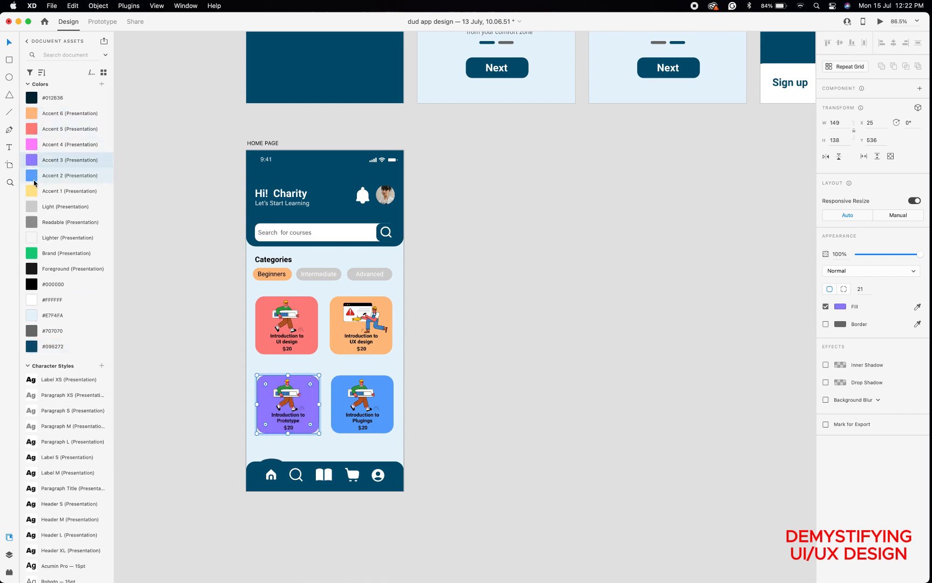
pyautogui.click(35, 183)
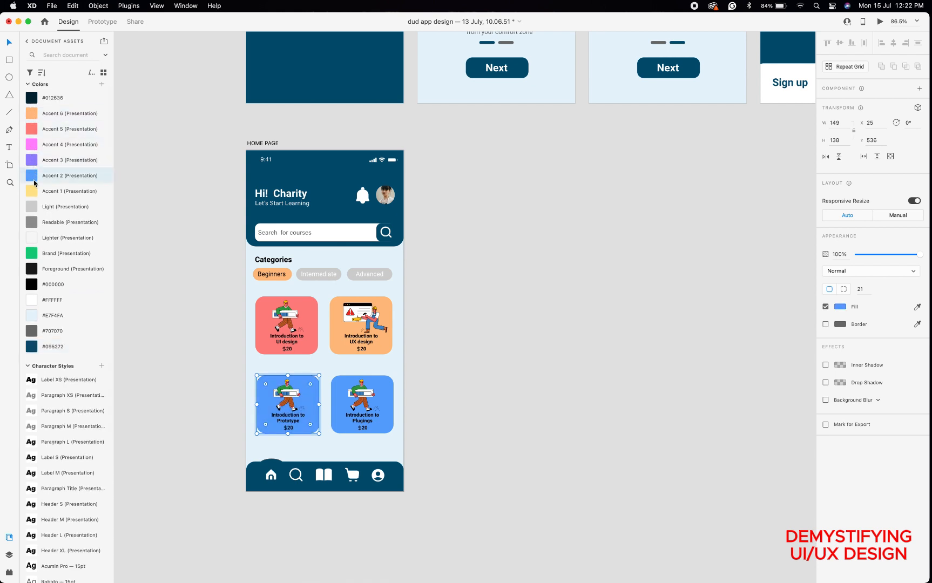
pyautogui.click(30, 128)
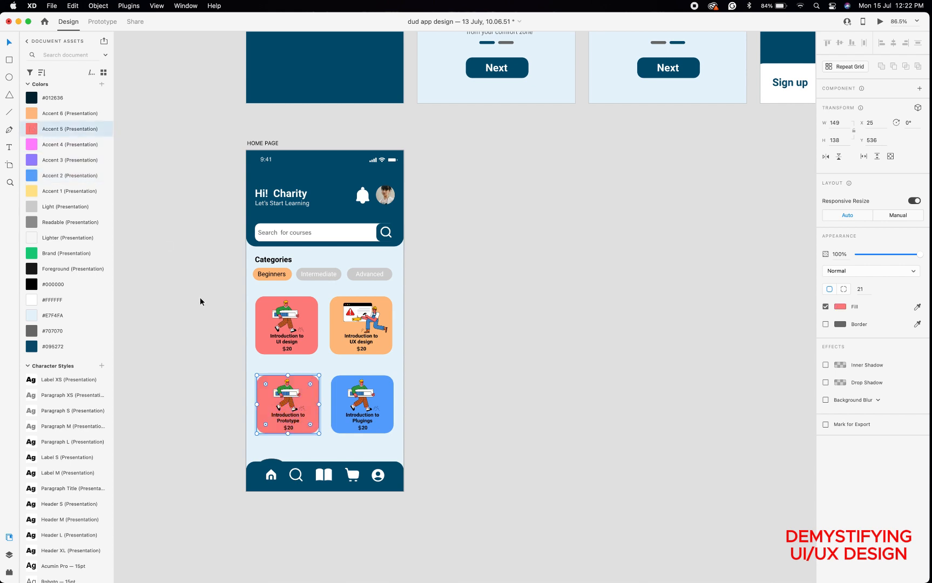
# Try custom green, olive and dark magenta fills #0F7216, #6F720F and #720F4C on the Prototype card's background rectangle.
pyautogui.click(839, 307)
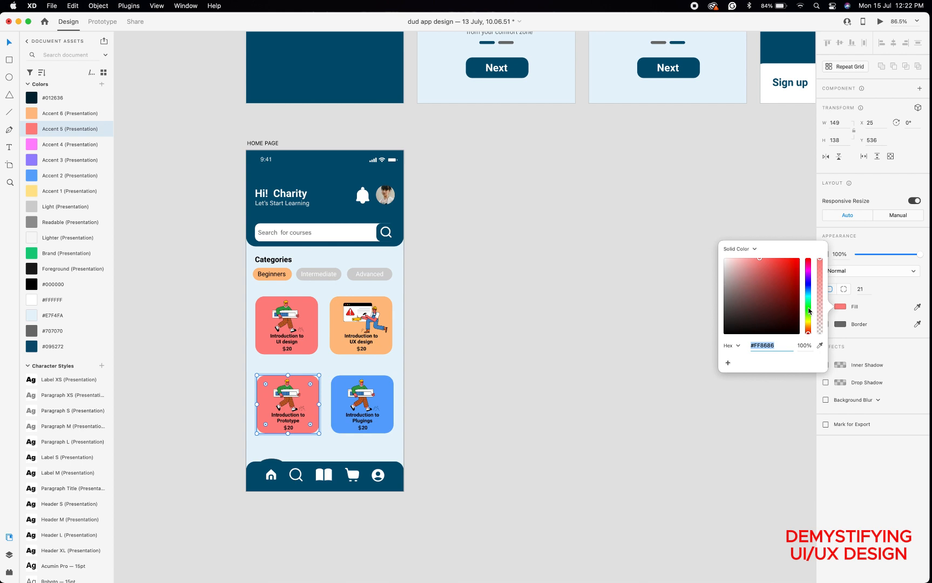
pyautogui.moveTo(808, 311); pyautogui.dragTo(805, 307)
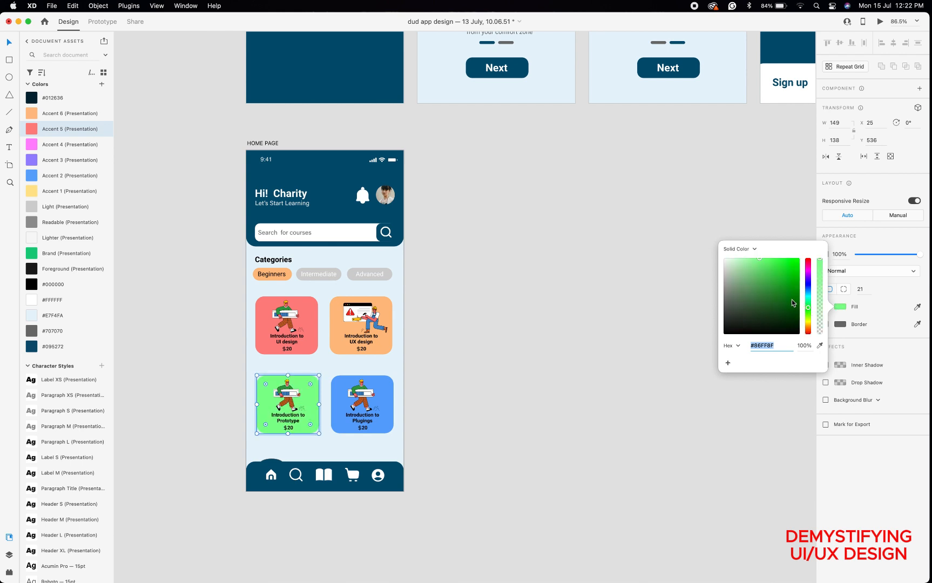
pyautogui.click(790, 300)
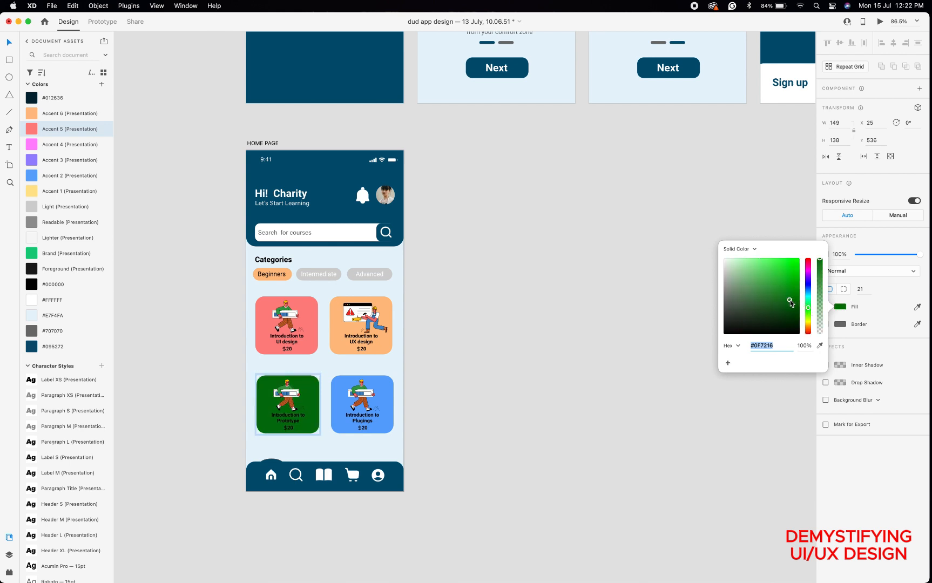
pyautogui.click(808, 322)
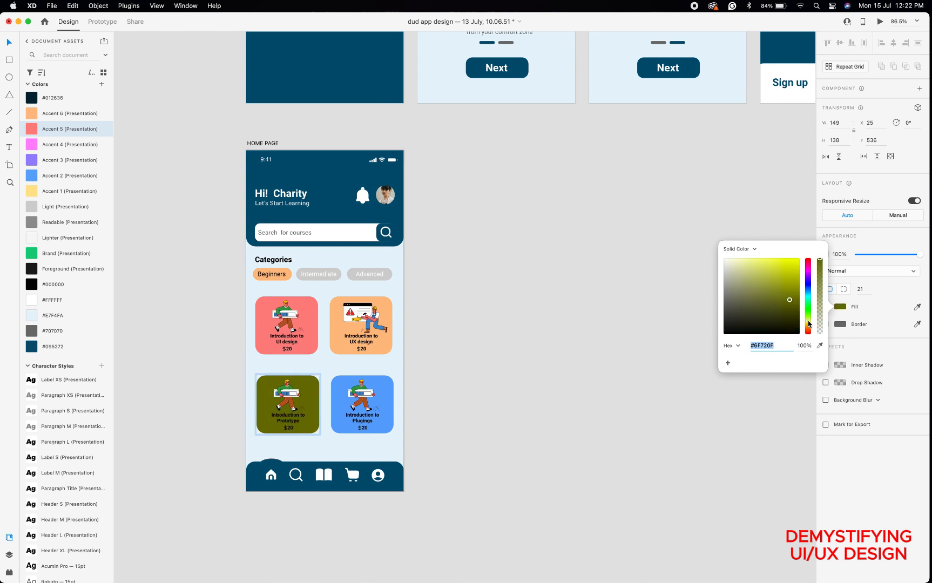
pyautogui.click(808, 266)
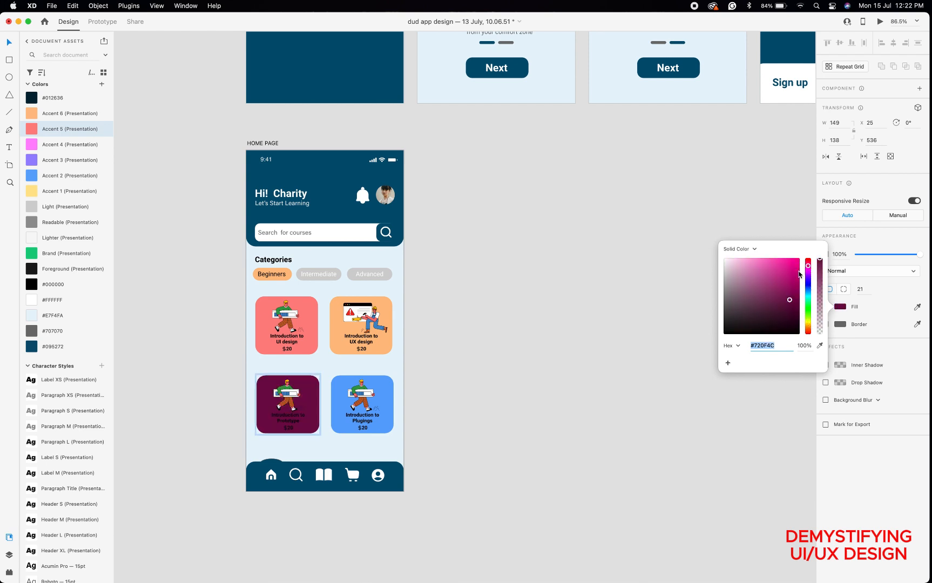
# Fill the lower-left Prototype card's background rectangle with the Accent 6 colour and deselect it.
pyautogui.click(33, 114)
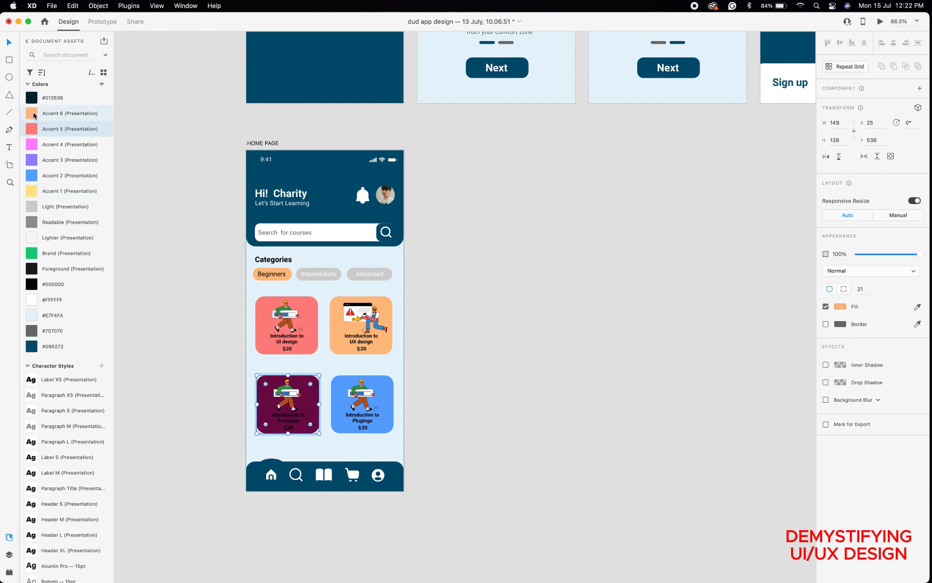
pyautogui.click(203, 283)
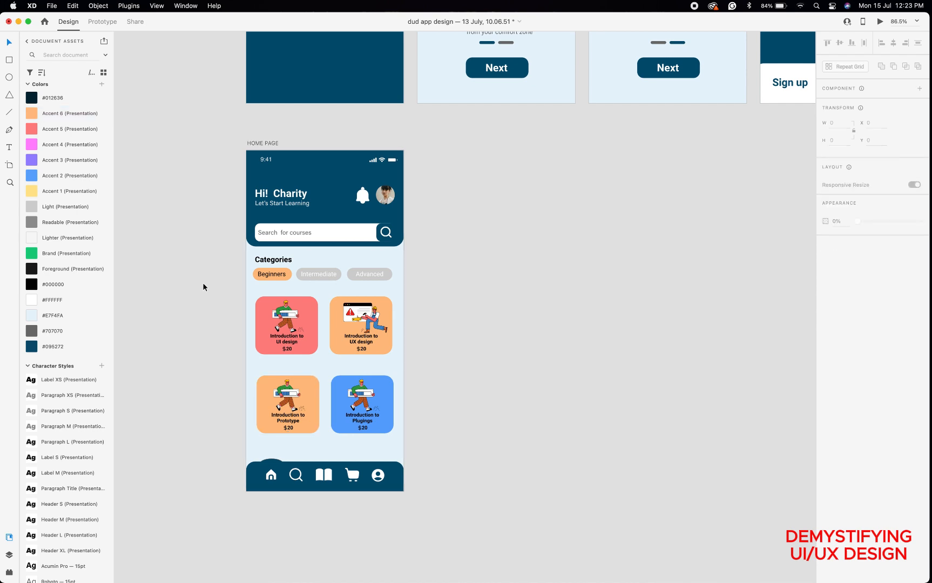
pyautogui.scroll(3, 247, 293)
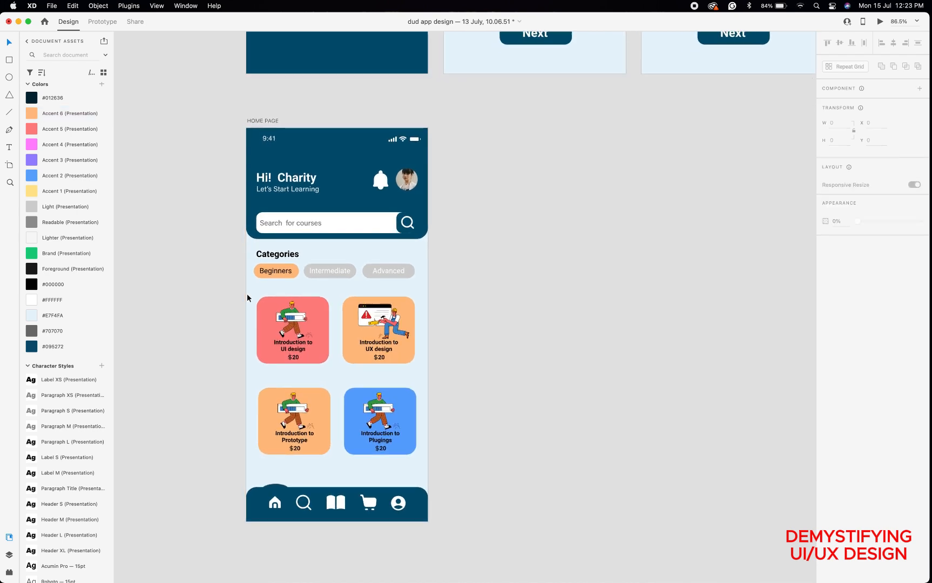